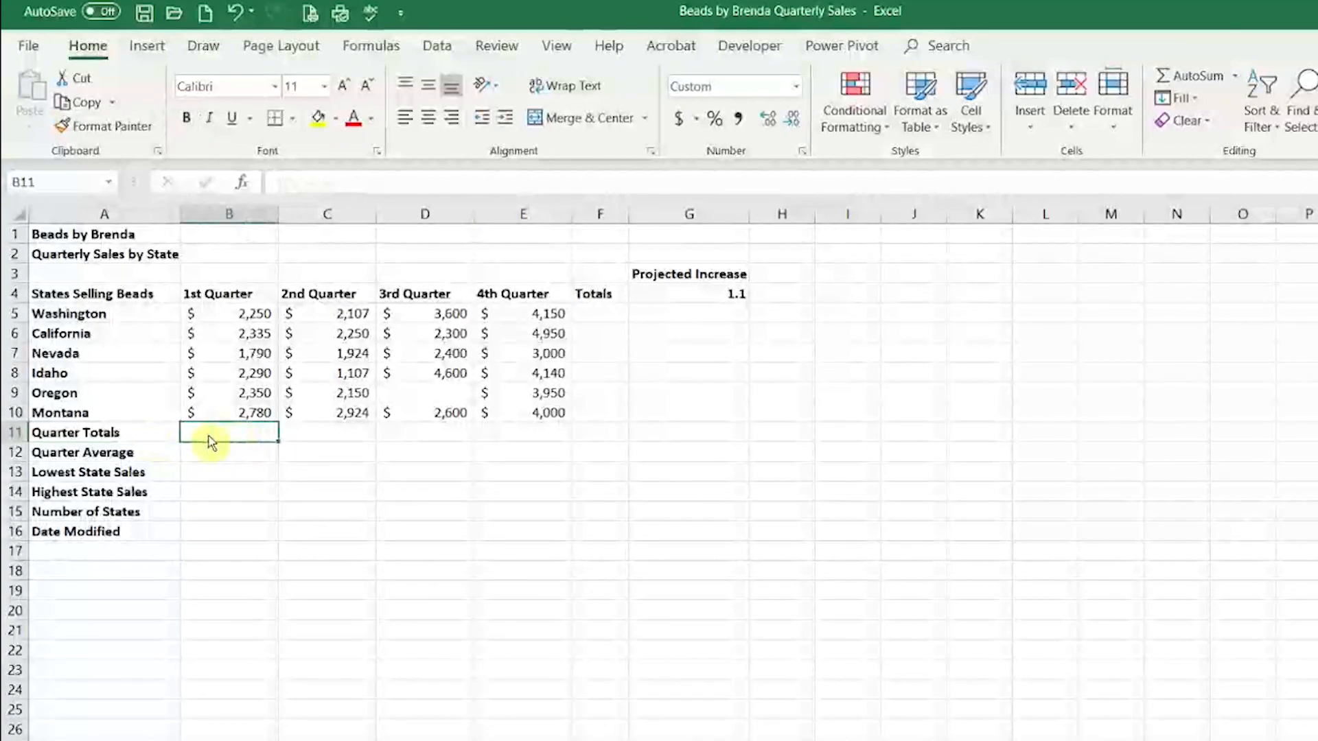
# Step: Total the 1st Quarter sales in cell B11 with a SUM of B5:B10, and check it against the selected sales figures
pyautogui.moveTo(209, 317); pyautogui.dragTo(225, 410)
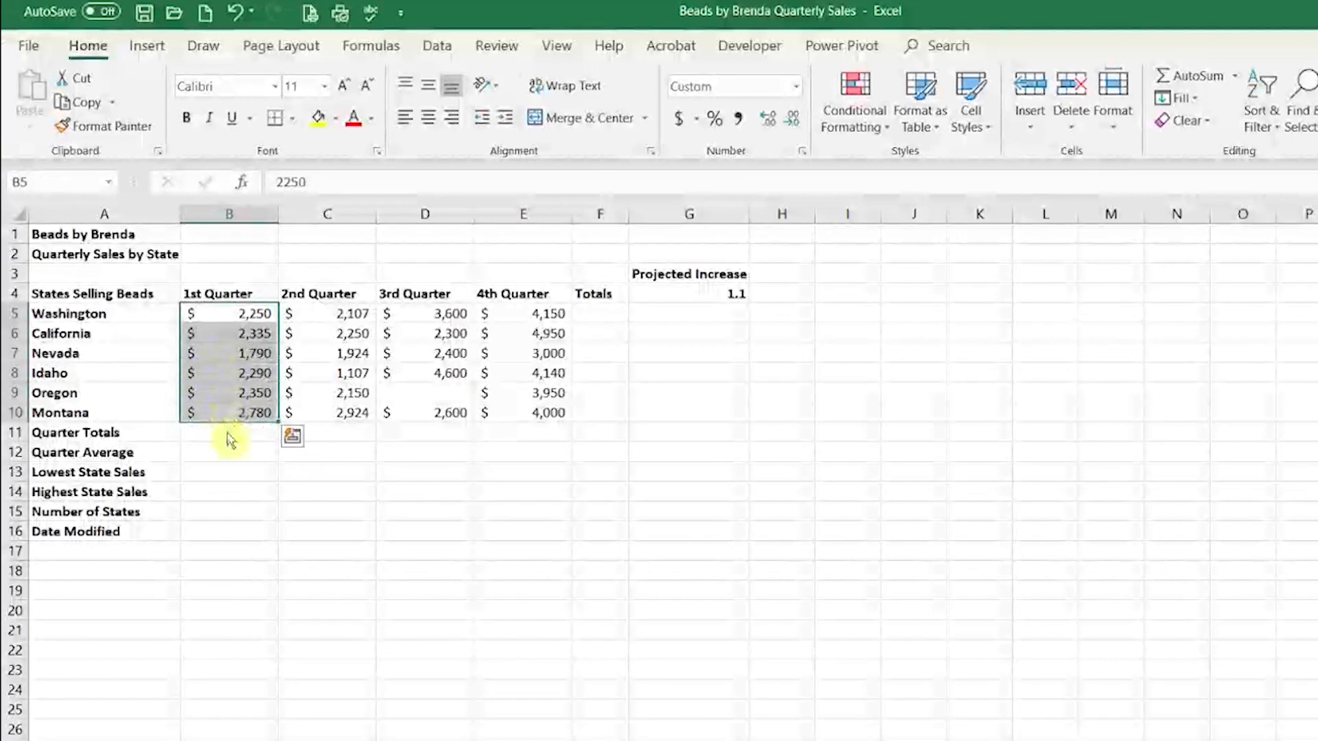
pyautogui.click(230, 436)
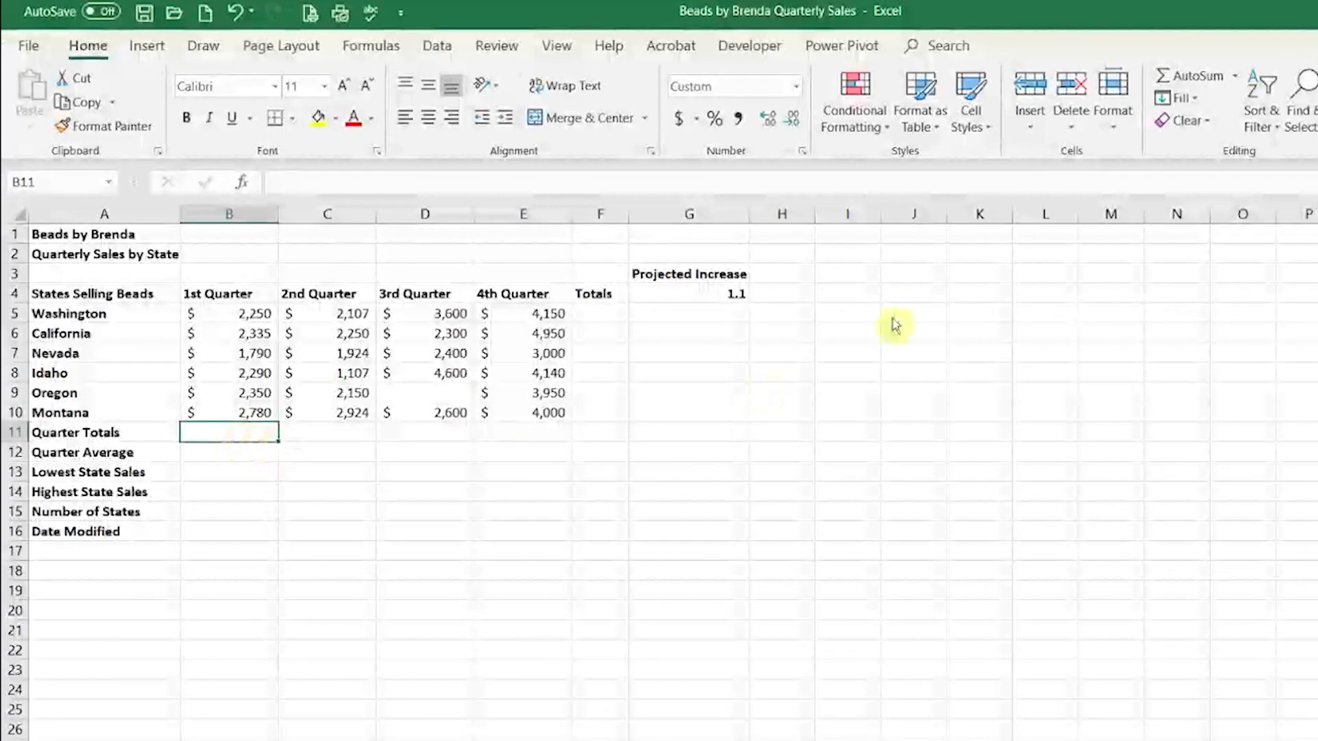
pyautogui.click(1234, 84)
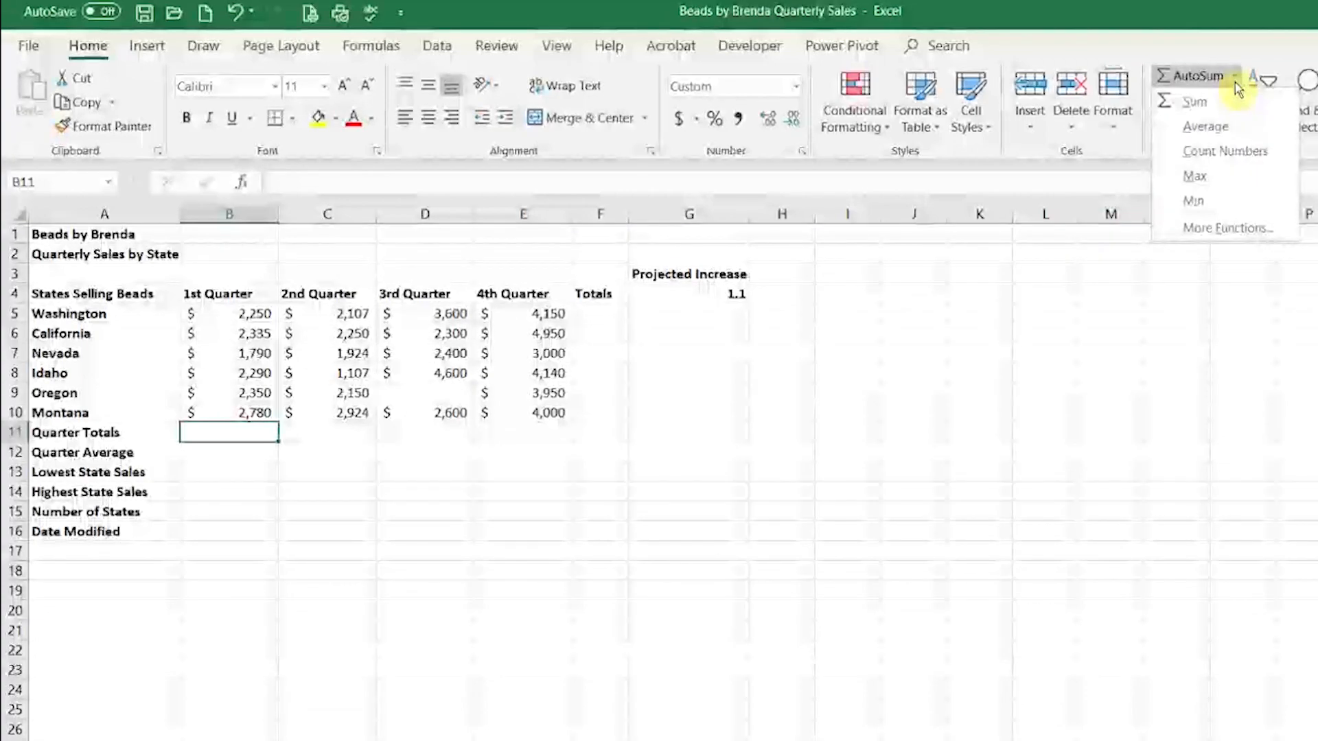
pyautogui.click(1242, 110)
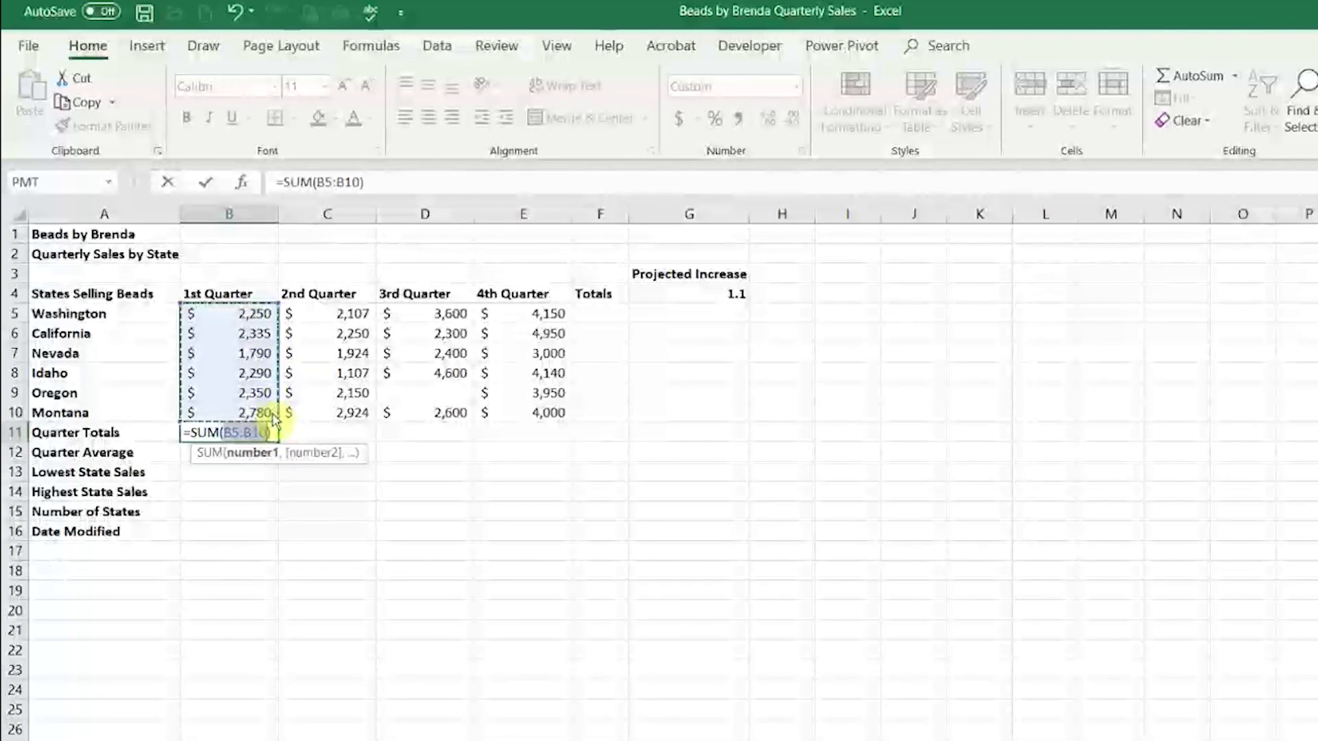
pyautogui.press('Return')
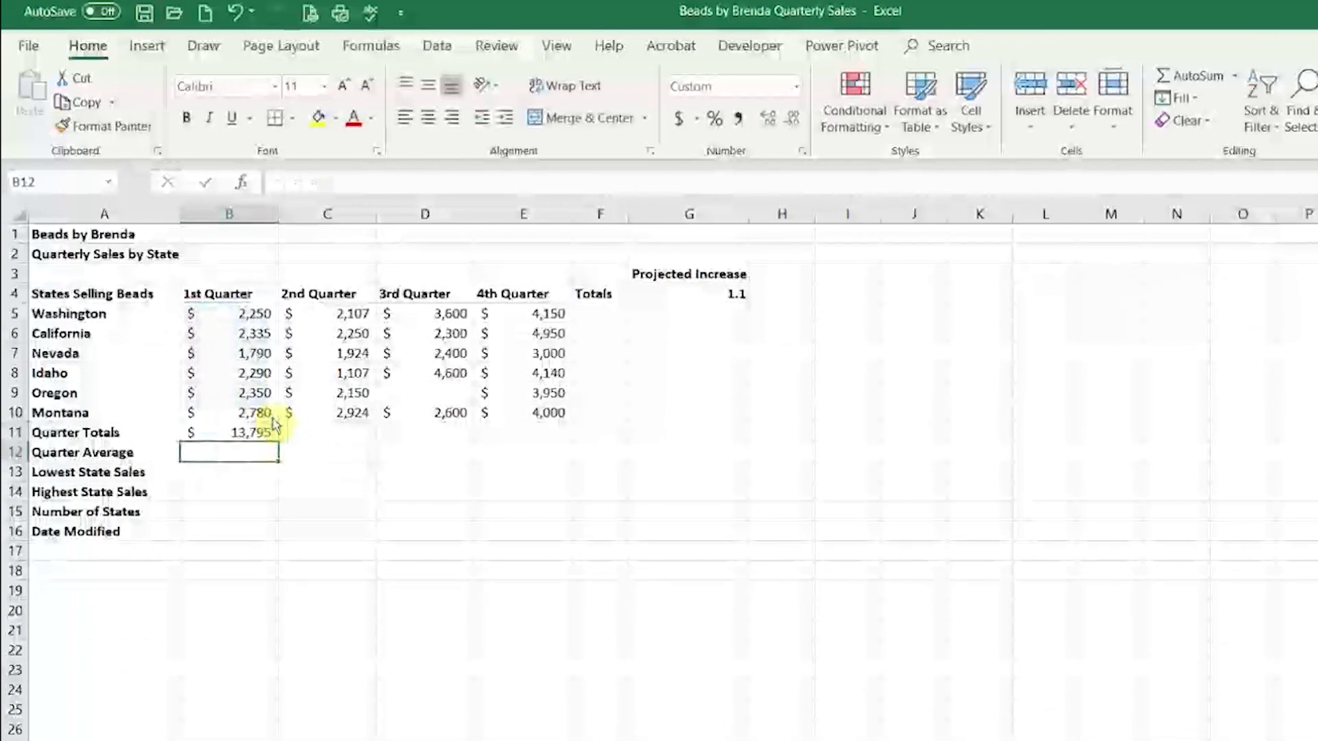
pyautogui.click(269, 429)
pyautogui.moveTo(251, 318); pyautogui.dragTo(270, 415)
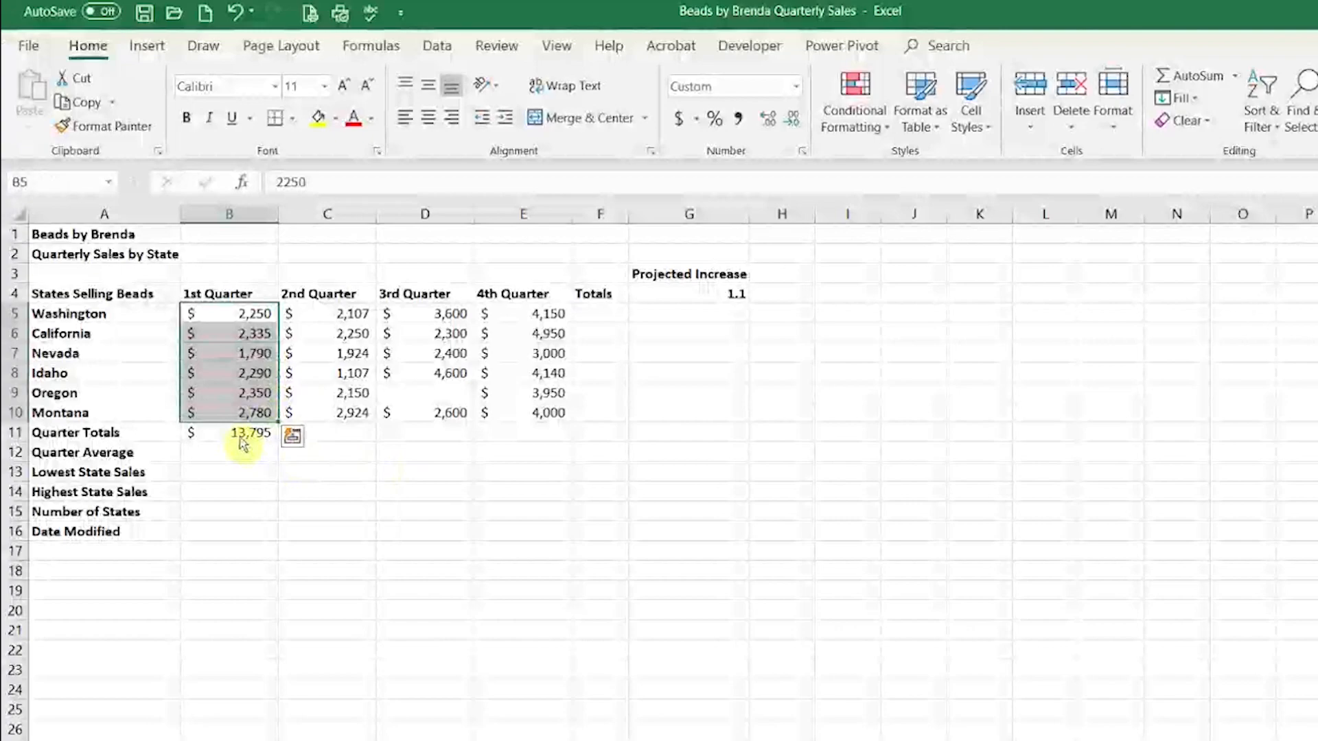
pyautogui.click(242, 439)
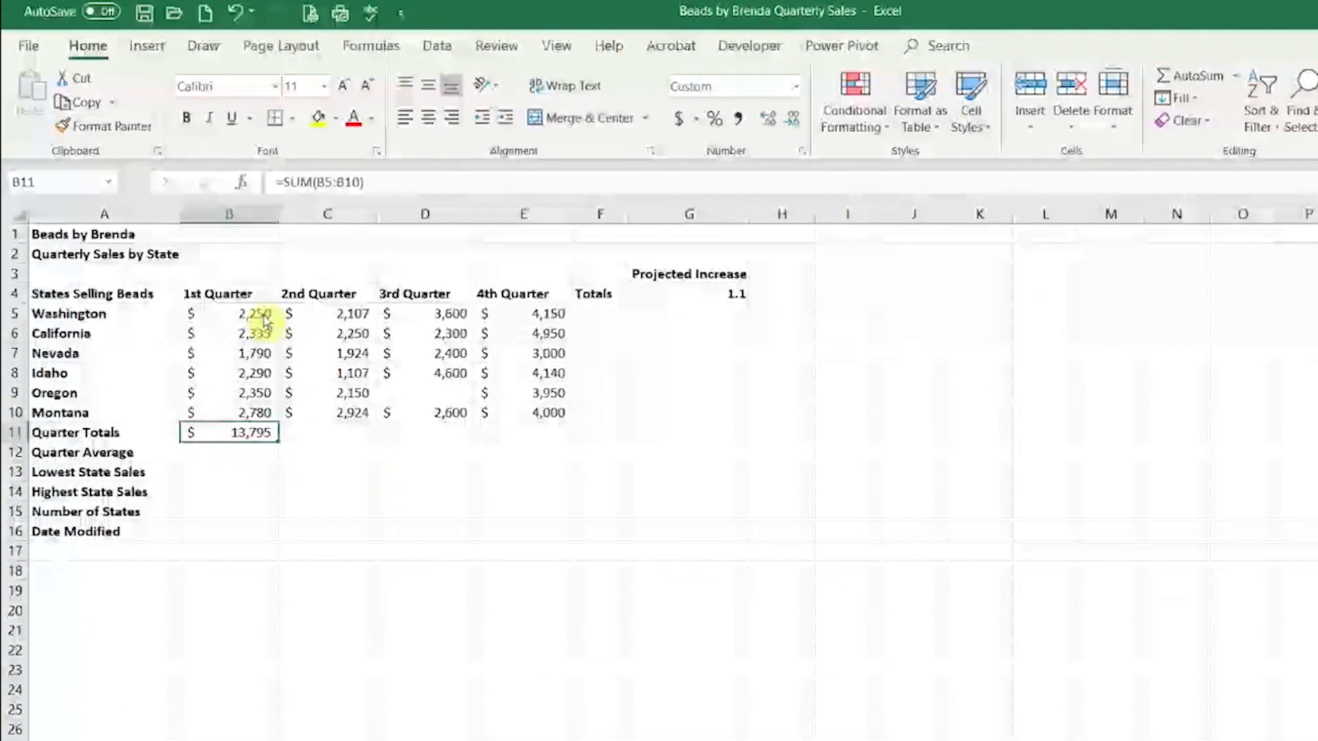
pyautogui.moveTo(255, 314); pyautogui.dragTo(260, 411)
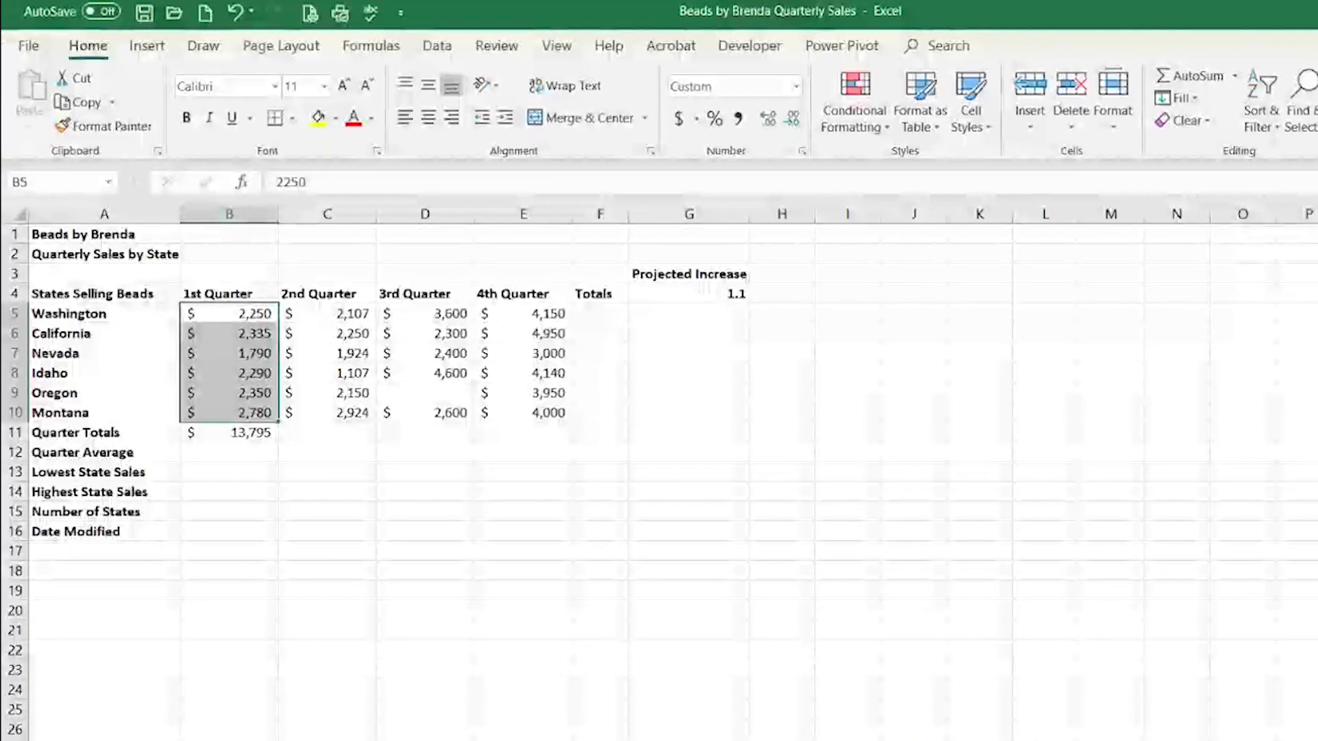
# Step: Calculate the 1st Quarter average in cell B12 with AVERAGE, limiting its range to the state sales in B5:B10
pyautogui.click(248, 452)
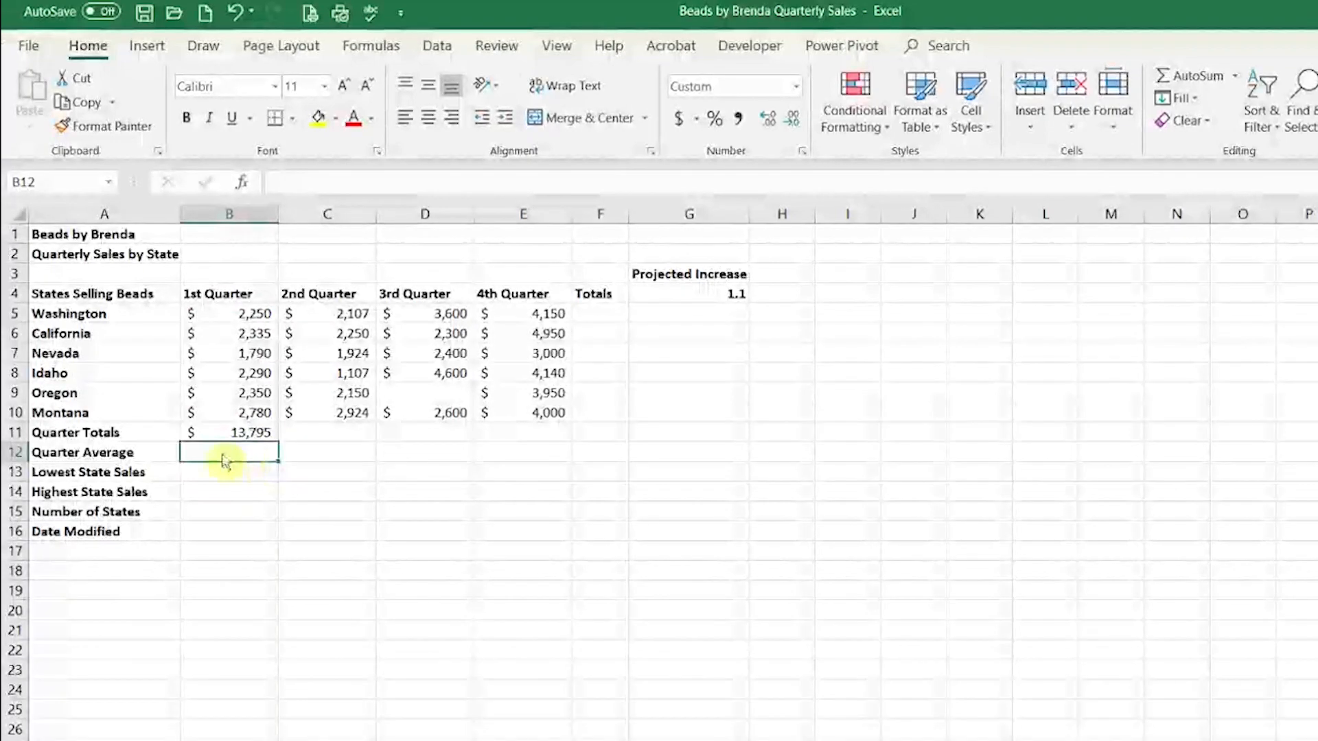
pyautogui.click(151, 456)
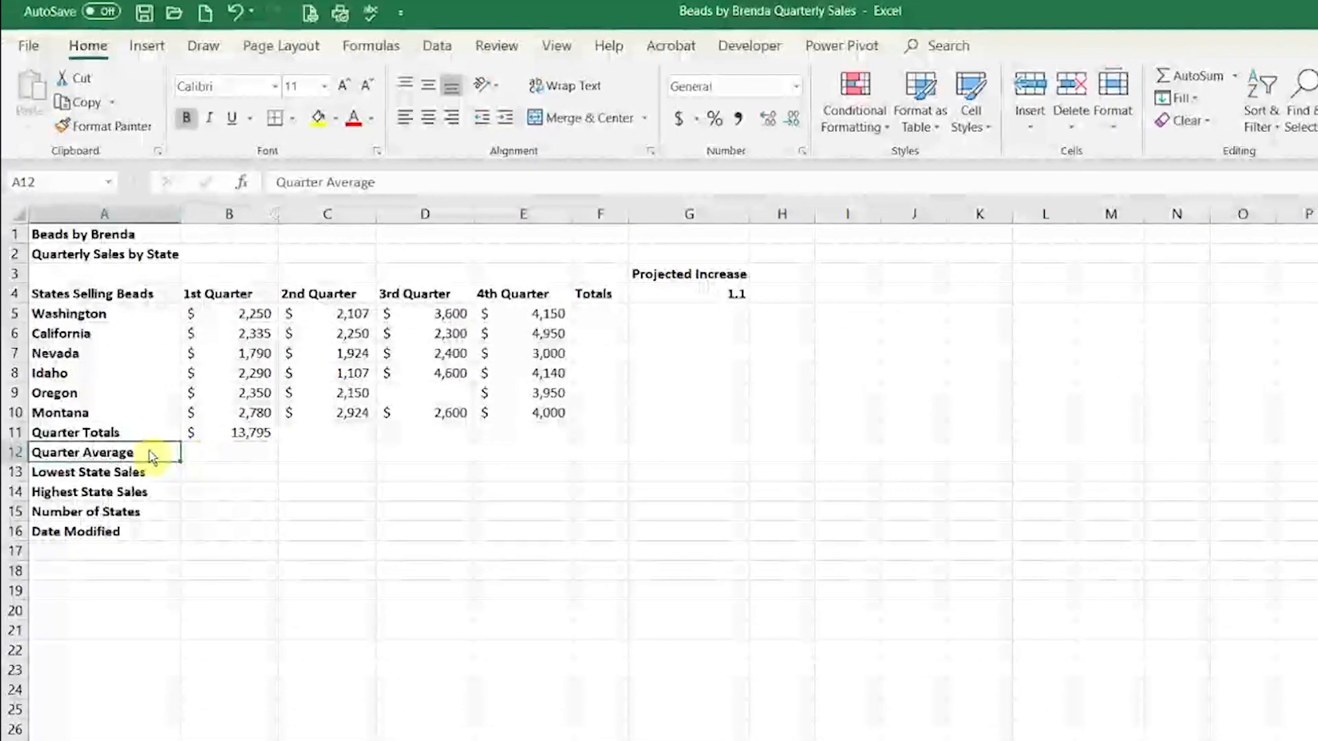
pyautogui.click(222, 459)
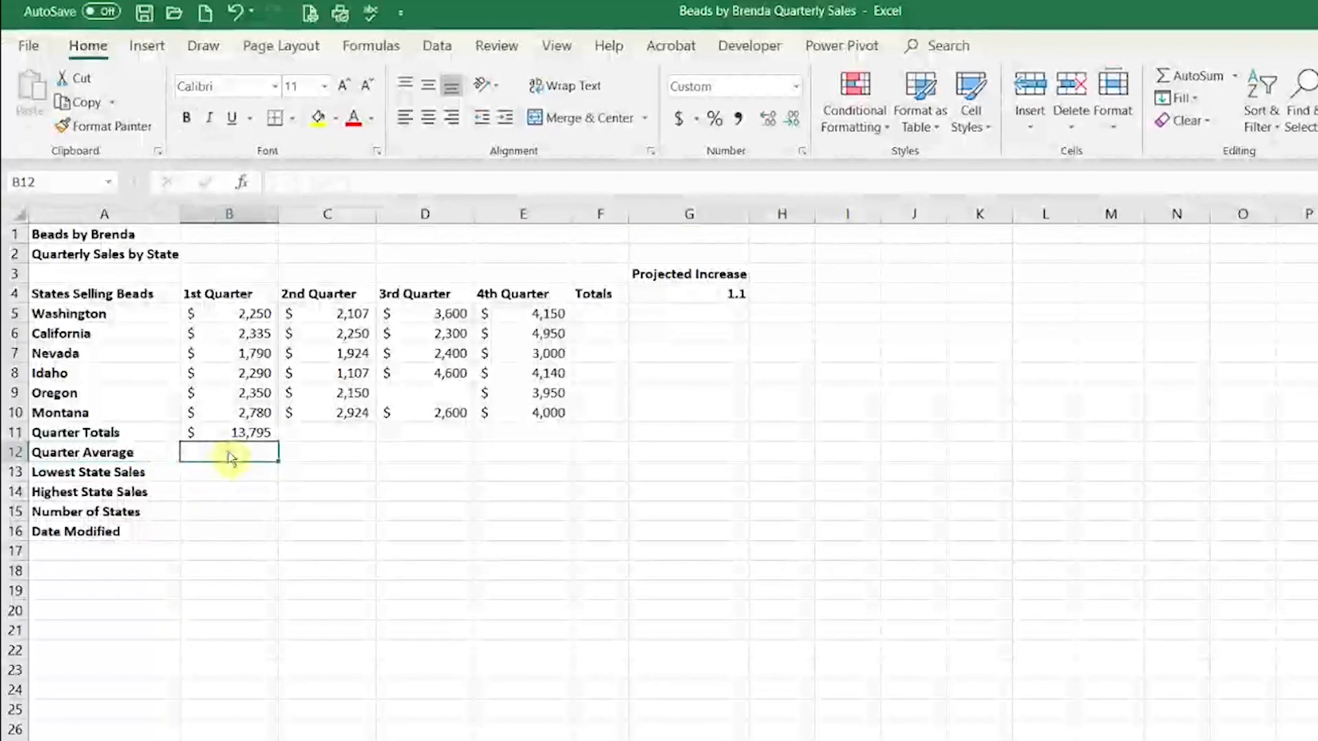
pyautogui.moveTo(253, 313); pyautogui.dragTo(256, 414)
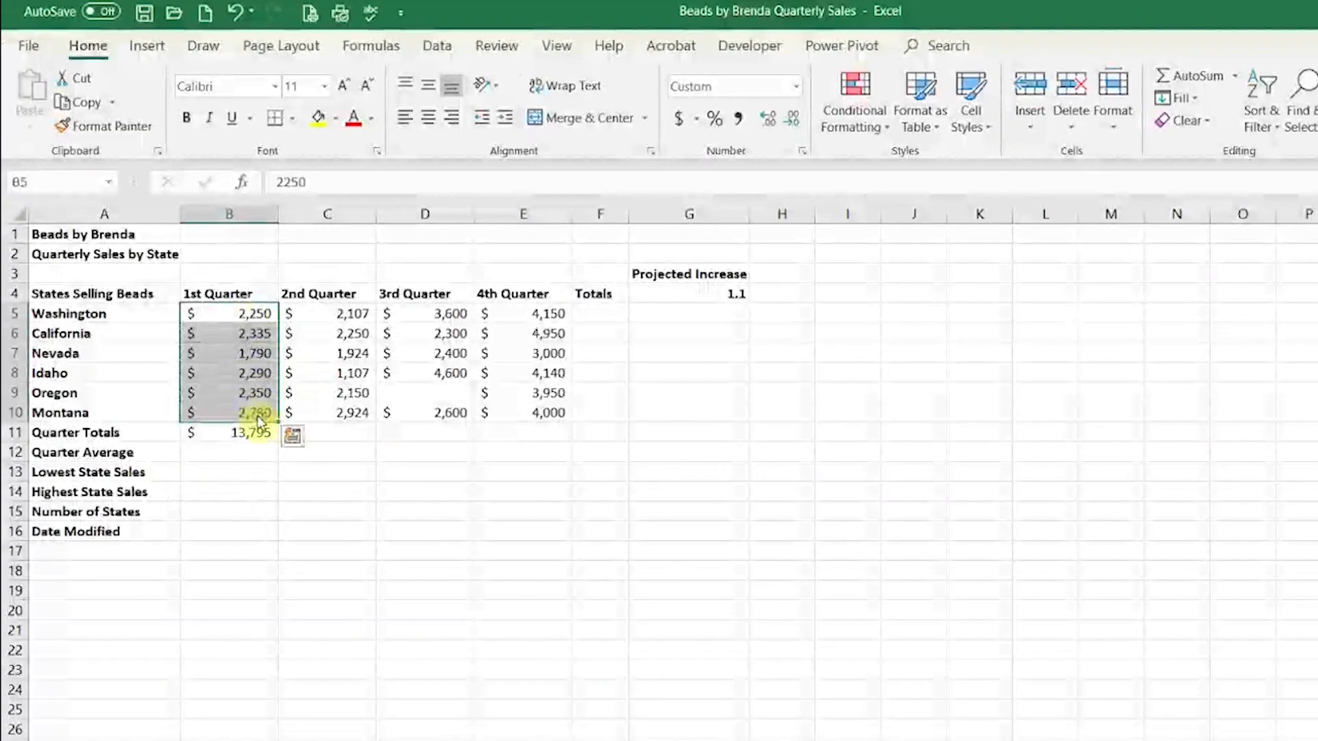
pyautogui.click(251, 455)
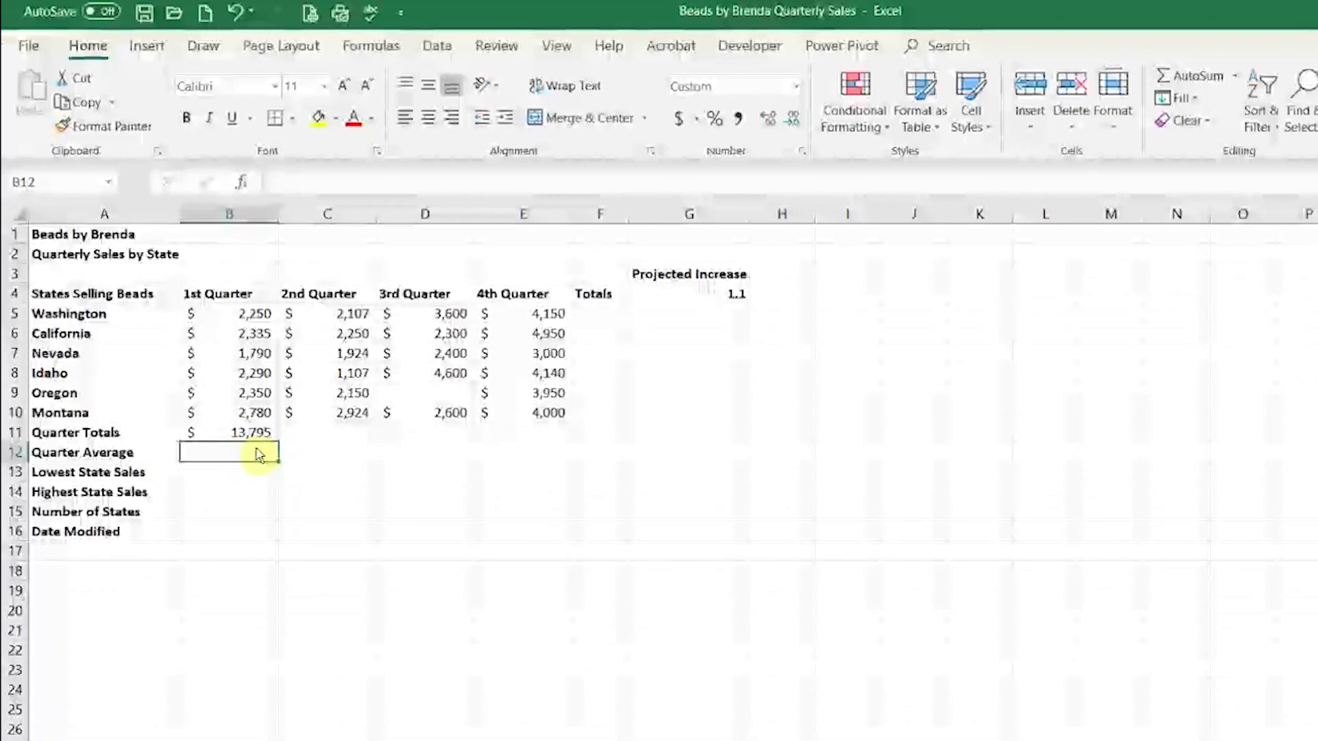
pyautogui.click(1234, 77)
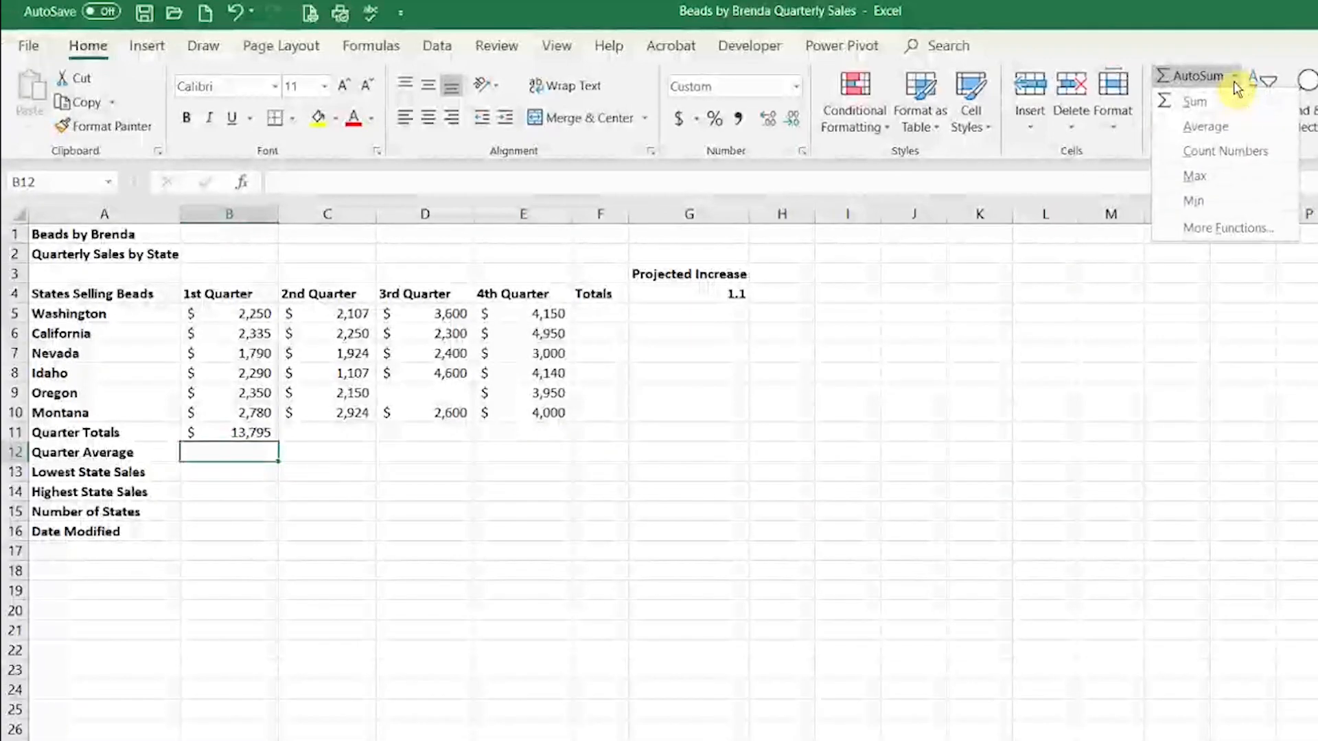
pyautogui.click(1242, 127)
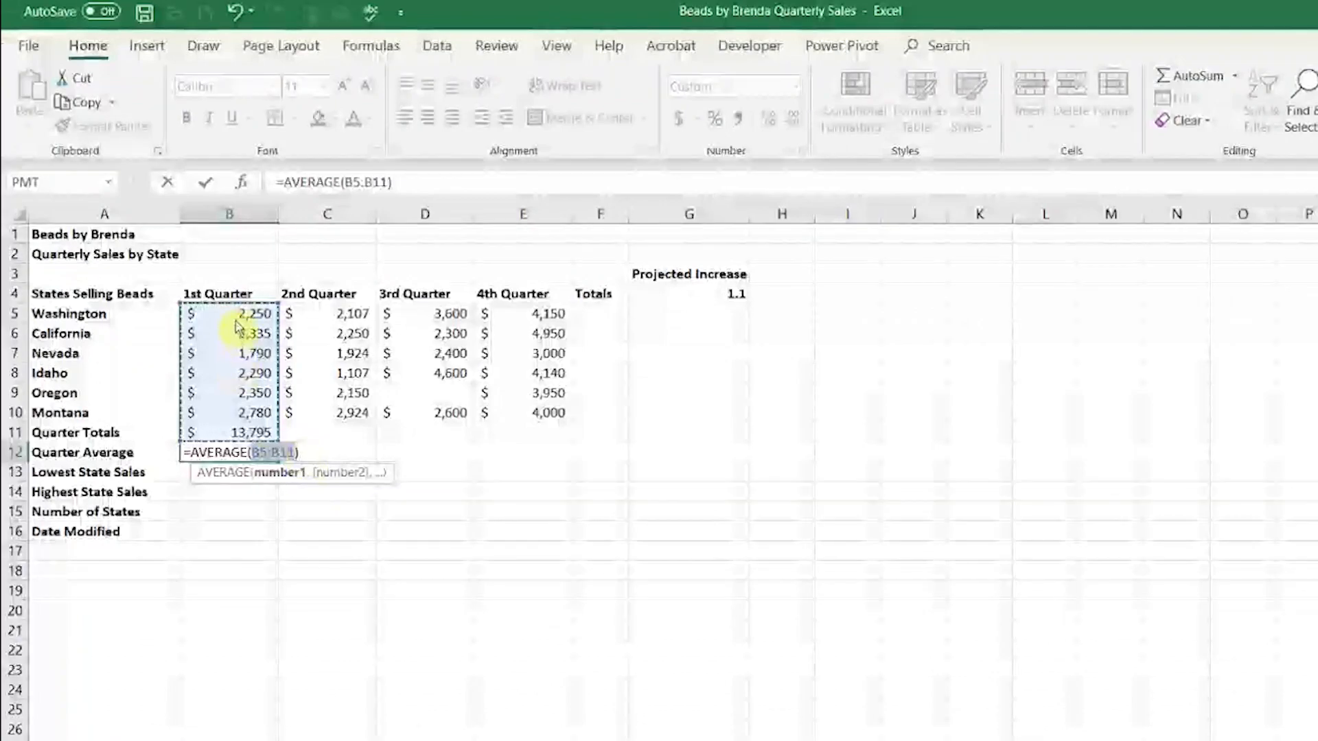
pyautogui.moveTo(233, 322); pyautogui.dragTo(234, 416)
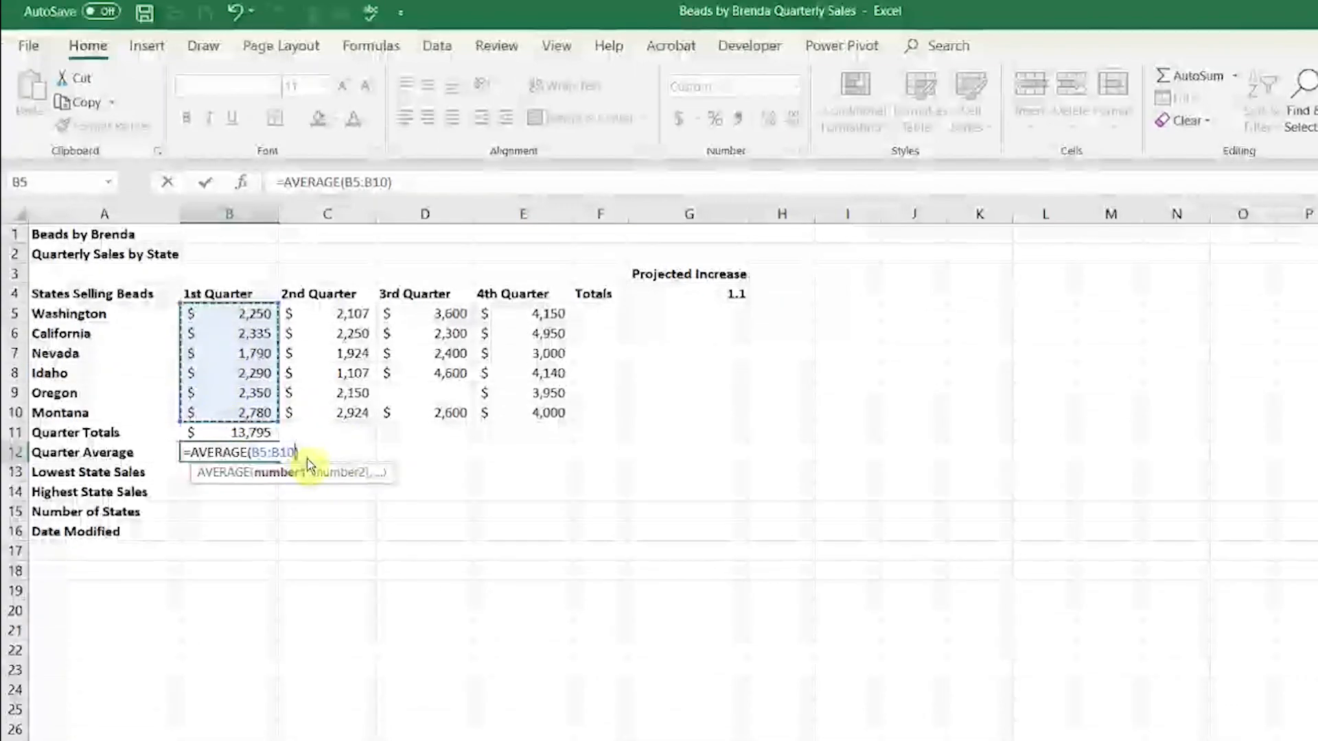
pyautogui.press('Return')
pyautogui.click(265, 460)
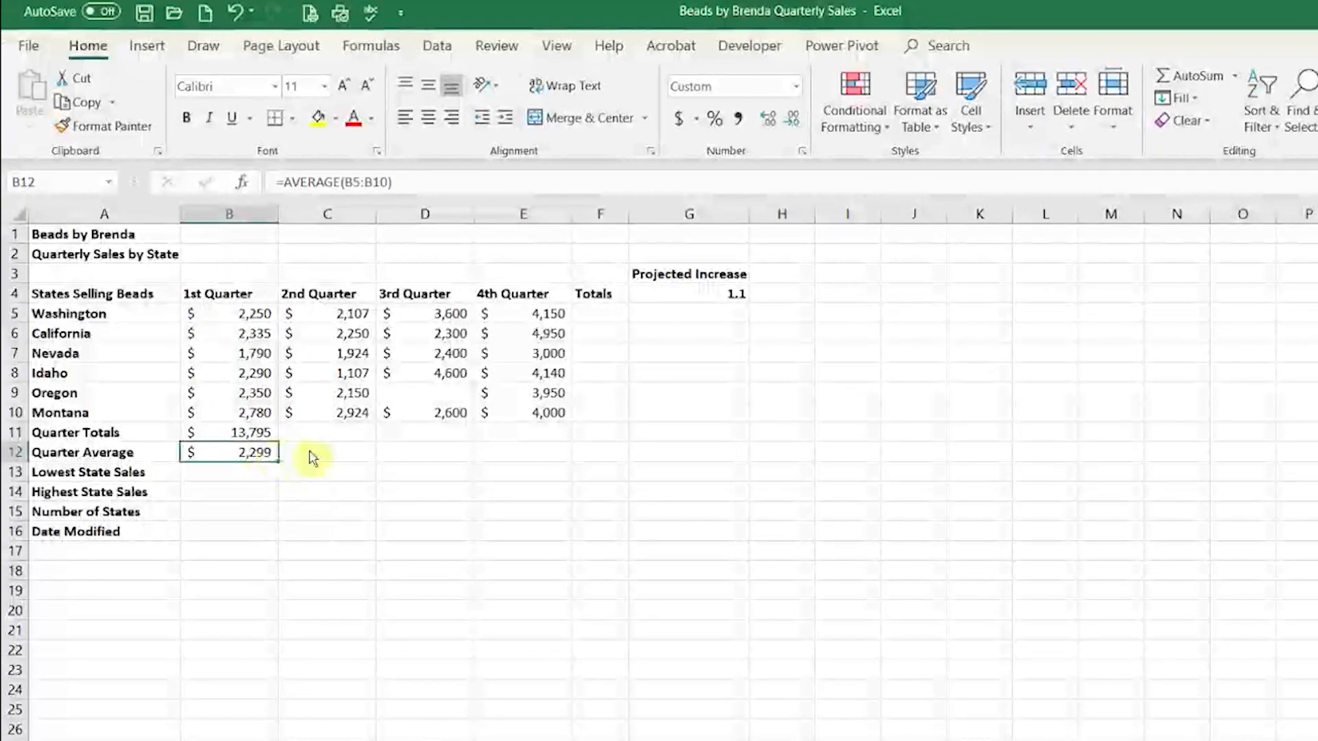
# Step: Add Minimum and Maximum to the status bar calculations with the 1st Quarter sales B5:B10 selected
pyautogui.moveTo(253, 315); pyautogui.dragTo(255, 412)
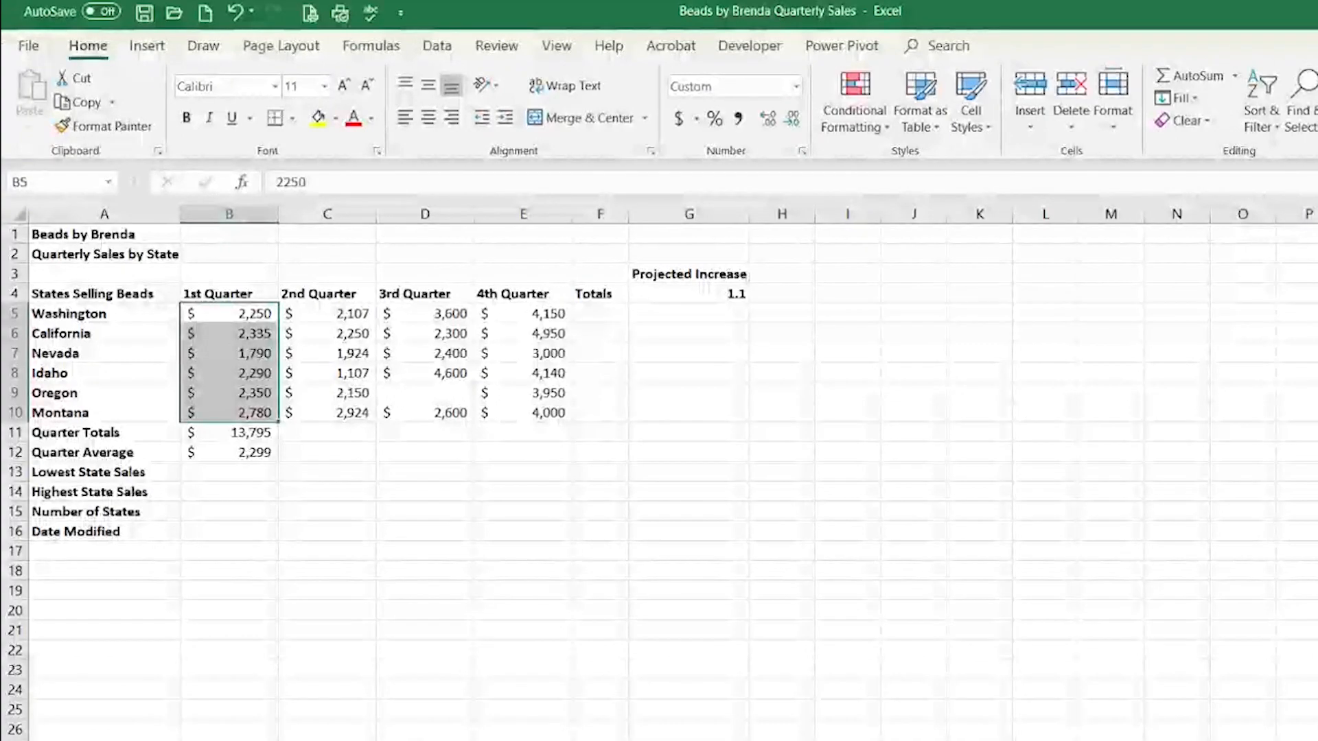
pyautogui.rightClick(275, 739)
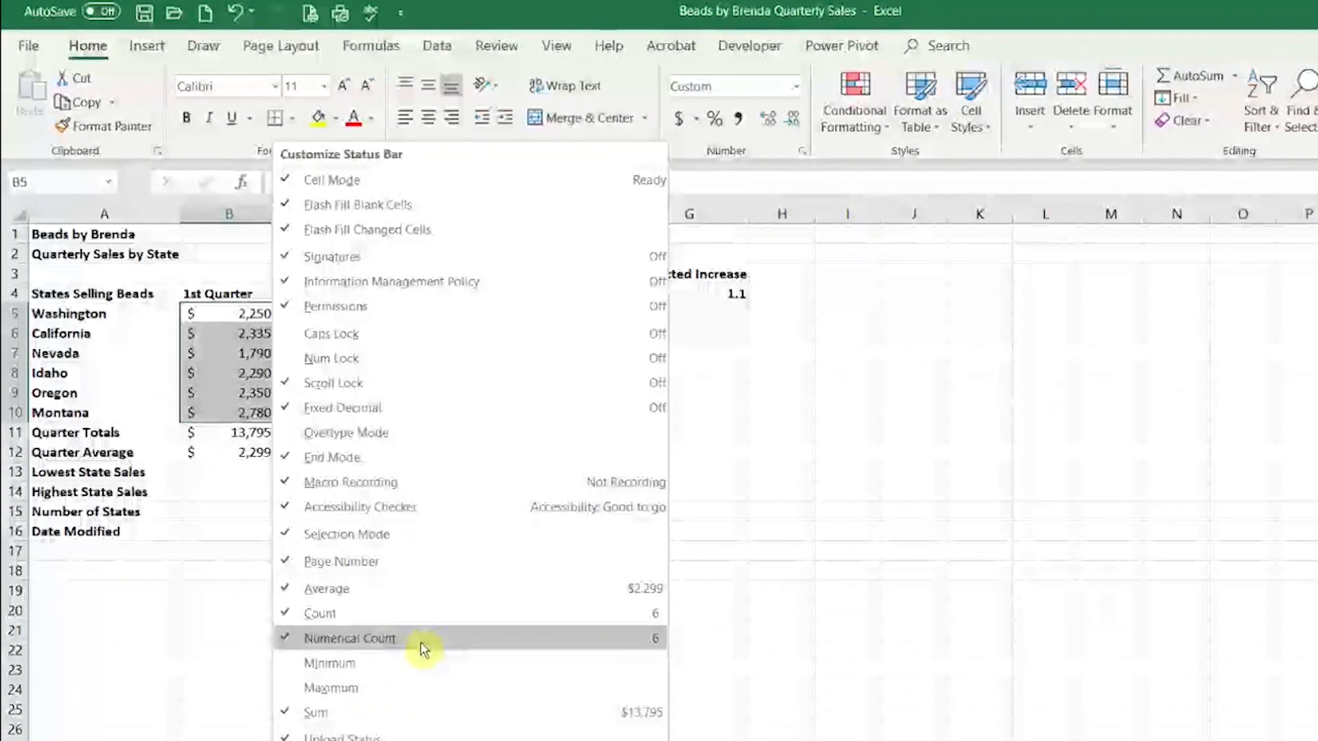
pyautogui.click(382, 664)
pyautogui.click(350, 688)
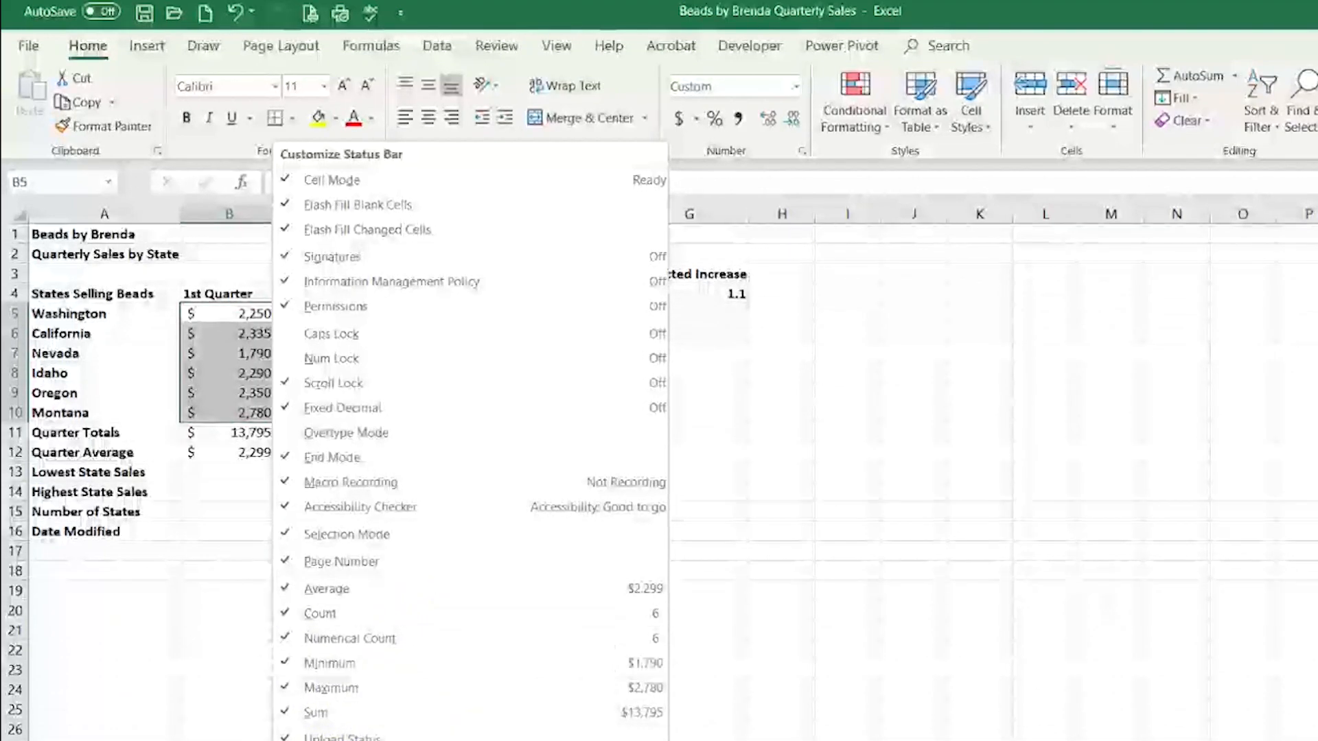
pyautogui.press('Escape')
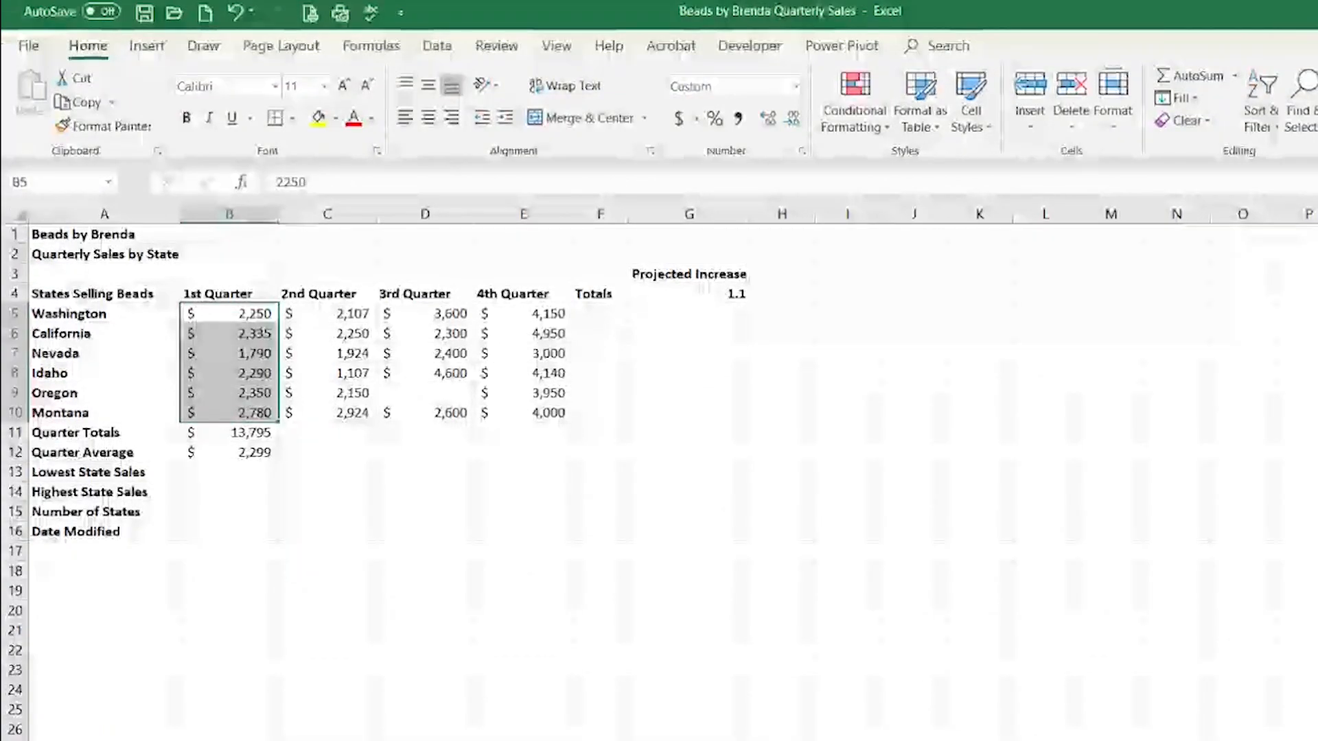
# Step: Find the lowest 1st Quarter state sales in cell B13 with MIN over B5:B10, and check it against the selected figures
pyautogui.click(249, 481)
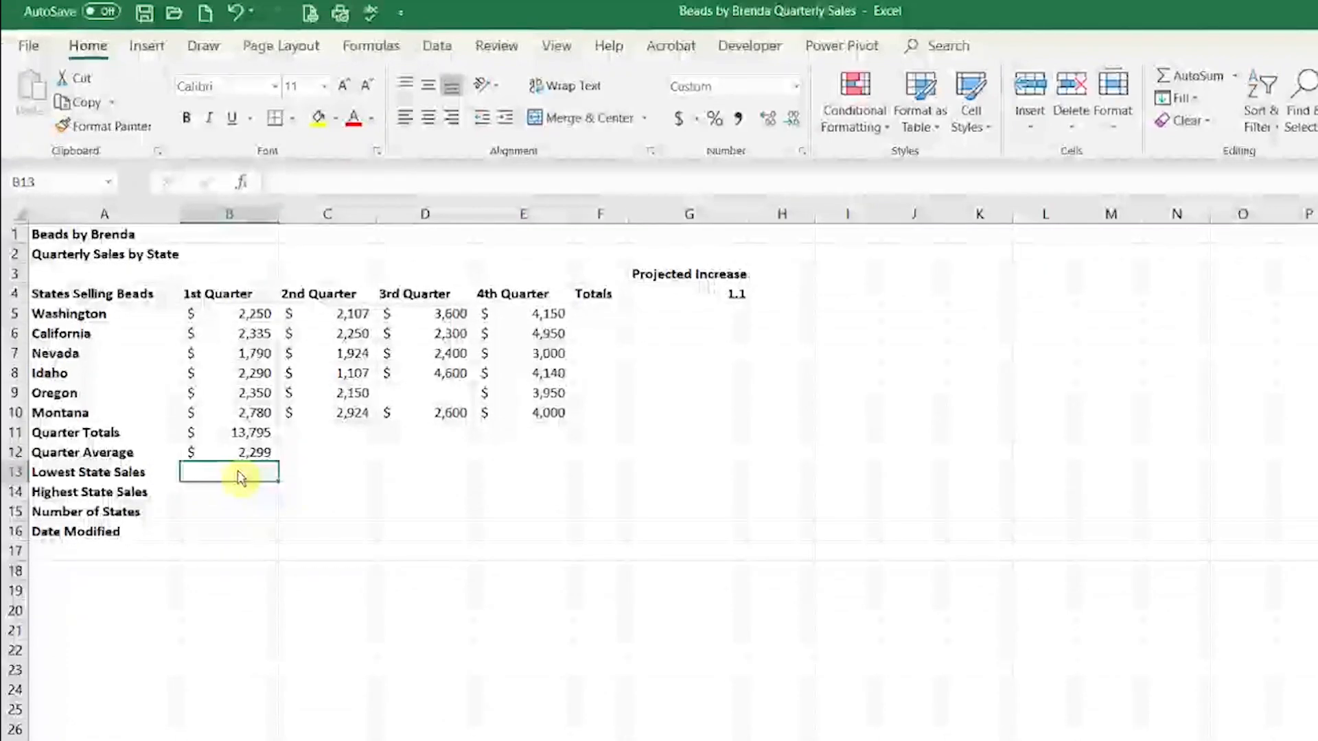
pyautogui.moveTo(236, 315); pyautogui.dragTo(245, 422)
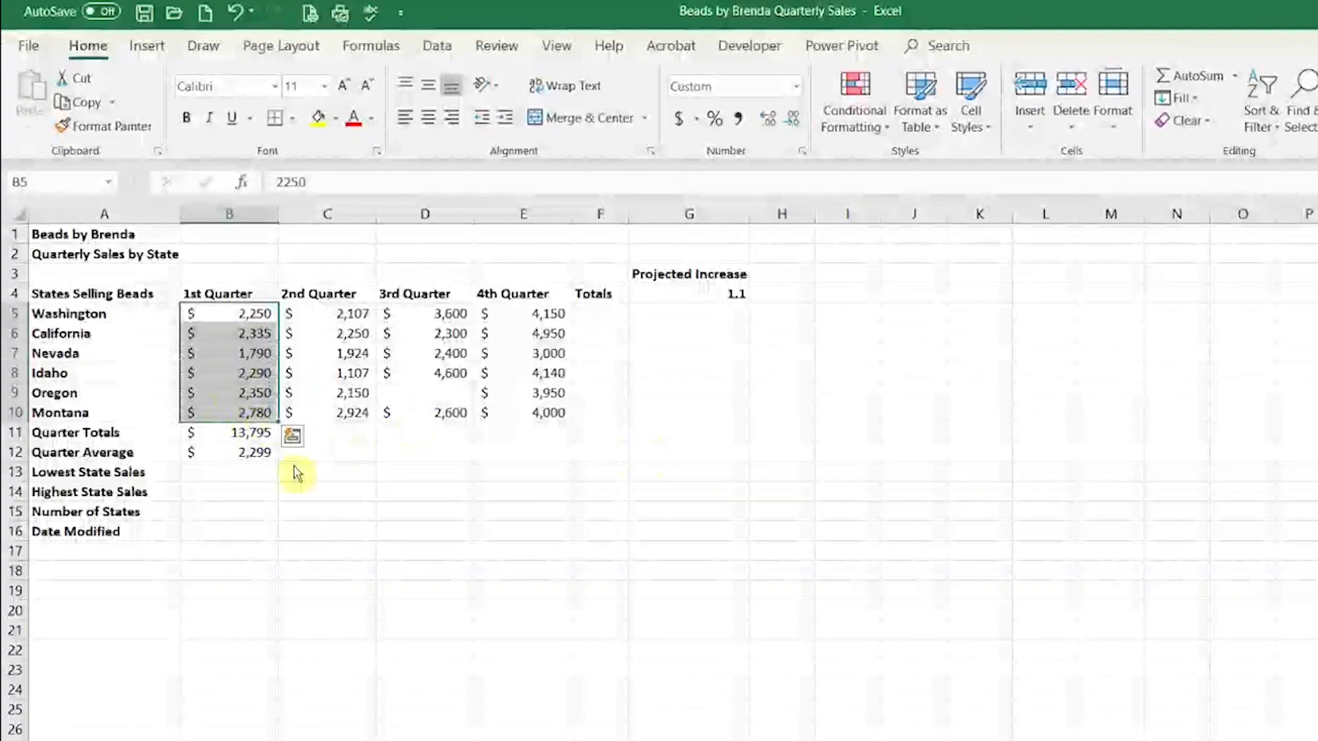
pyautogui.click(254, 473)
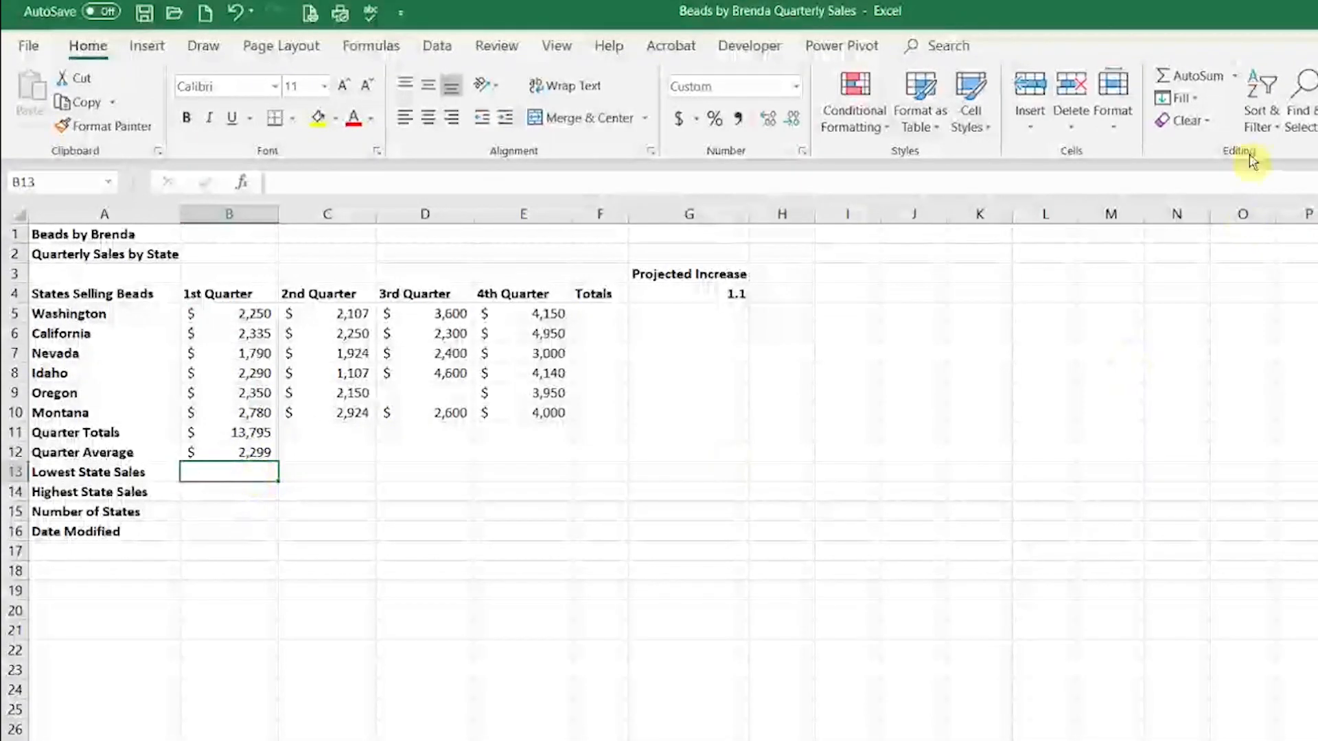
pyautogui.click(1235, 77)
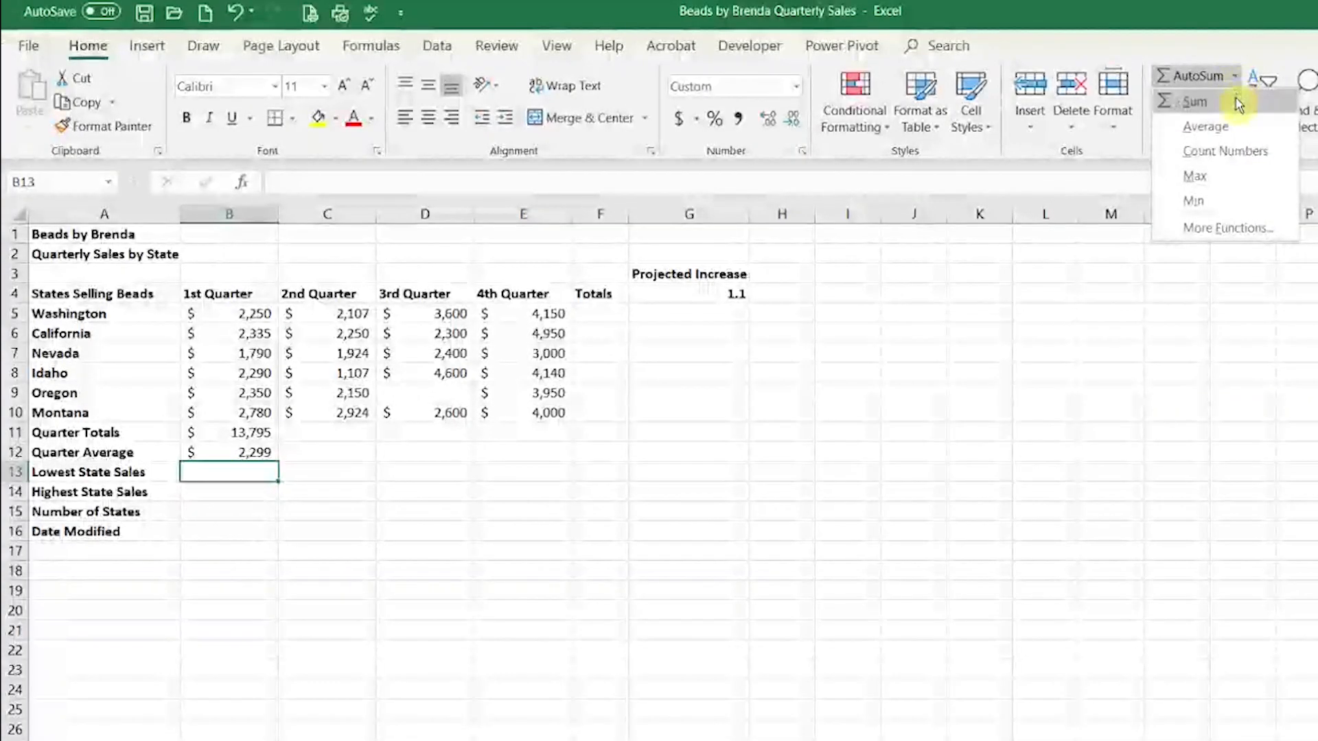
pyautogui.click(1227, 200)
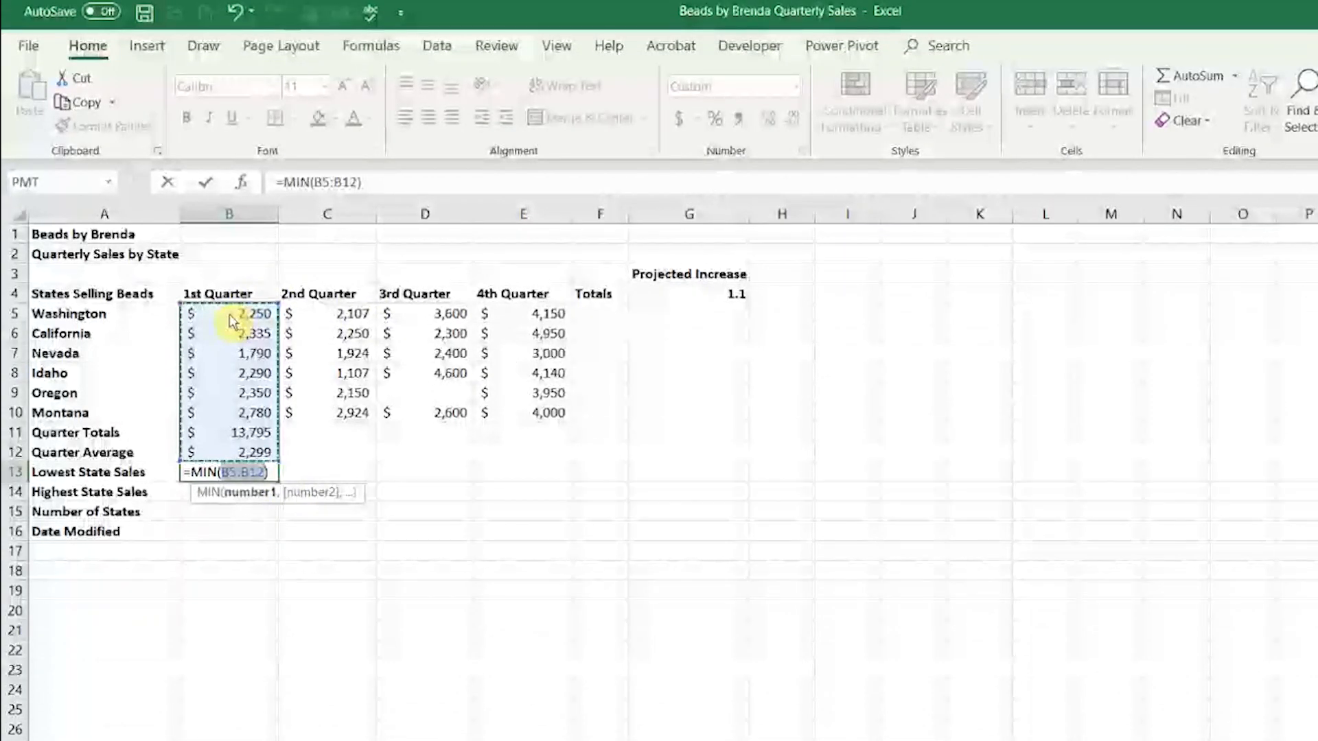
pyautogui.moveTo(230, 321); pyautogui.dragTo(229, 414)
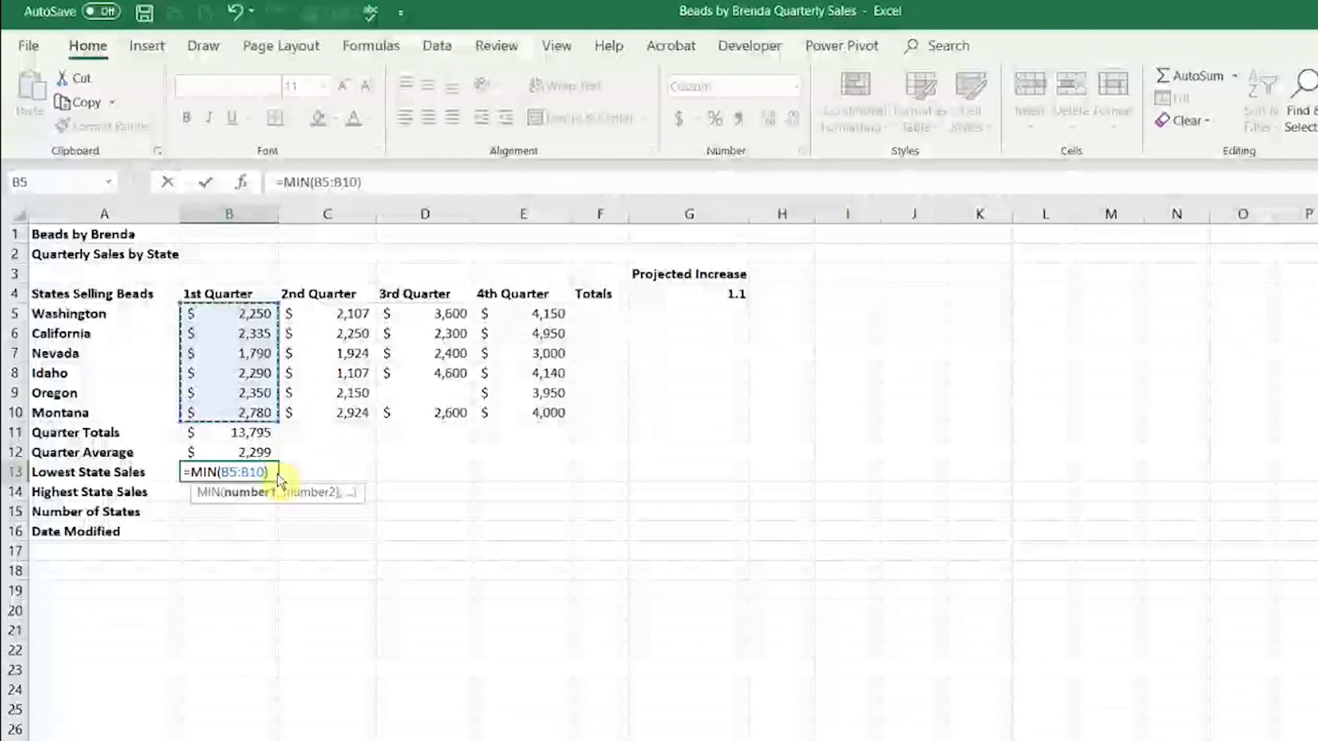
pyautogui.press('Return')
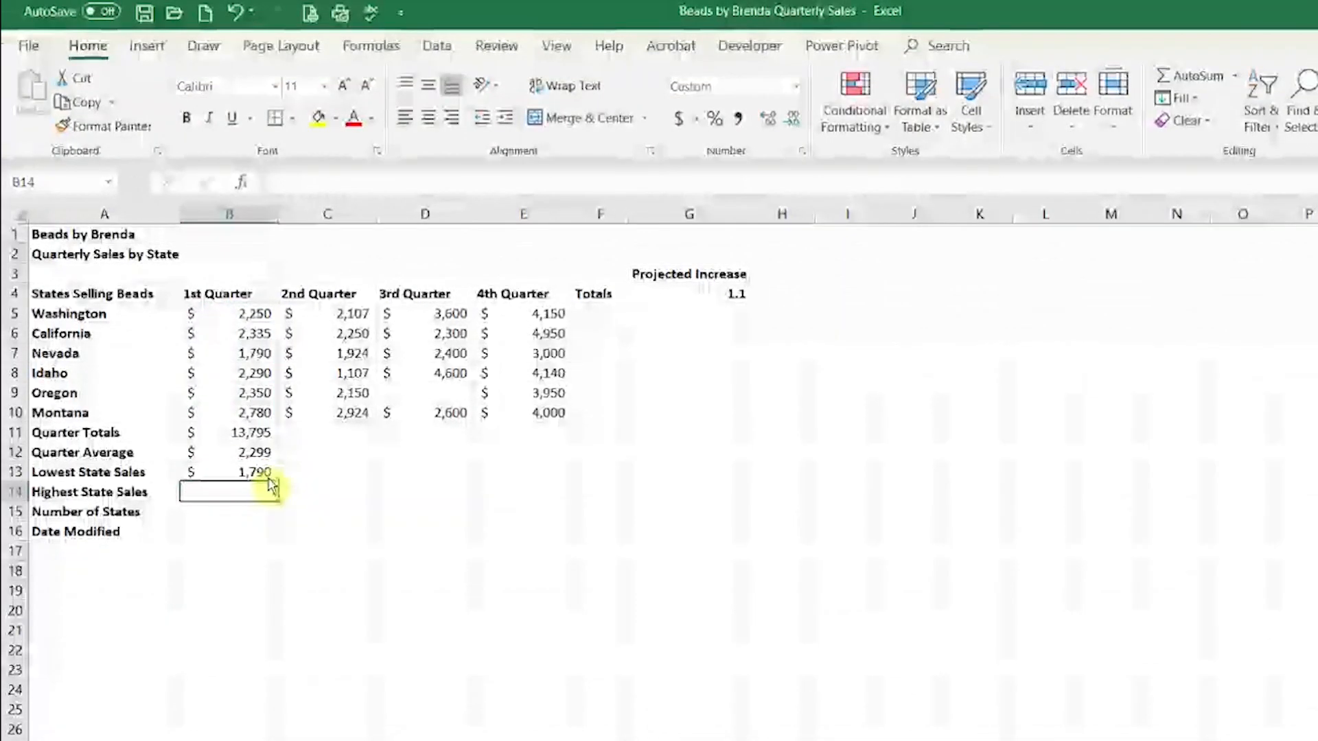
pyautogui.click(273, 475)
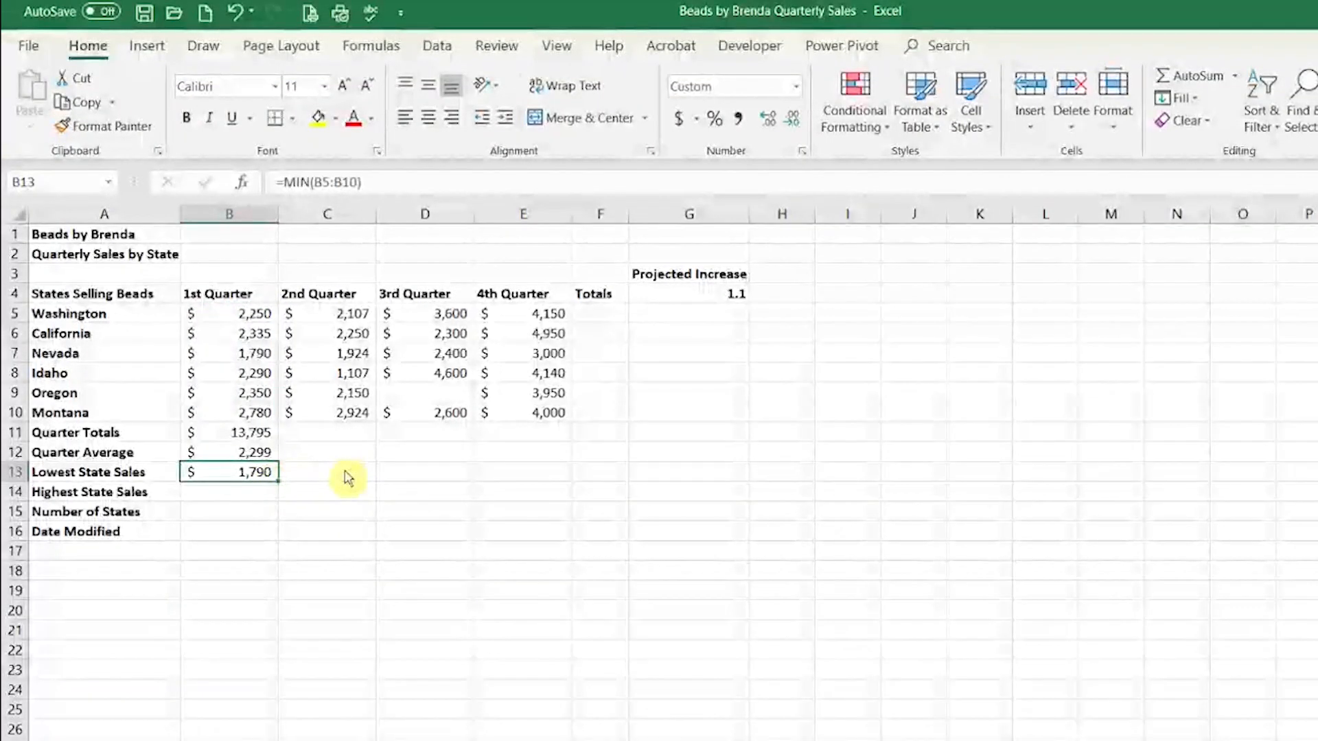
pyautogui.moveTo(247, 314); pyautogui.dragTo(267, 411)
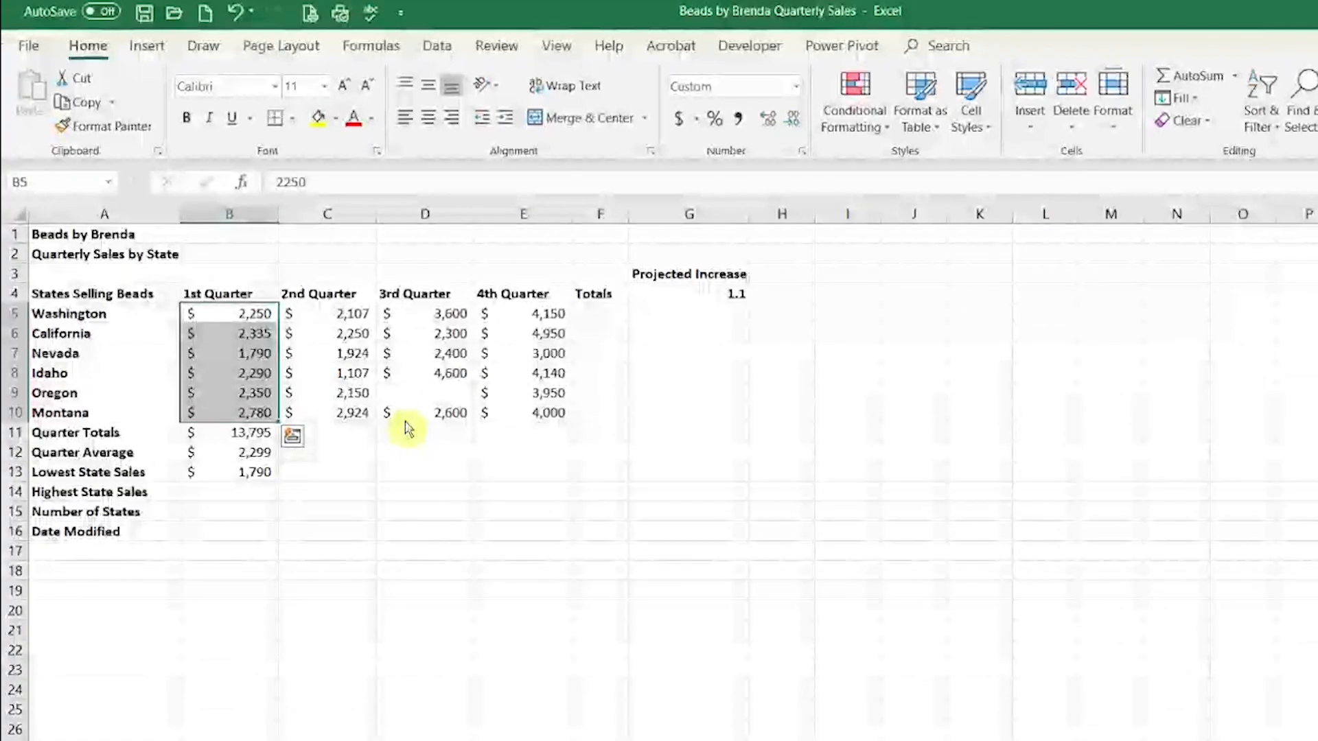
# Step: Find the highest 1st Quarter state sales in cell B14 with MAX over B5:B10, and check it against the selected figures
pyautogui.click(266, 497)
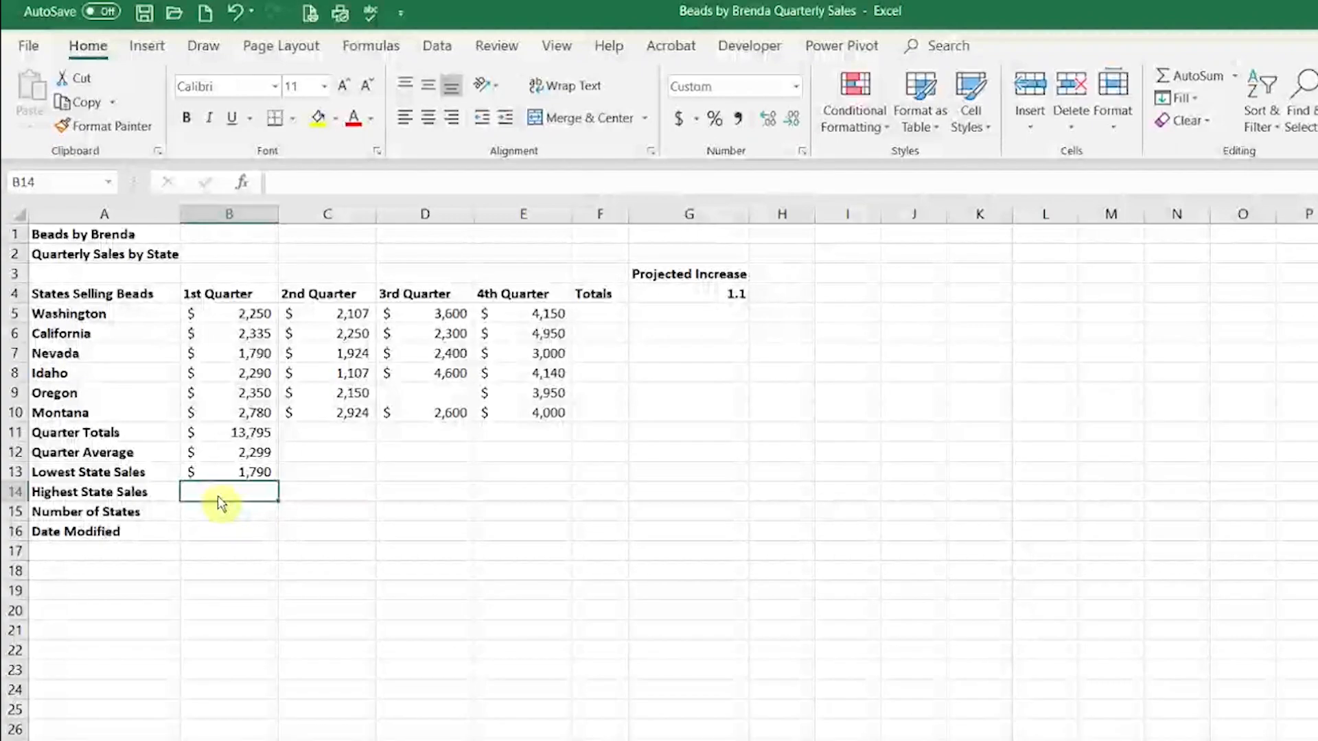
pyautogui.moveTo(237, 317); pyautogui.dragTo(233, 341)
pyautogui.moveTo(232, 387); pyautogui.dragTo(232, 410)
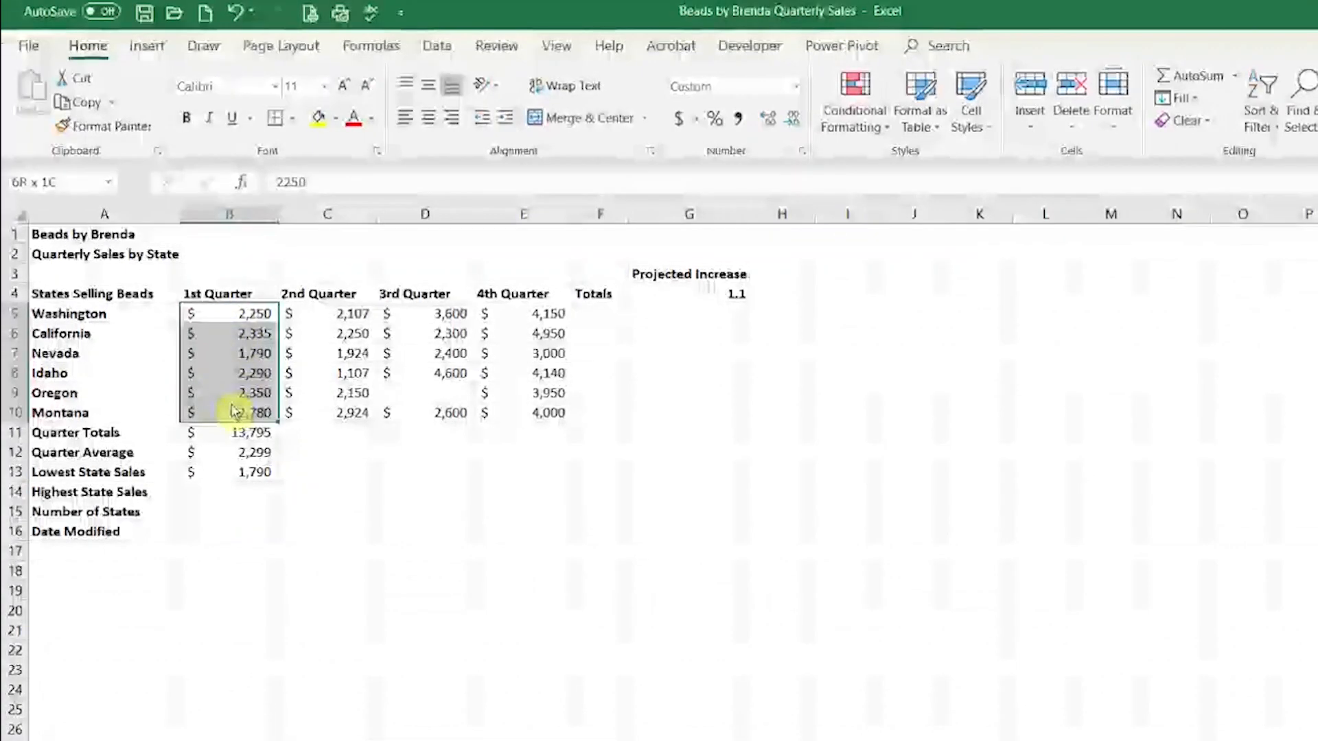
pyautogui.click(241, 492)
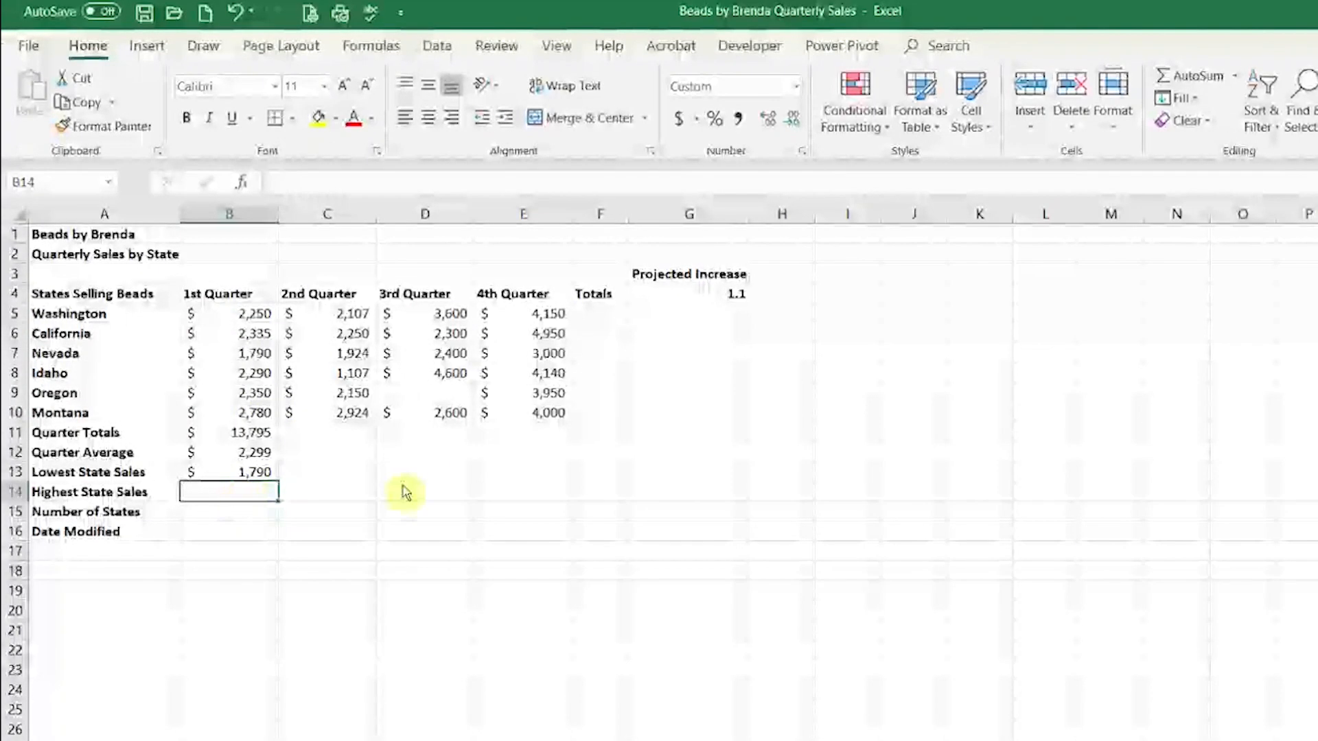
pyautogui.click(1235, 77)
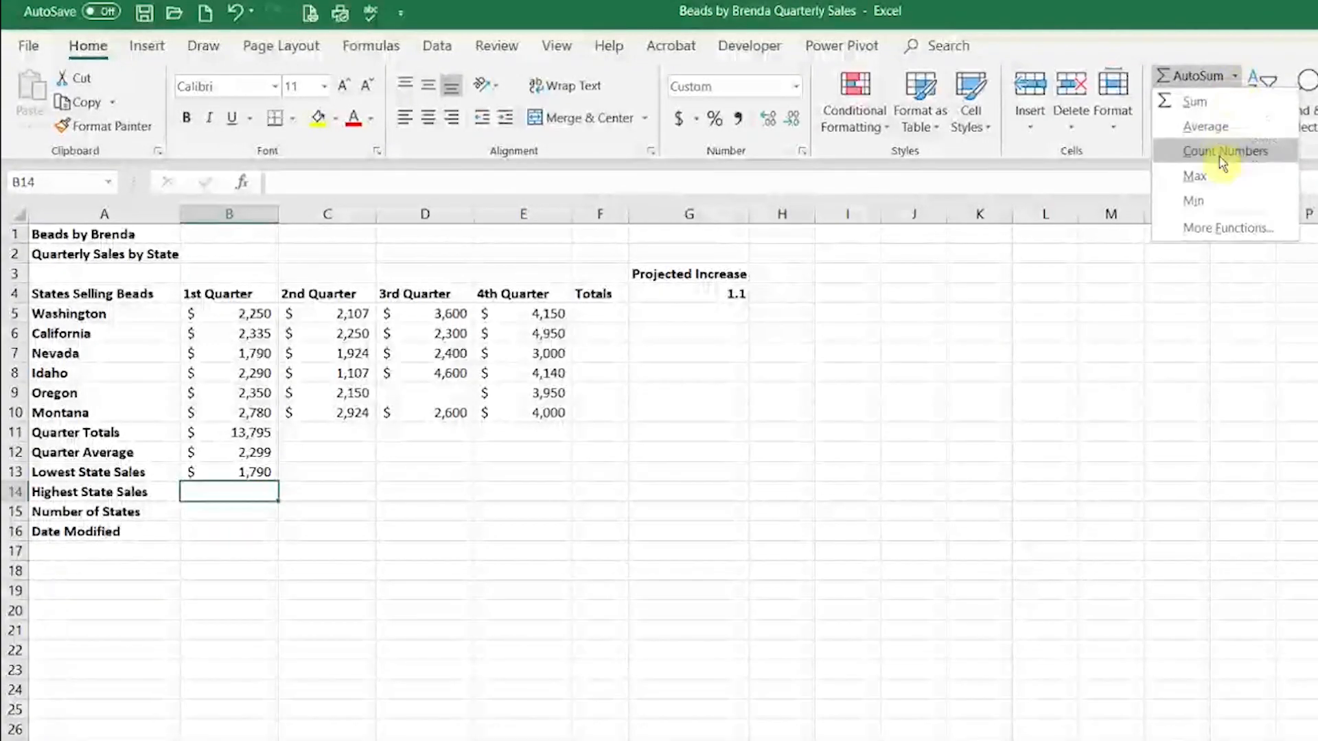
pyautogui.click(1235, 184)
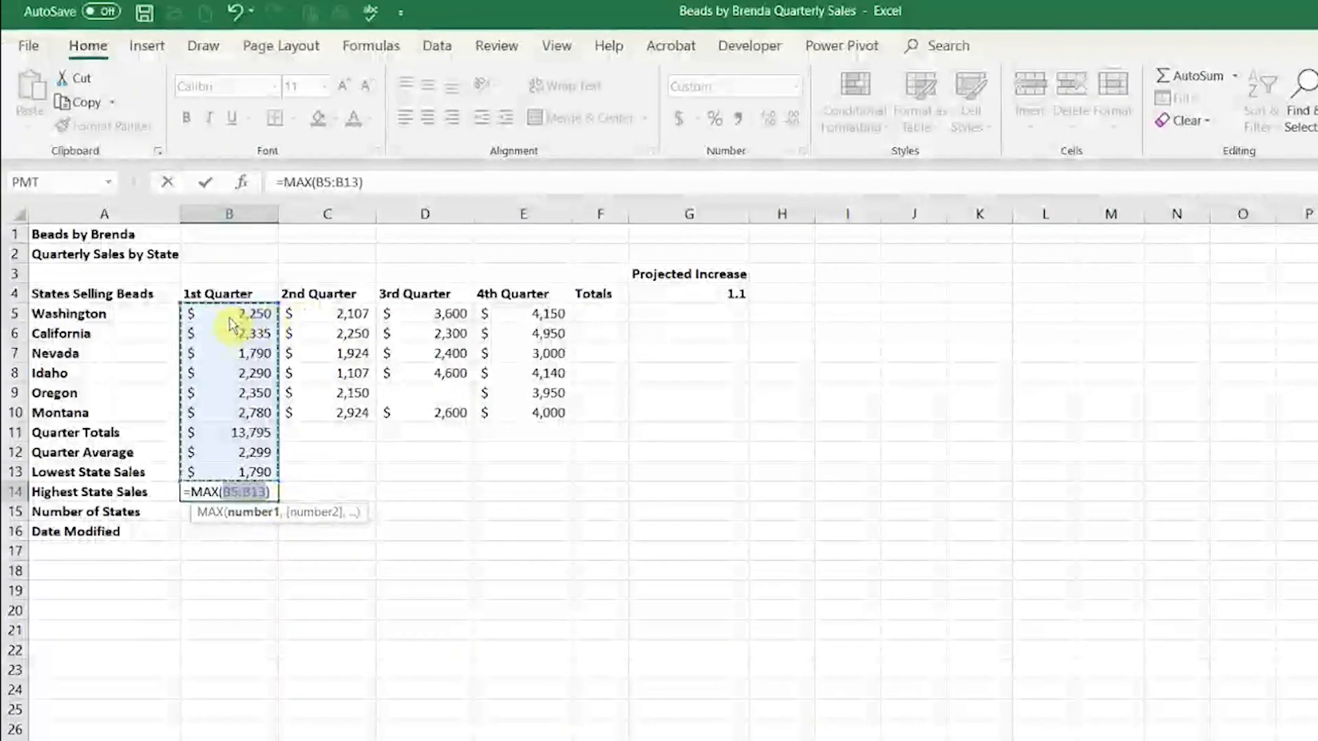
pyautogui.moveTo(230, 319); pyautogui.dragTo(231, 413)
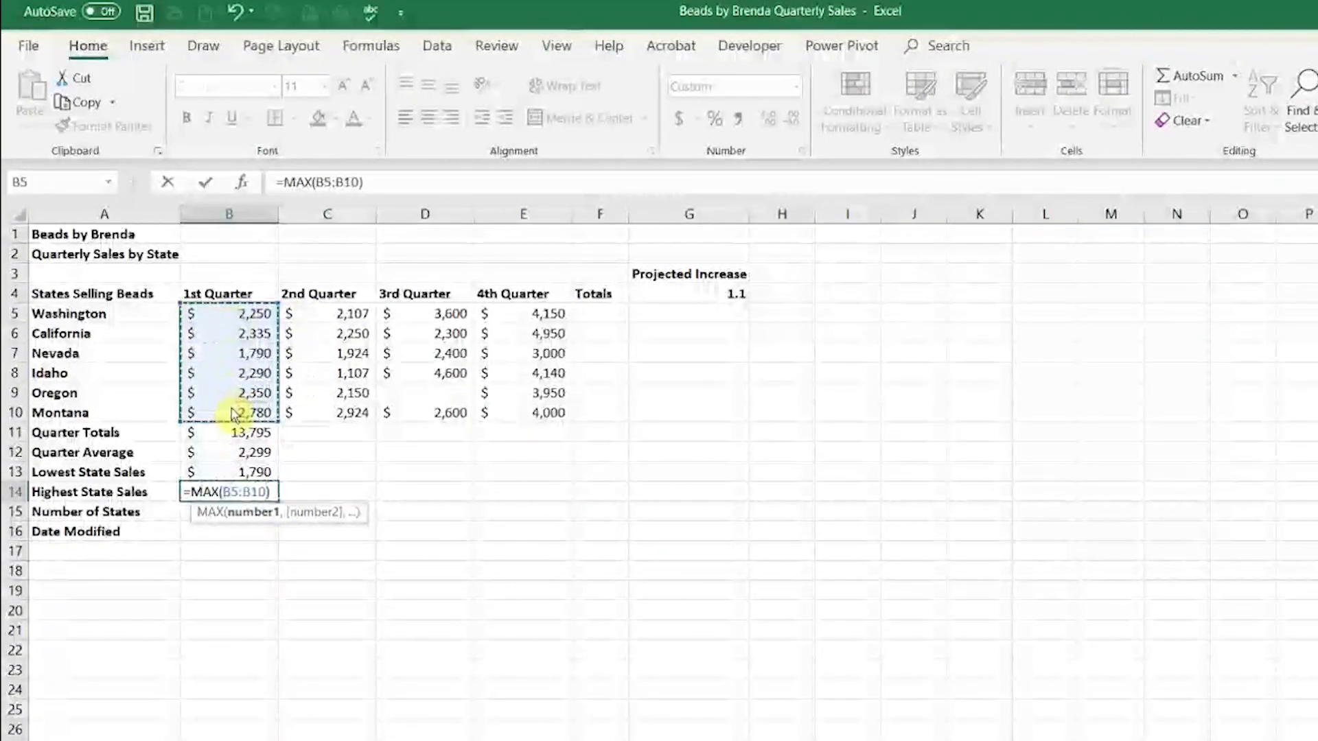
pyautogui.press('Return')
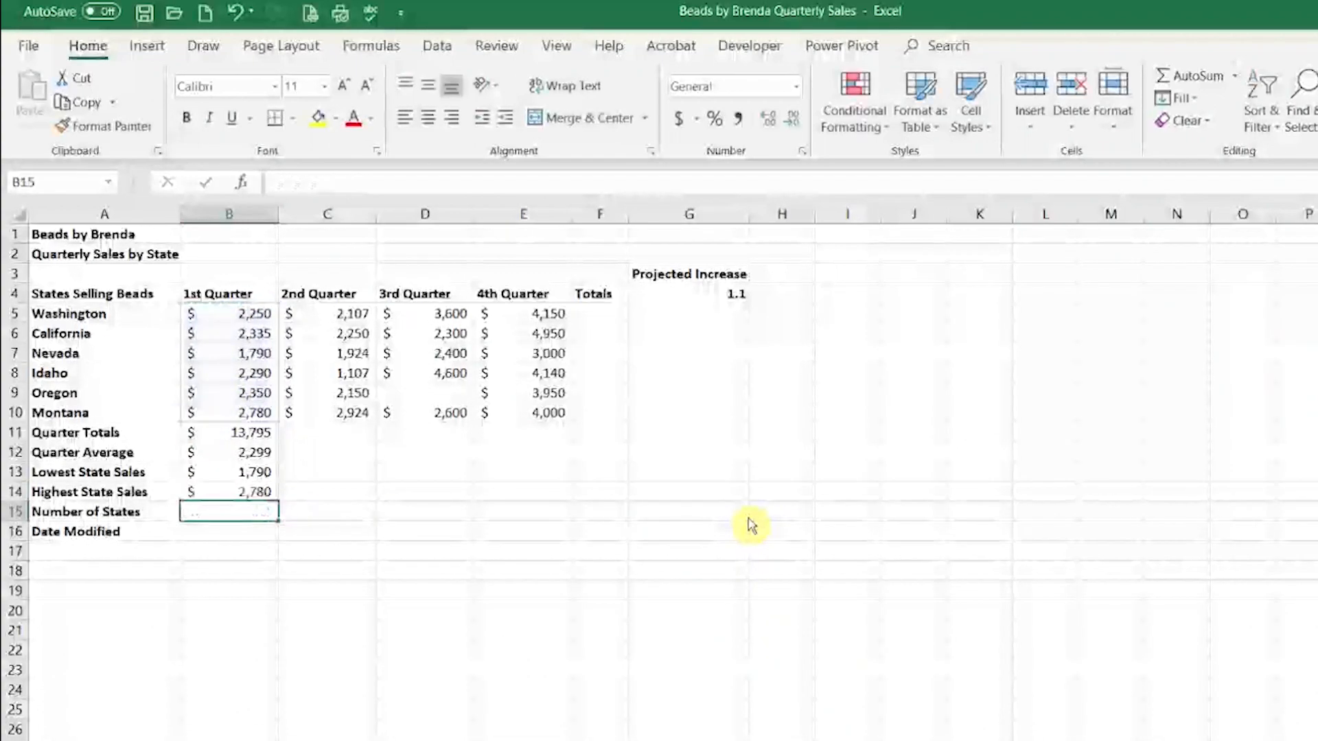
pyautogui.click(265, 493)
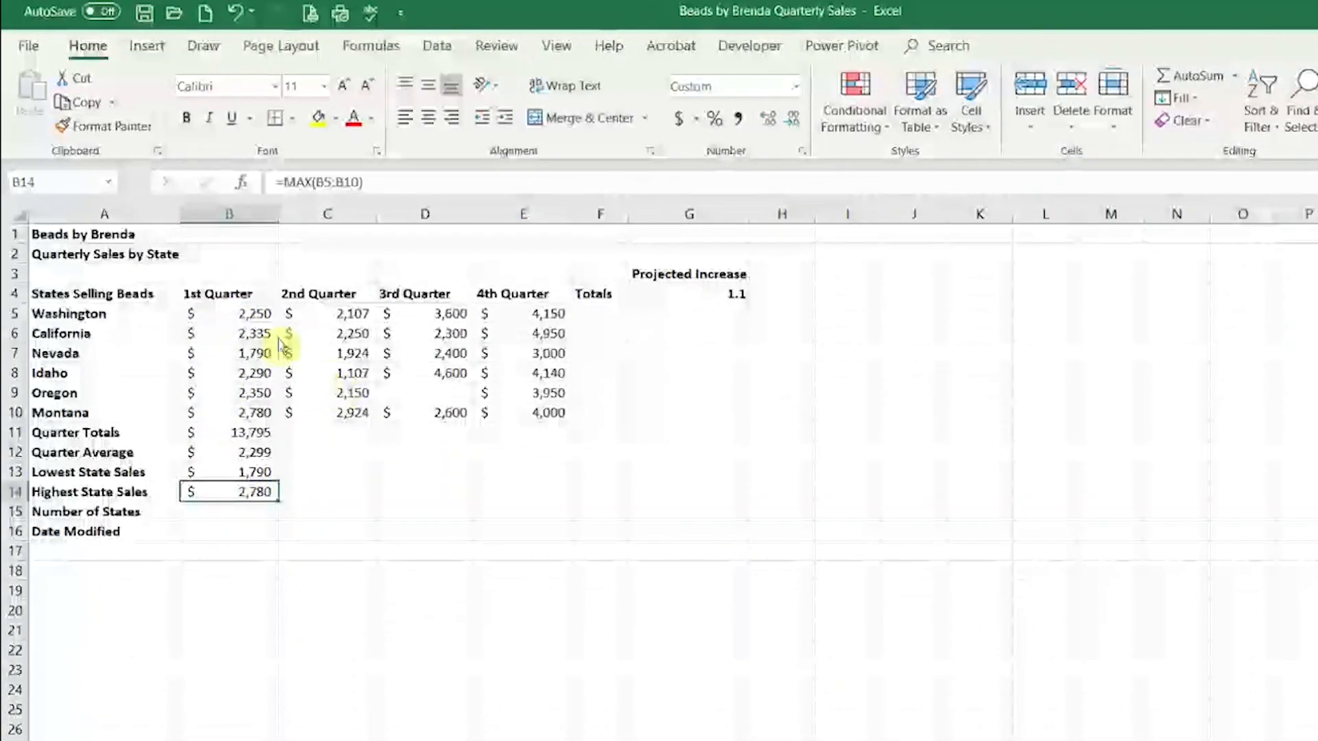
pyautogui.moveTo(263, 321); pyautogui.dragTo(261, 410)
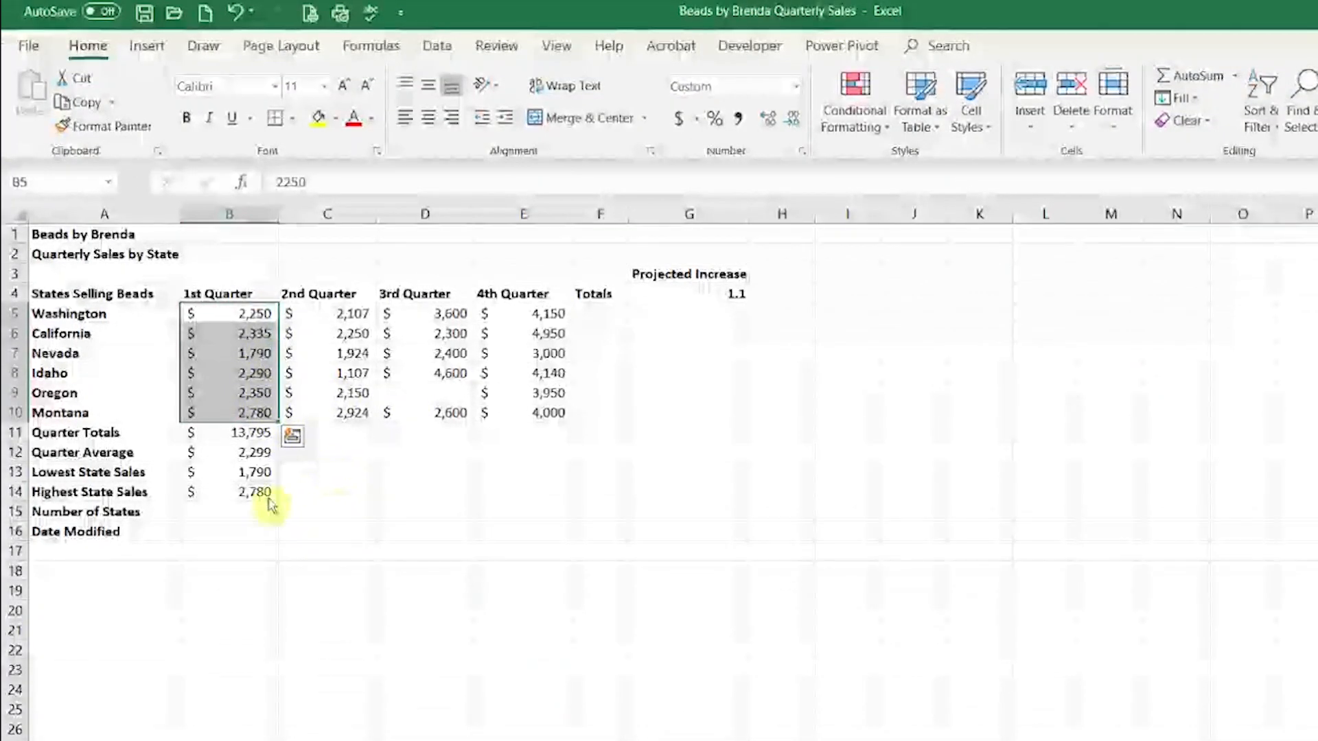
# Step: Try counting the states in cell B15 with COUNT over the 1st Quarter sales B5:B10, and clear the cell
pyautogui.click(276, 519)
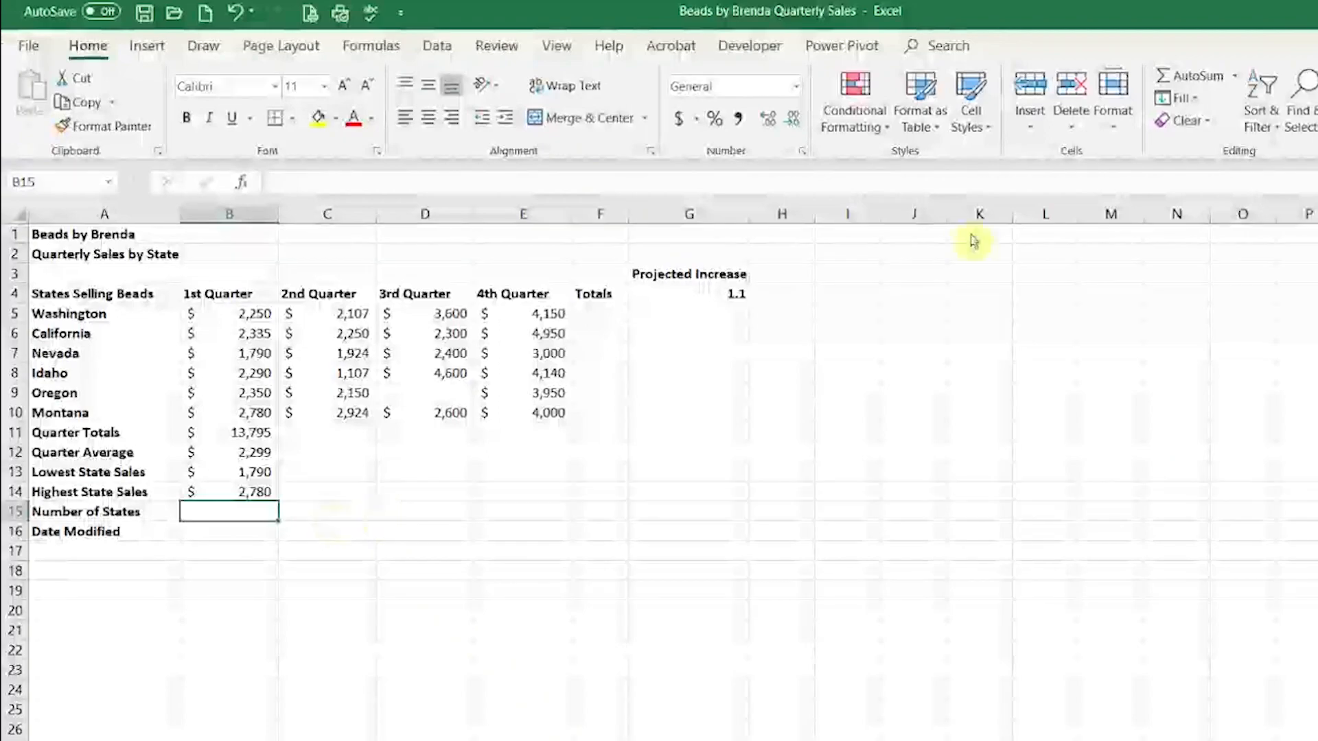
pyautogui.click(1239, 77)
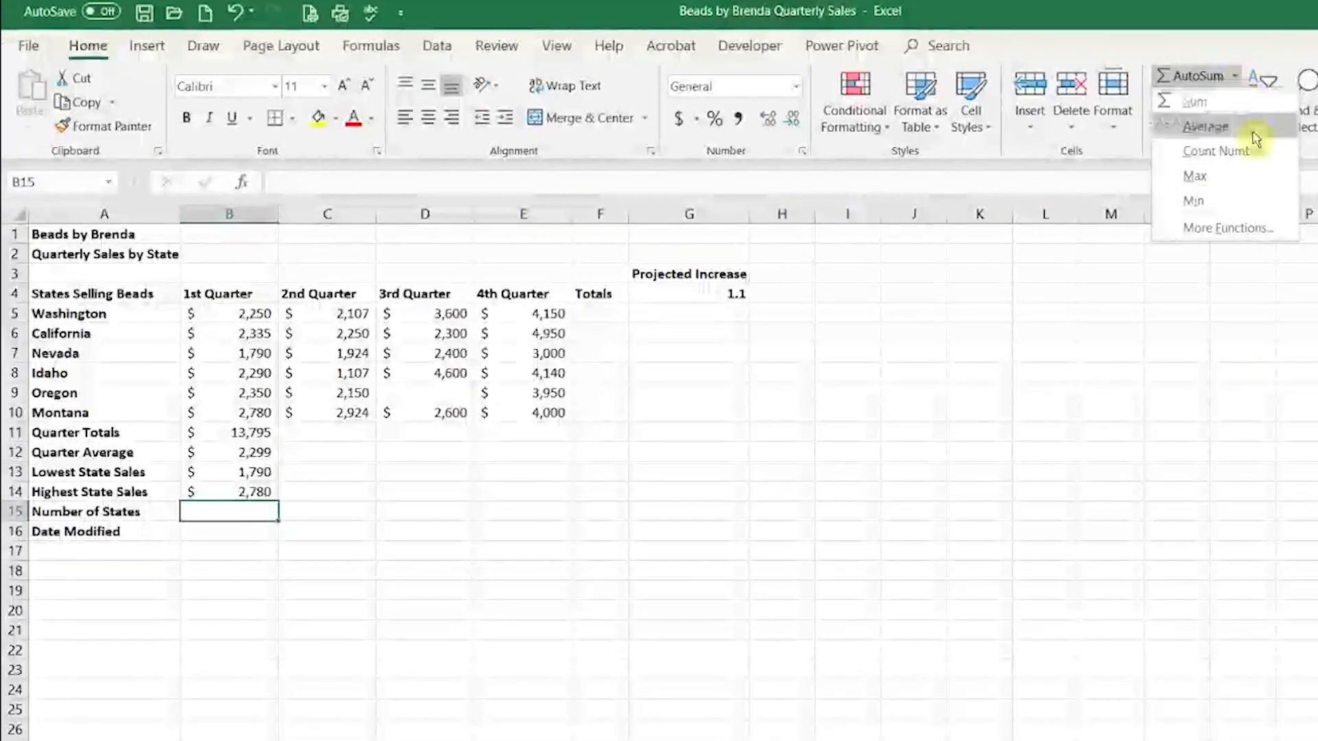
pyautogui.click(1222, 151)
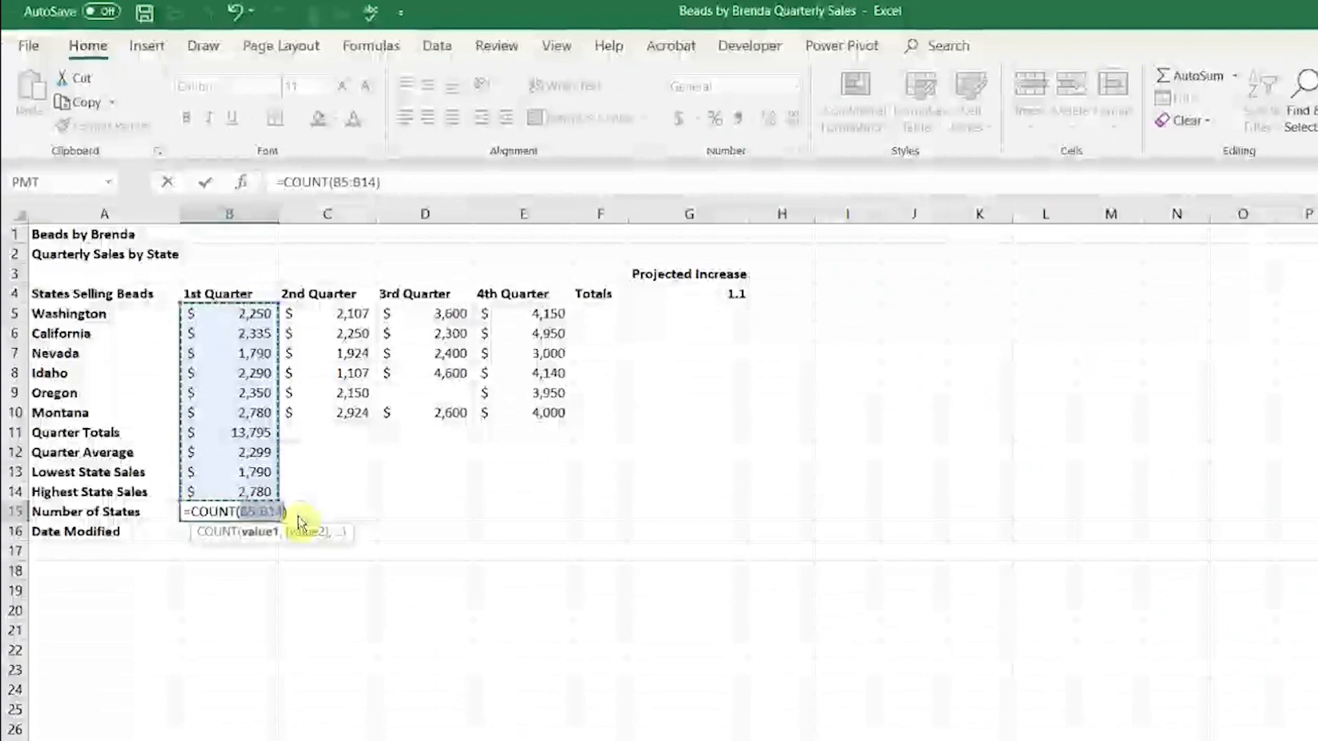
pyautogui.moveTo(235, 317); pyautogui.dragTo(229, 411)
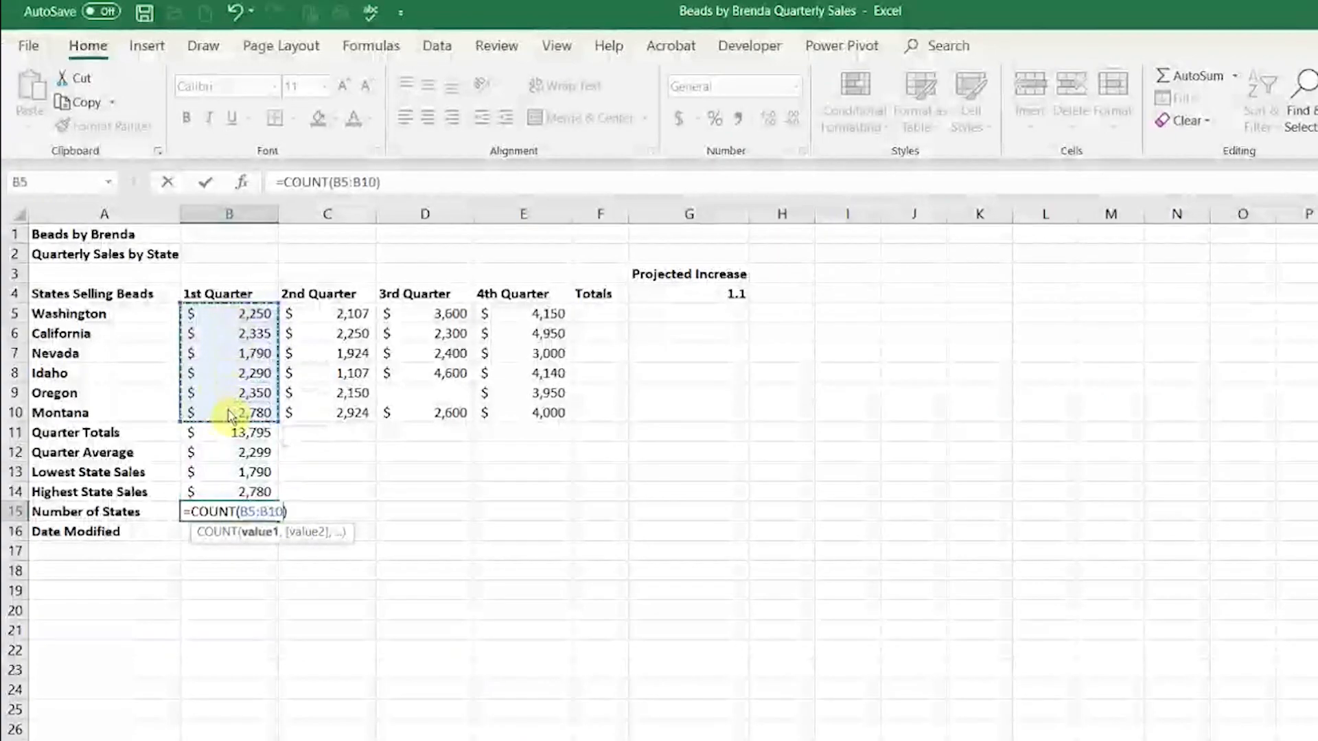
pyautogui.press('Return')
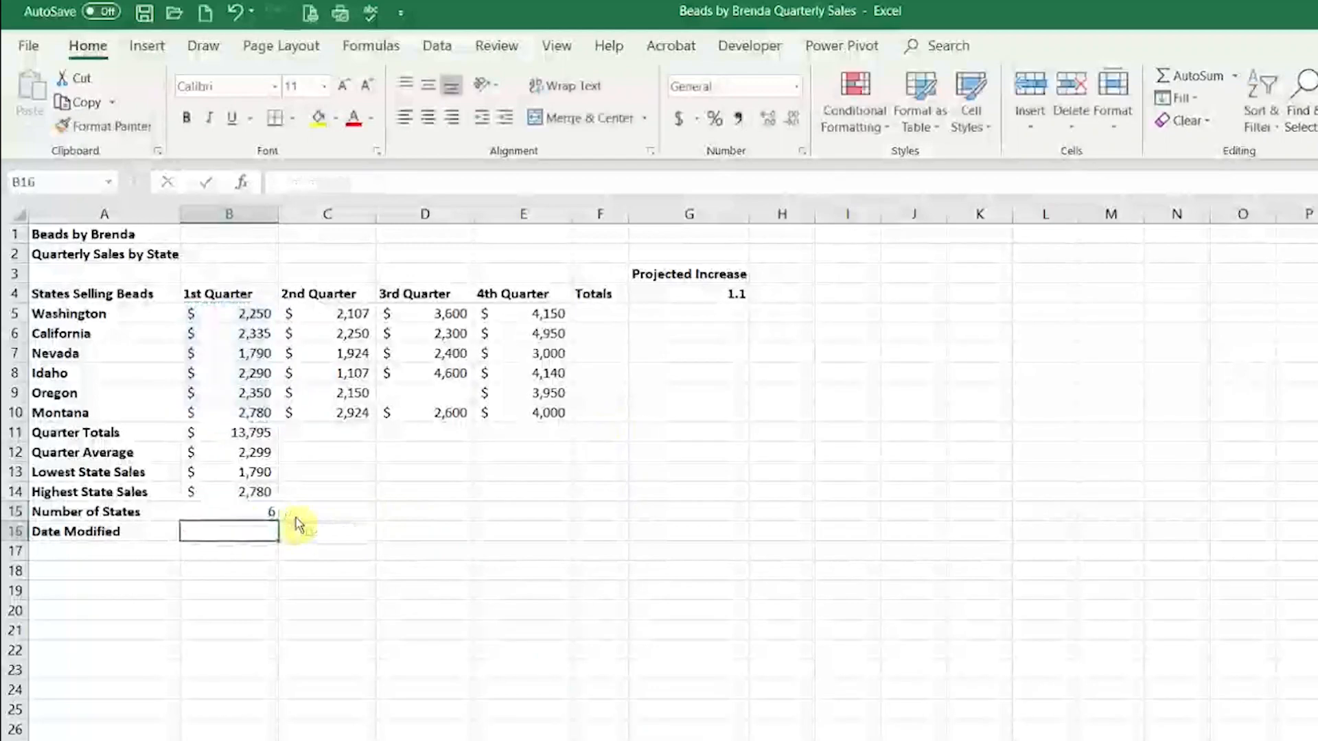
pyautogui.press('Up')
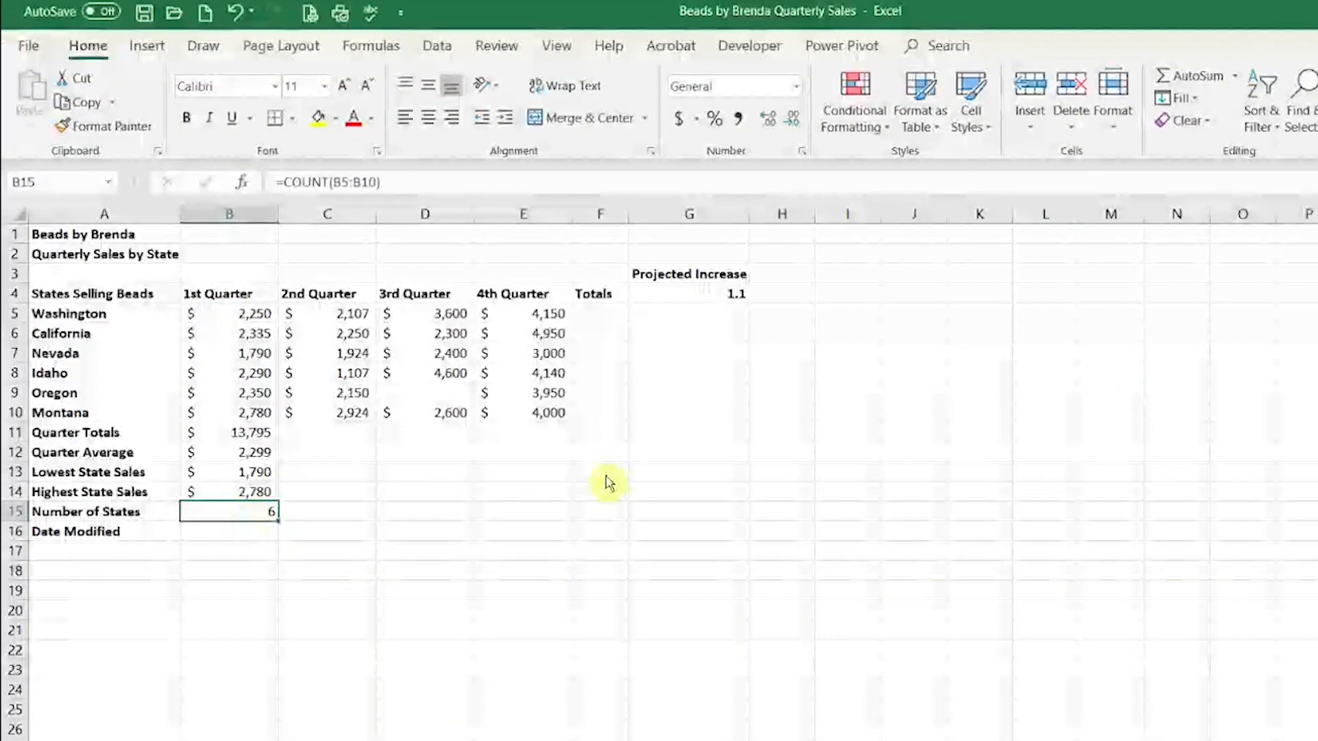
pyautogui.press('Delete')
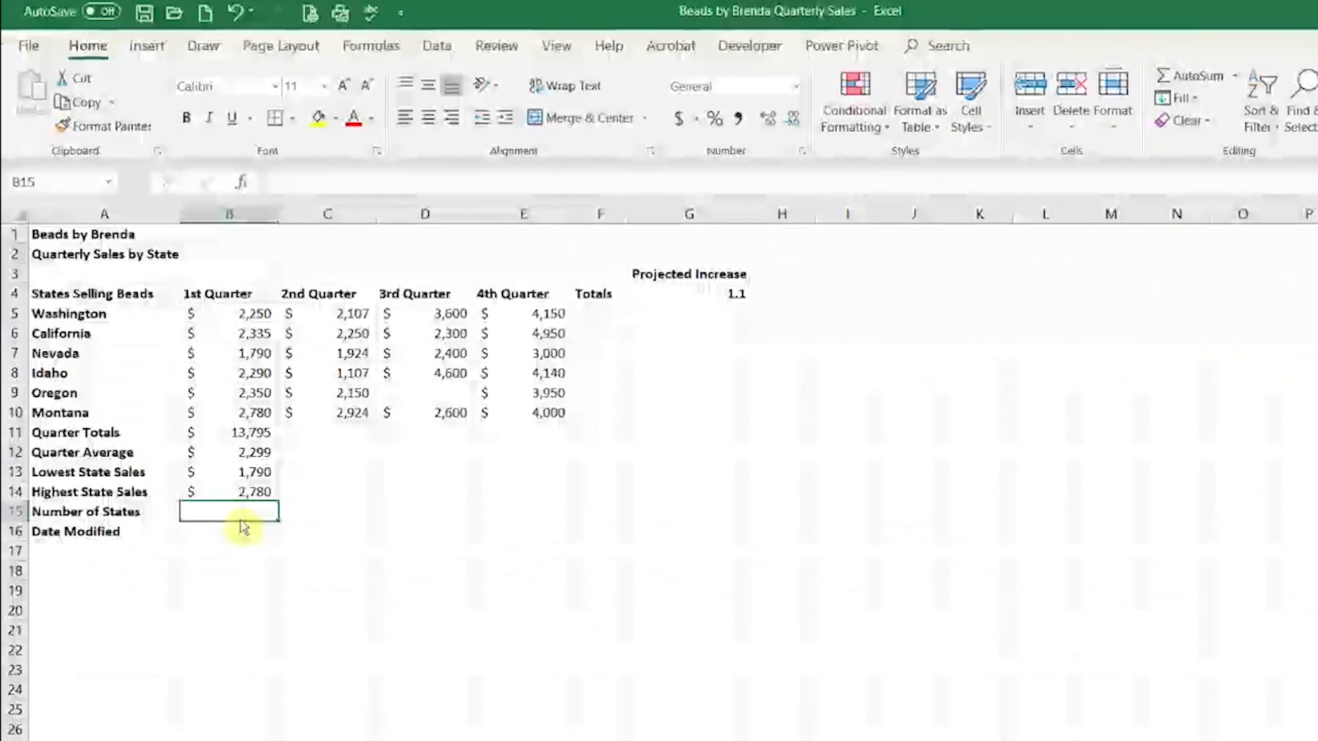
# Step: Count the state names in cell B15 with COUNTA over A5:A10
pyautogui.click(1235, 76)
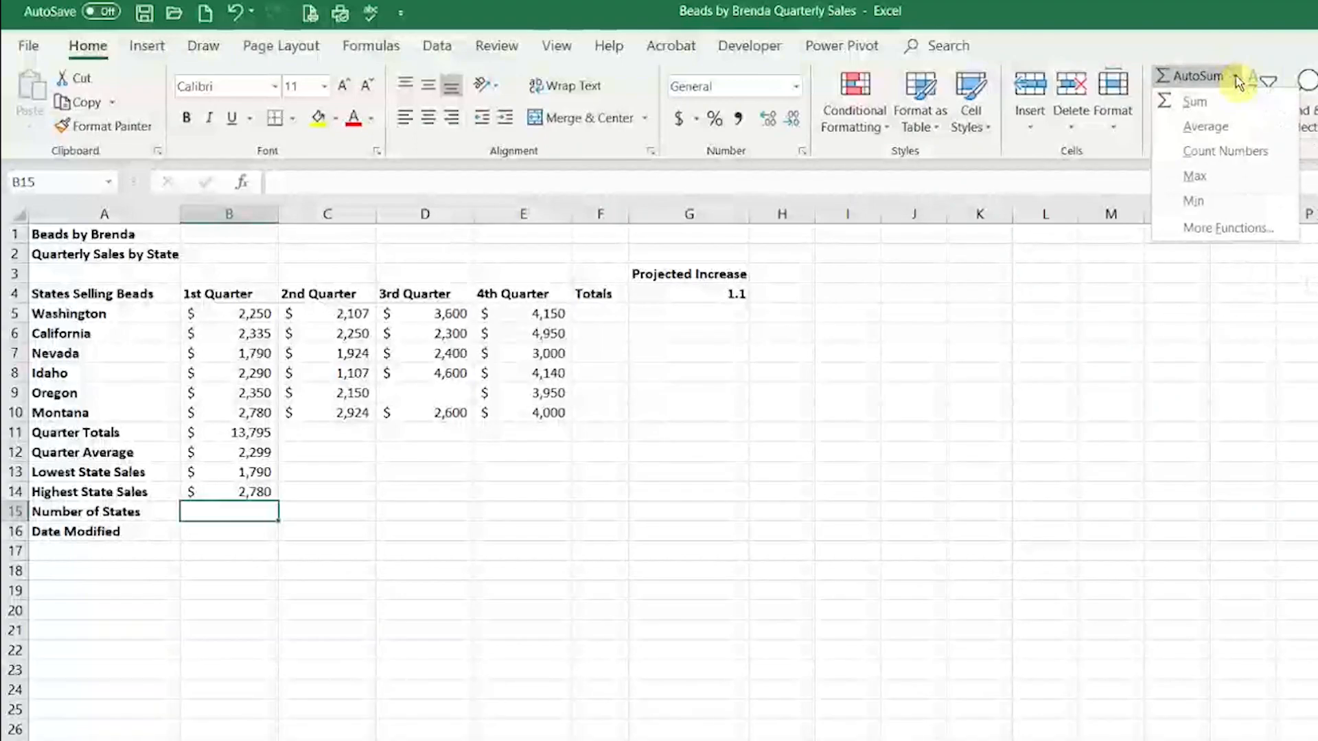
pyautogui.click(1235, 81)
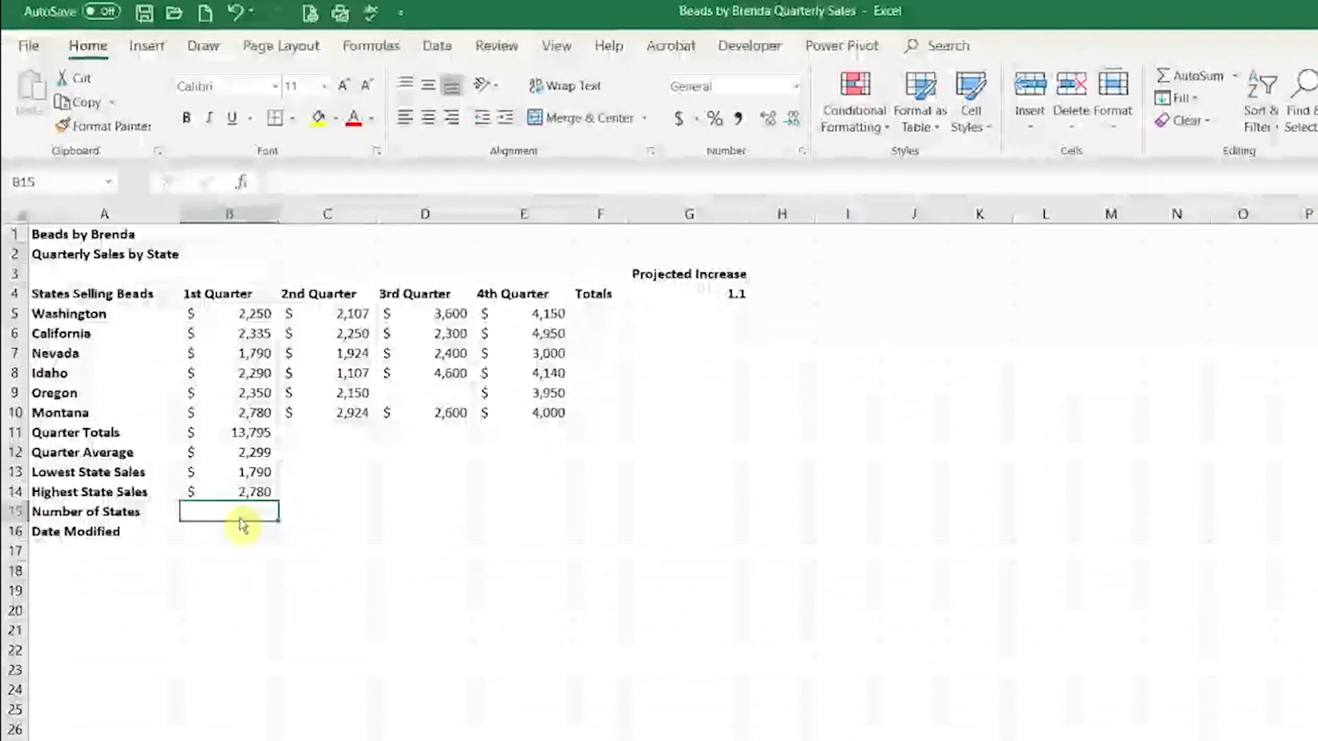
pyautogui.write('=cou')
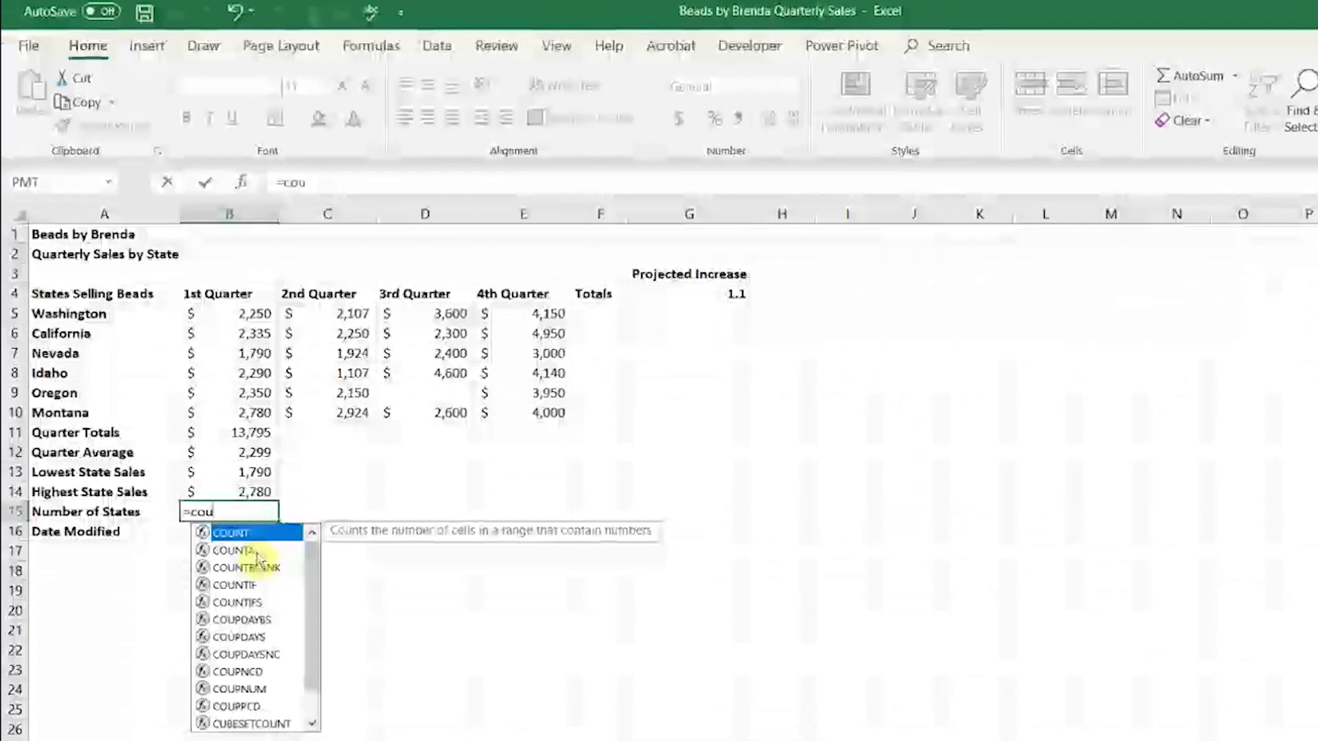
pyautogui.doubleClick(248, 550)
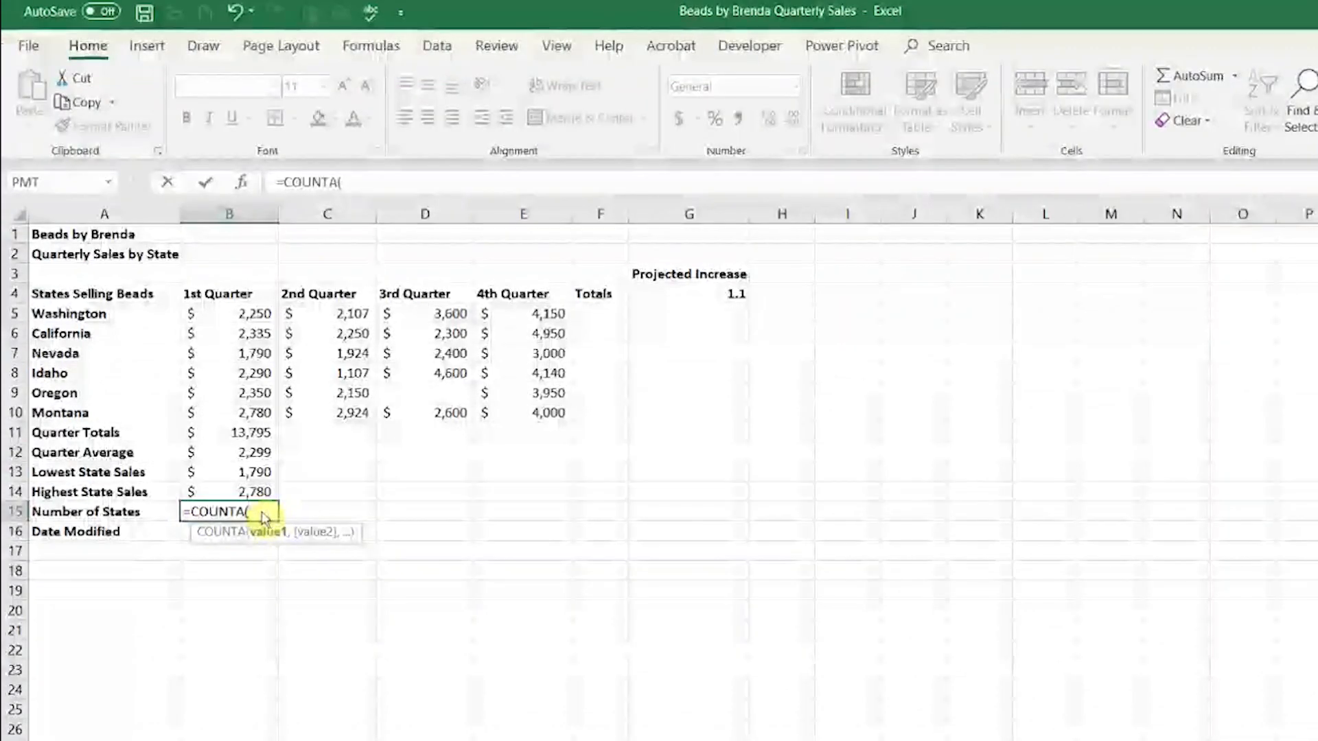
pyautogui.moveTo(129, 319); pyautogui.dragTo(114, 407)
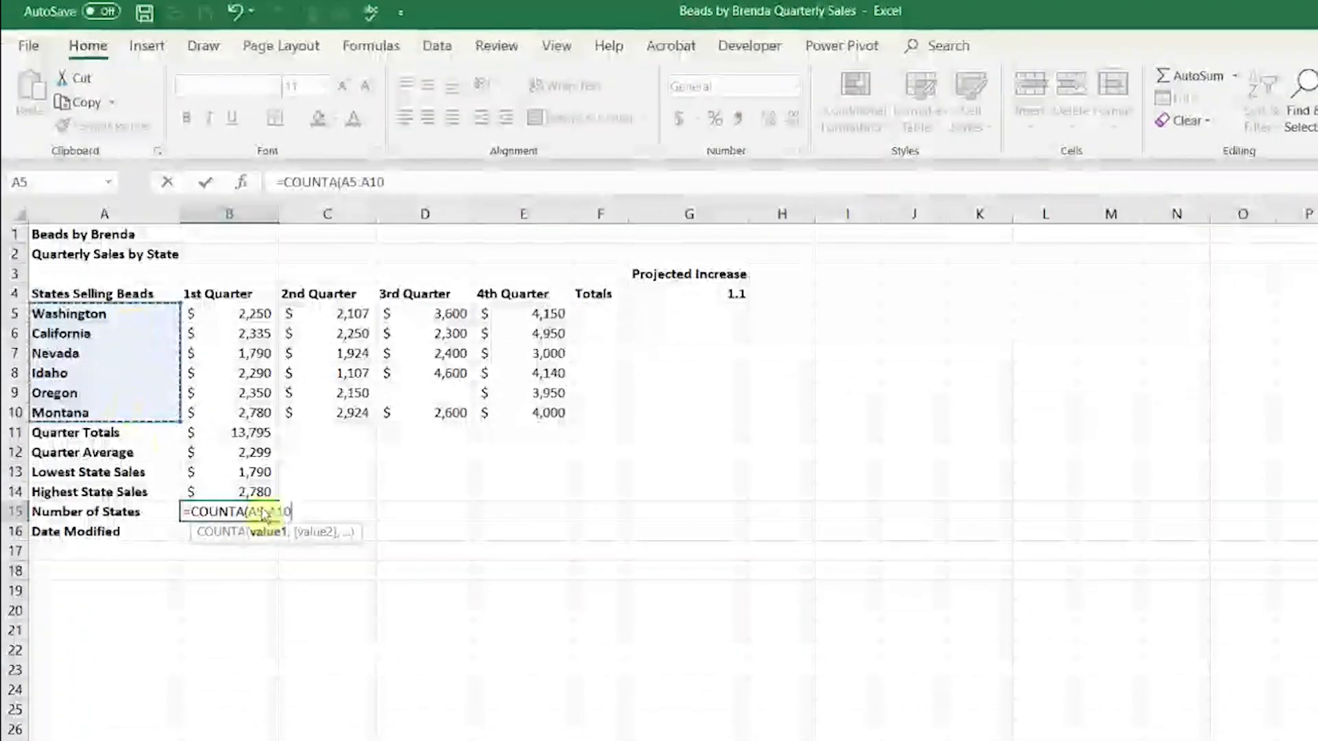
pyautogui.write(')')
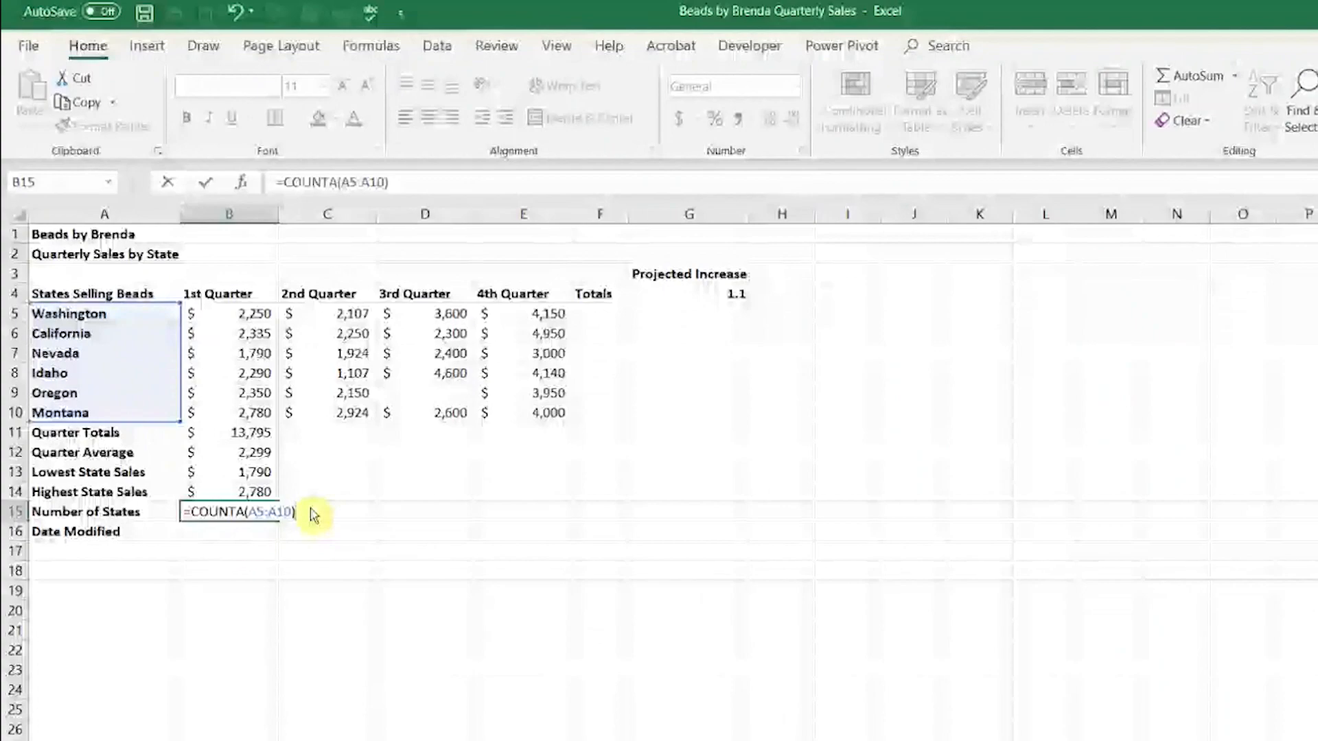
pyautogui.press('Return')
pyautogui.click(258, 516)
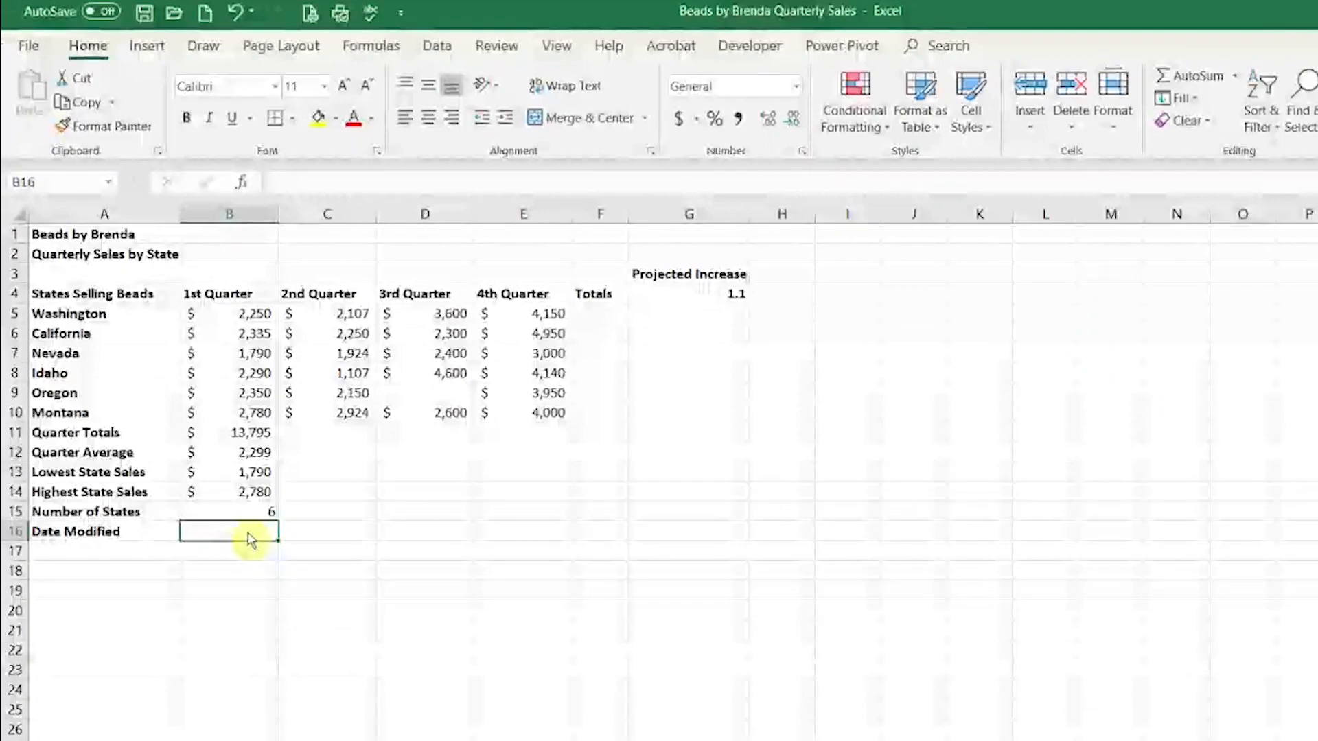
# Step: Enter the current date in the Date Modified cell B16 with the TODAY function
pyautogui.write('=to')
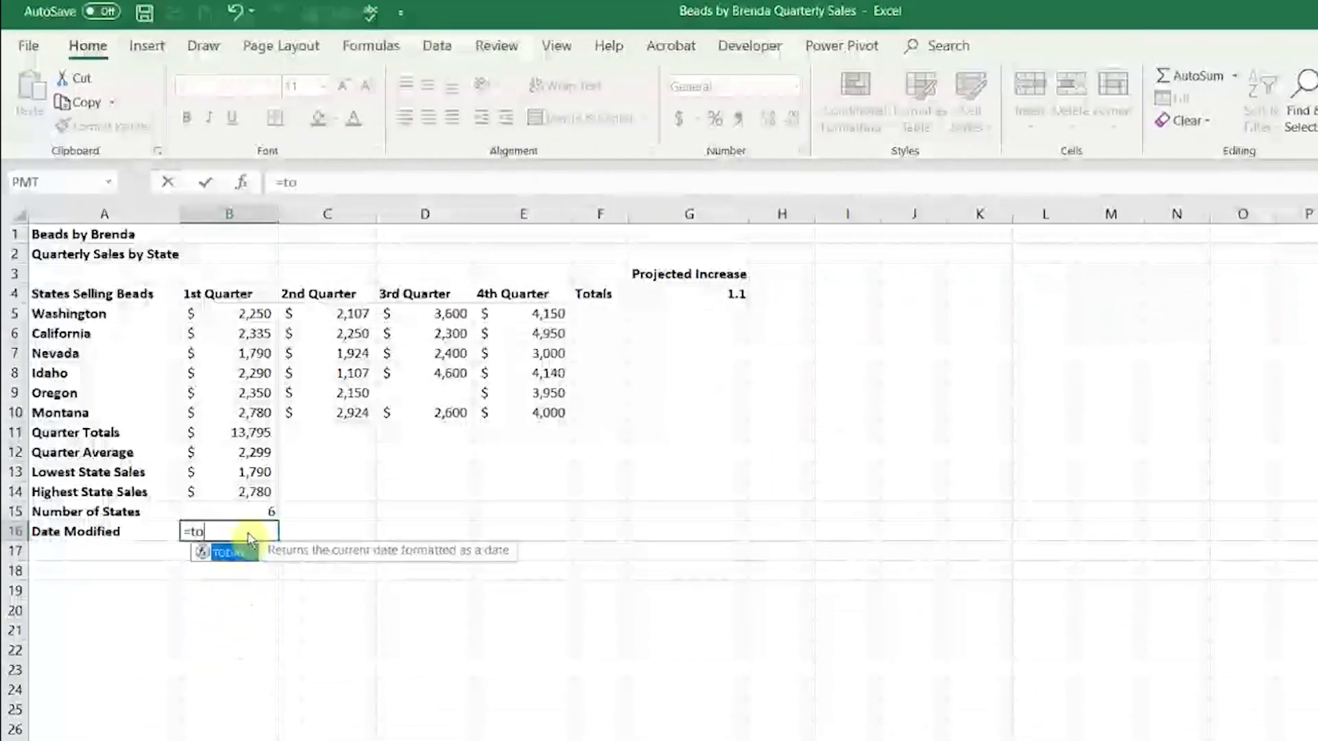
pyautogui.write('day()')
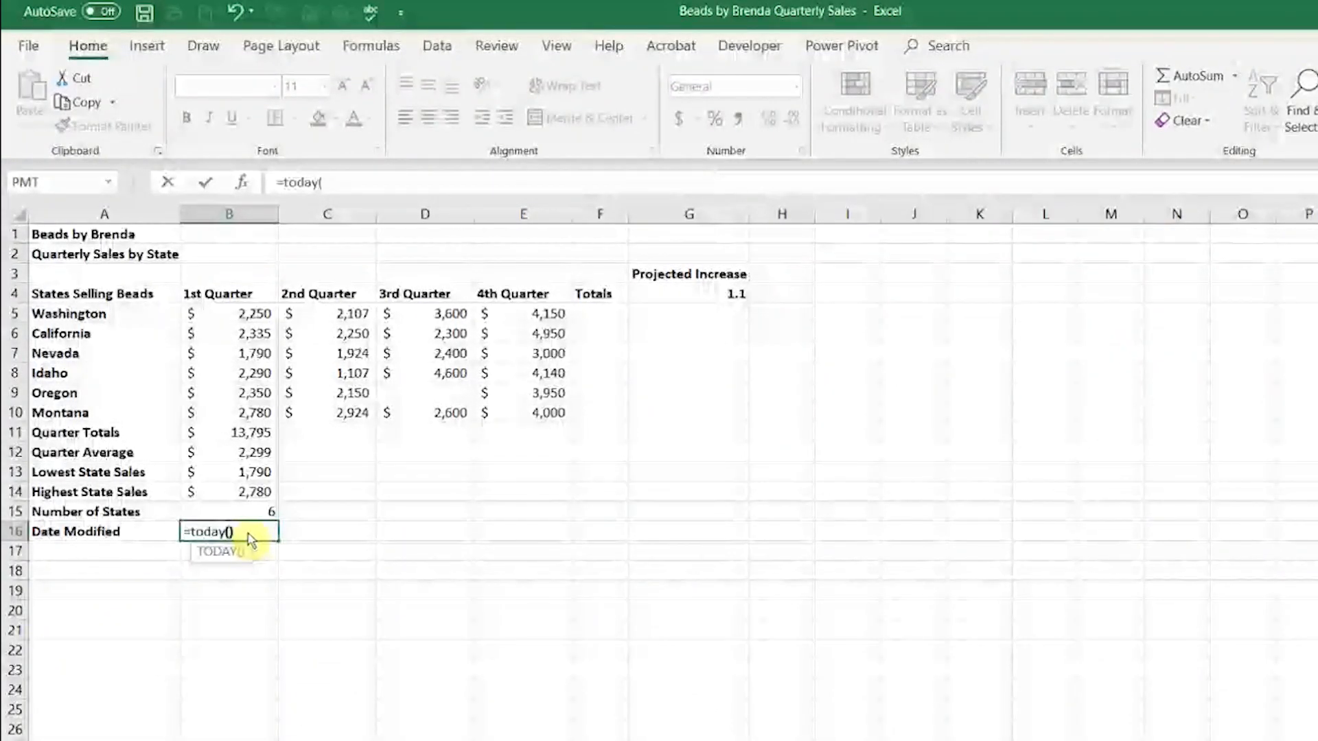
pyautogui.press('Return')
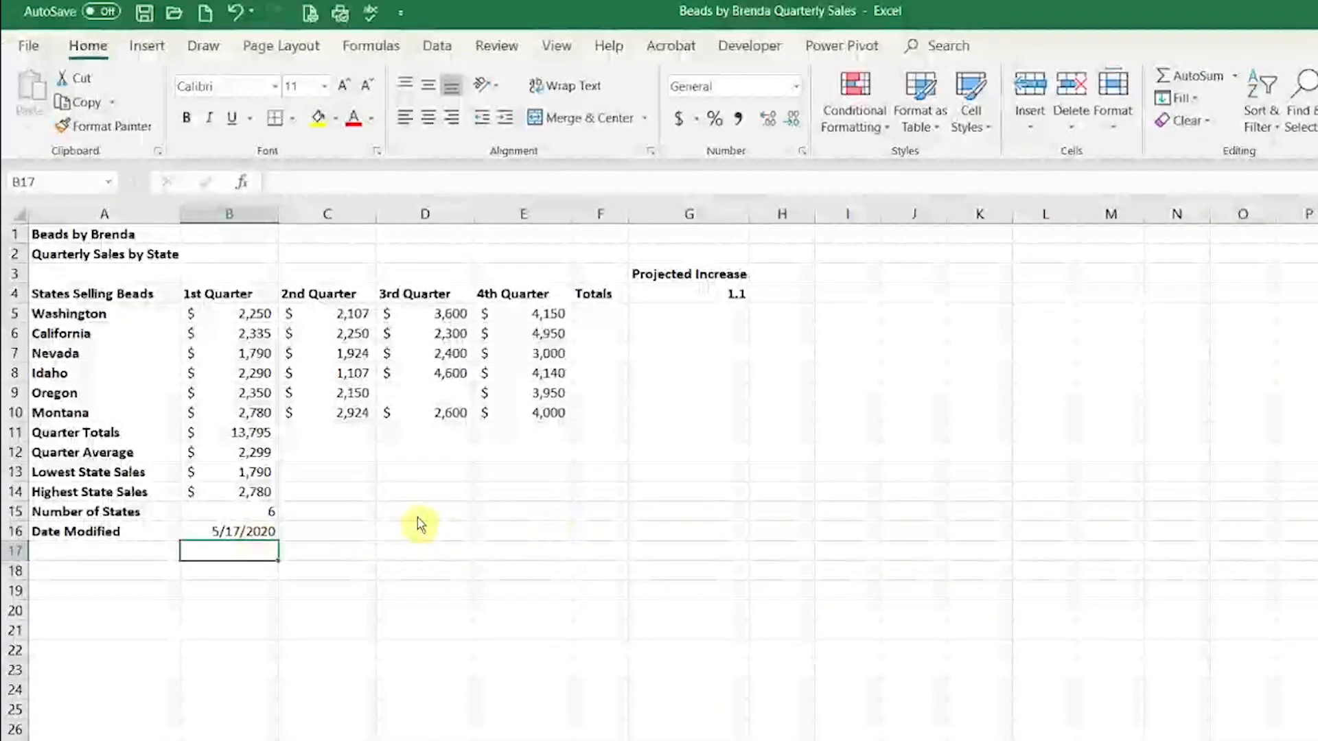
# Step: Add a second "Date Modified" label in cell A17 and enter the current date and time in B17 with NOW
pyautogui.click(139, 550)
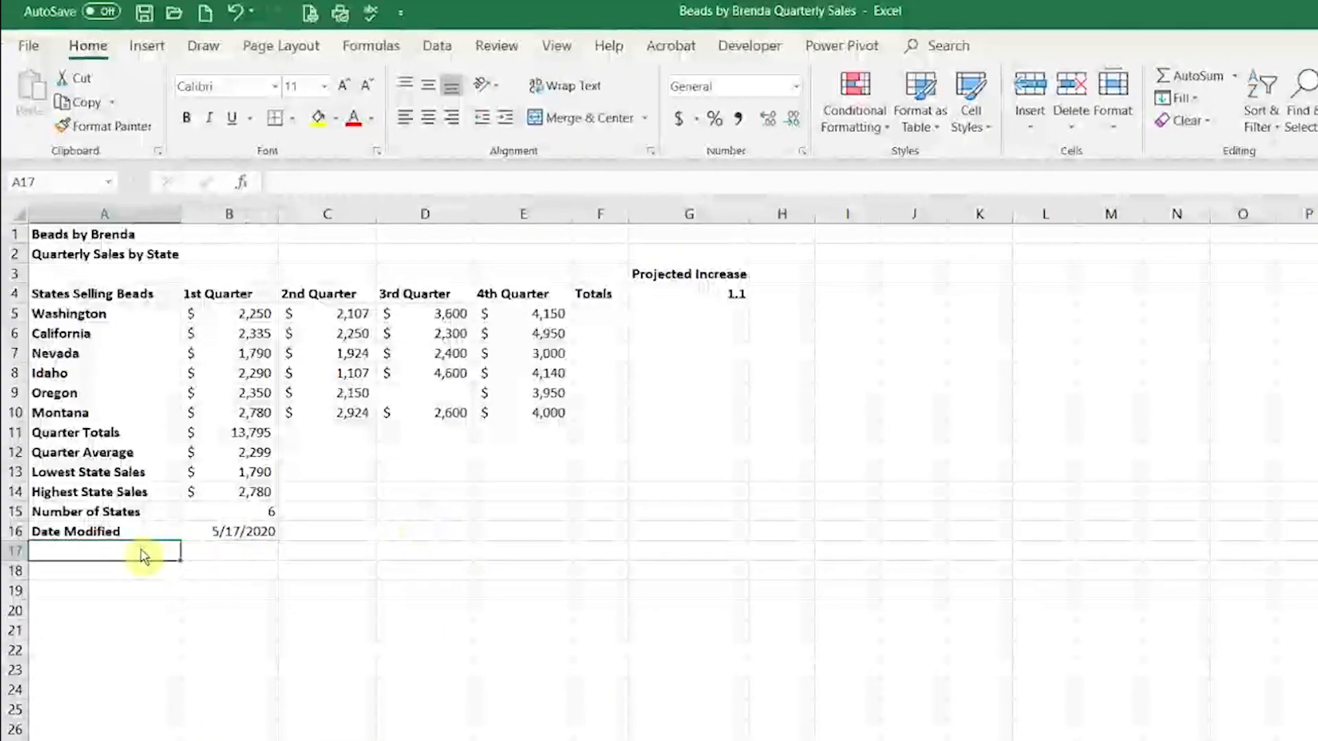
pyautogui.write('Date Modified')
pyautogui.press('Tab')
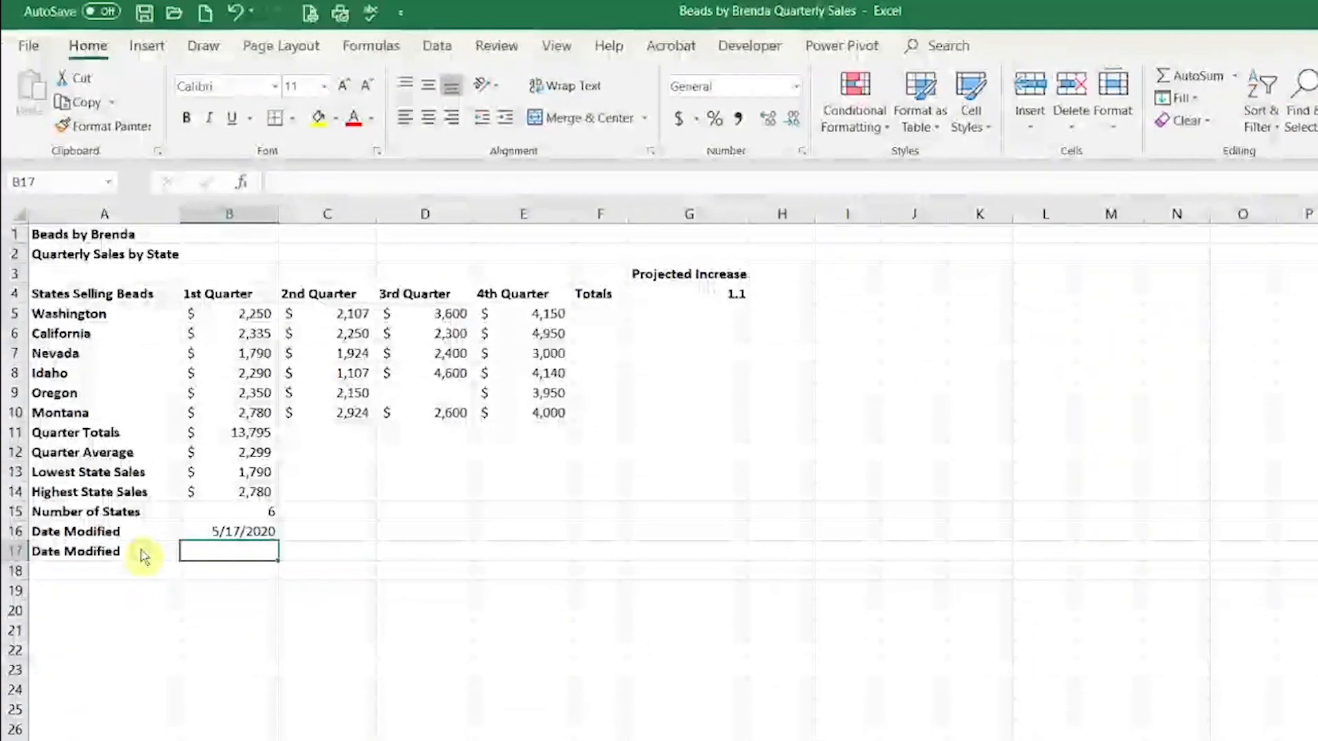
pyautogui.write('=now()')
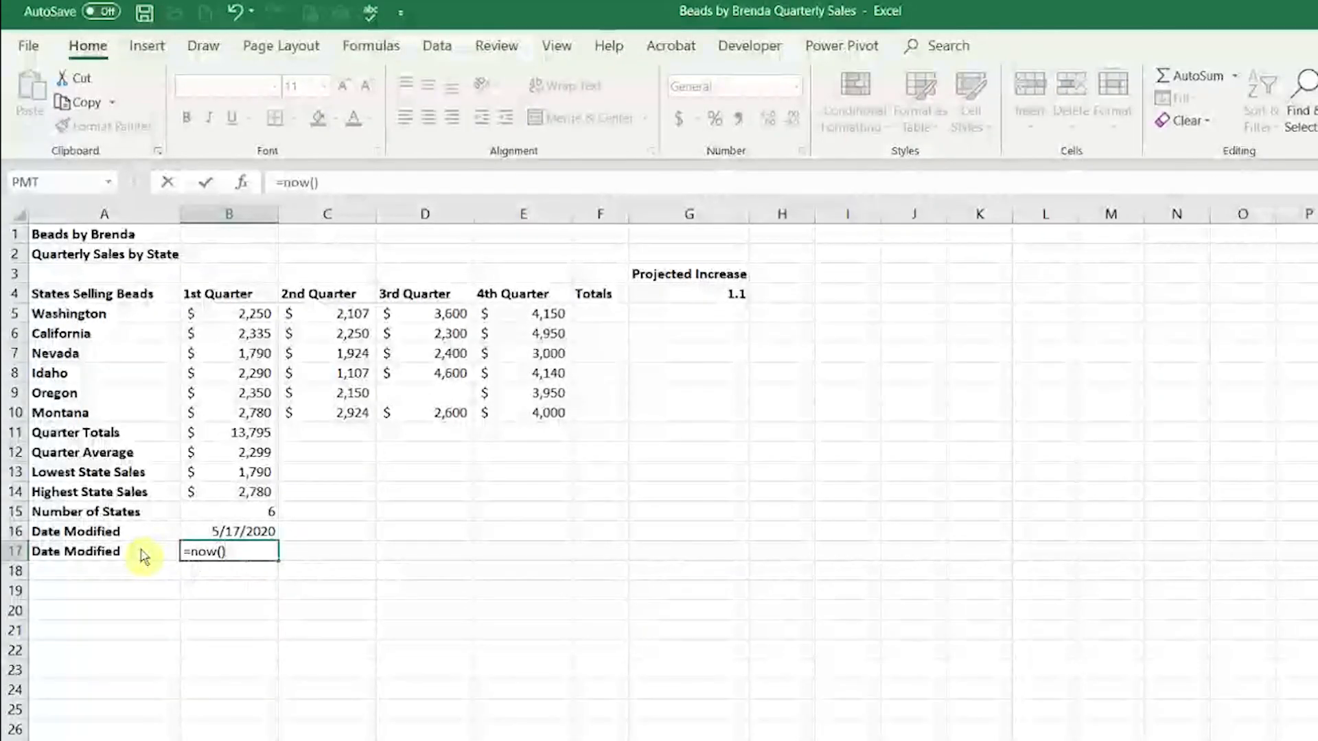
pyautogui.press('Return')
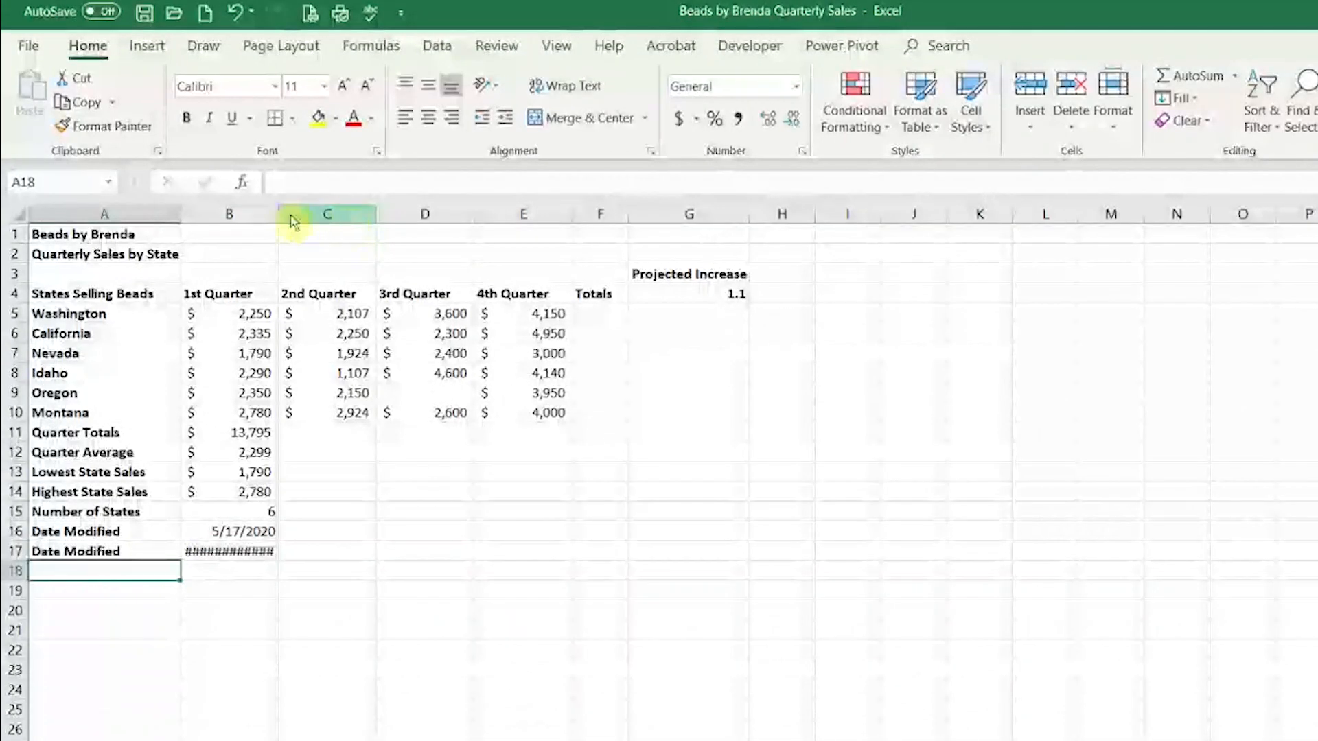
# Step: Widen column B to fit the date and time in B17, and select the summary results B11:B17
pyautogui.doubleClick(281, 221)
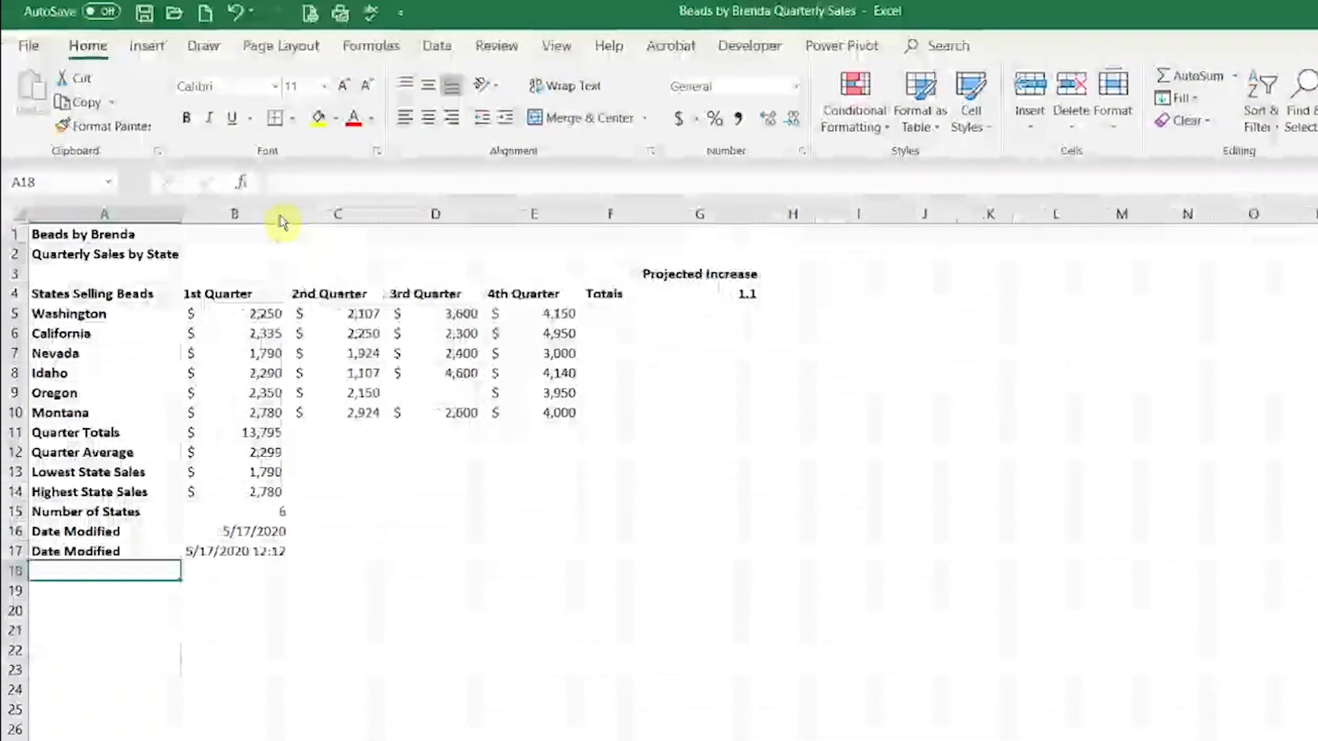
pyautogui.click(265, 553)
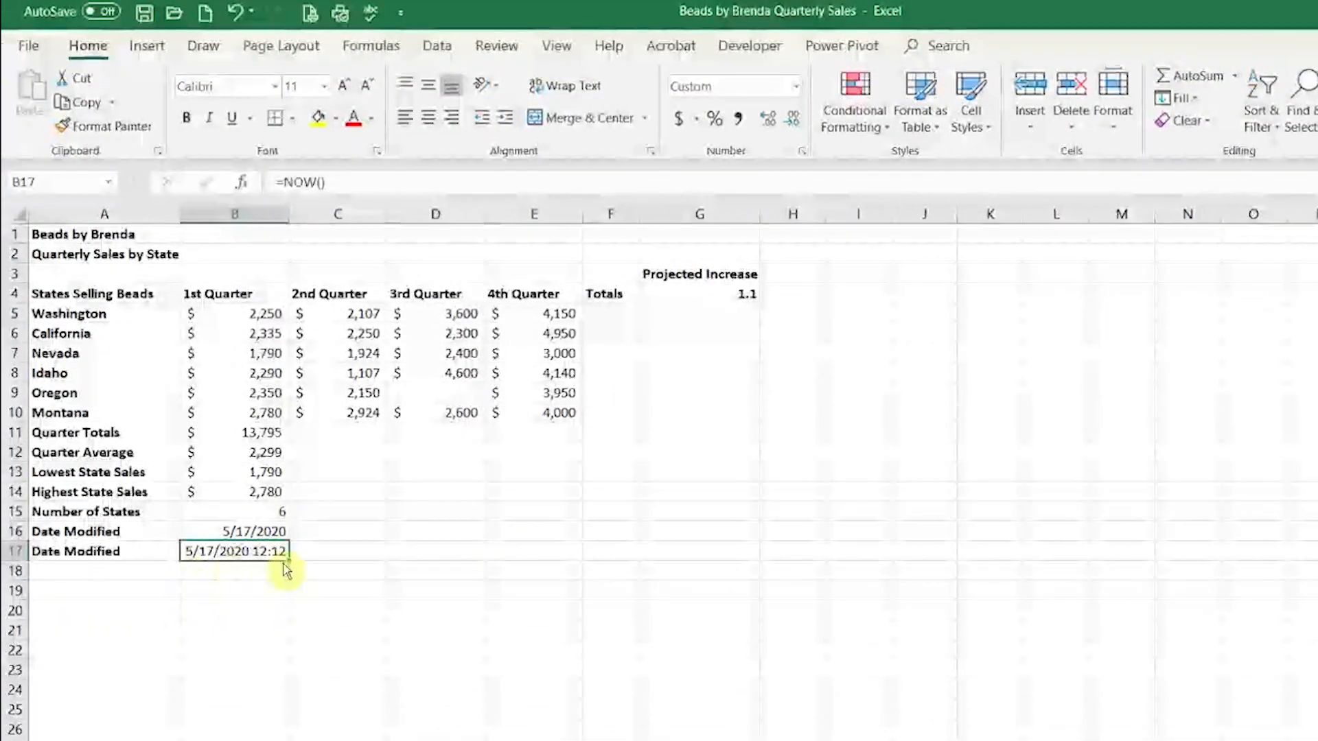
pyautogui.hotkey('ctrl', 'z')
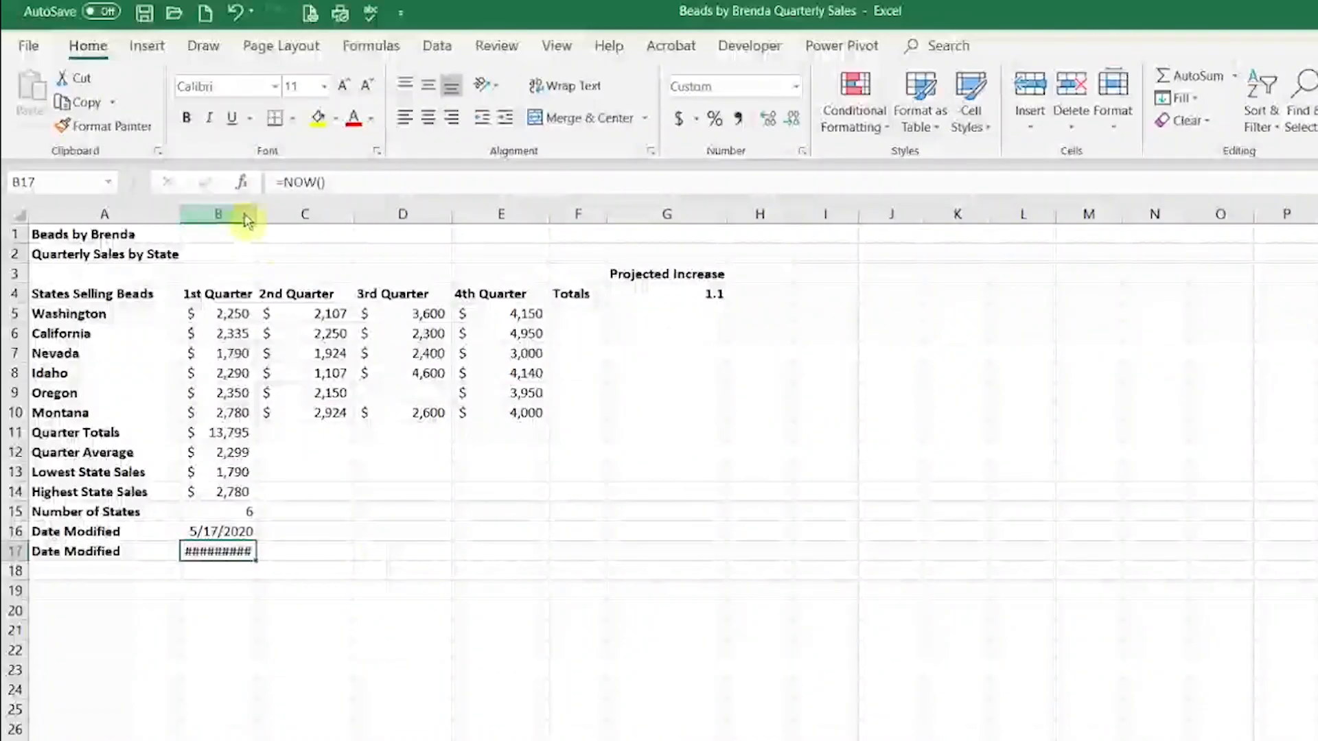
pyautogui.moveTo(258, 219); pyautogui.dragTo(302, 220)
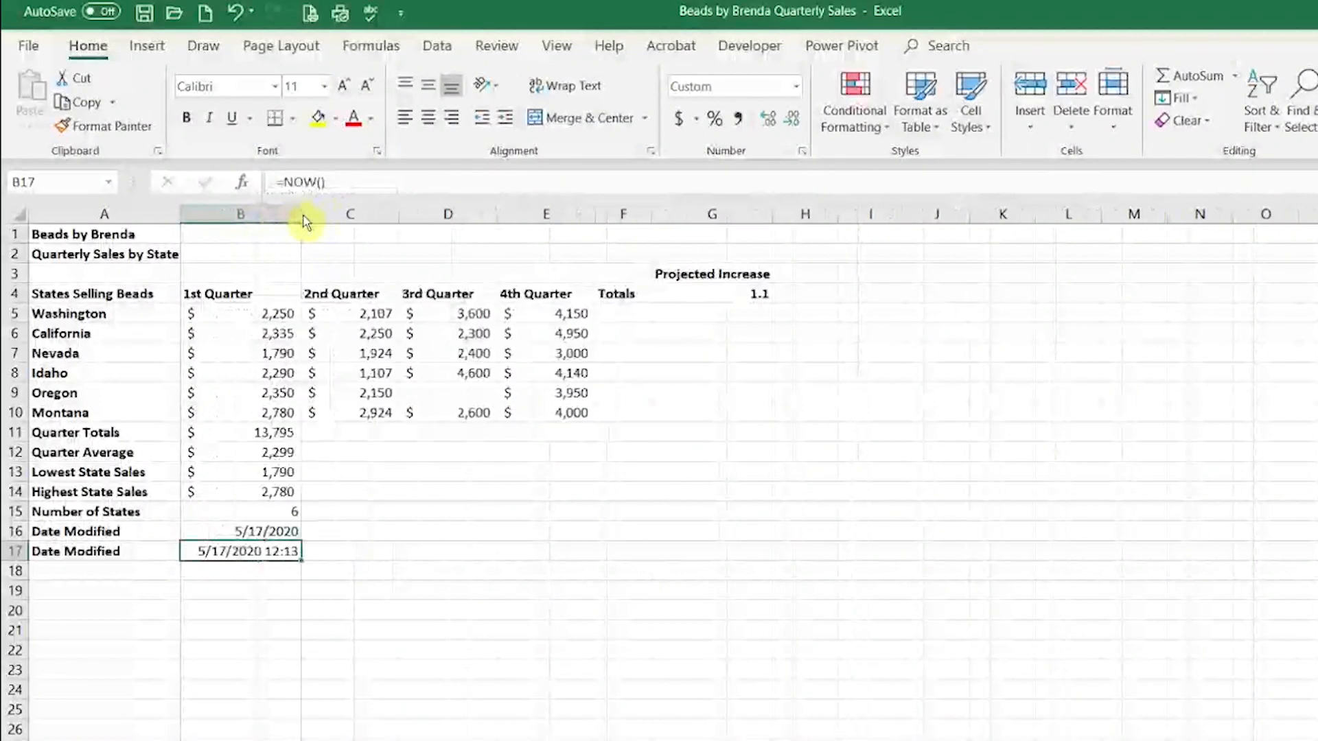
pyautogui.moveTo(240, 432); pyautogui.dragTo(240, 551)
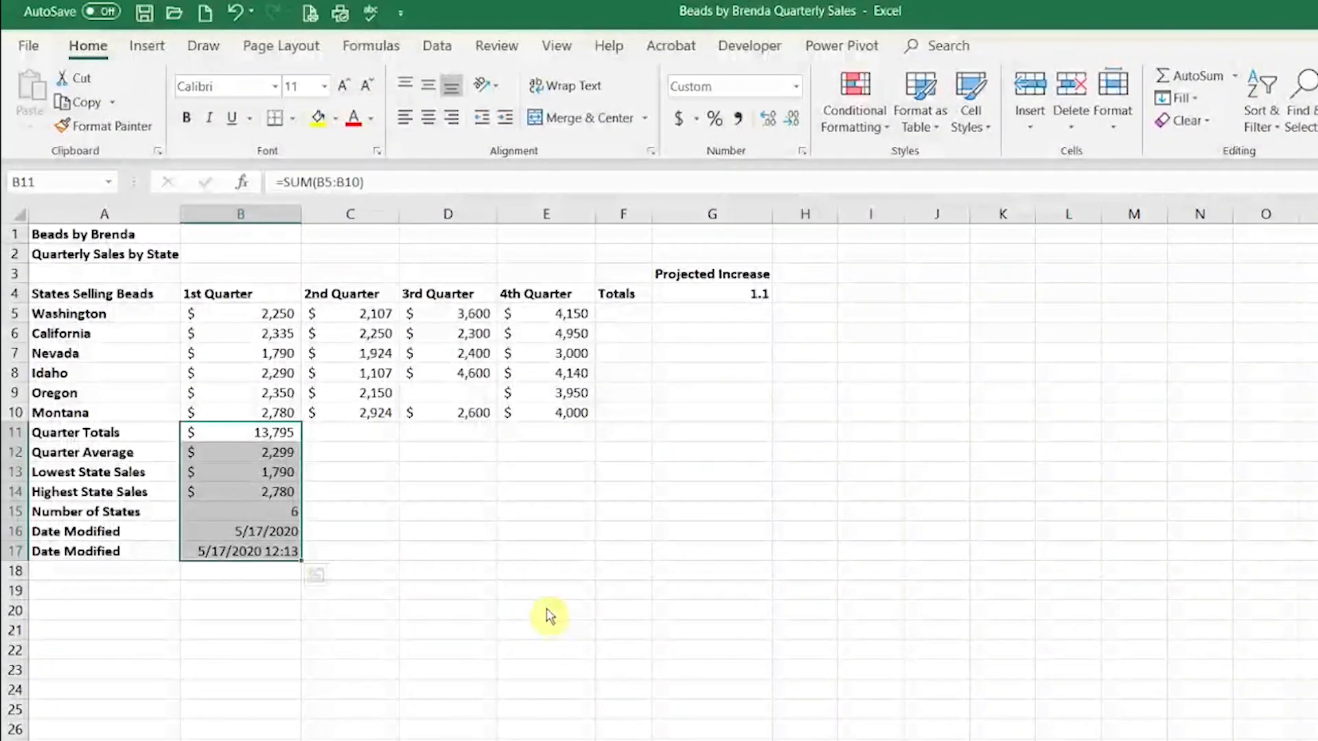
# Step: Copy the 1st Quarter summary formulas in B11:B17 across to the other three quarters, through column E
pyautogui.moveTo(374, 440); pyautogui.dragTo(572, 551)
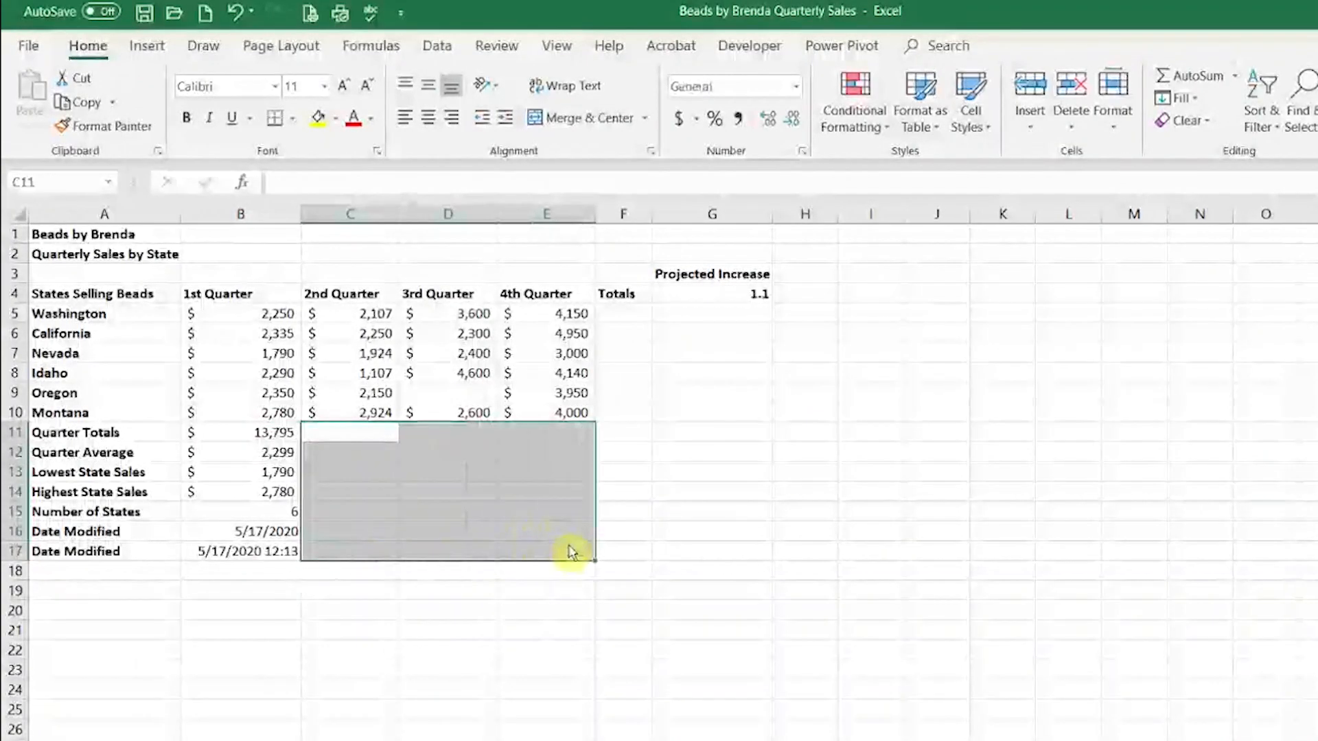
pyautogui.click(387, 632)
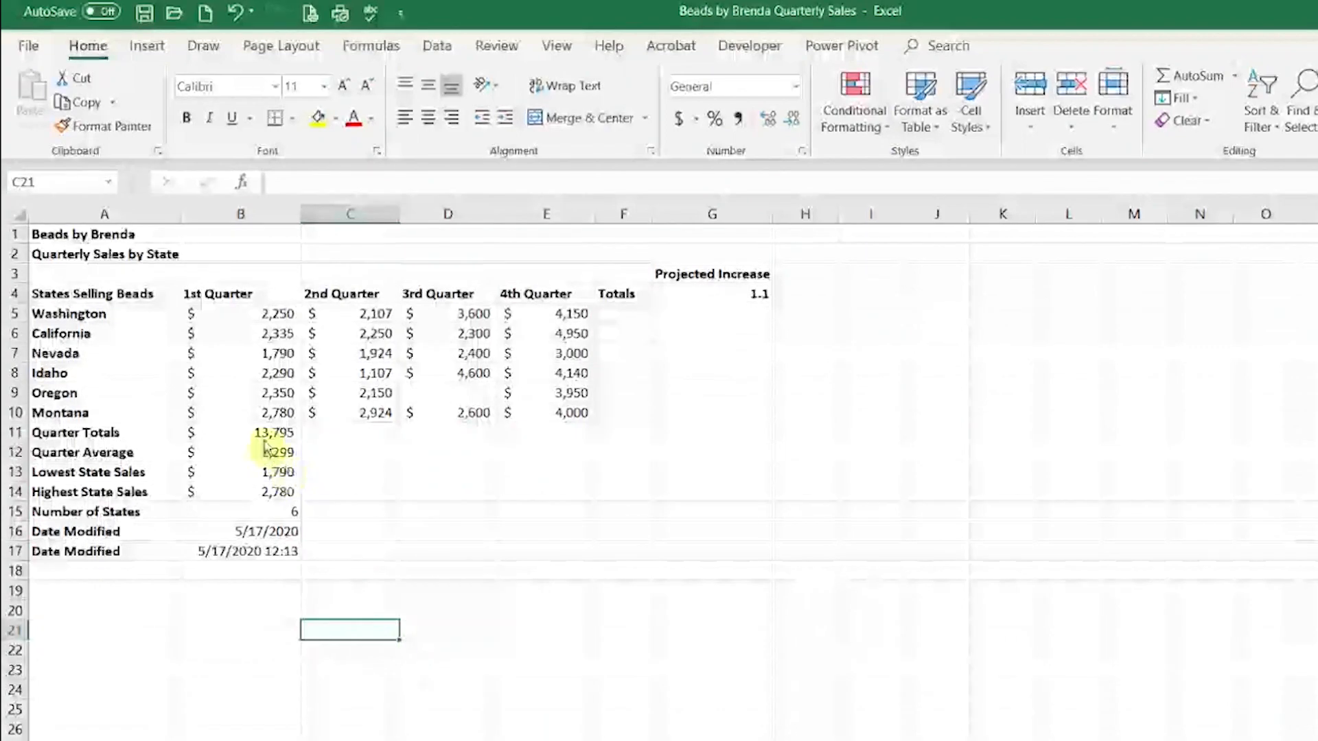
pyautogui.moveTo(263, 438); pyautogui.dragTo(274, 557)
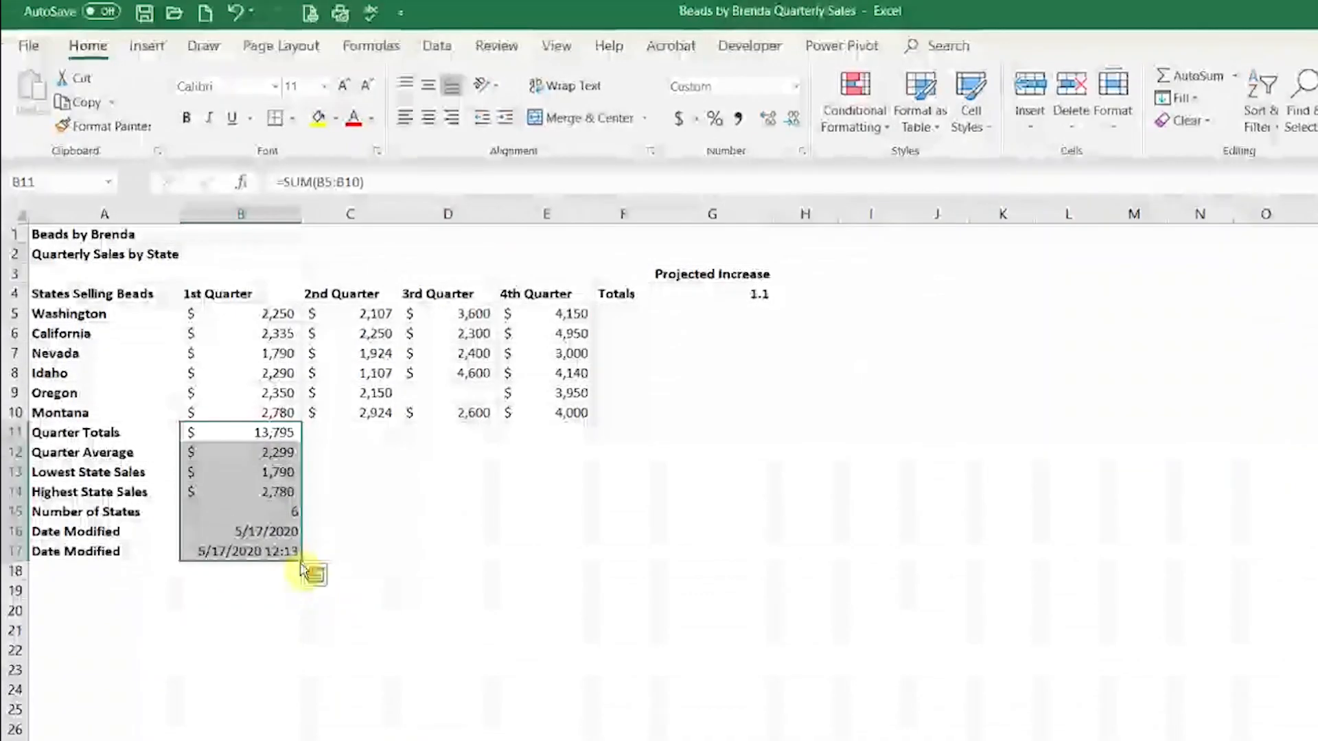
pyautogui.moveTo(300, 560); pyautogui.dragTo(592, 566)
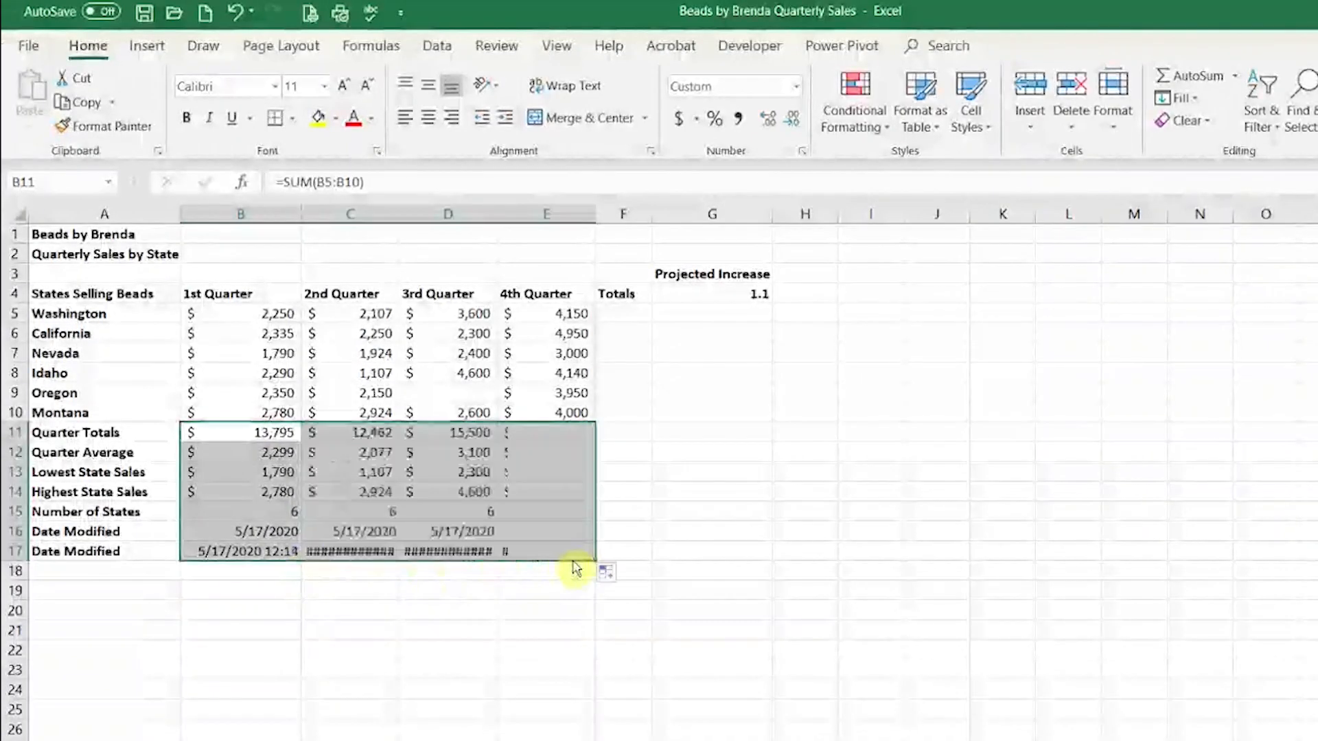
# Step: Autofit columns C, D and E so the dates and times in row 17 fit
pyautogui.doubleClick(401, 219)
pyautogui.doubleClick(508, 219)
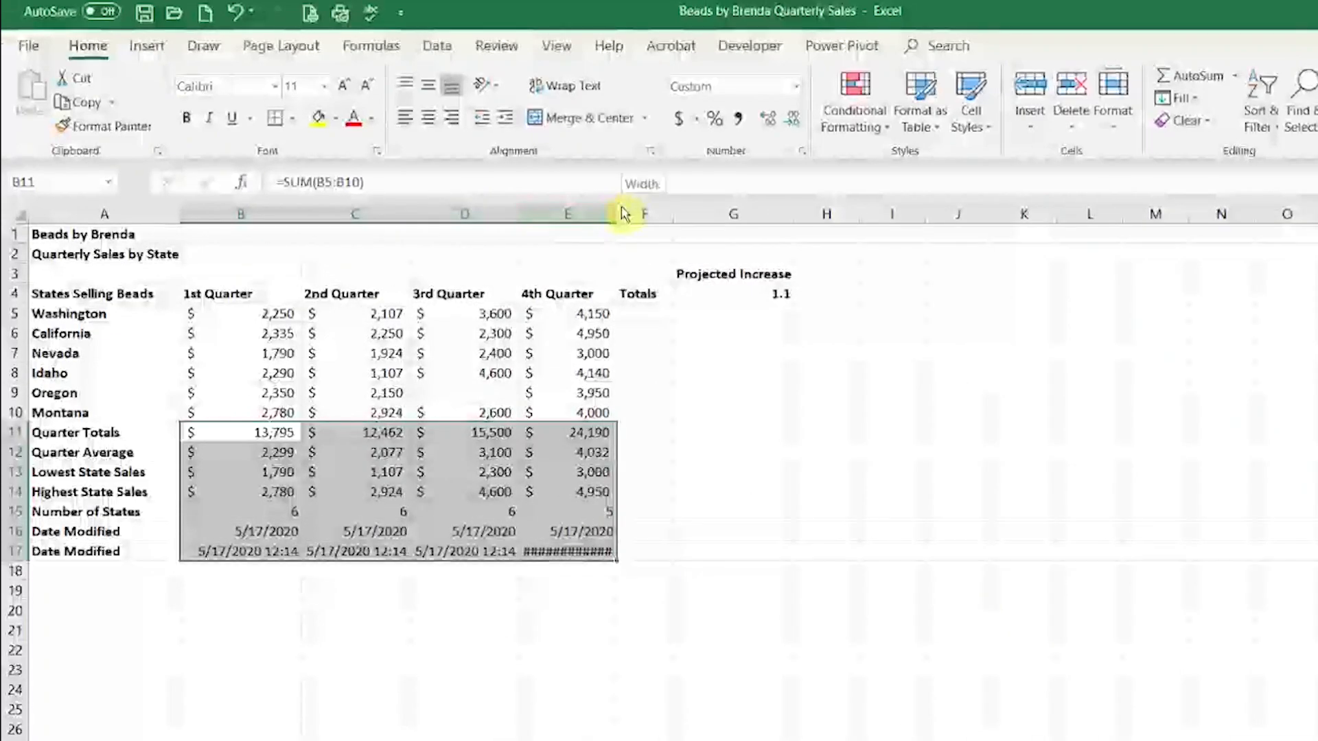
pyautogui.doubleClick(624, 213)
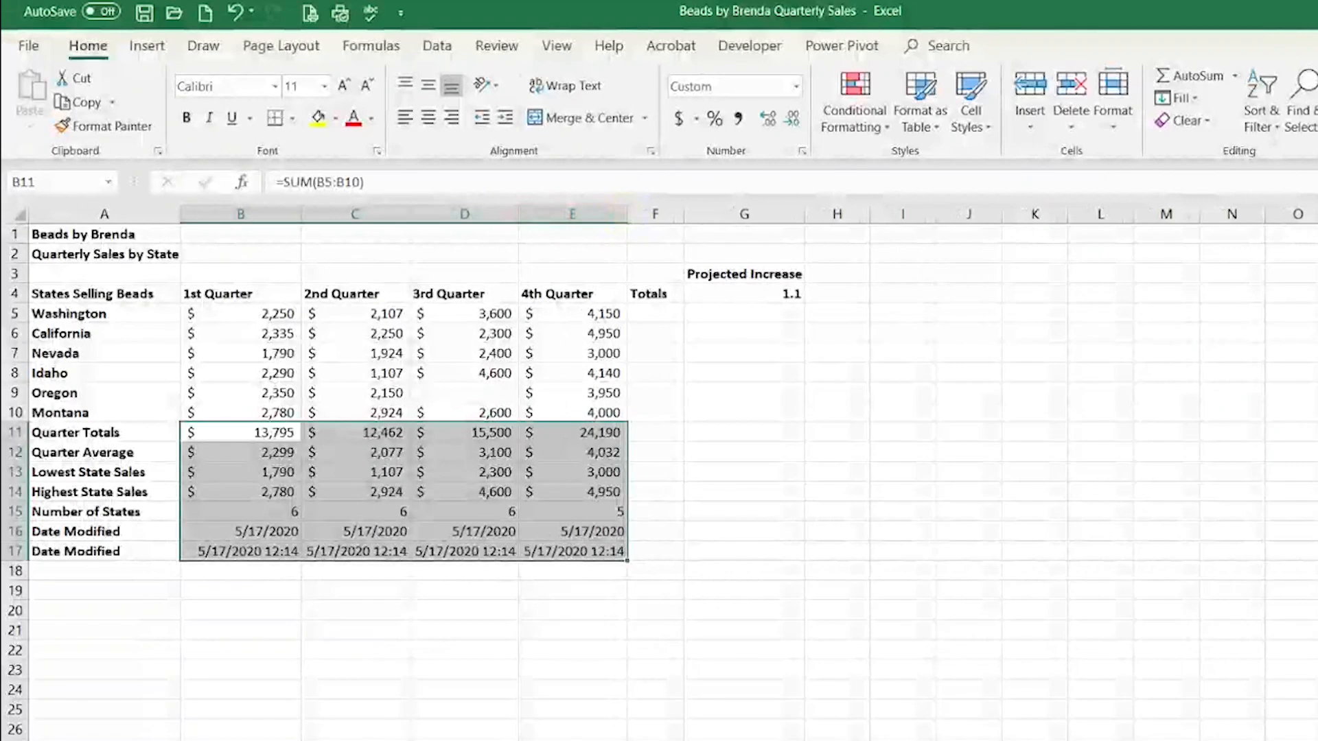
pyautogui.click(655, 709)
# Step: Examine the copied summary formulas and compare the cell references in B11 and C11 with the sales figures above them
pyautogui.moveTo(363, 446); pyautogui.dragTo(613, 562)
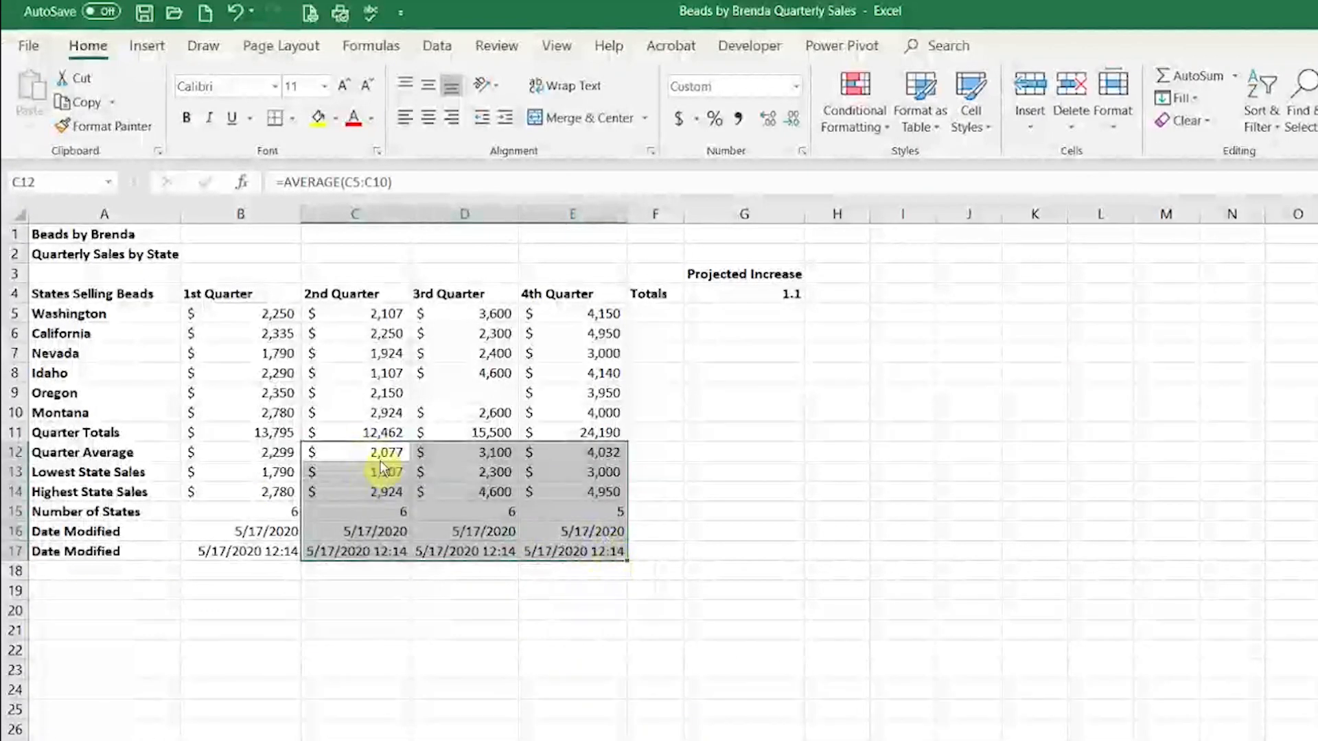
pyautogui.click(385, 457)
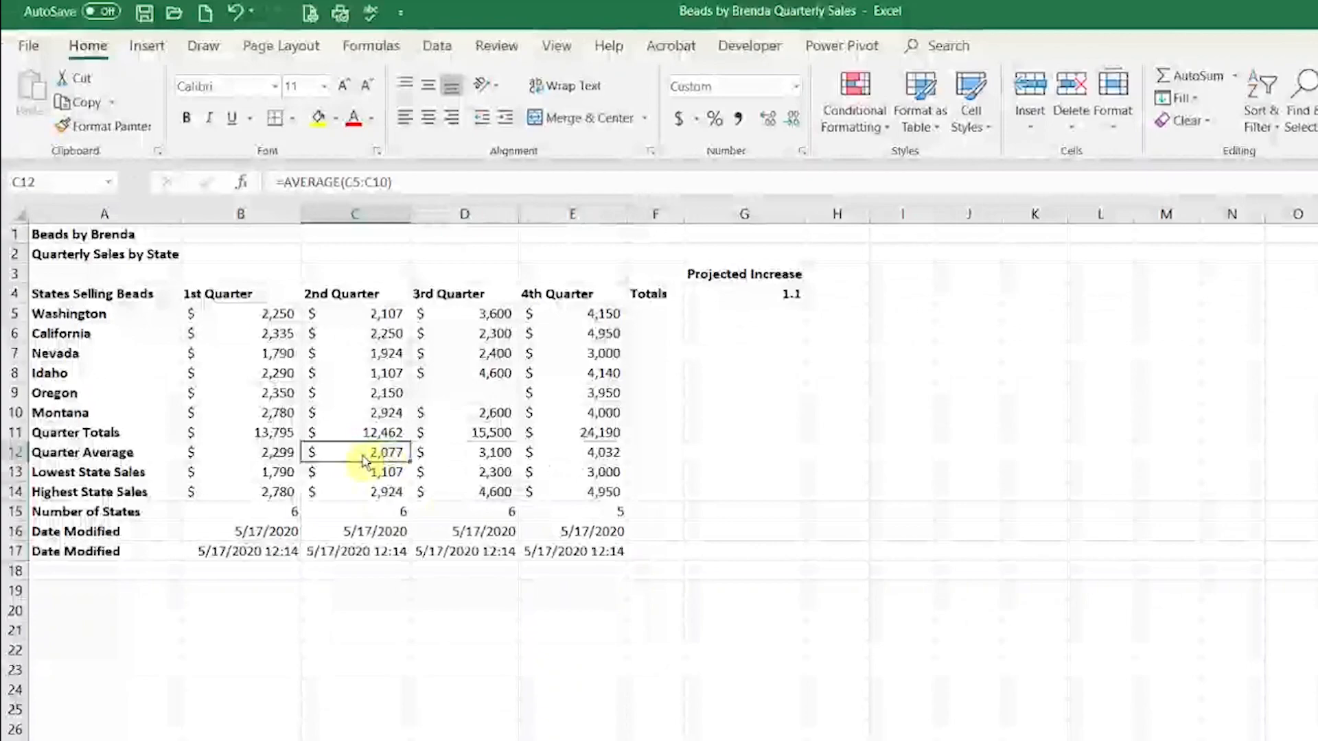
pyautogui.click(268, 438)
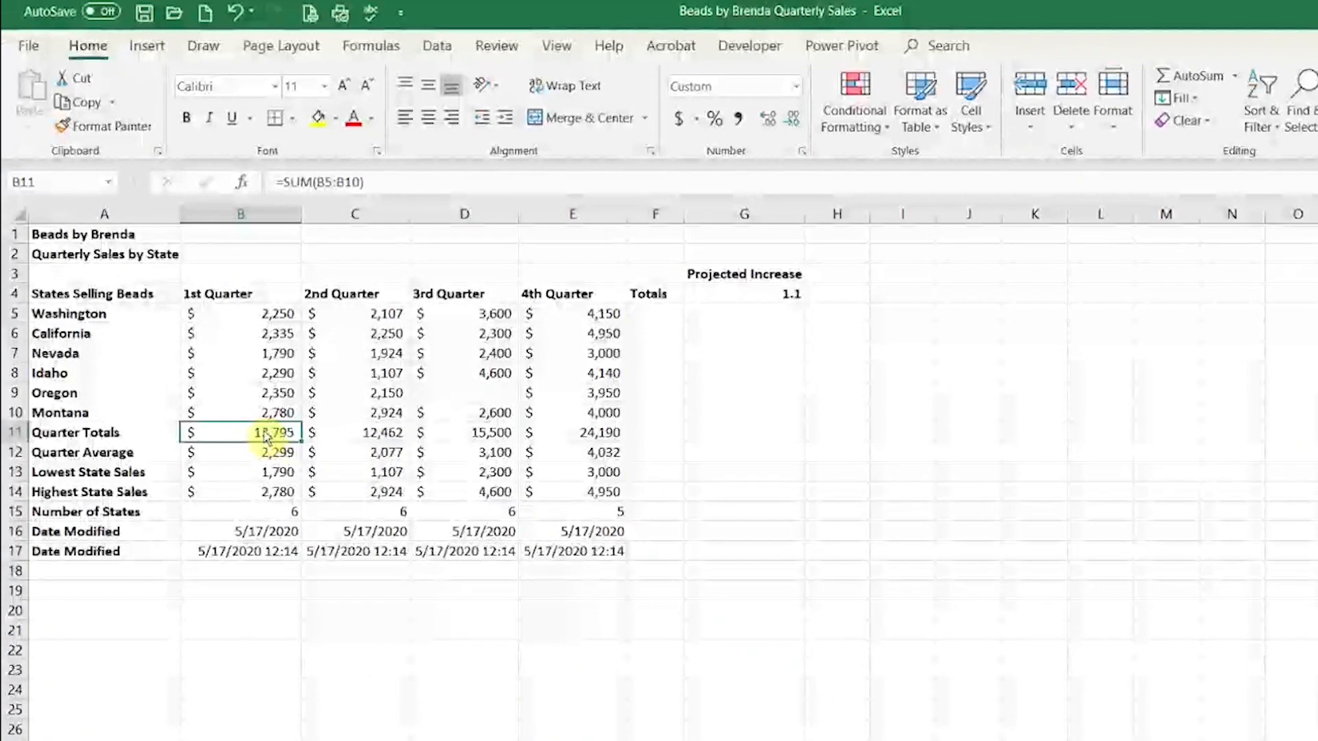
pyautogui.click(281, 415)
pyautogui.click(282, 394)
pyautogui.click(288, 374)
pyautogui.click(294, 354)
pyautogui.click(295, 333)
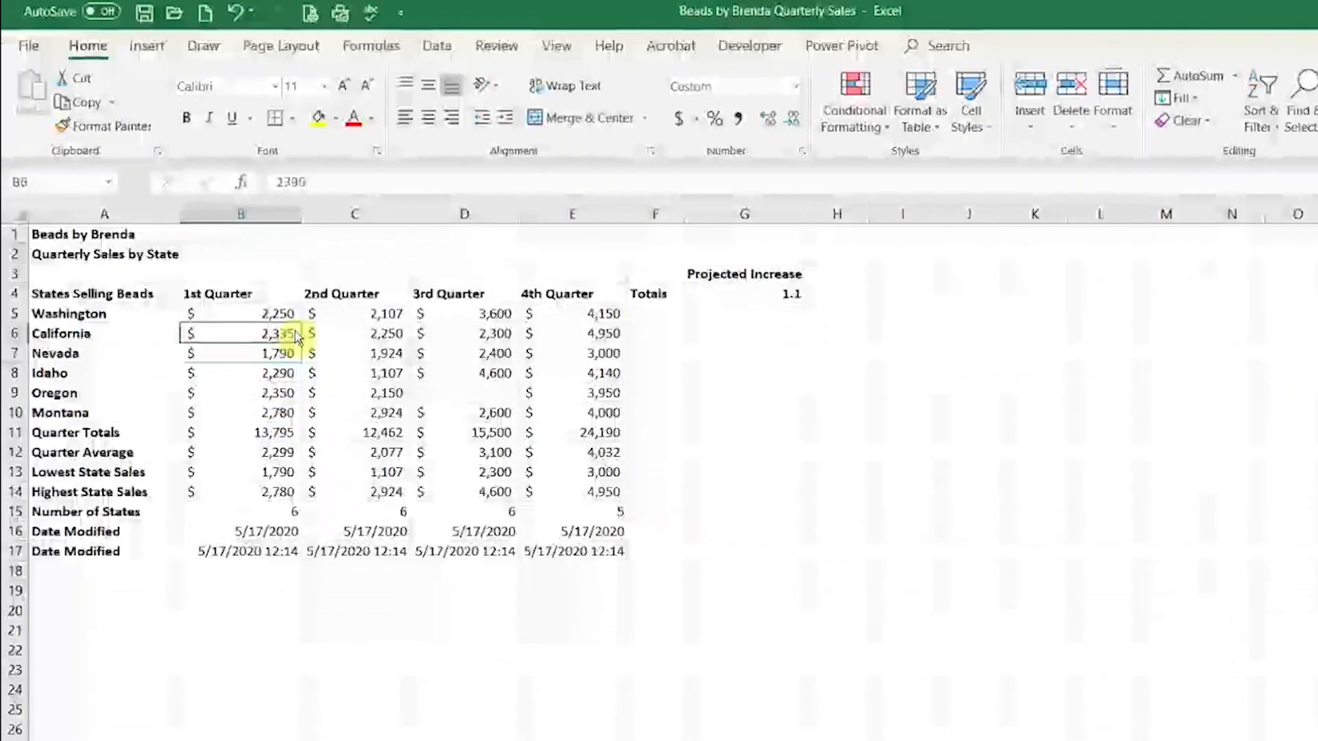
pyautogui.click(295, 317)
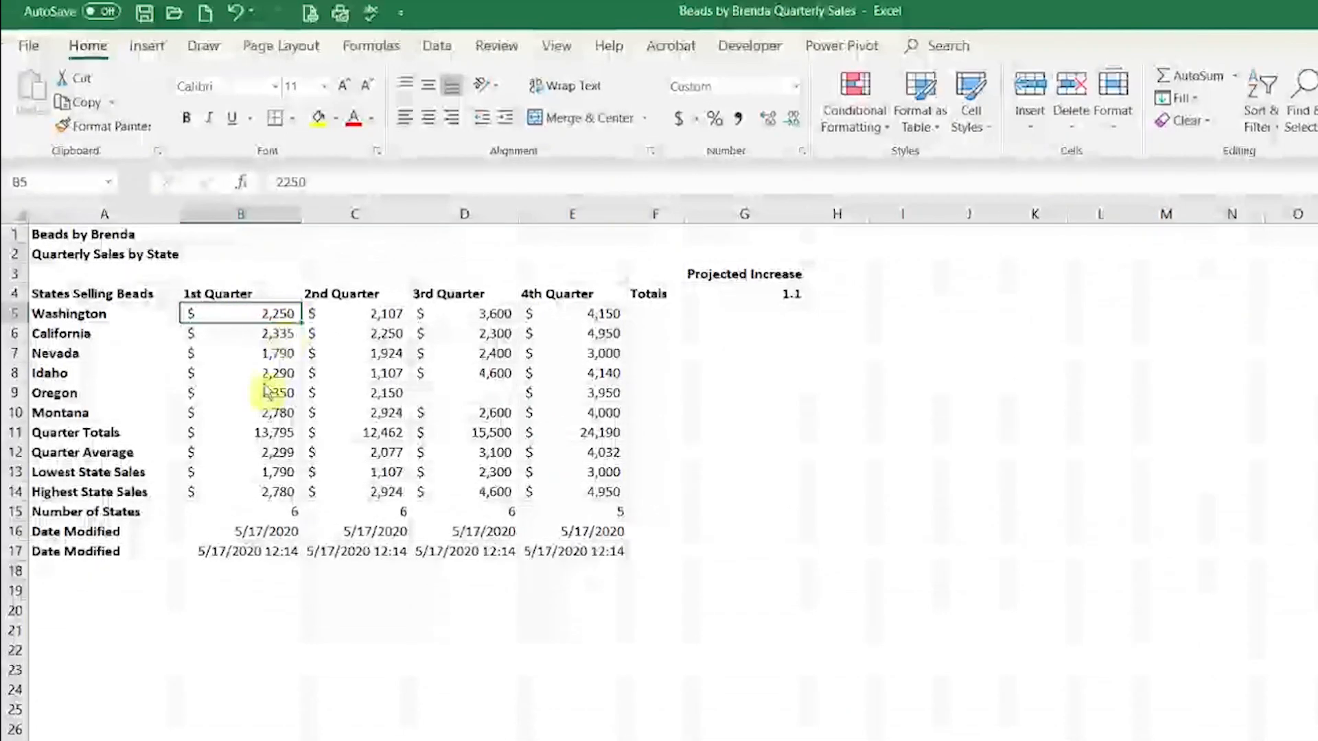
pyautogui.click(279, 434)
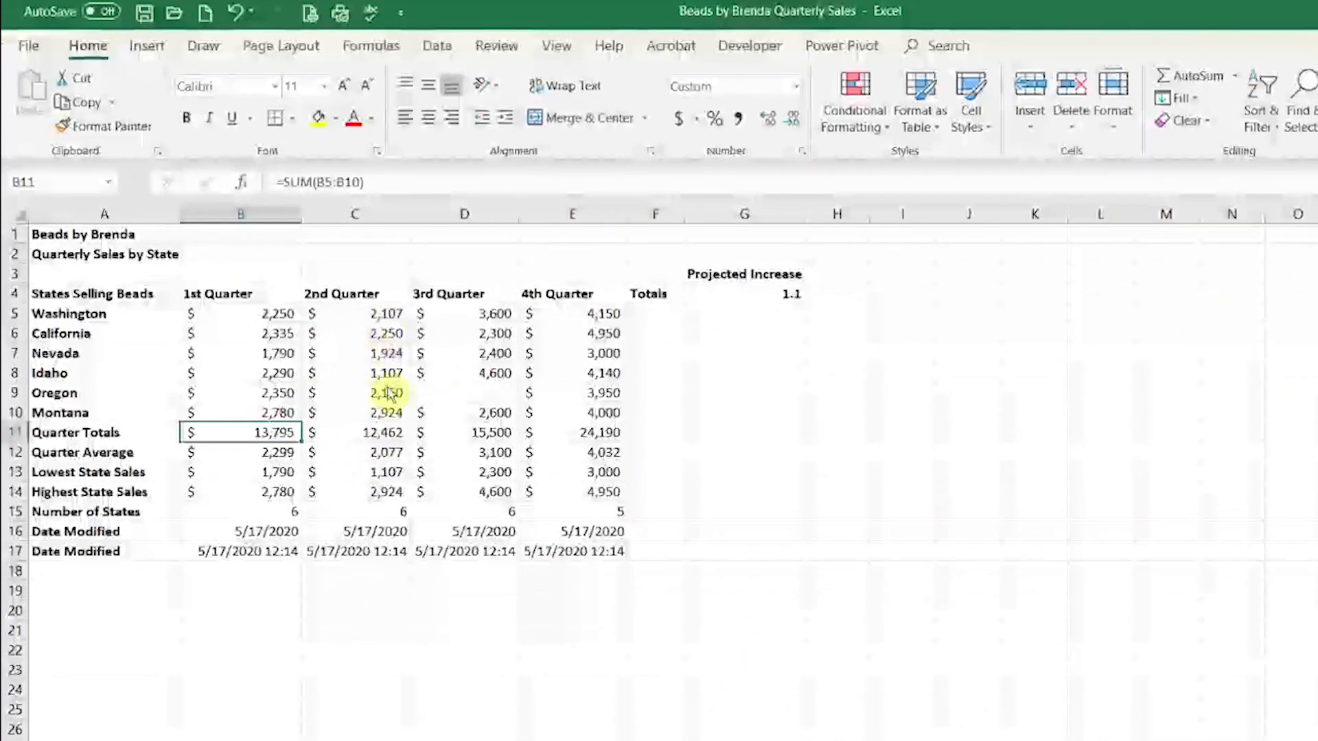
pyautogui.click(390, 433)
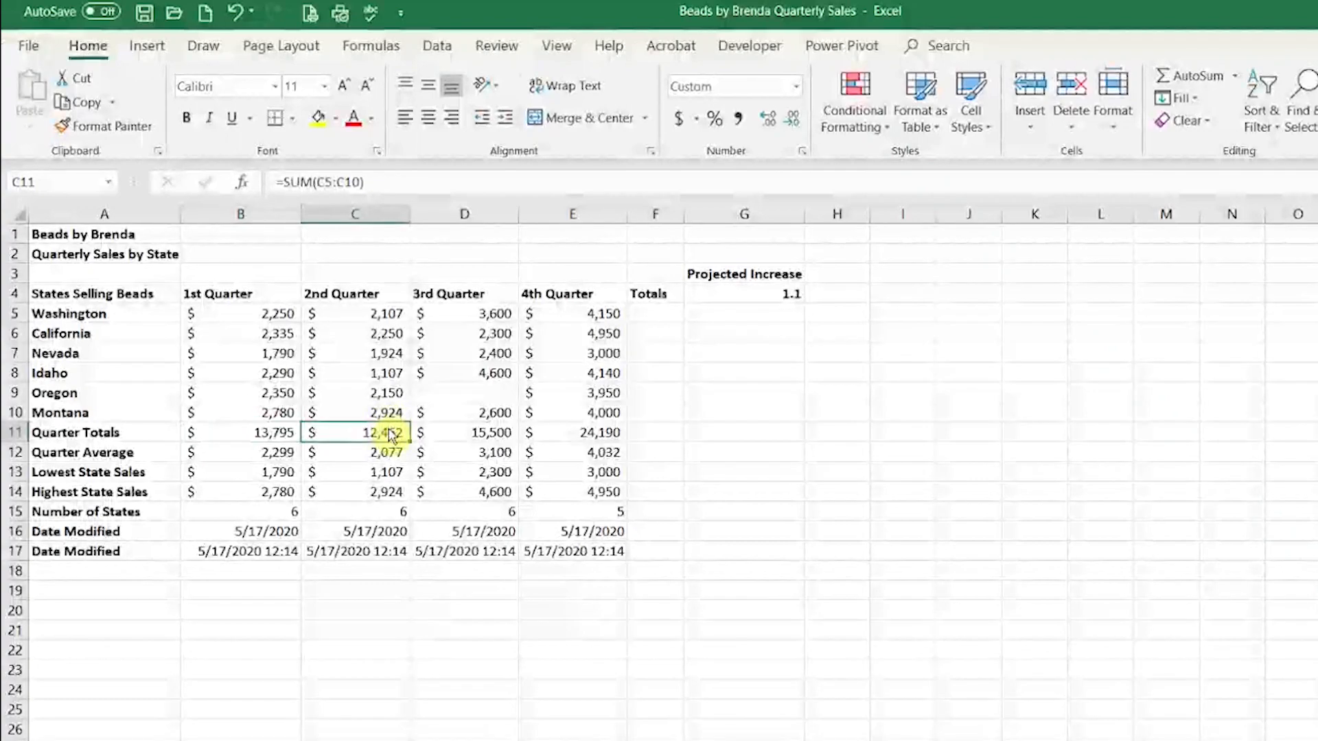
# Step: Add a "Blank" label in A18 and count the blank cells of B5:B10 in B18 with COUNTBLANK
pyautogui.click(107, 575)
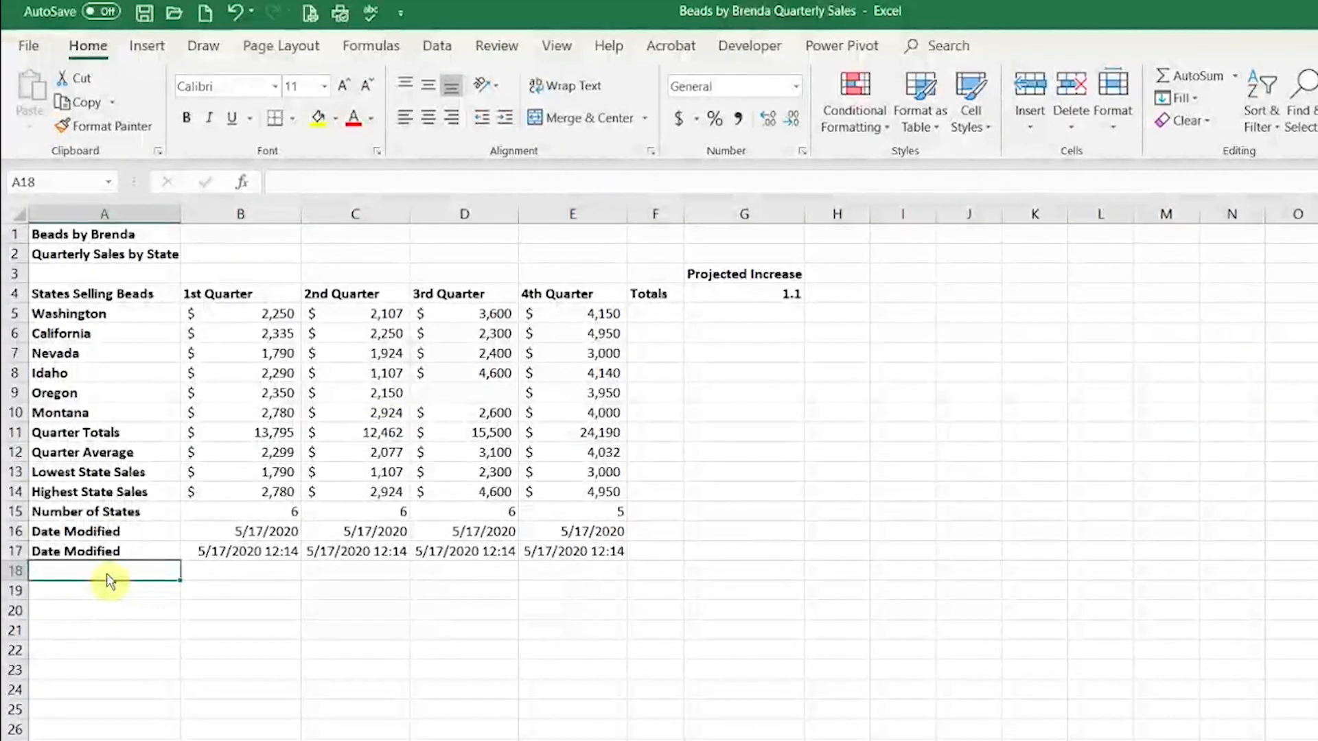
pyautogui.write('Blank')
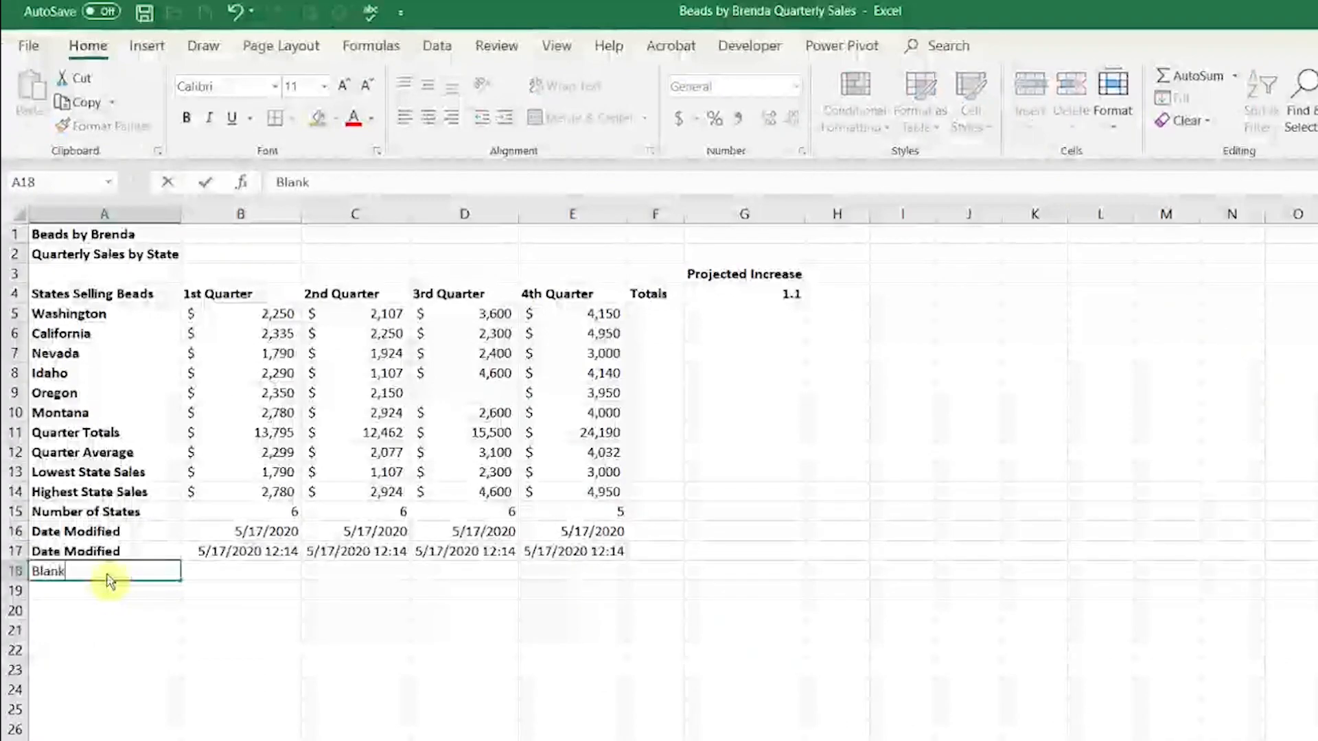
pyautogui.press('Tab')
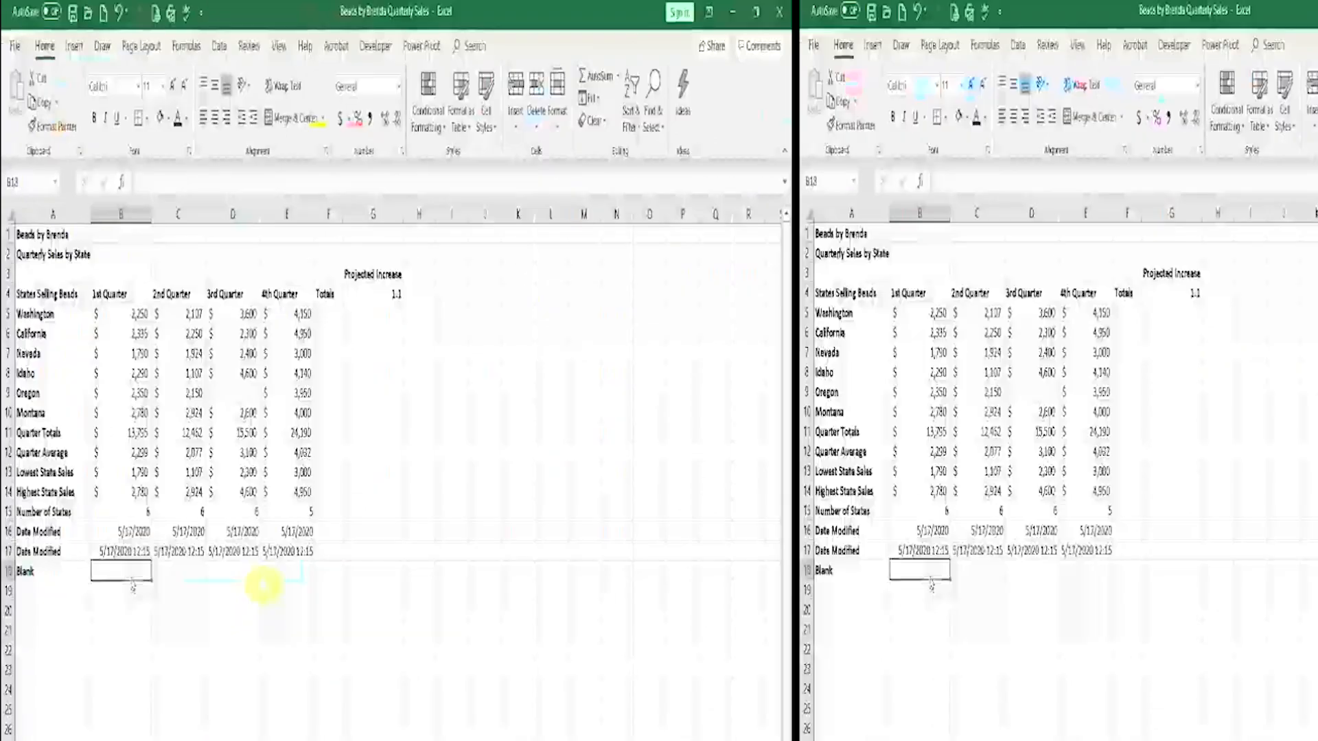
pyautogui.write('=')
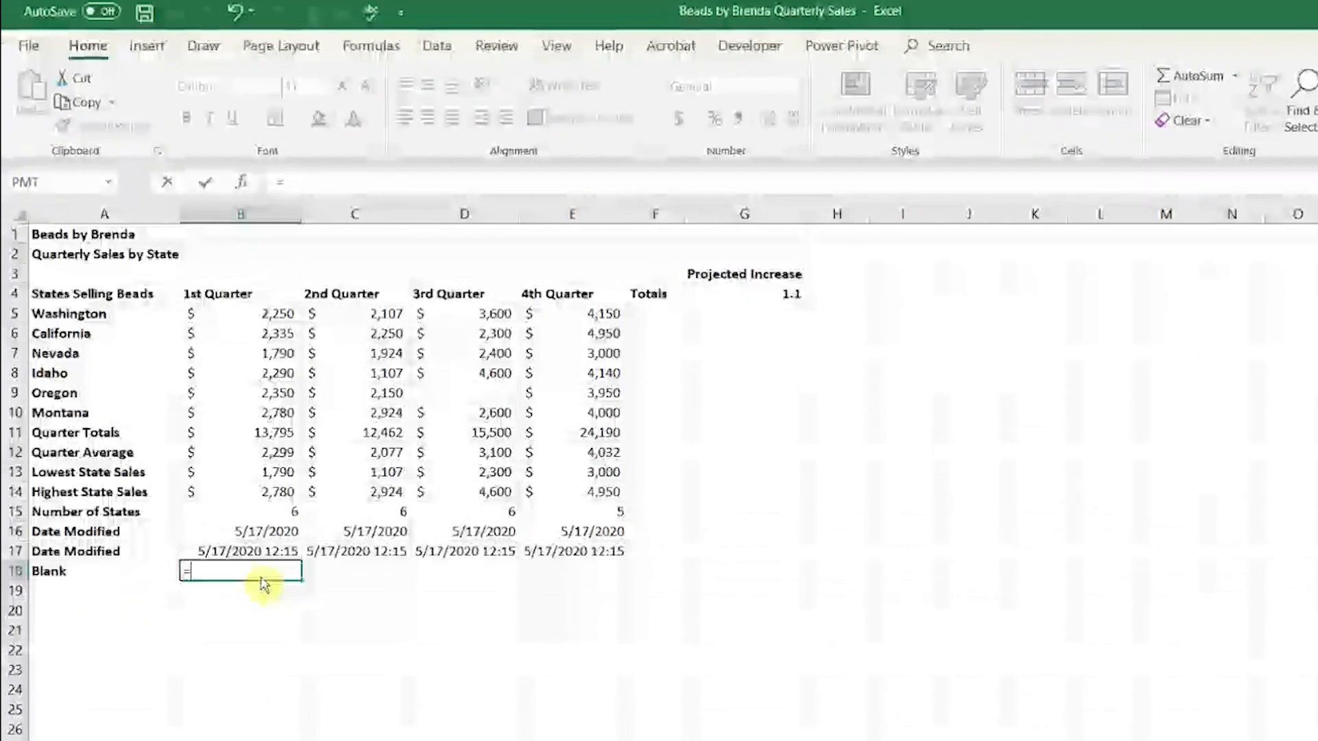
pyautogui.write('cou')
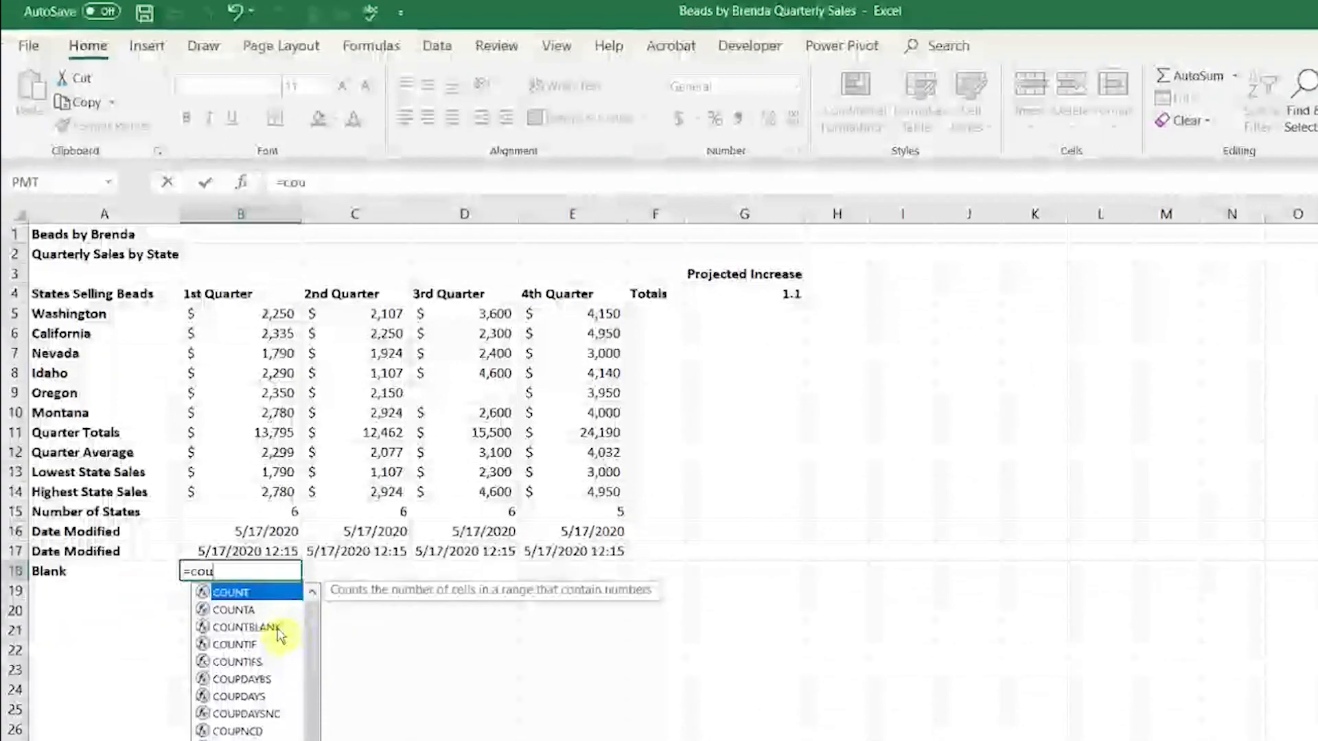
pyautogui.doubleClick(278, 628)
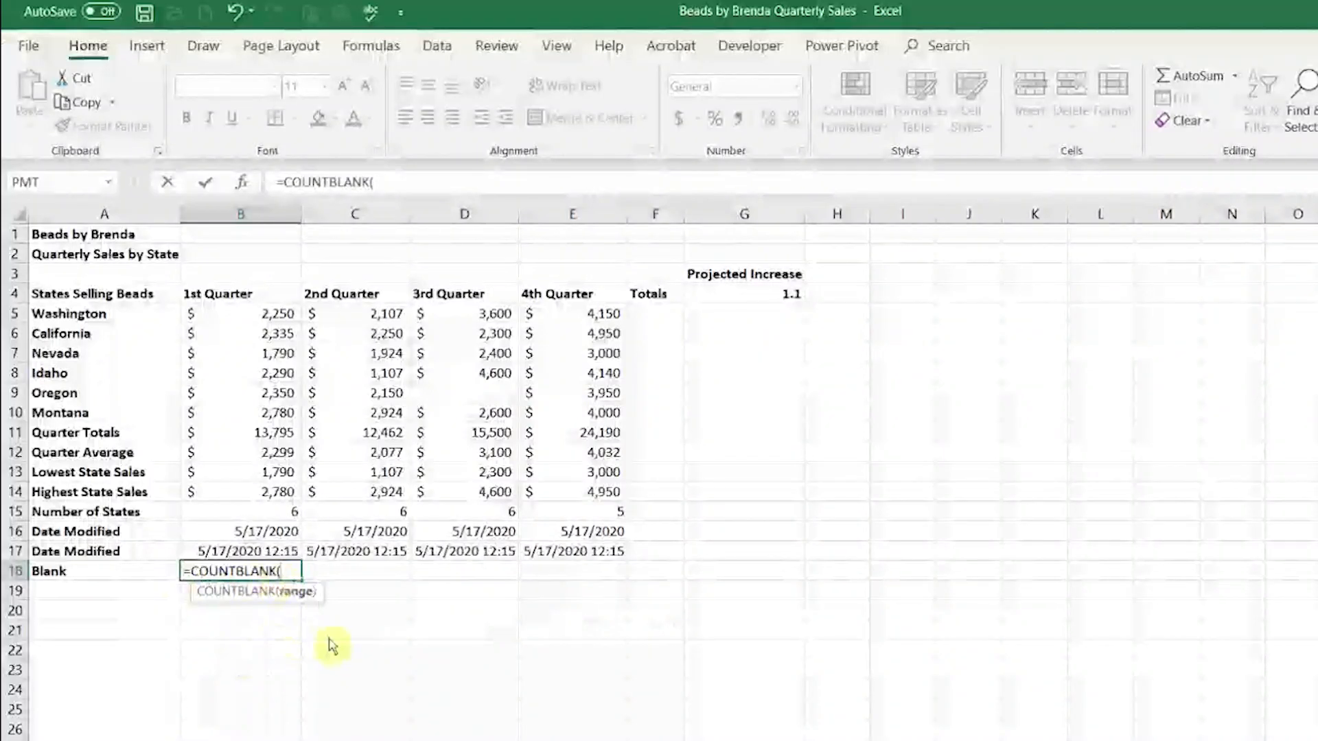
pyautogui.moveTo(263, 320); pyautogui.dragTo(266, 412)
pyautogui.press('Return')
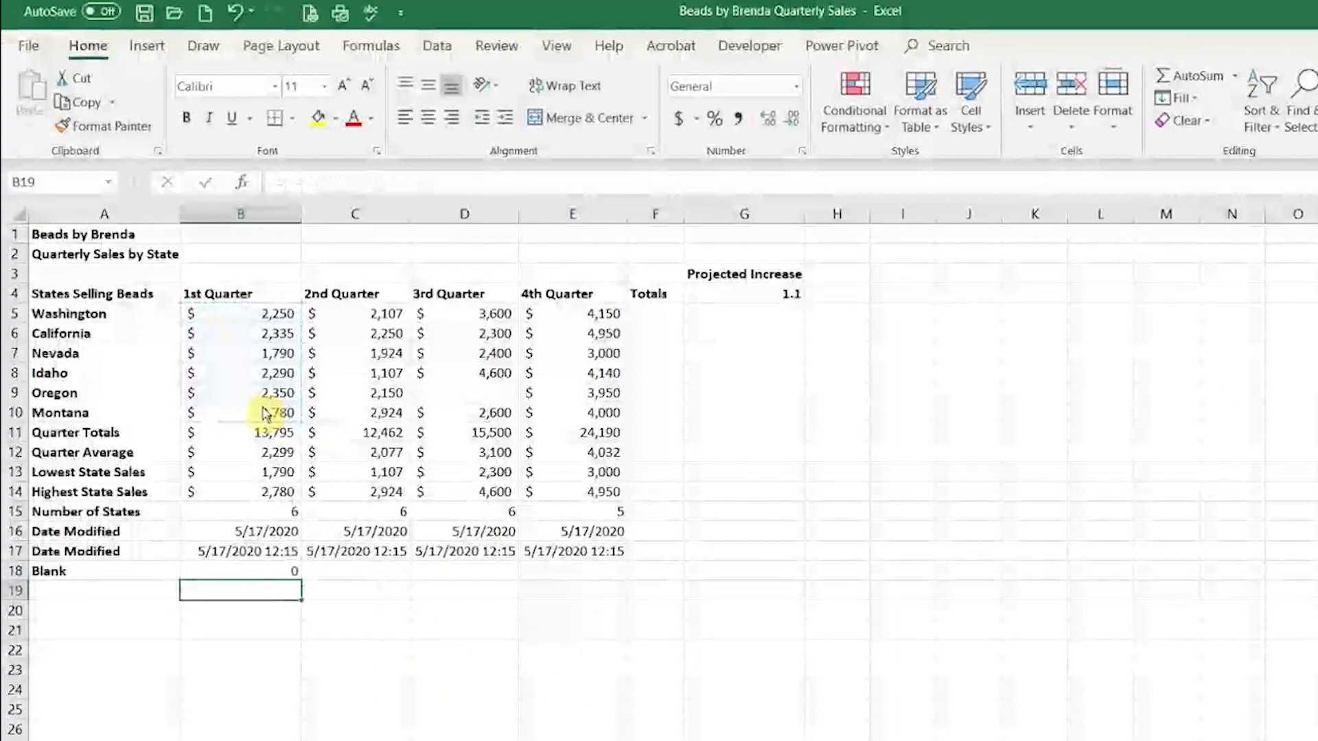
# Step: Copy the COUNTBLANK formula from B18 across to E18 and check the 3rd Quarter count against the empty Oregon cell D9
pyautogui.click(276, 574)
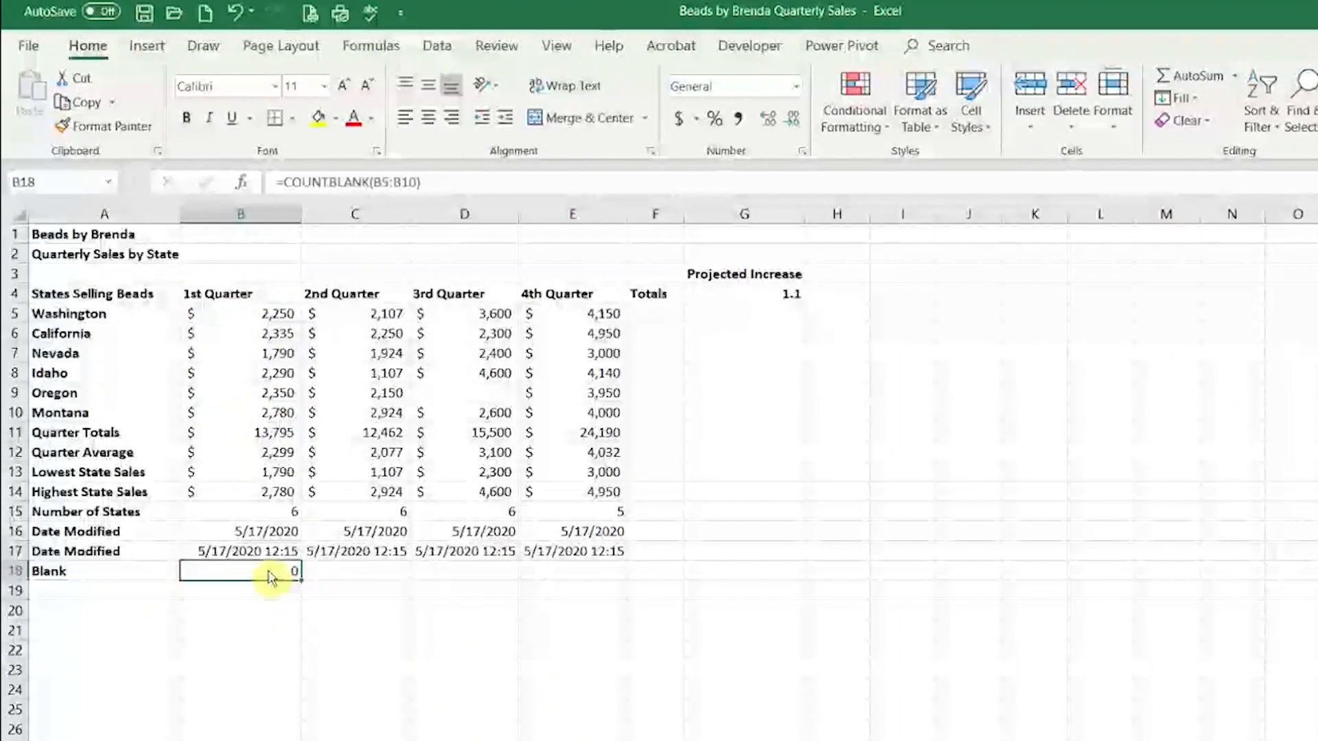
pyautogui.moveTo(276, 317); pyautogui.dragTo(274, 422)
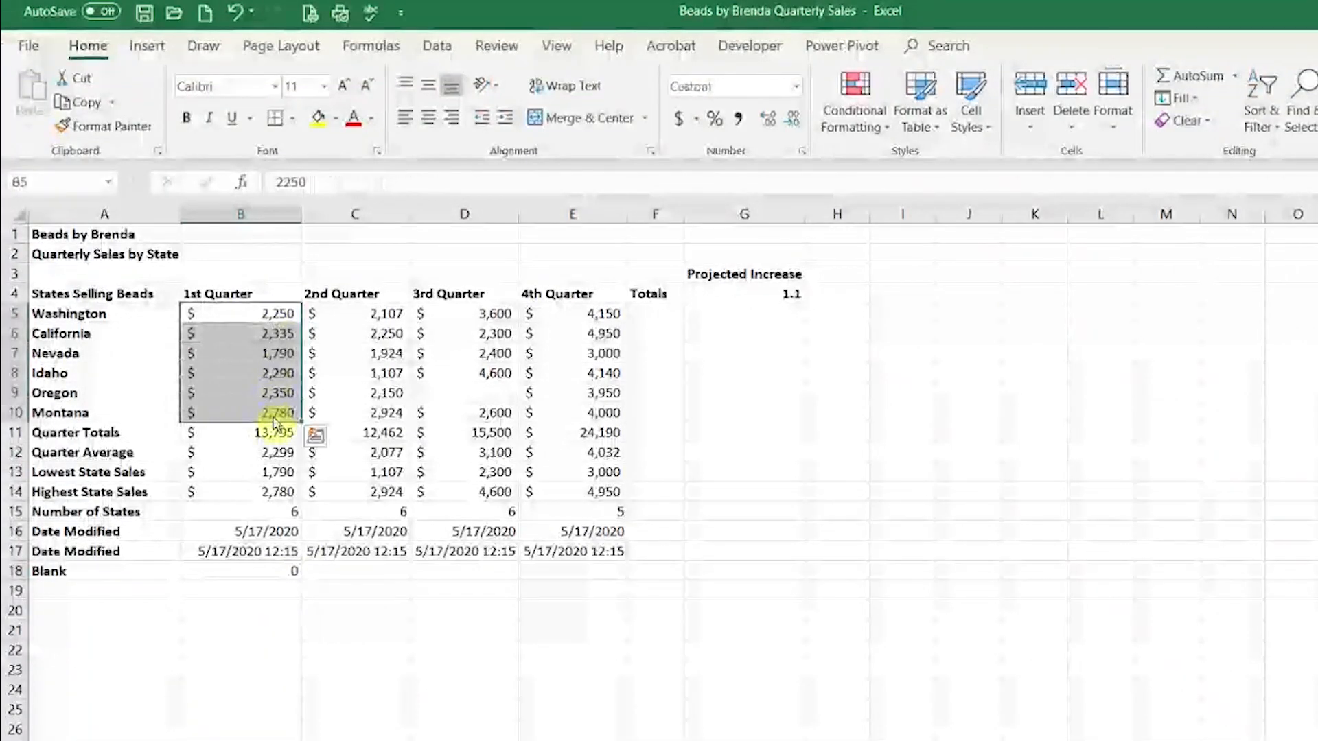
pyautogui.click(280, 573)
pyautogui.moveTo(301, 581); pyautogui.dragTo(617, 590)
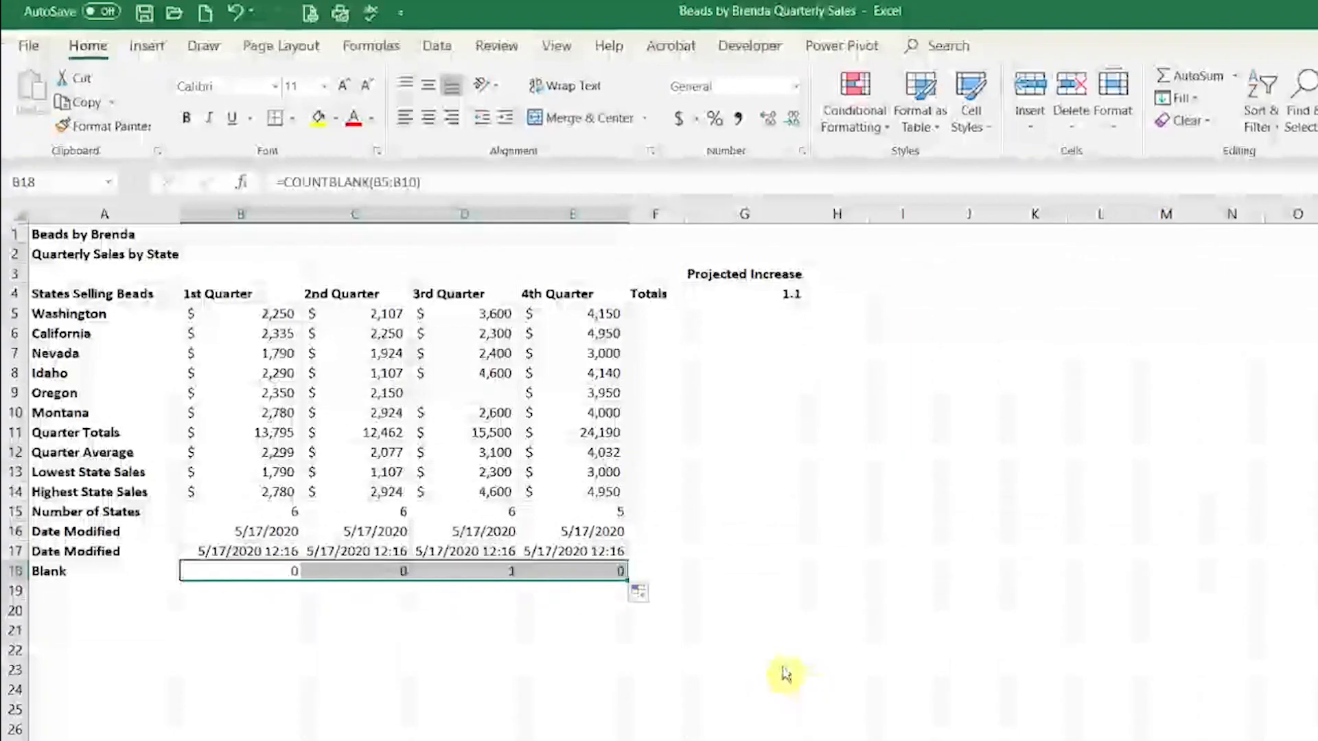
pyautogui.click(497, 576)
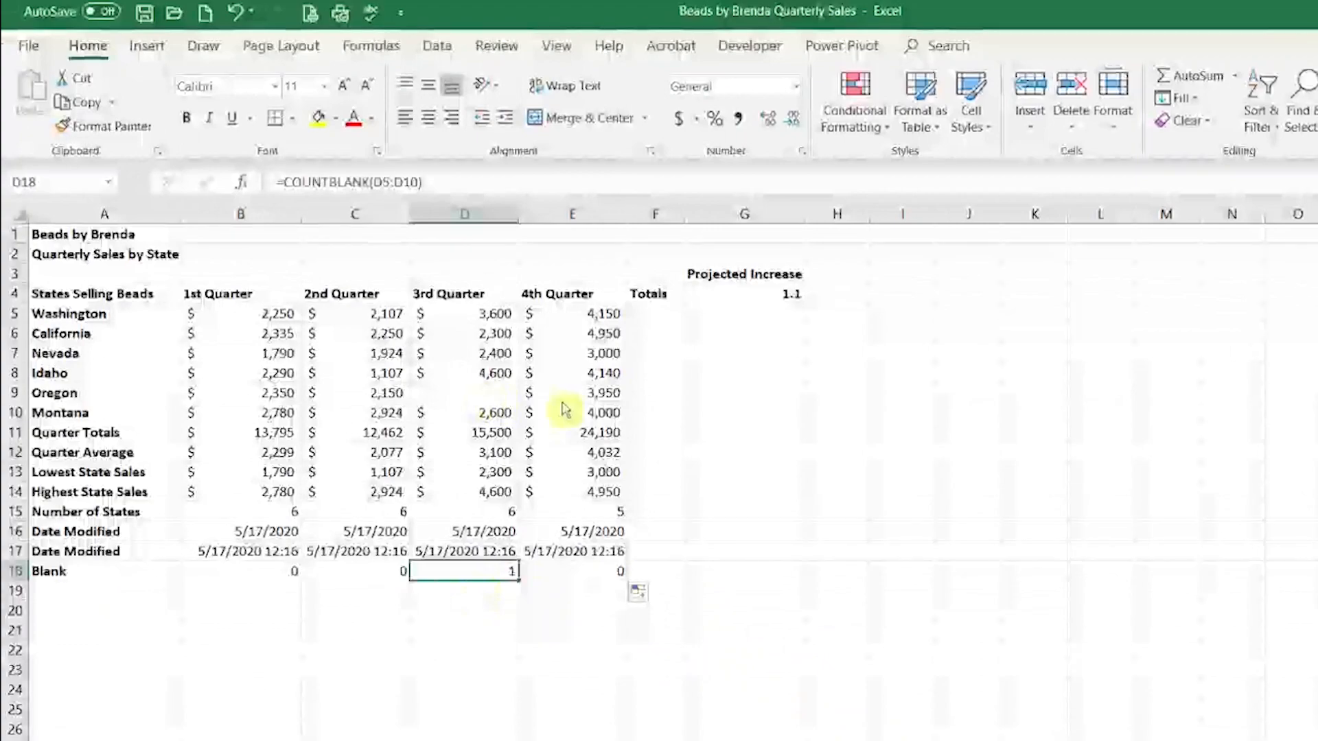
pyautogui.click(484, 396)
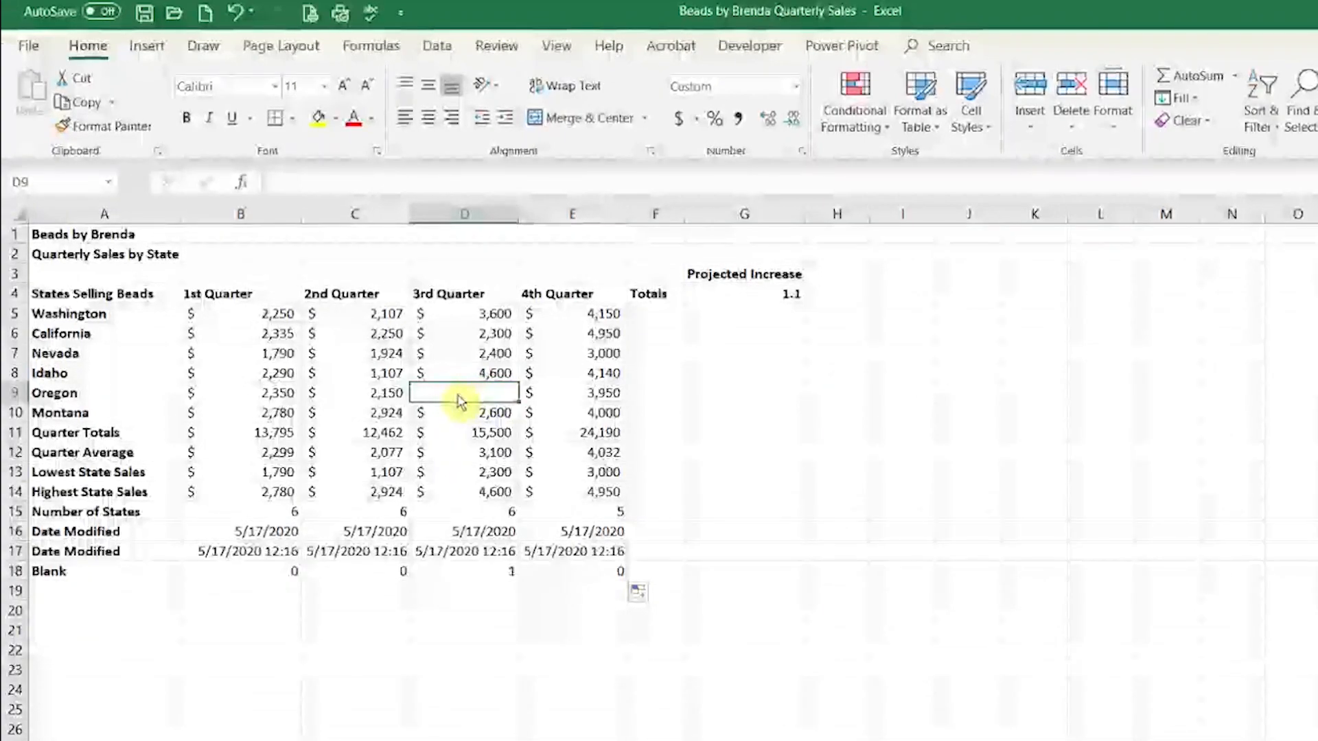
pyautogui.click(448, 573)
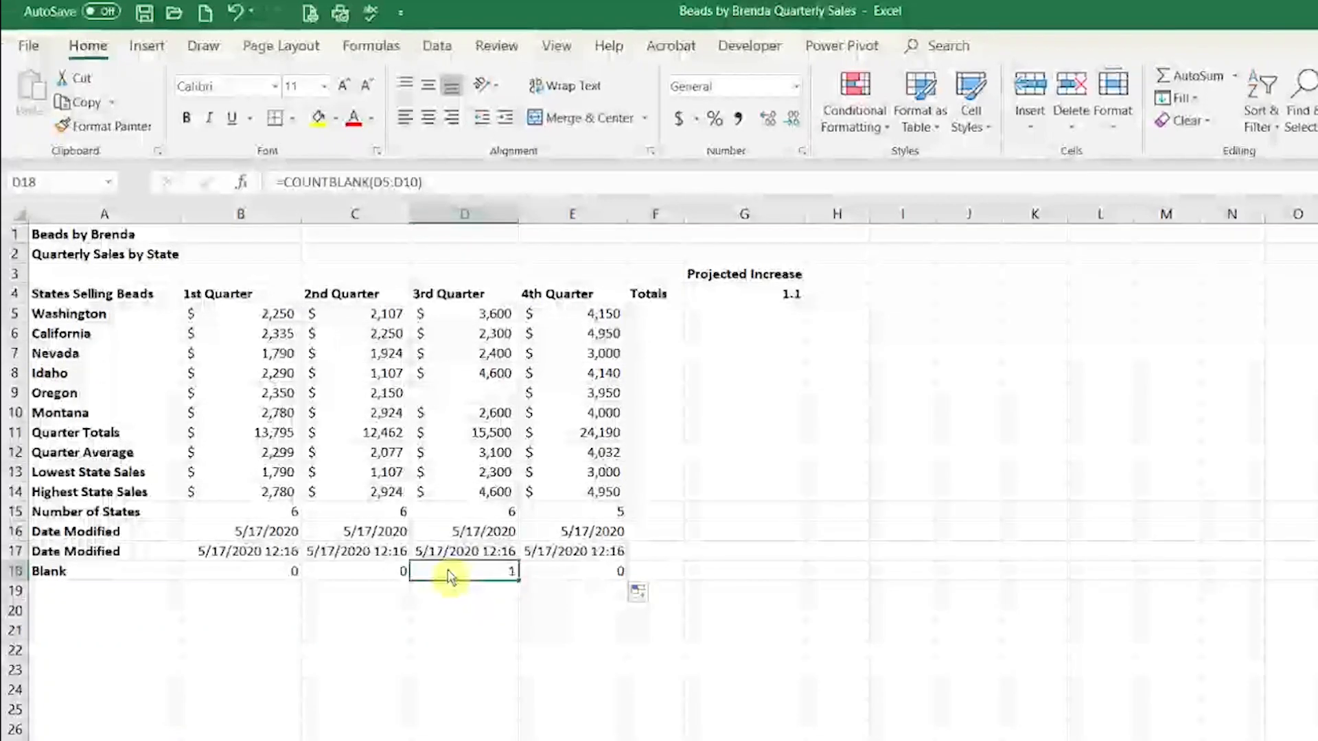
# Step: Clear all summary results in B11:E18 and re-enter the Quarter Totals formula in B11 as the SUM of B5:B10
pyautogui.moveTo(233, 432); pyautogui.dragTo(597, 585)
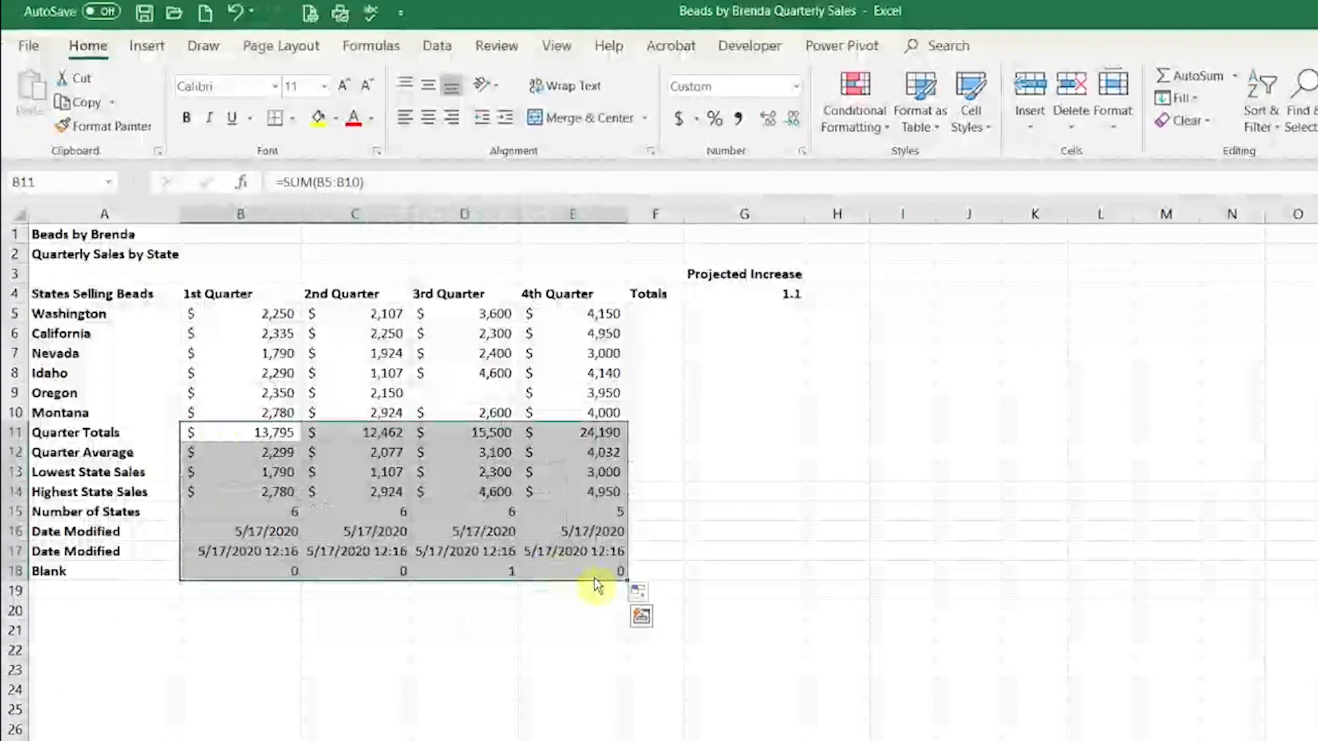
pyautogui.press('Delete')
pyautogui.click(251, 434)
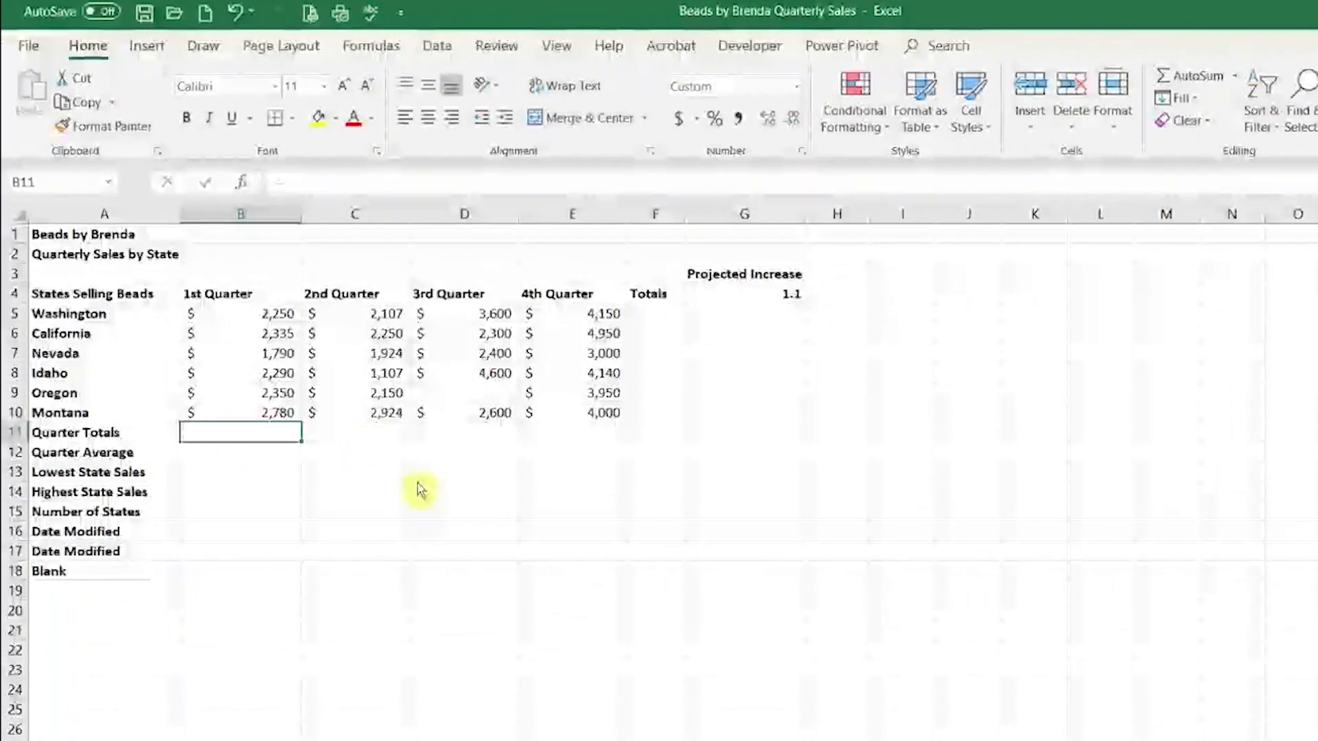
pyautogui.write('=')
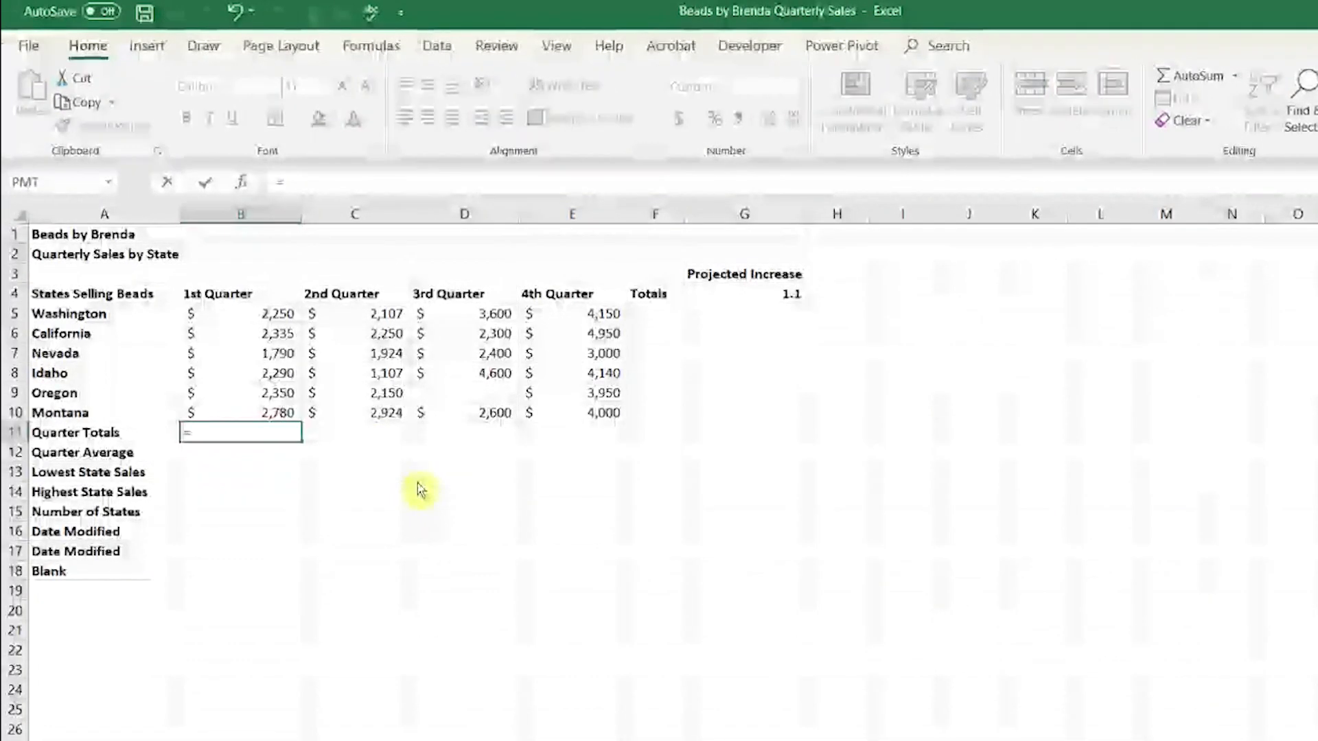
pyautogui.write('s')
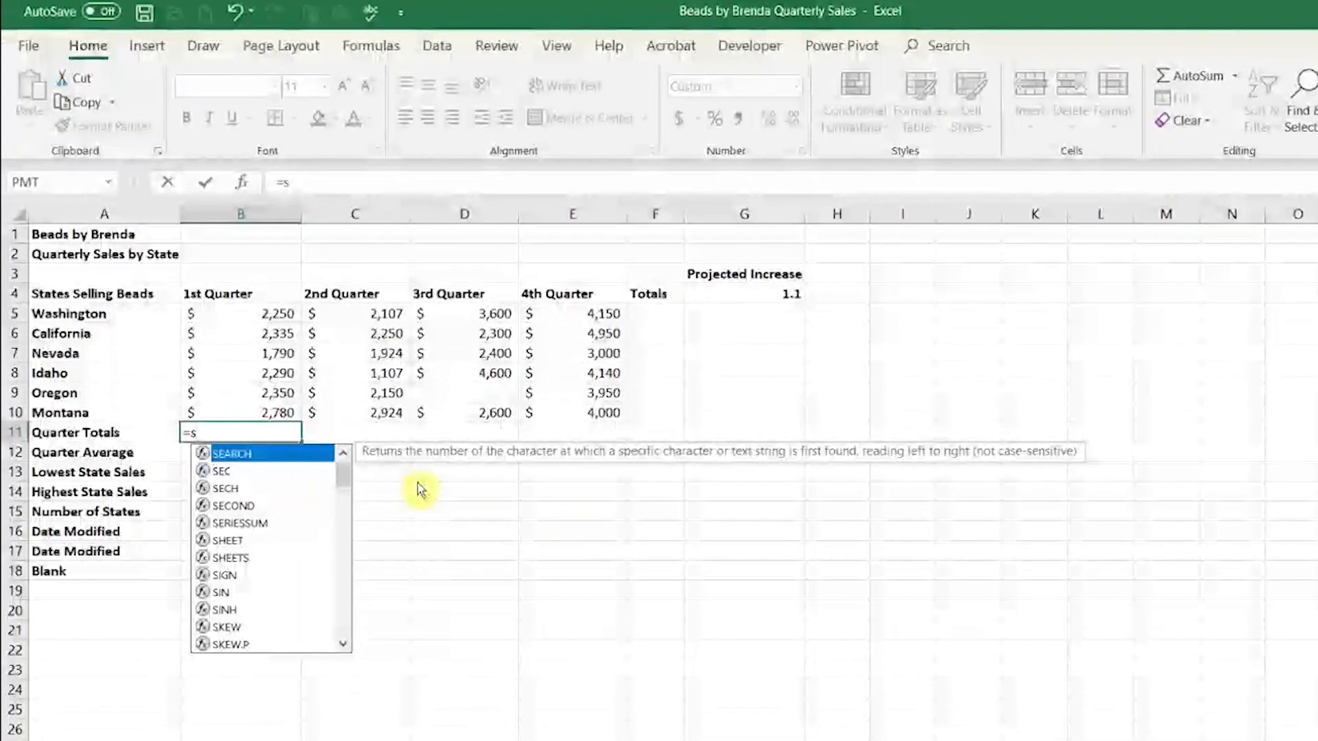
pyautogui.write('u')
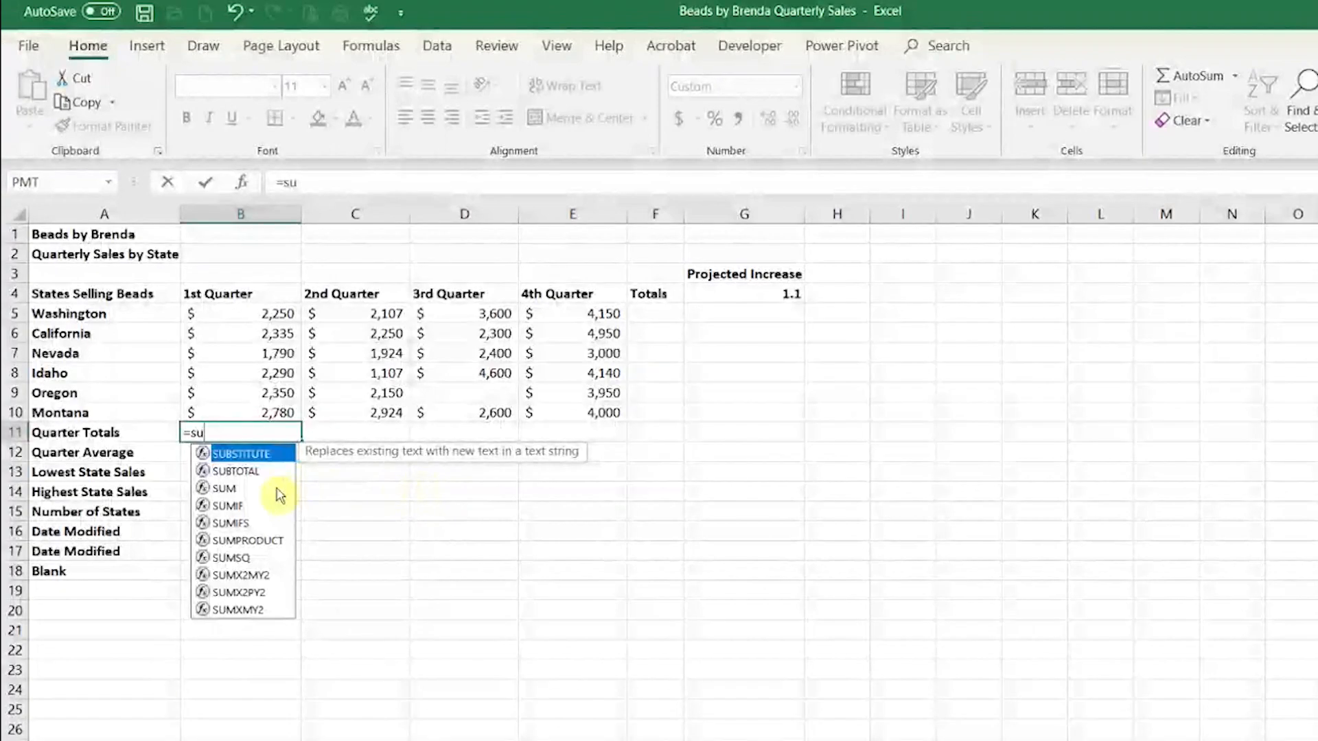
pyautogui.doubleClick(242, 493)
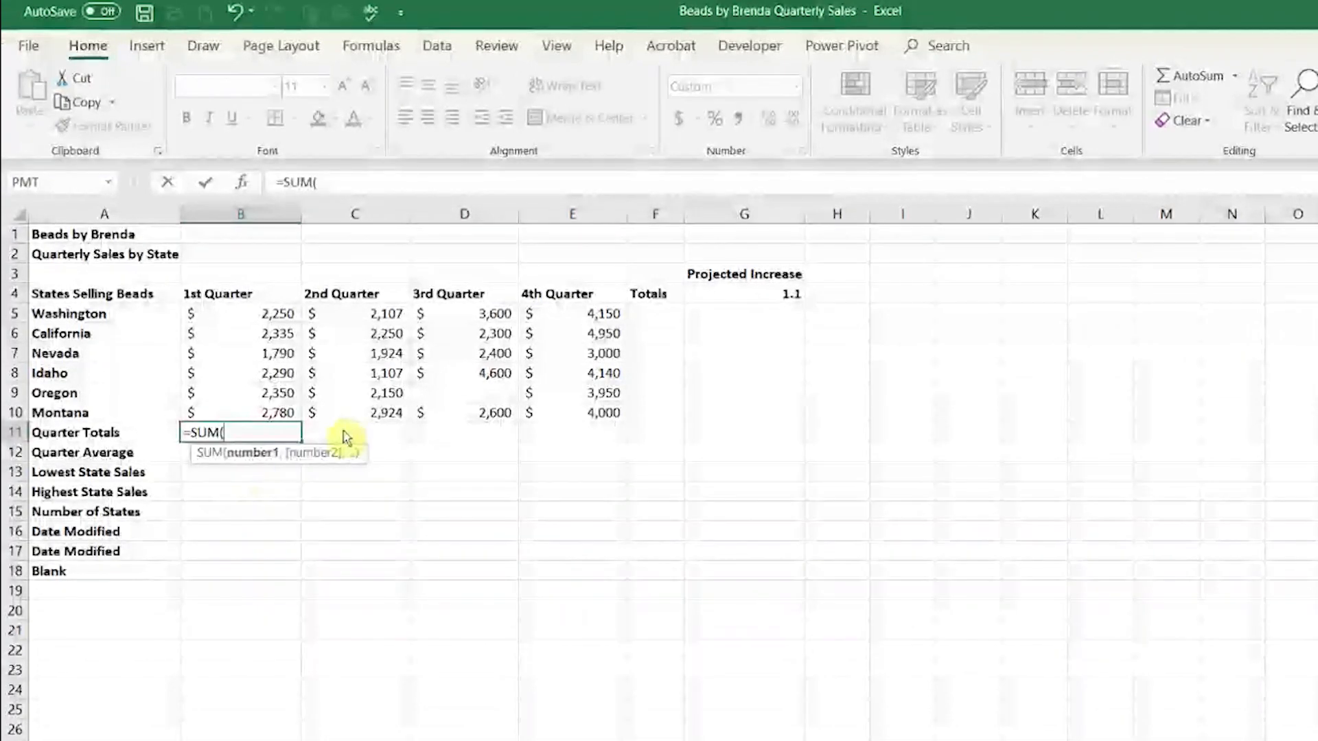
pyautogui.moveTo(260, 321); pyautogui.dragTo(261, 413)
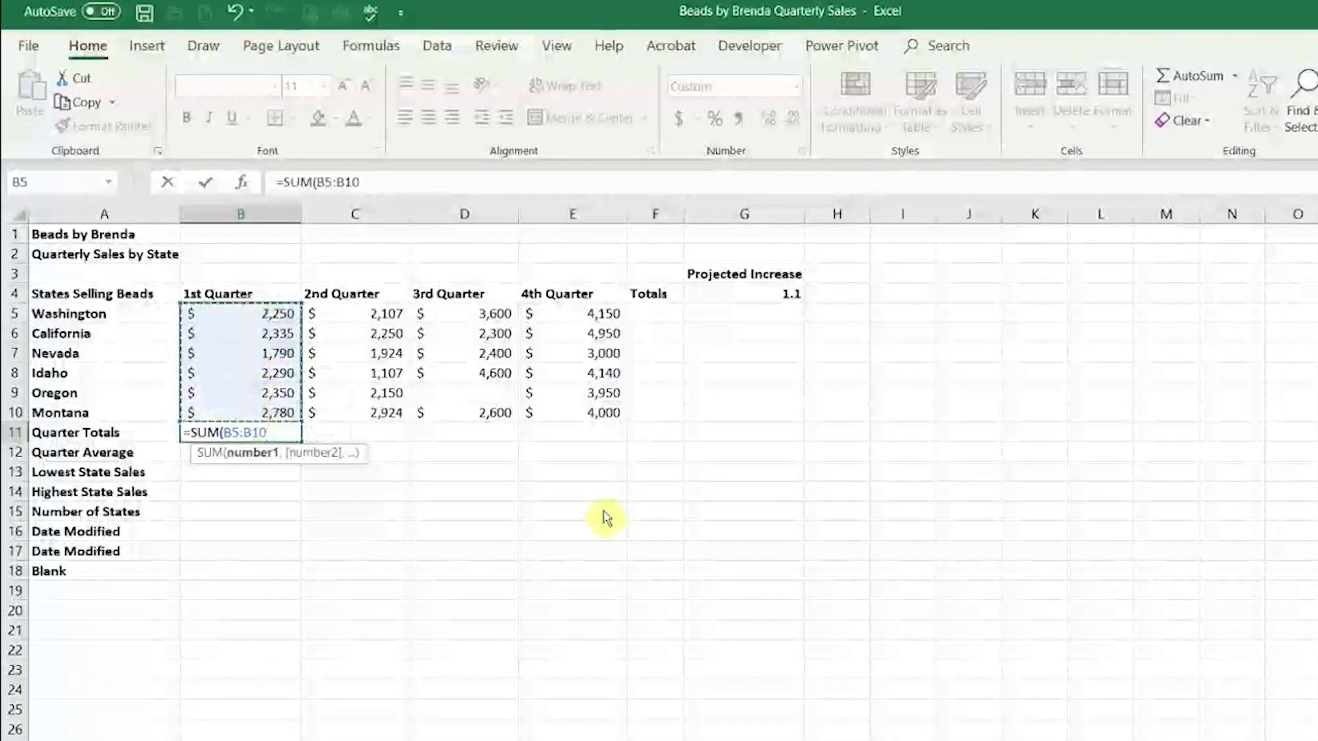
pyautogui.press('Return')
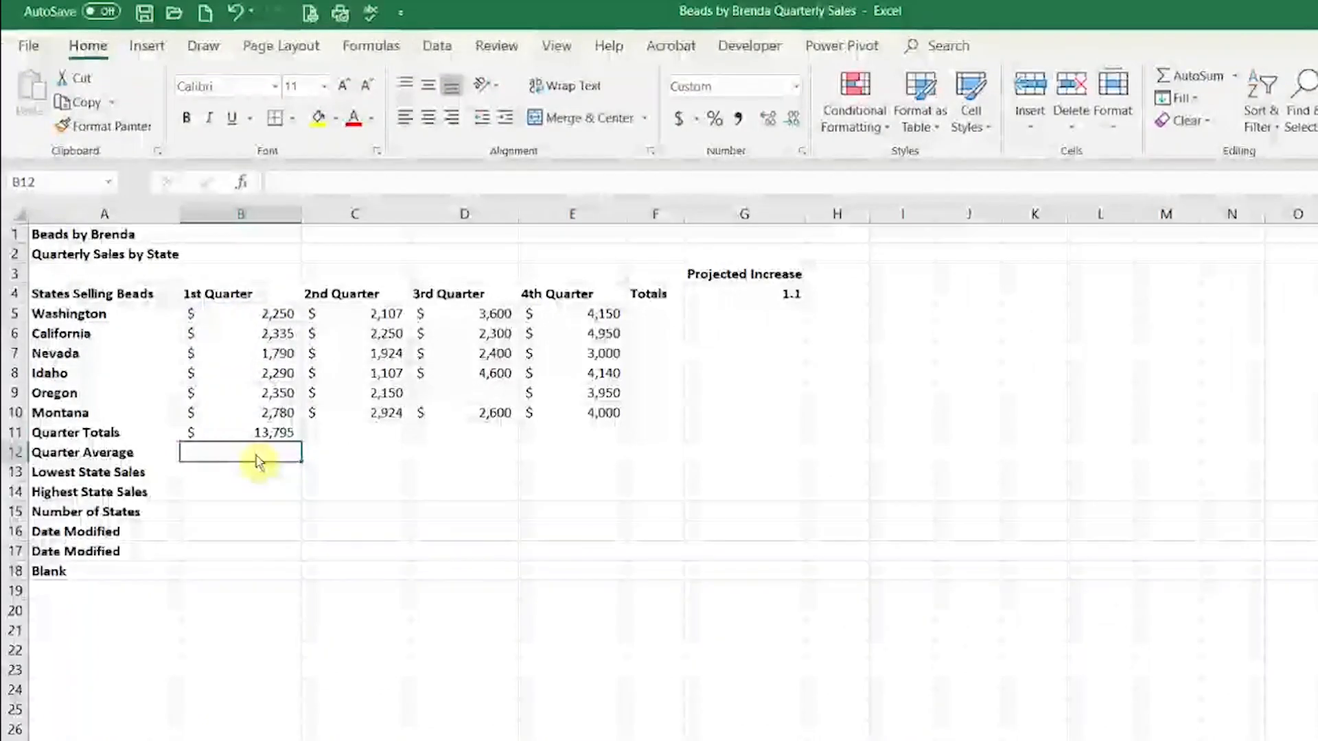
# Step: Calculate the 1st Quarter average in B12 with the AVERAGE function over B5:B10
pyautogui.write('=')
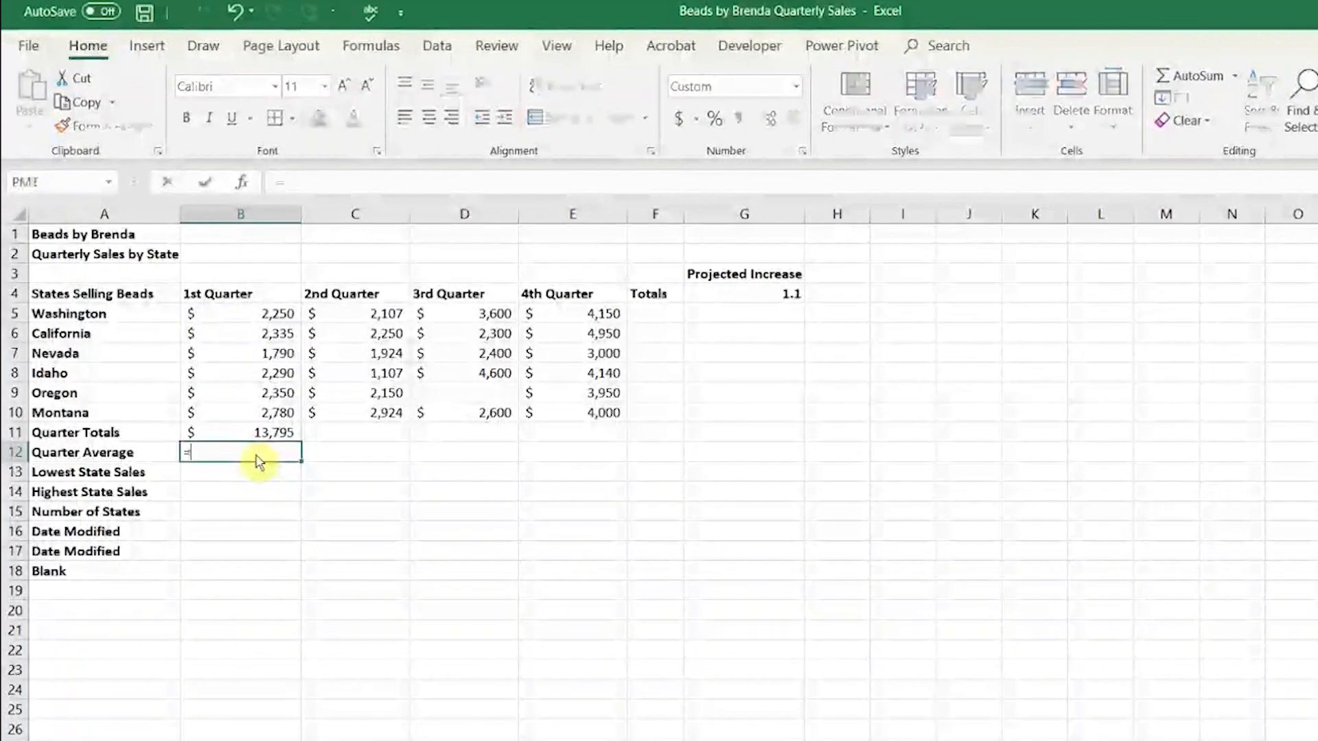
pyautogui.write('av')
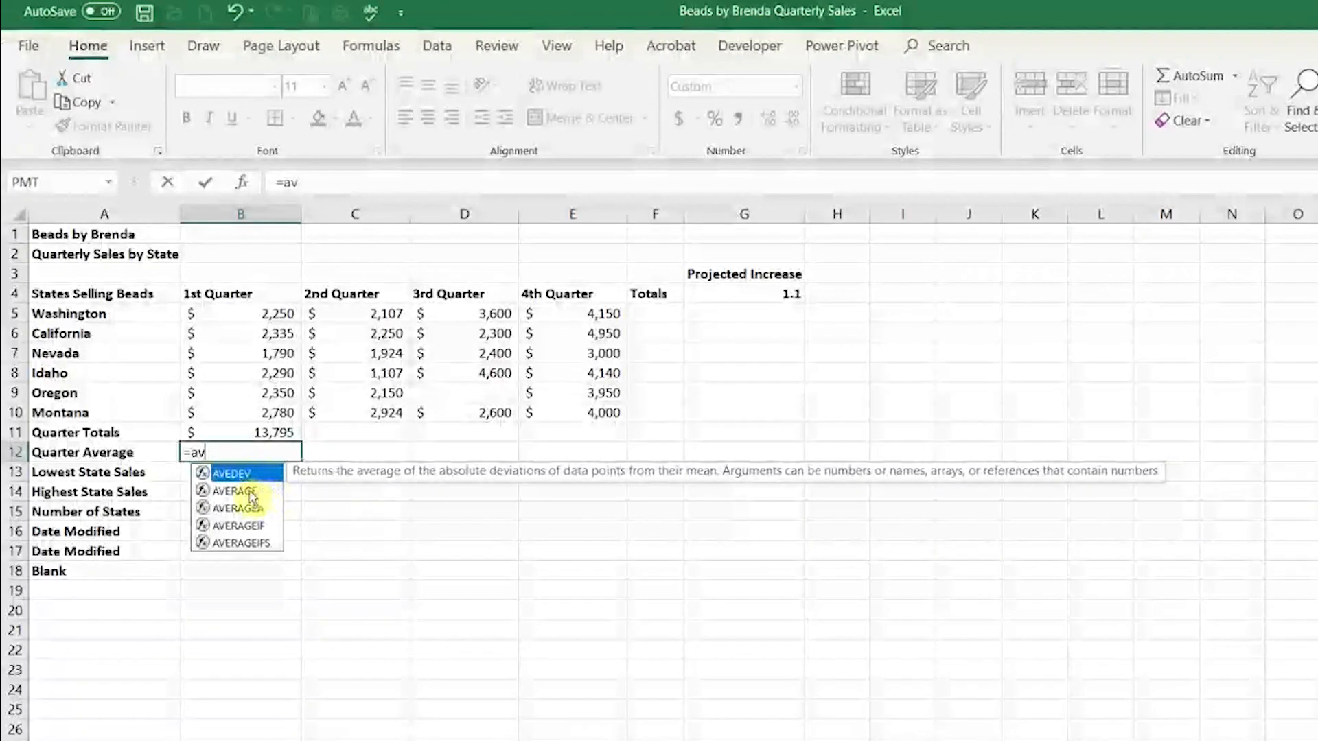
pyautogui.doubleClick(251, 494)
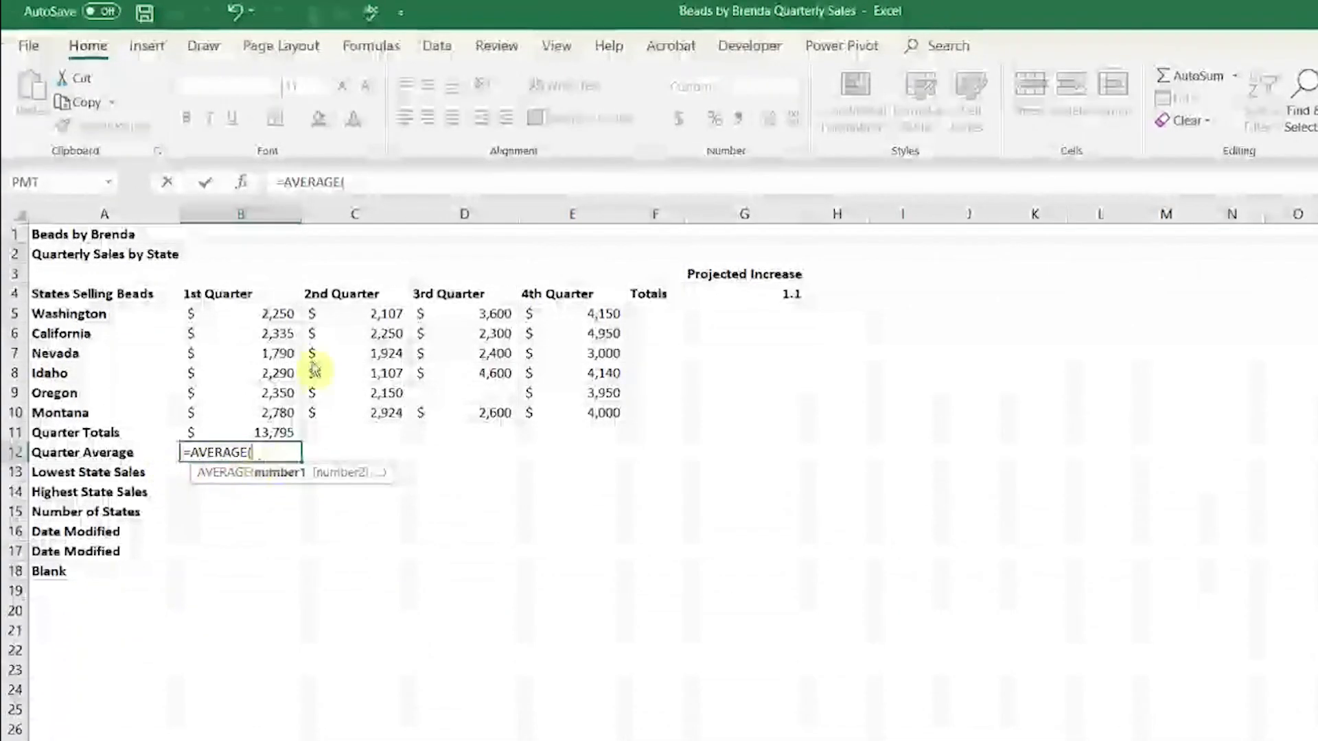
pyautogui.moveTo(269, 317); pyautogui.dragTo(259, 412)
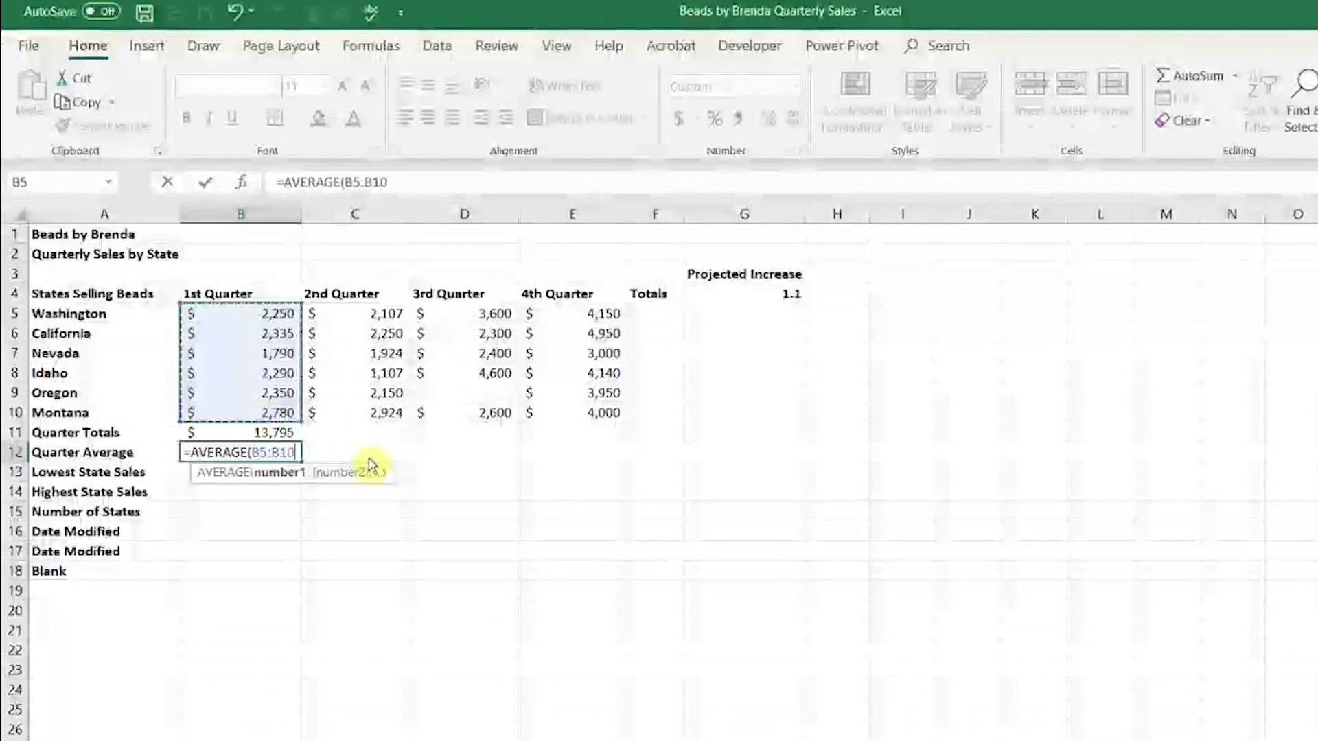
pyautogui.press('Return')
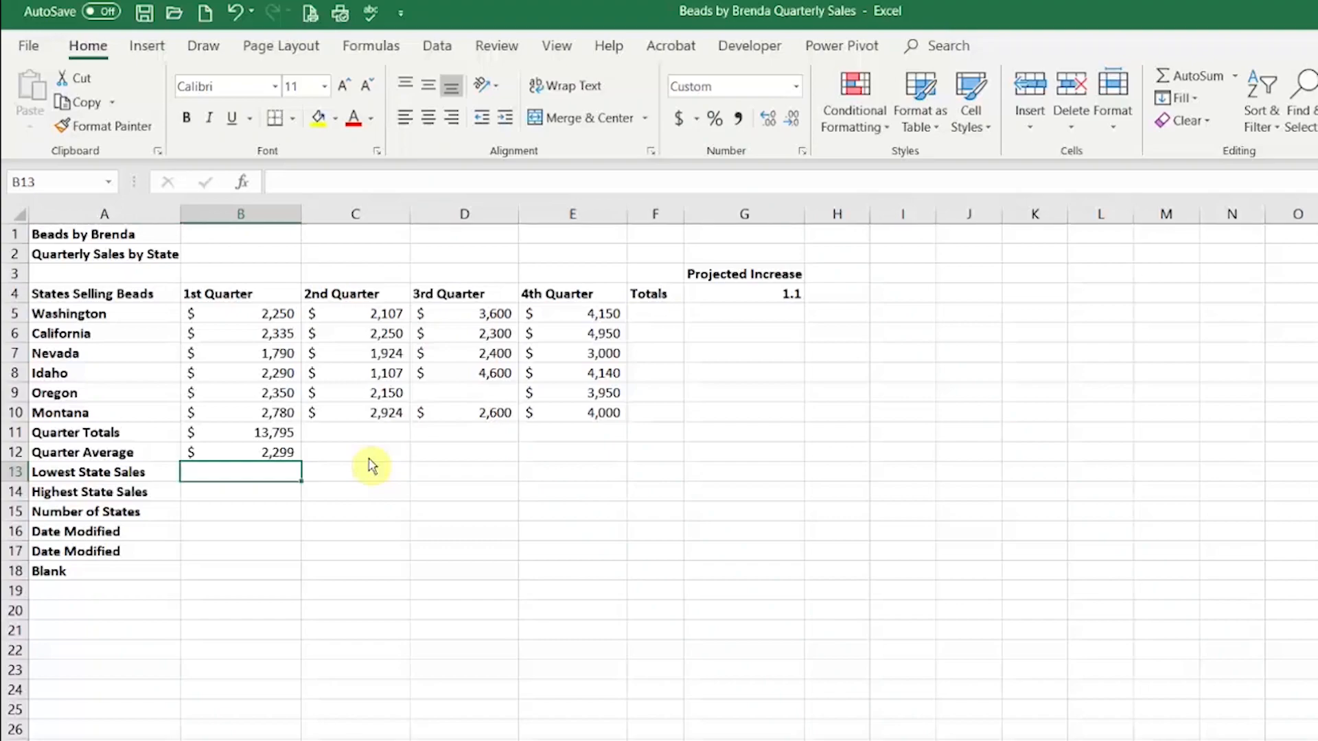
# Step: Find the lowest 1st Quarter state sales in B13 with the MIN function over B5:B10
pyautogui.write('=')
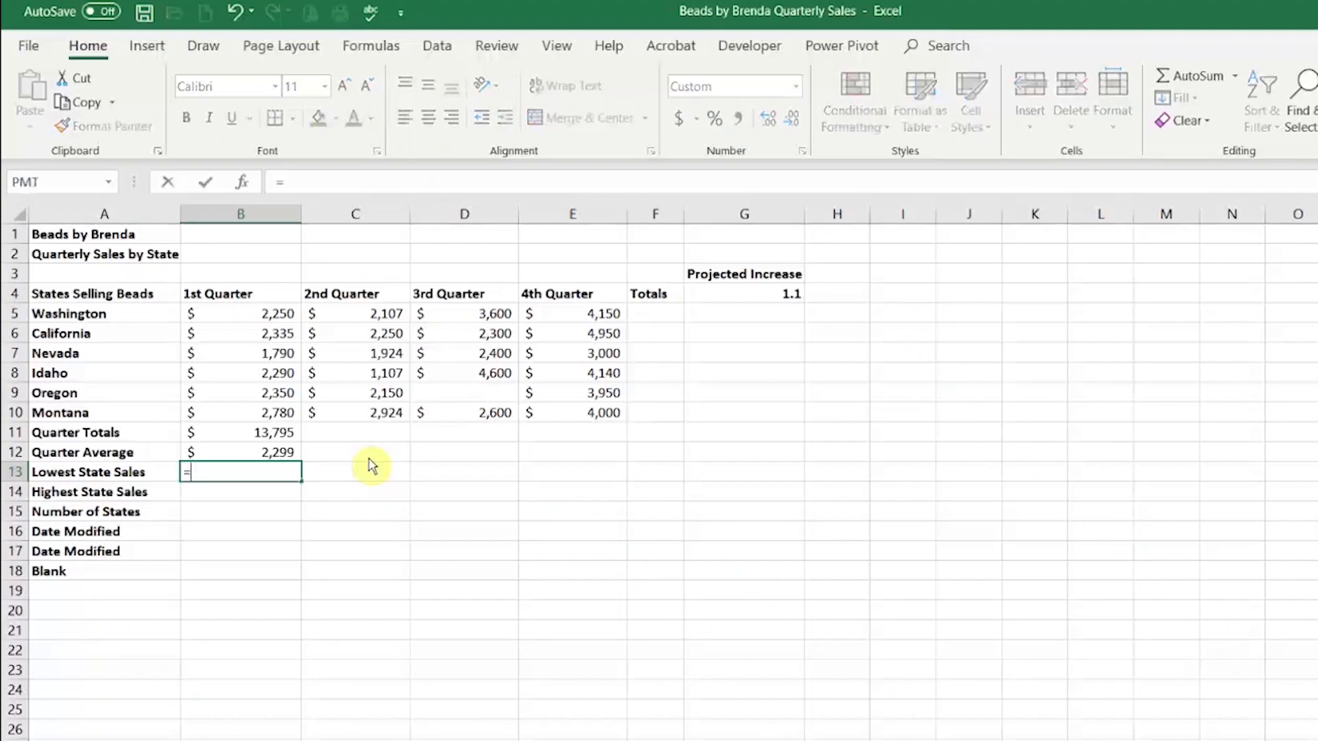
pyautogui.write('mi')
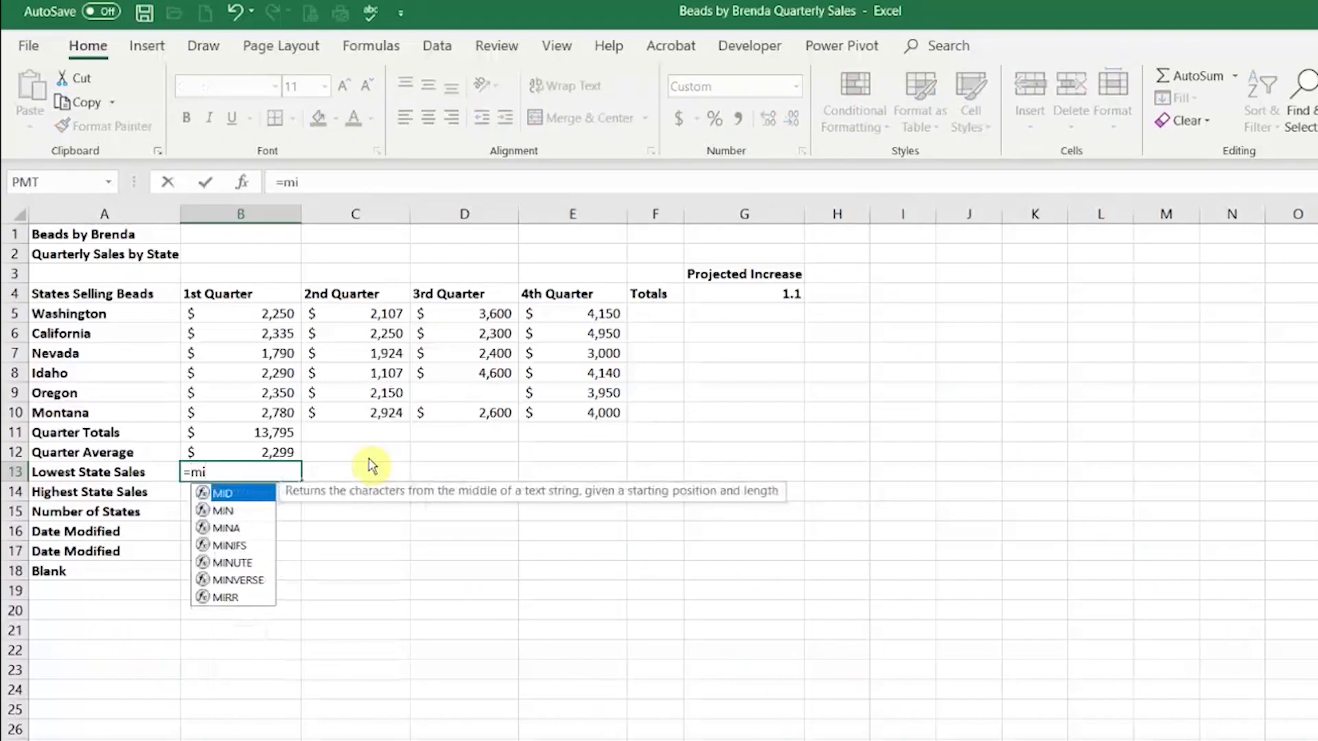
pyautogui.doubleClick(241, 513)
pyautogui.moveTo(269, 316); pyautogui.dragTo(265, 412)
pyautogui.press('Return')
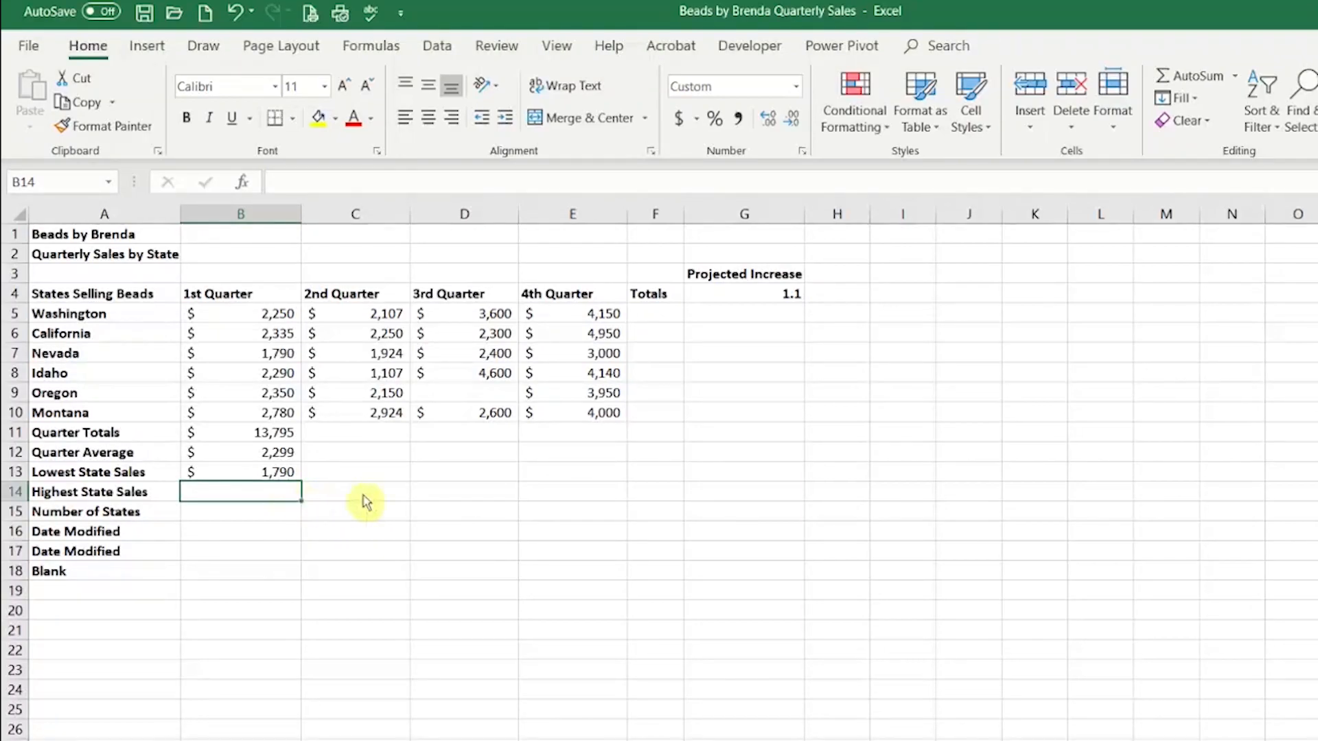
# Step: Find the highest 1st Quarter state sales in B14 with the MAX function over B5:B10
pyautogui.write('=ma')
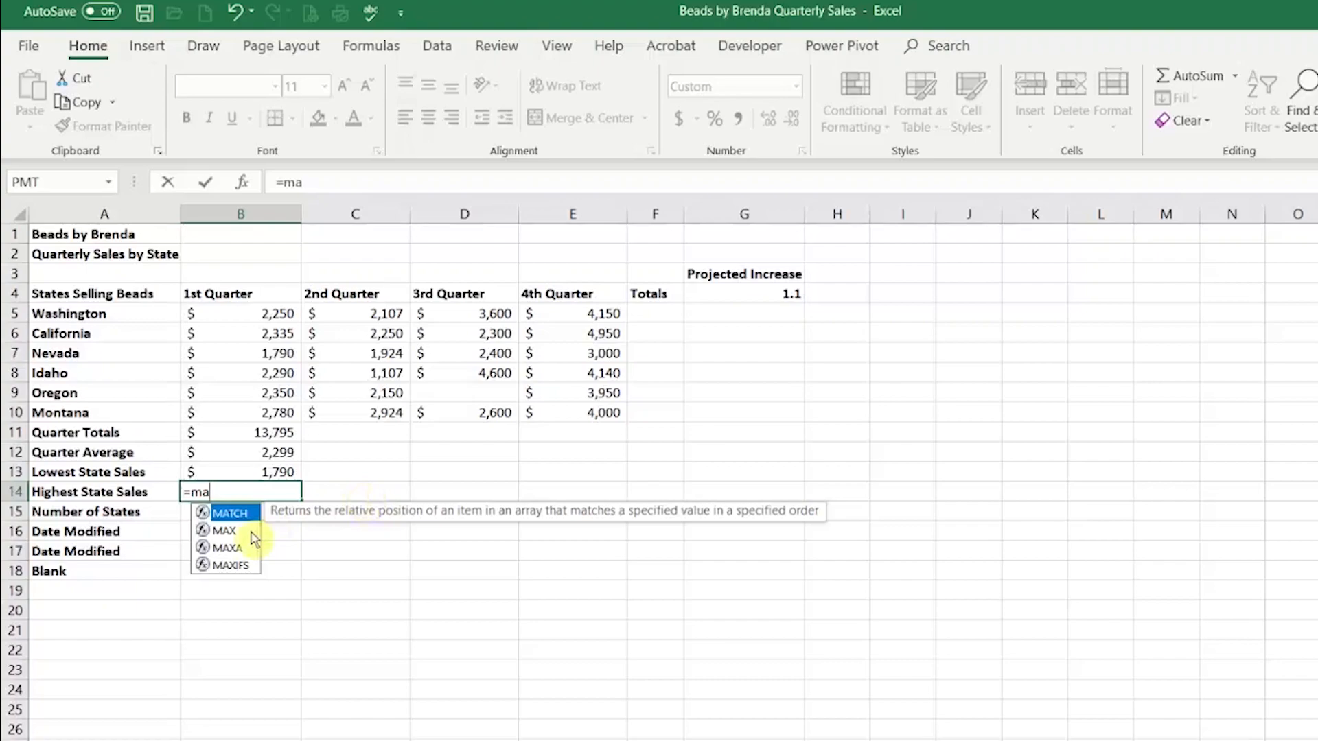
pyautogui.doubleClick(226, 531)
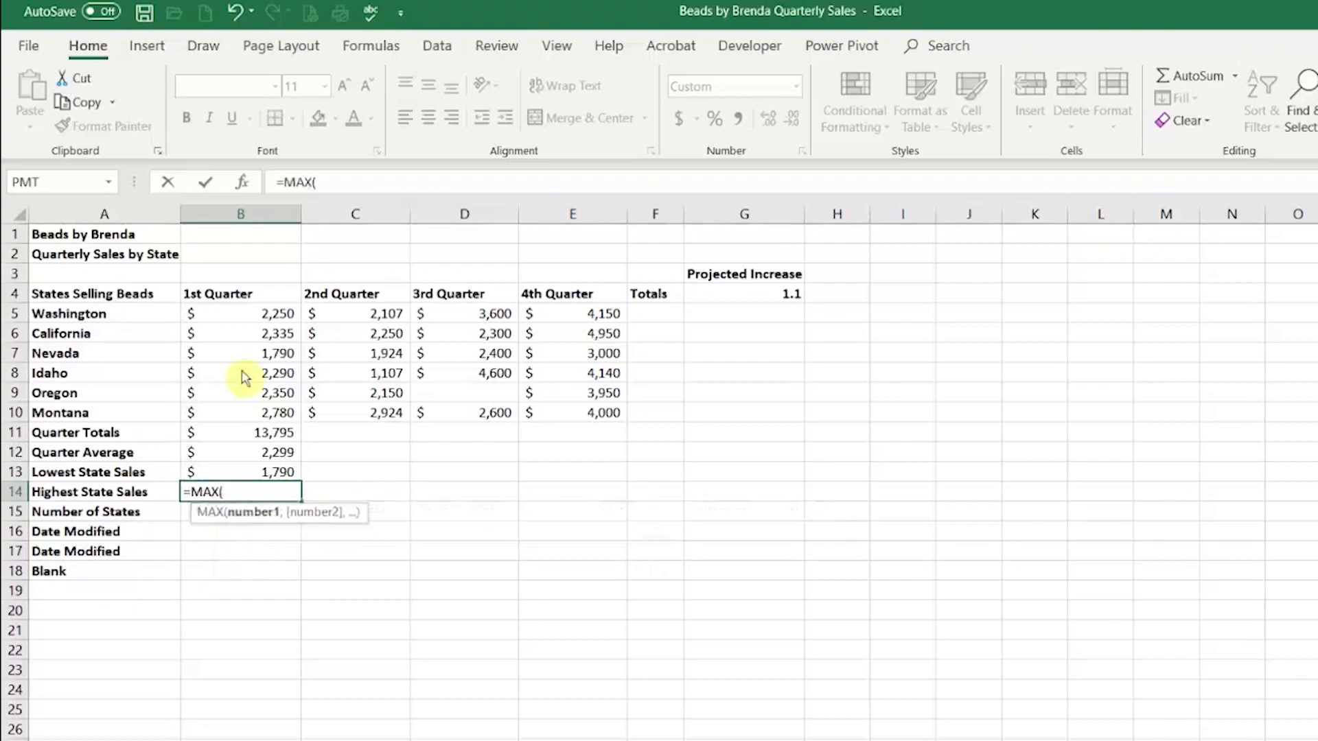
pyautogui.moveTo(274, 314); pyautogui.dragTo(266, 418)
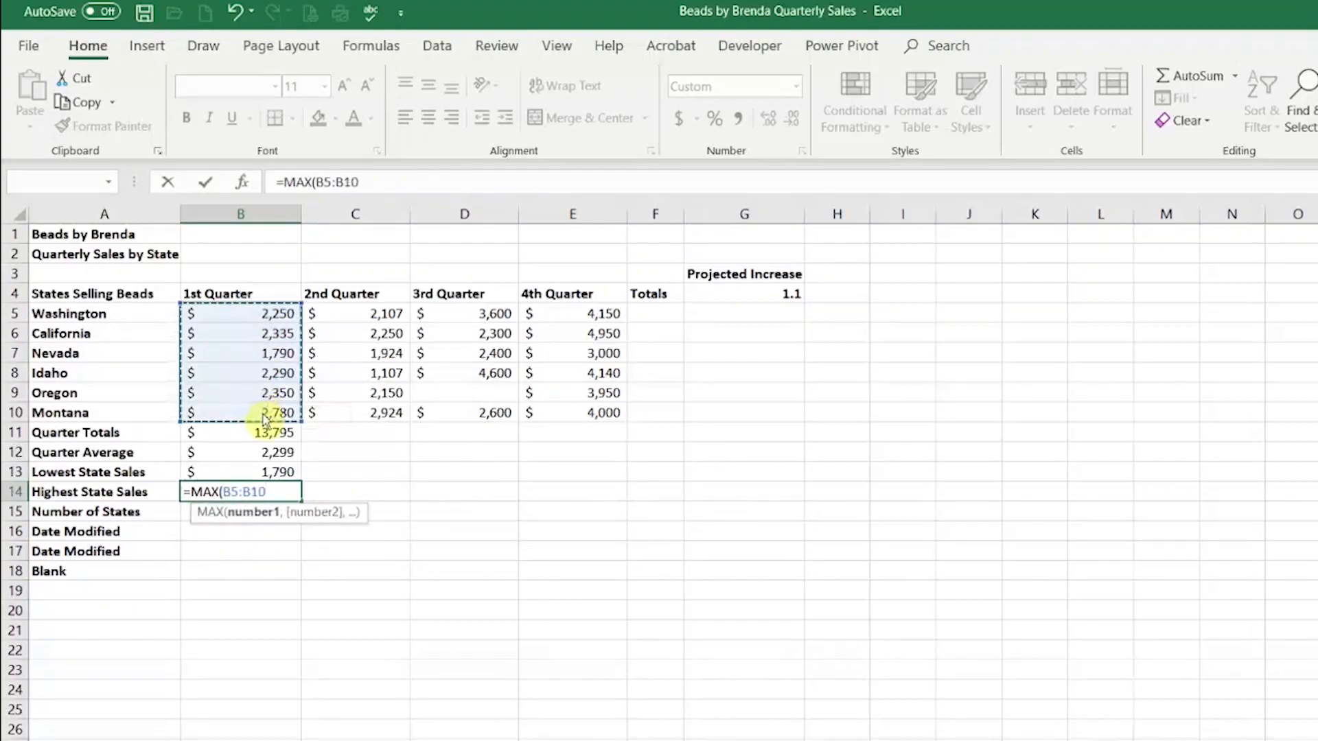
pyautogui.press('Return')
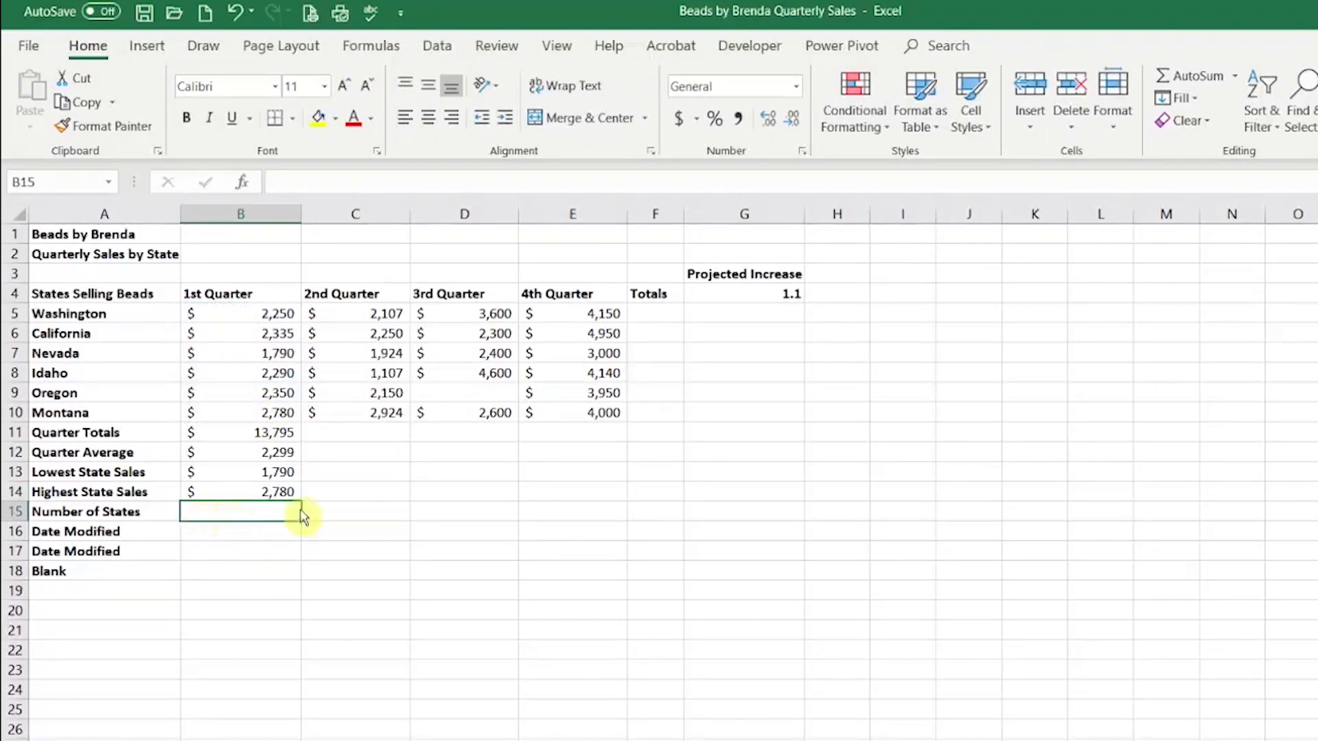
# Step: Count the states in B15 with the COUNTA function over B5:B10
pyautogui.write('=cou')
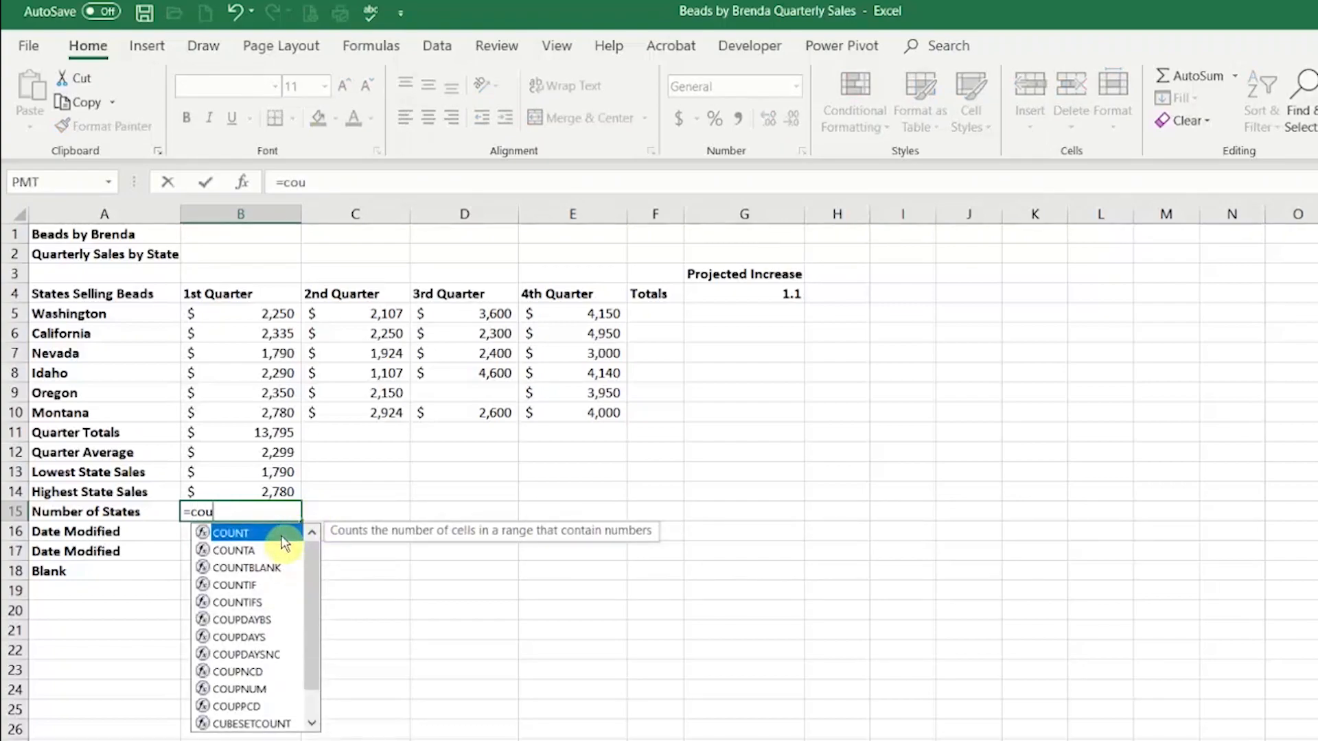
pyautogui.doubleClick(284, 544)
pyautogui.moveTo(247, 314); pyautogui.dragTo(248, 416)
pyautogui.press('Return')
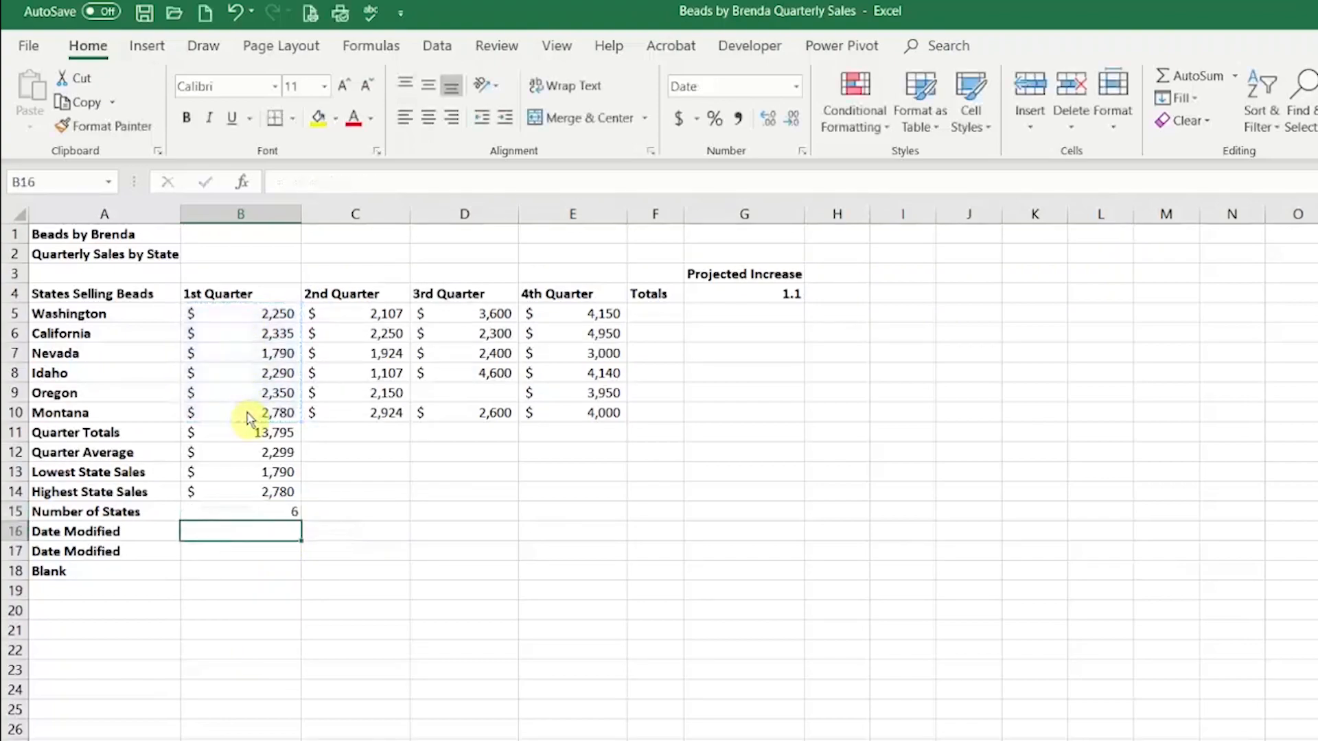
# Step: Fill the two Date Modified rows with =today() in B16 and =now() in B17
pyautogui.write('=')
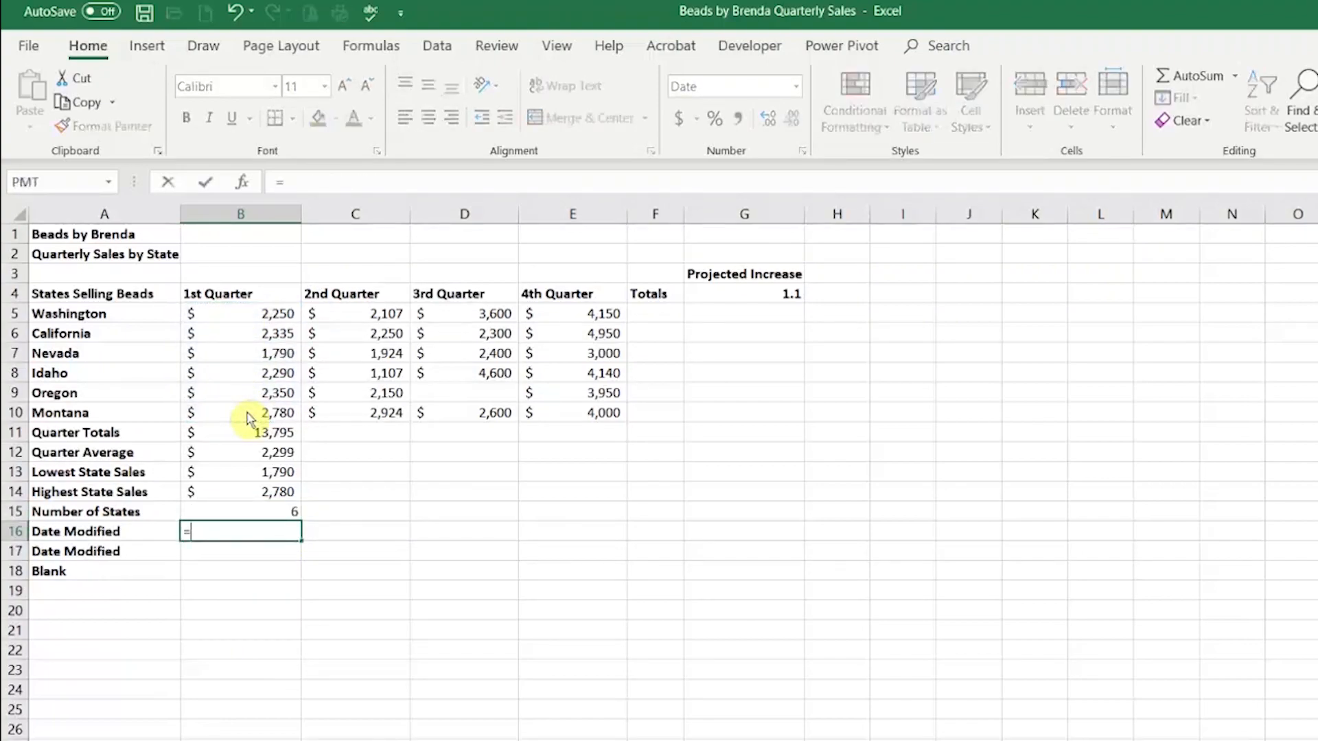
pyautogui.write('today()')
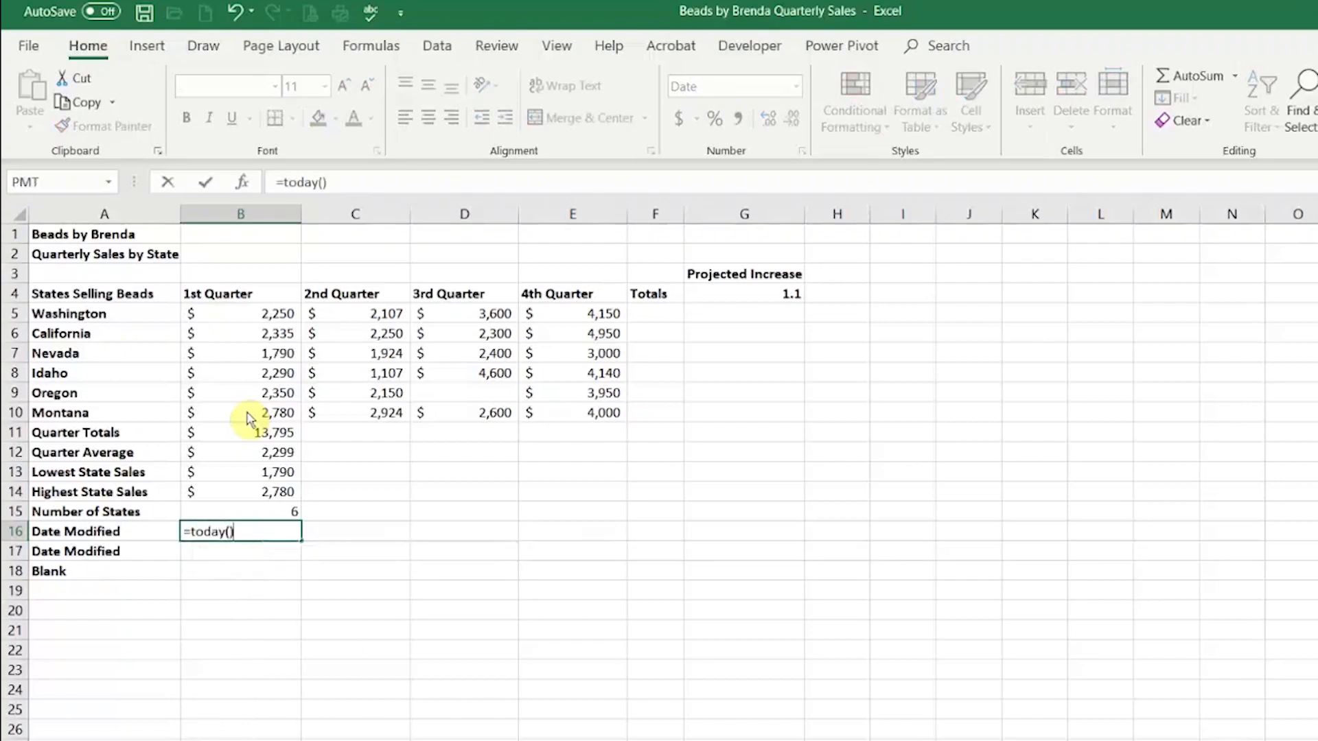
pyautogui.press('Return')
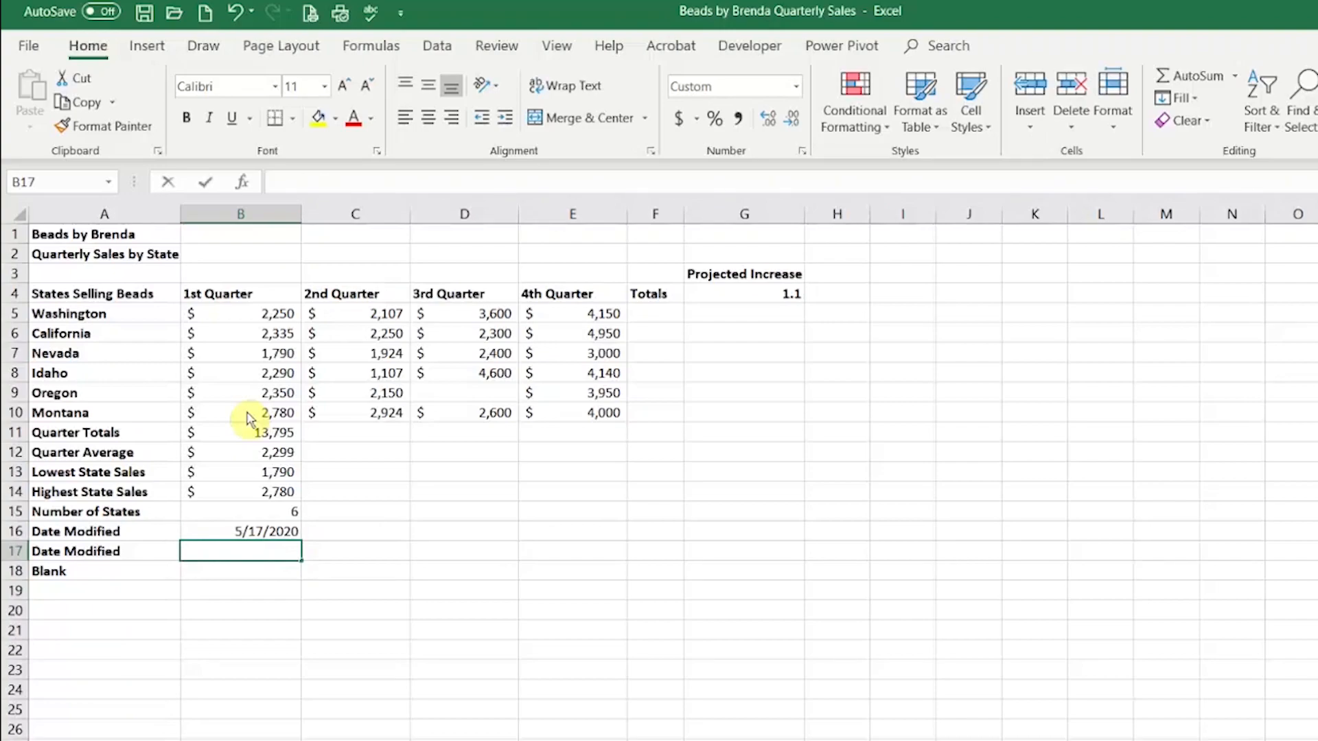
pyautogui.write('=now()')
pyautogui.press('Return')
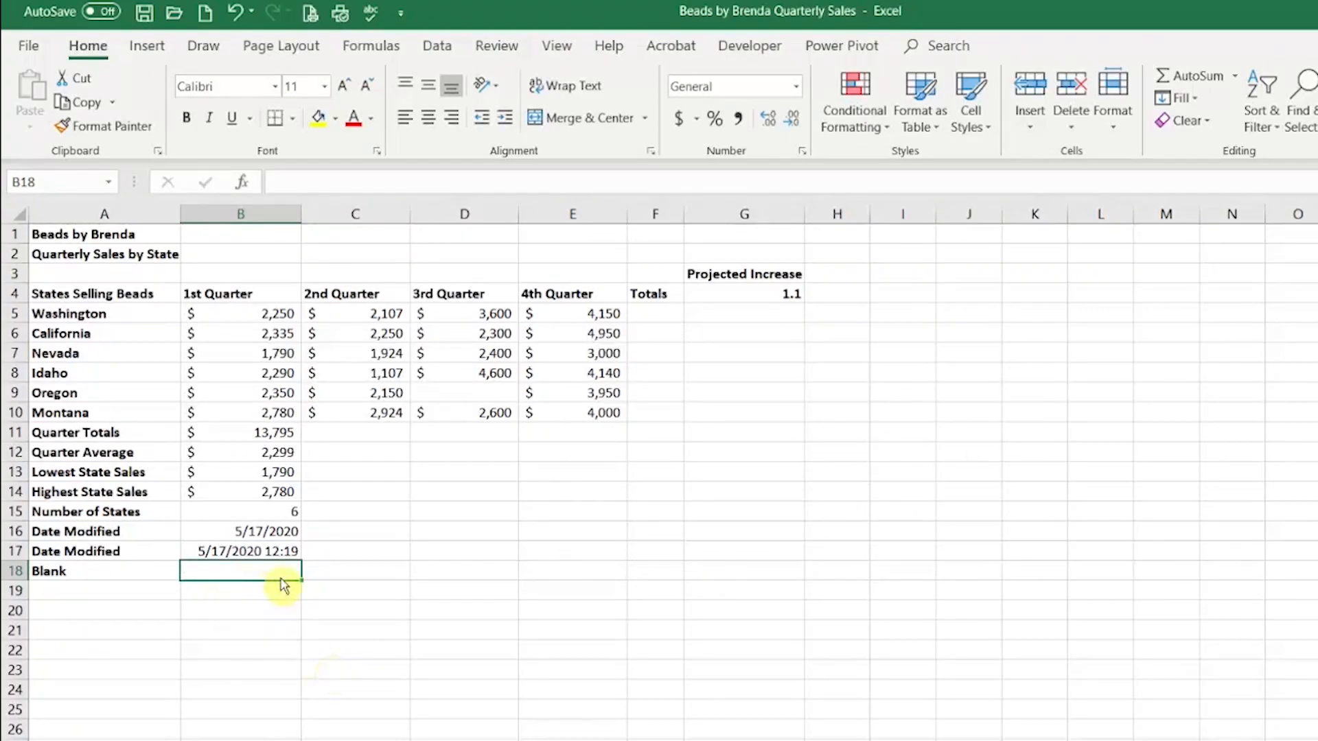
# Step: Count the blank 1st Quarter cells in B18 with the COUNTBLANK function over B5:B10
pyautogui.write('=')
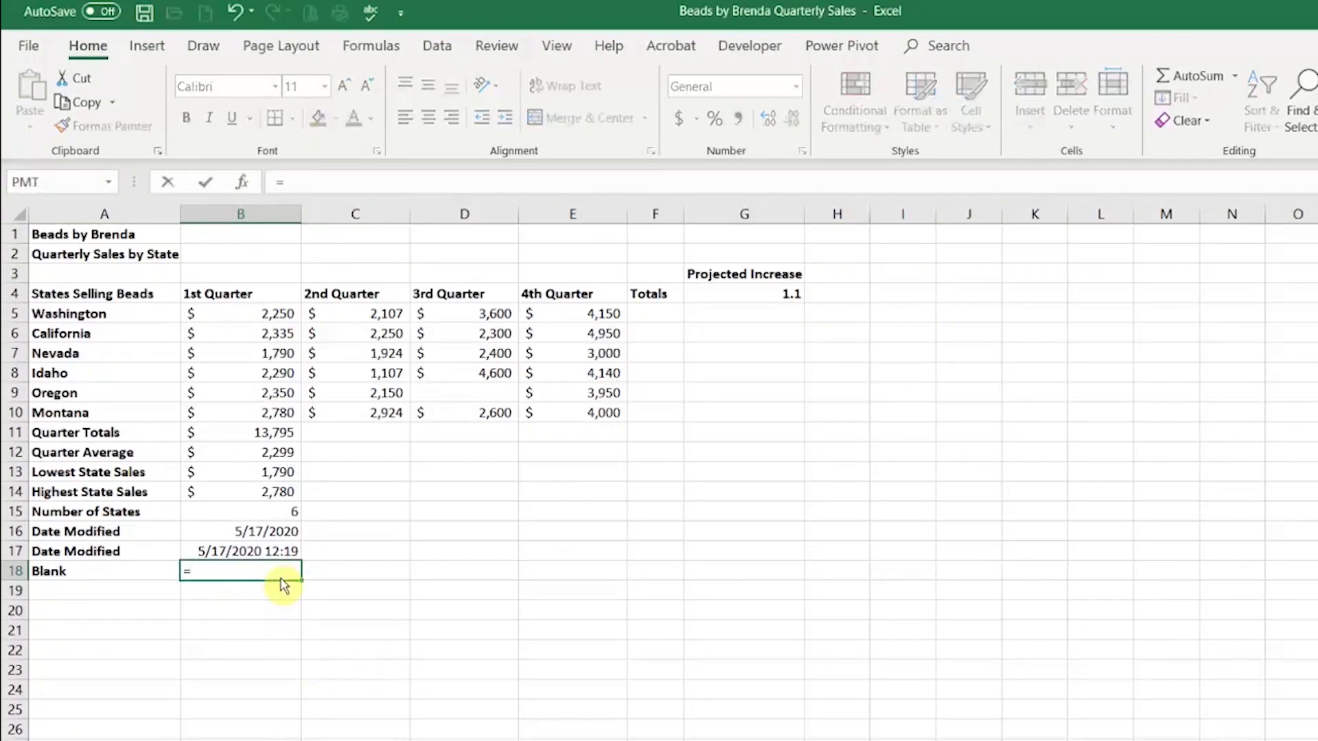
pyautogui.write('cou')
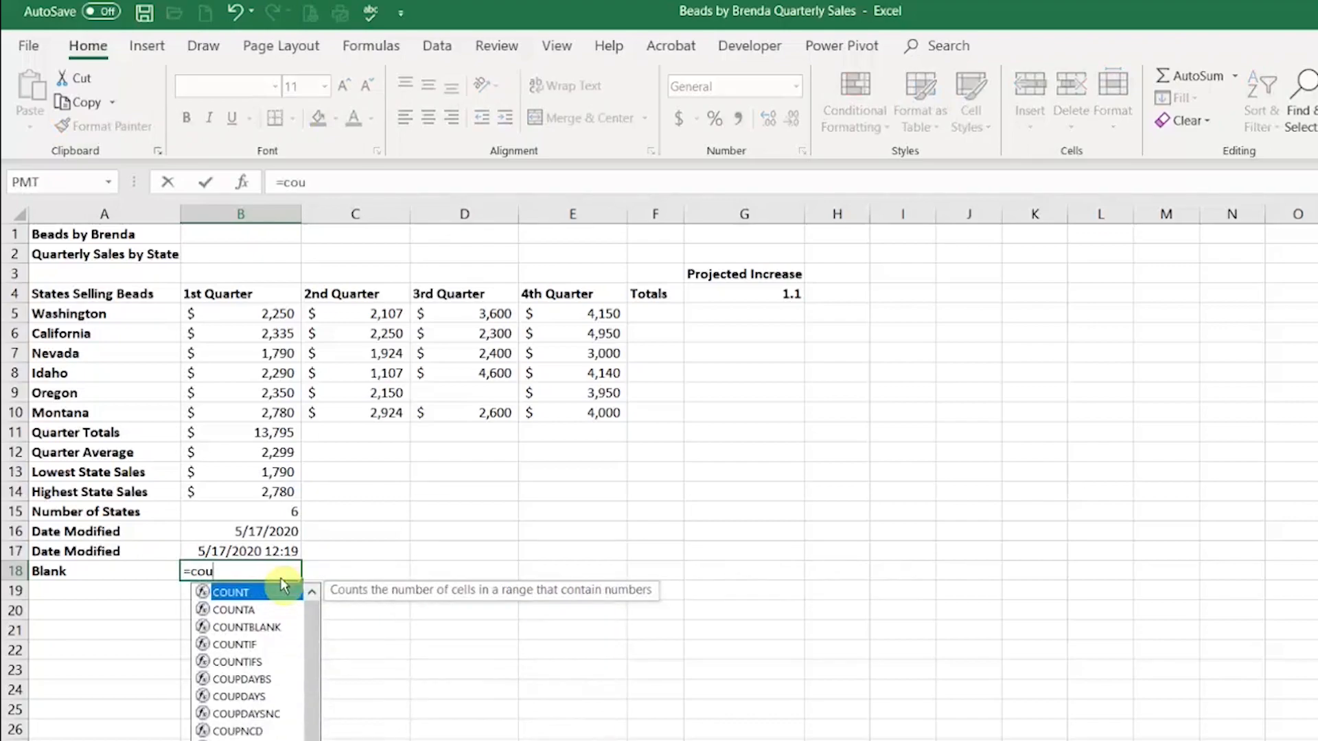
pyautogui.doubleClick(273, 636)
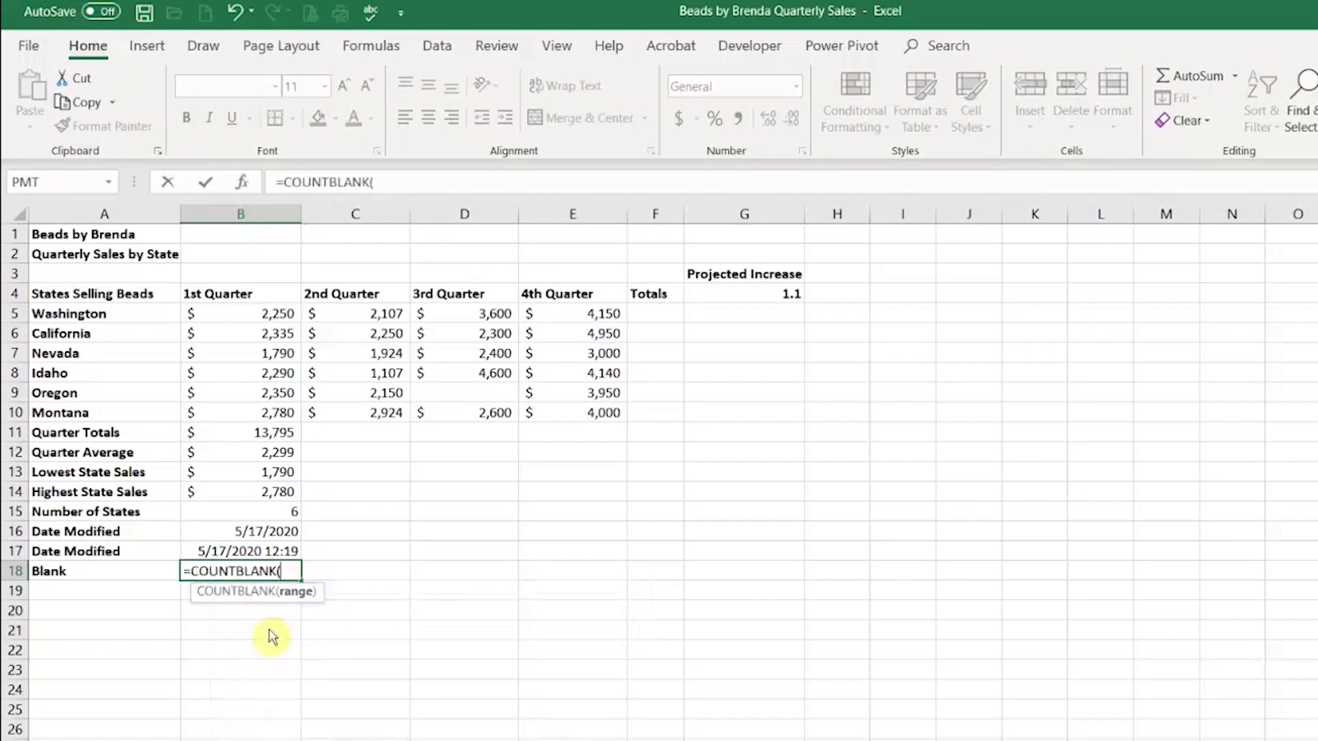
pyautogui.moveTo(268, 317); pyautogui.dragTo(271, 418)
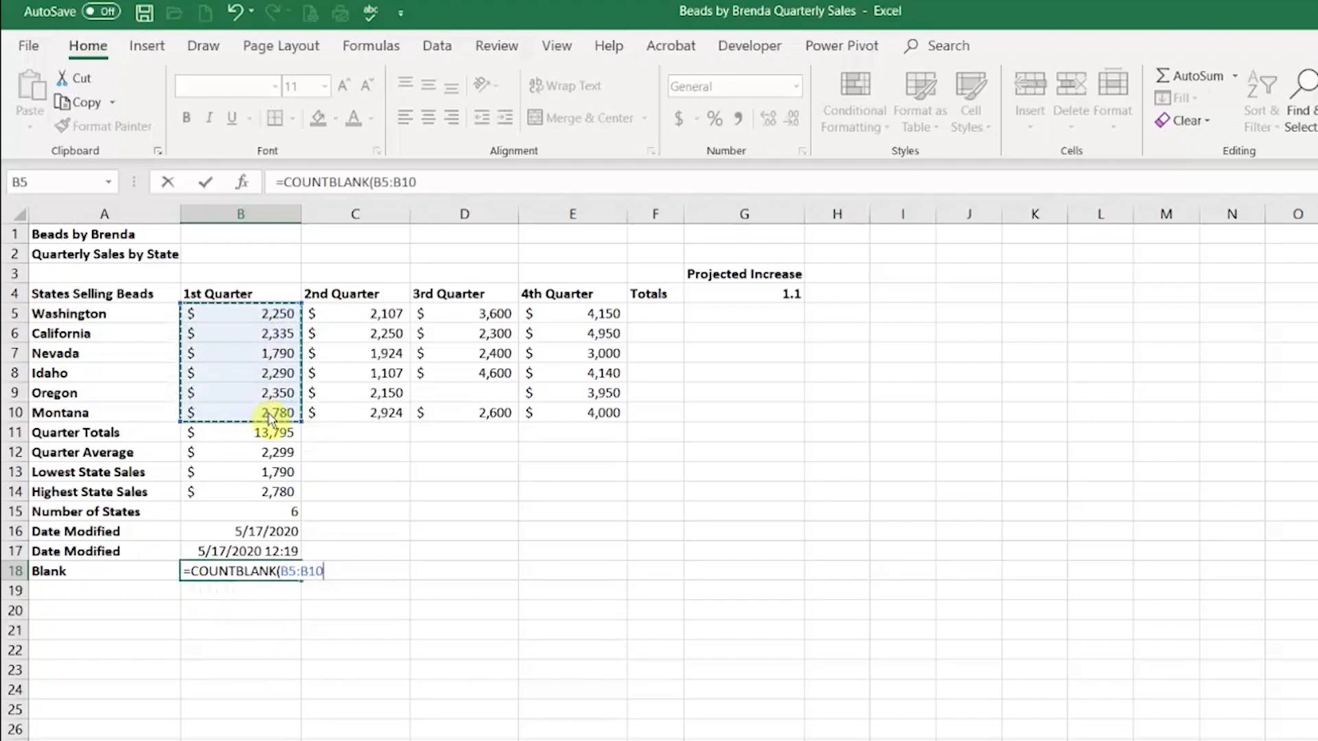
pyautogui.press('Return')
# Step: Clear the summary results in B11:E18 and use Insert Function to put the SUM of B5:B10 in B11
pyautogui.moveTo(271, 433); pyautogui.dragTo(627, 572)
pyautogui.moveTo(628, 576); pyautogui.dragTo(629, 578)
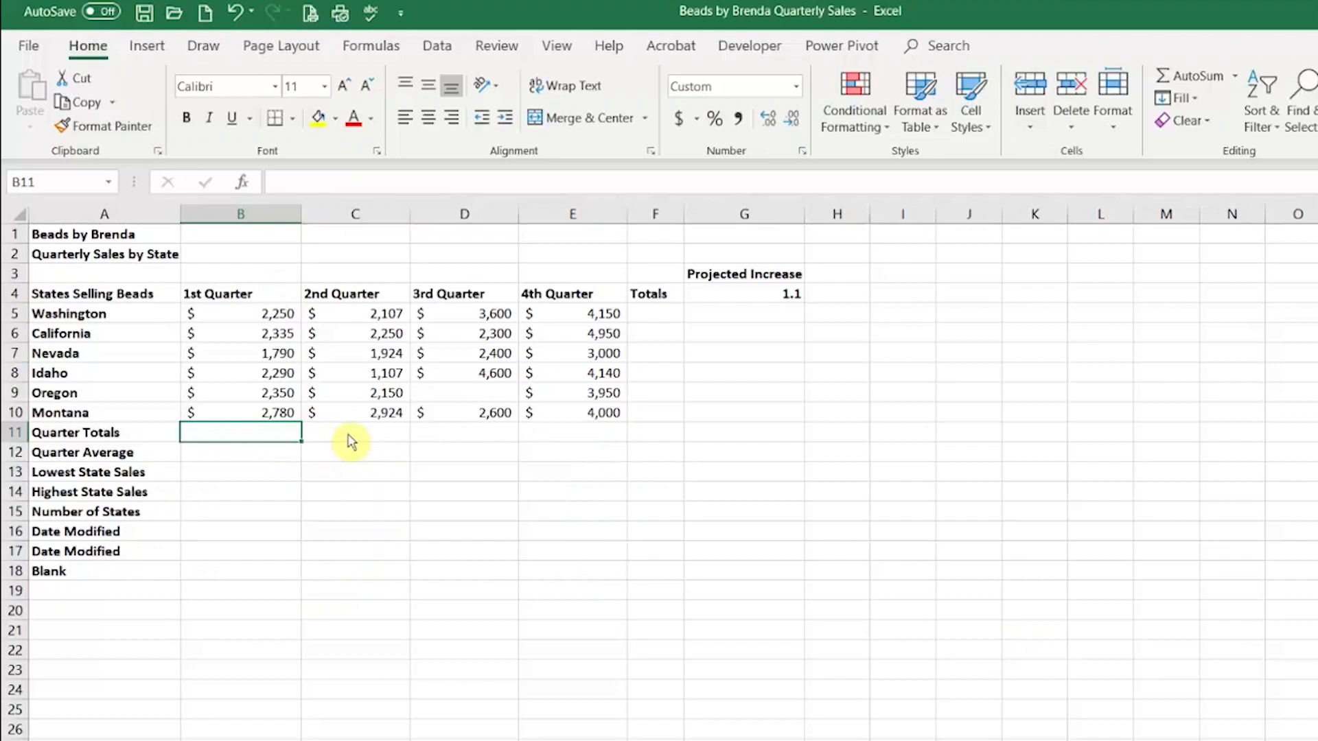
pyautogui.click(242, 184)
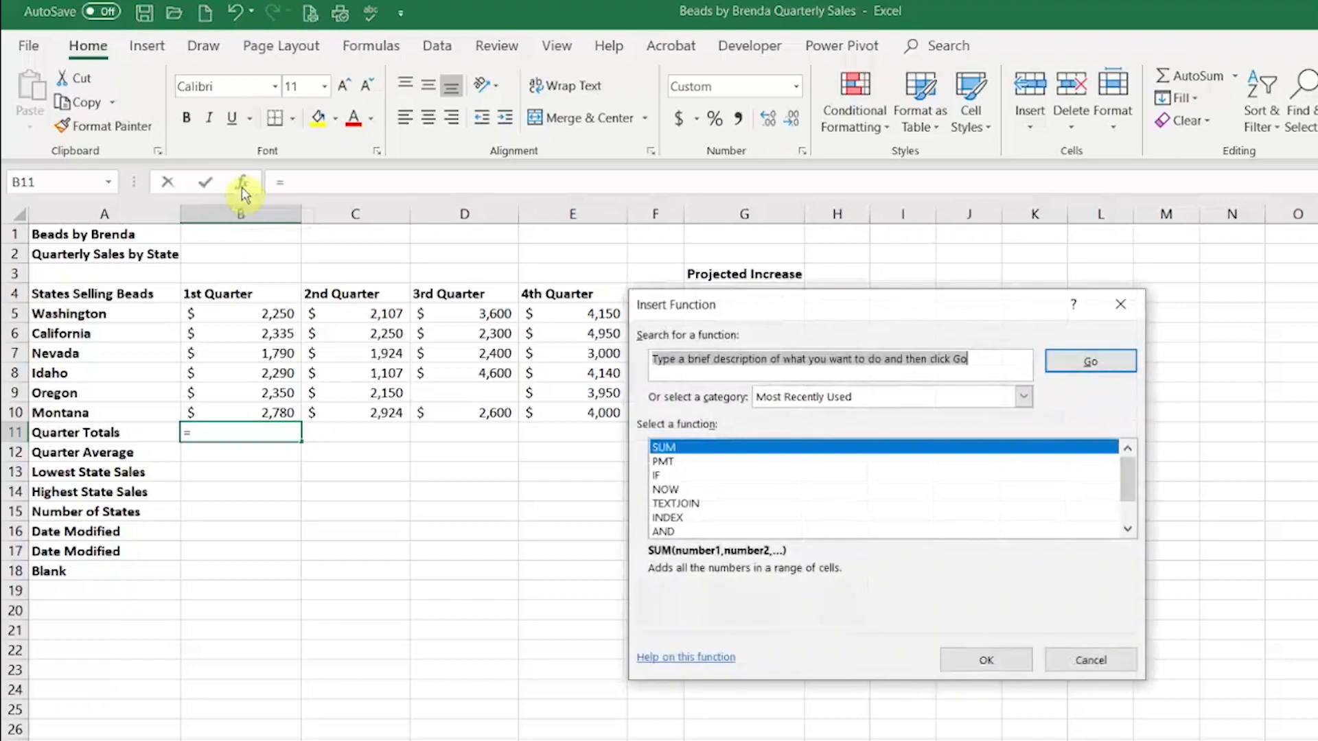
pyautogui.write('sum')
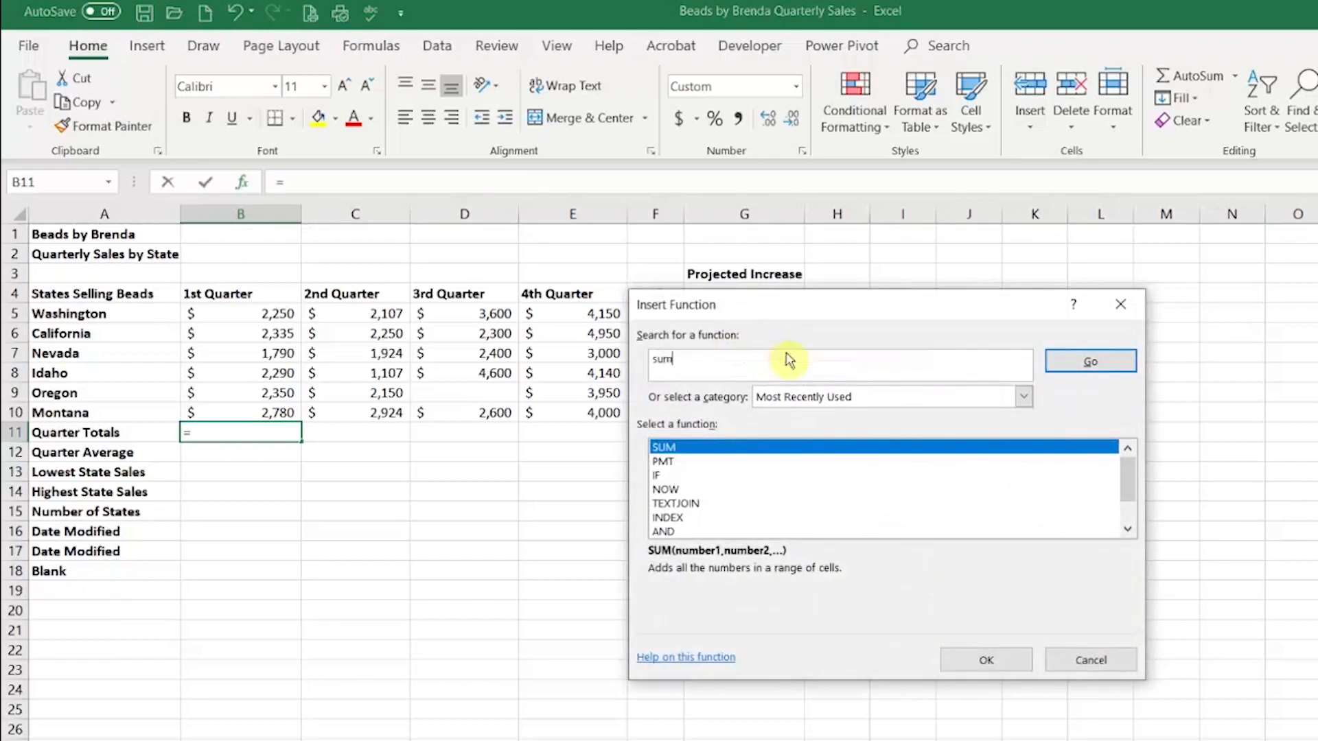
pyautogui.click(1116, 364)
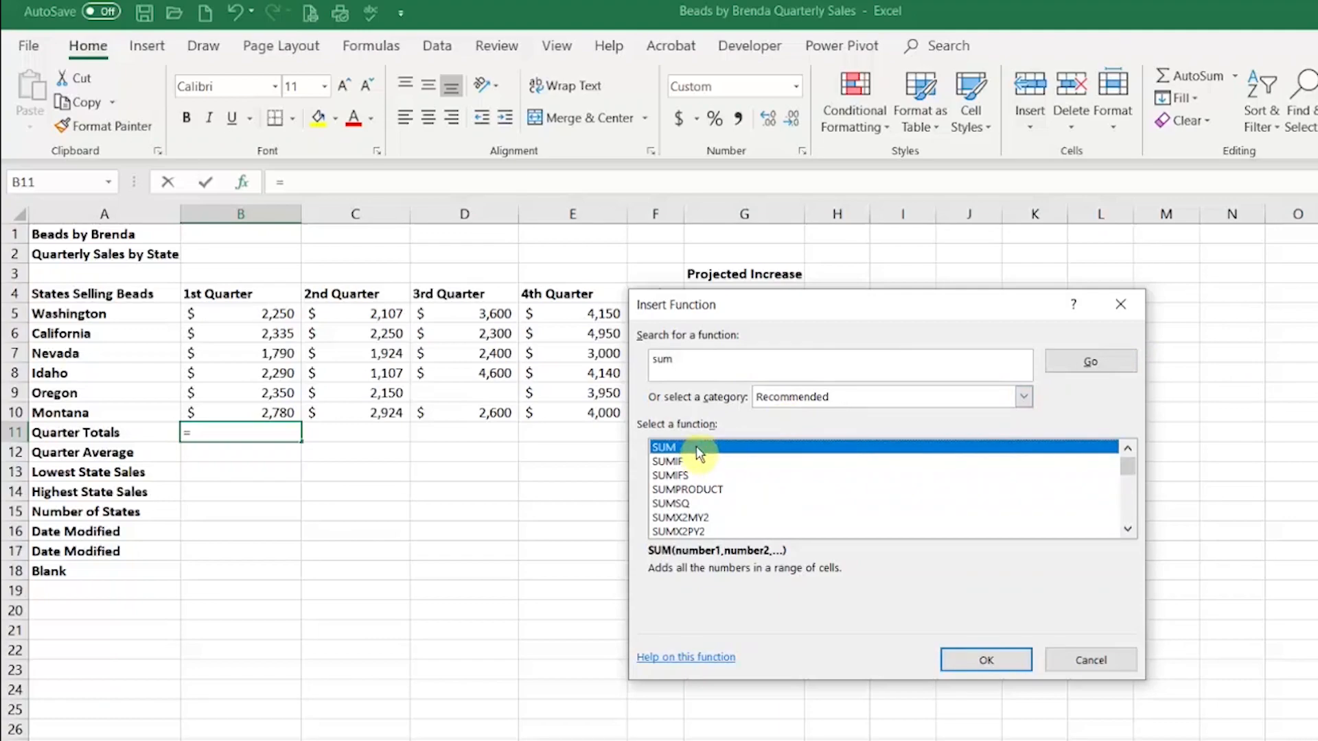
pyautogui.click(986, 660)
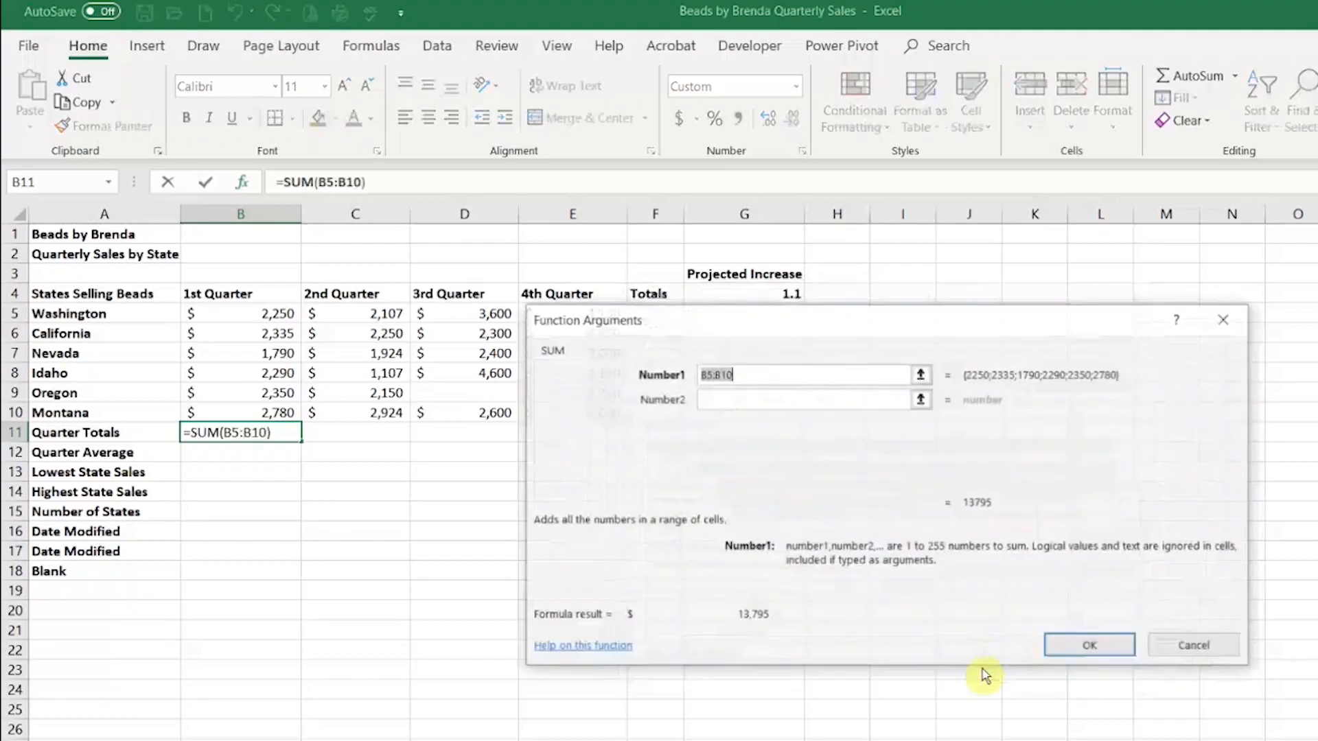
pyautogui.moveTo(609, 325); pyautogui.dragTo(398, 302)
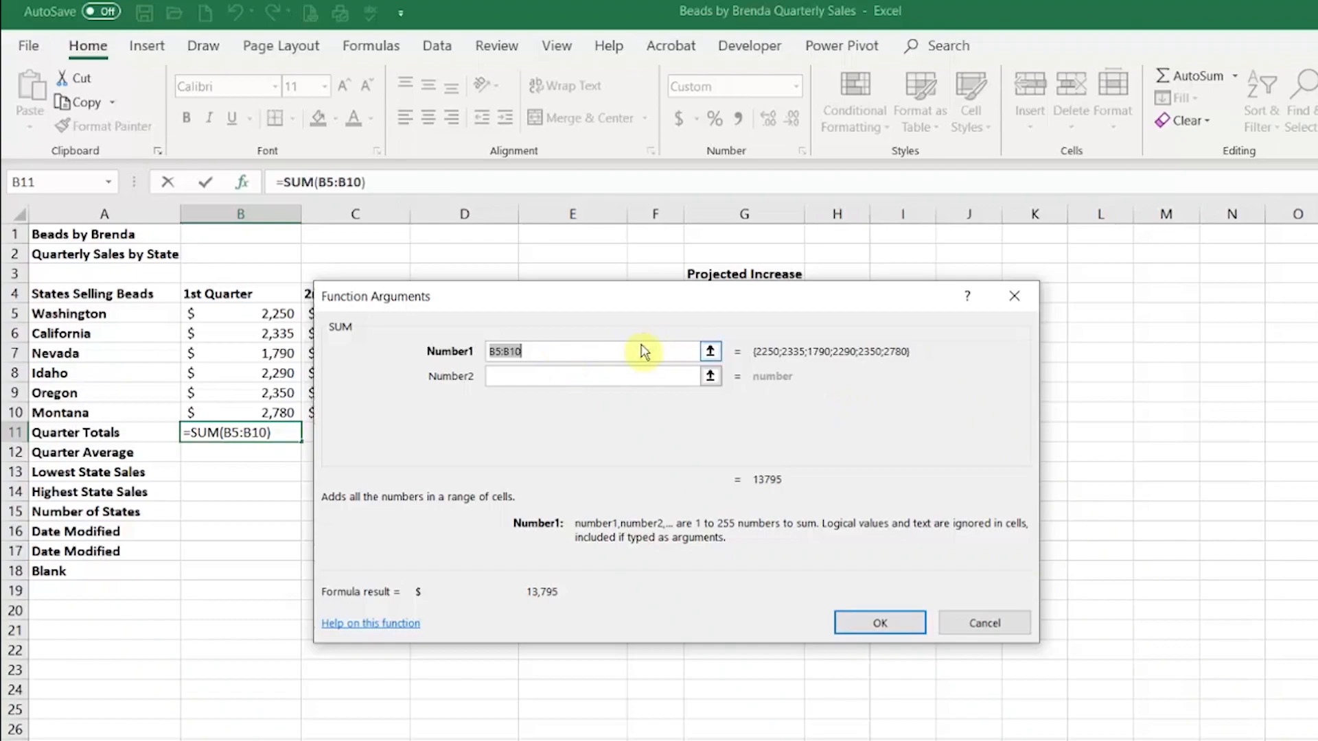
pyautogui.click(885, 623)
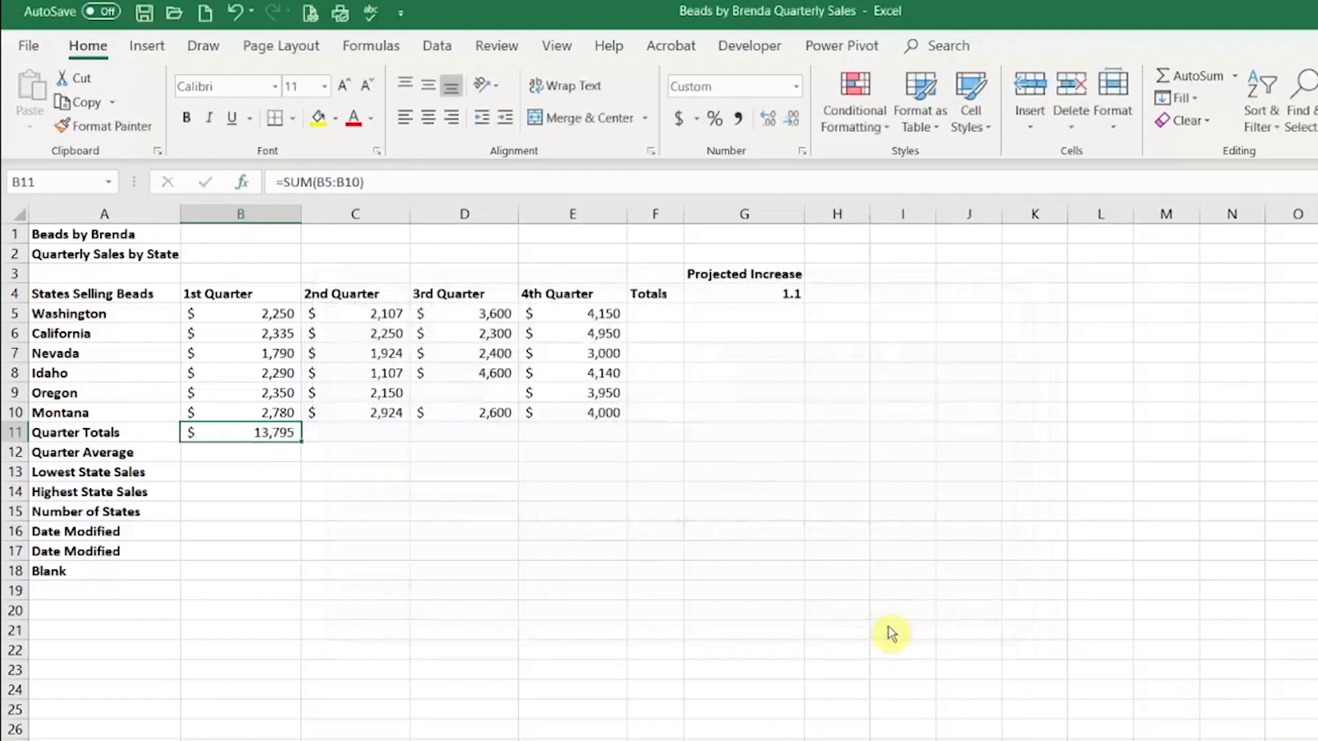
# Step: Use Insert Function to find AVERAGE and put the average of B5:B10 in Quarter Average cell B12
pyautogui.click(259, 450)
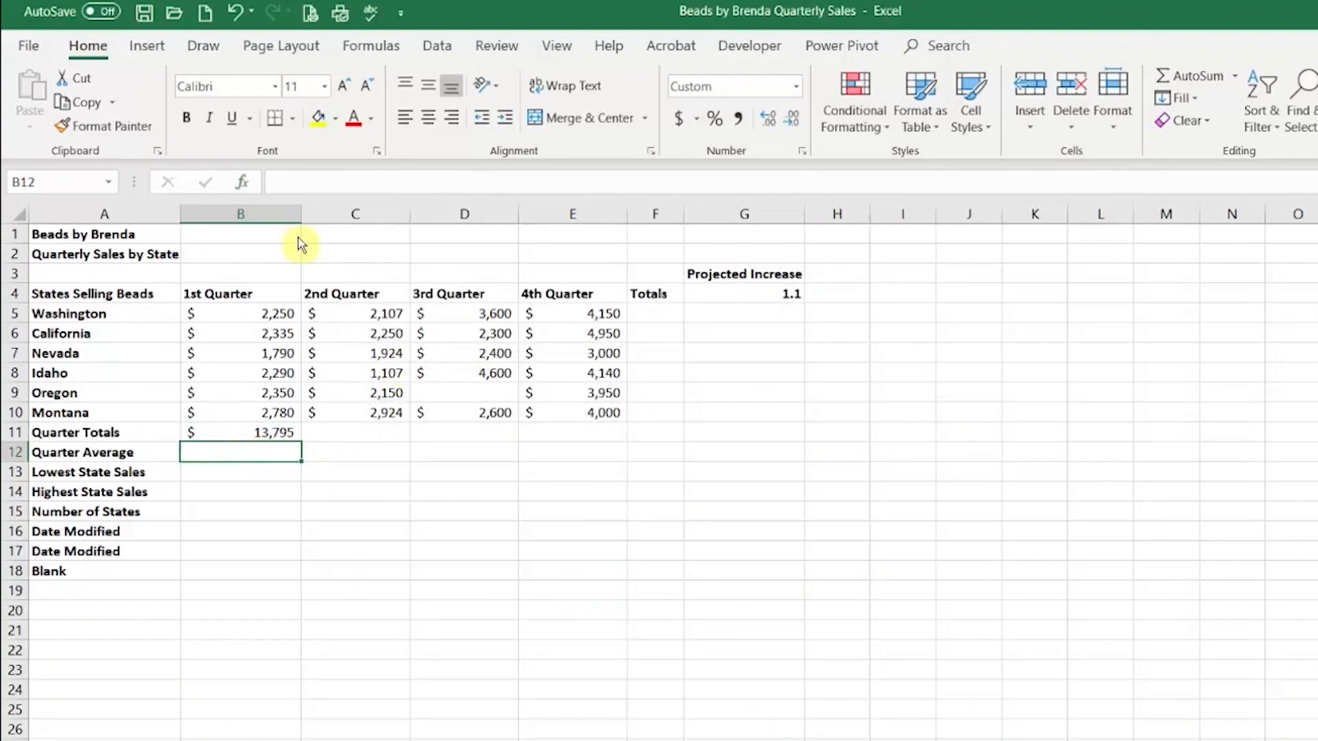
pyautogui.click(242, 184)
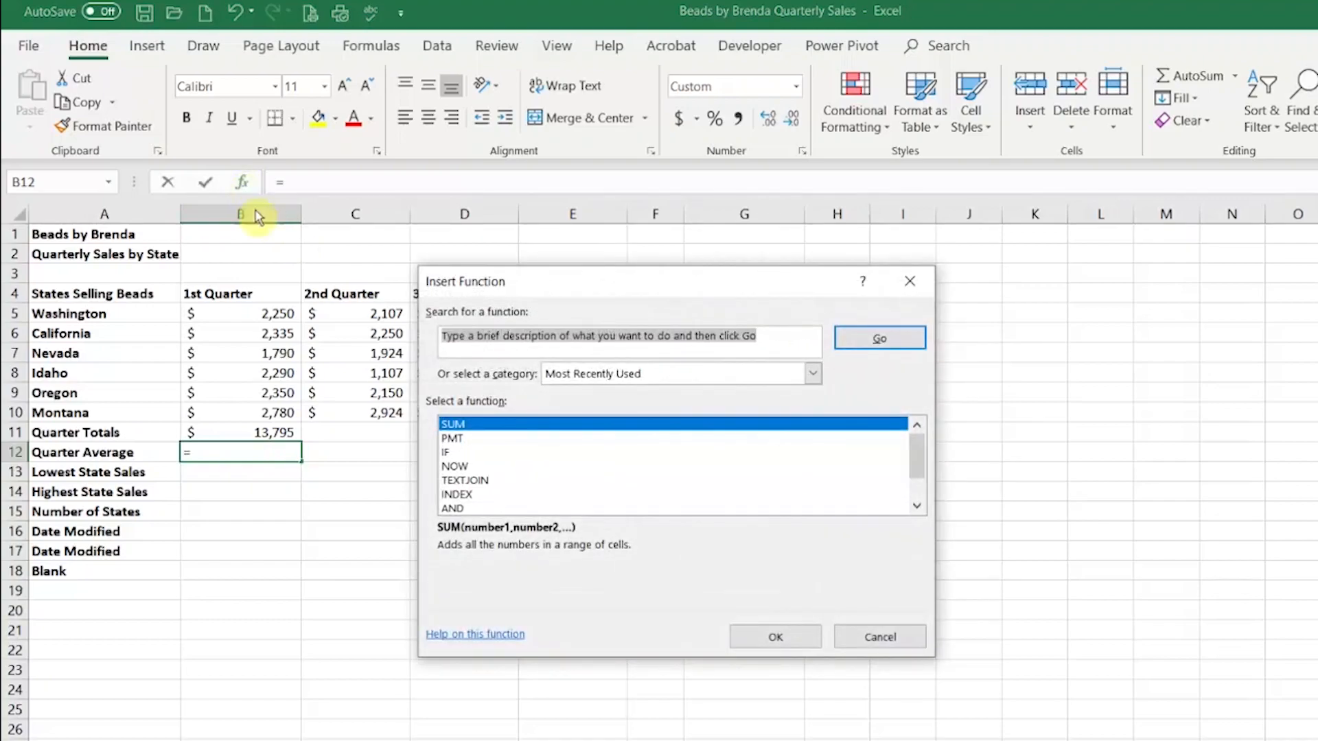
pyautogui.write('average')
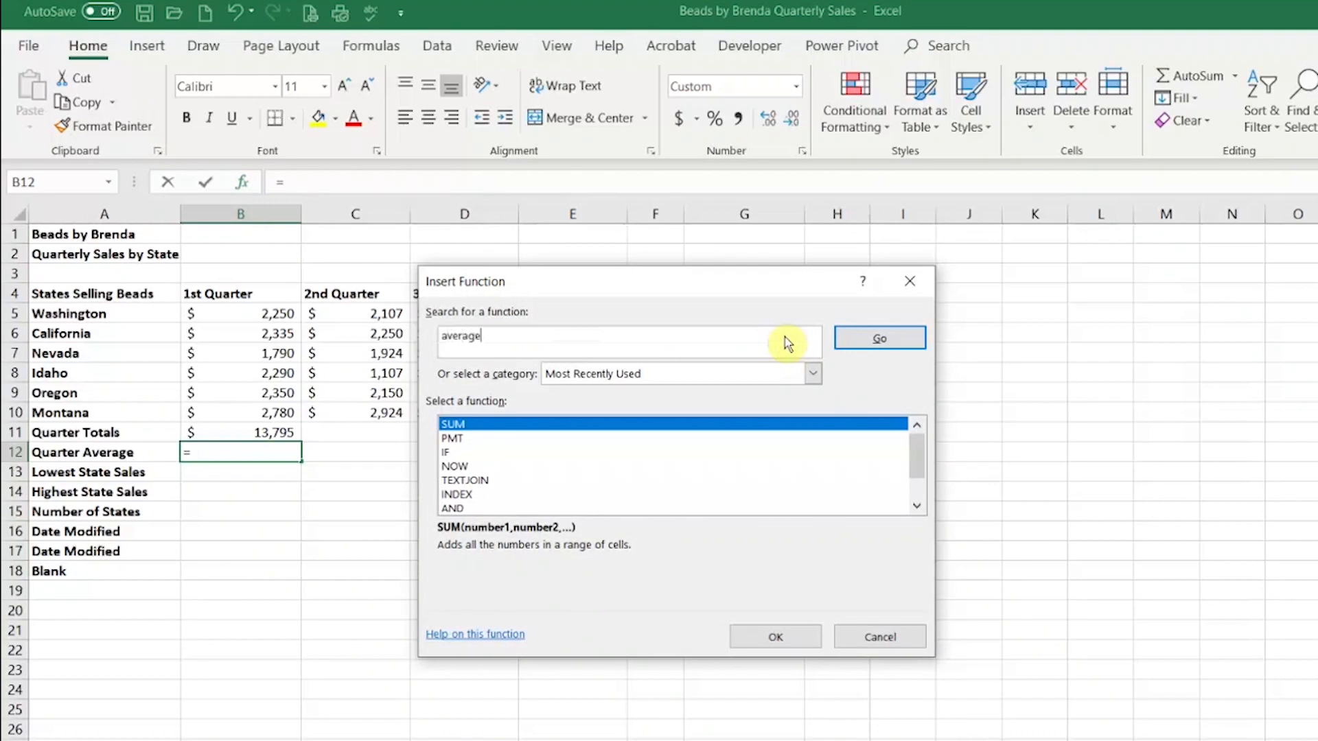
pyautogui.click(909, 338)
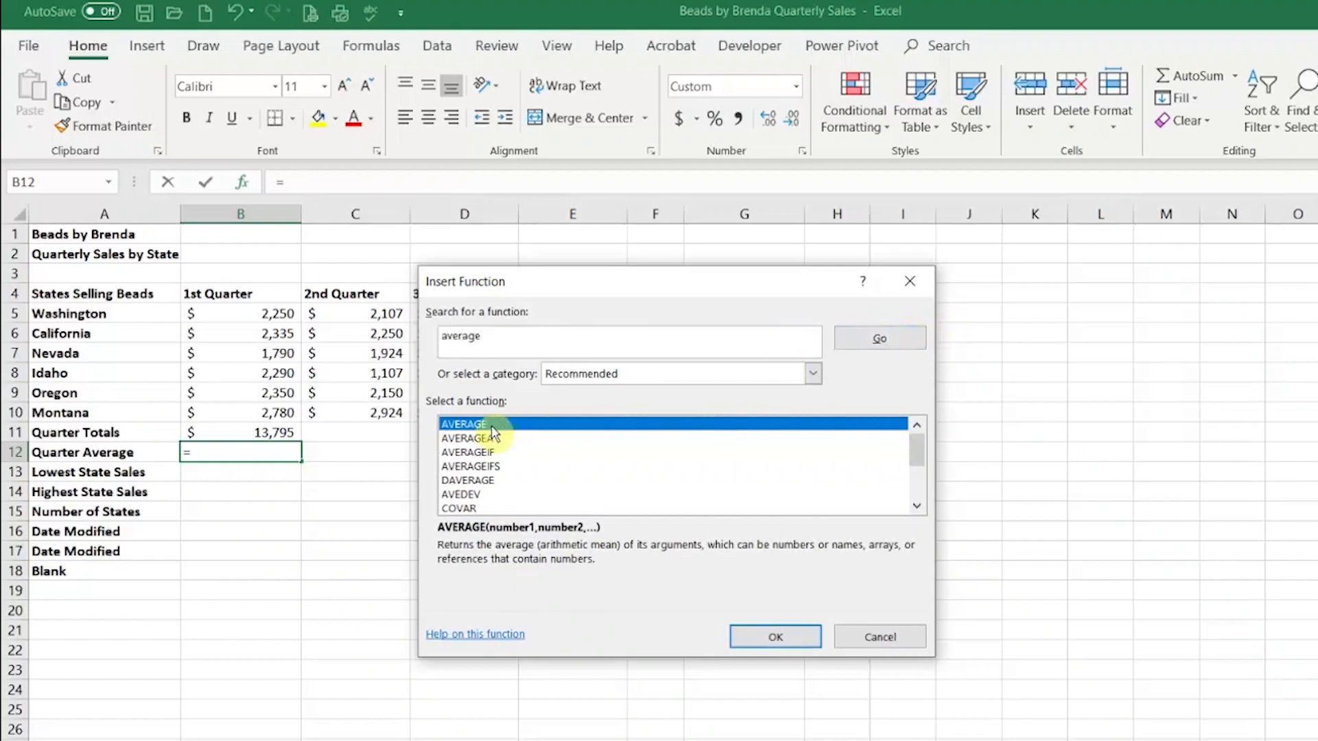
pyautogui.click(755, 642)
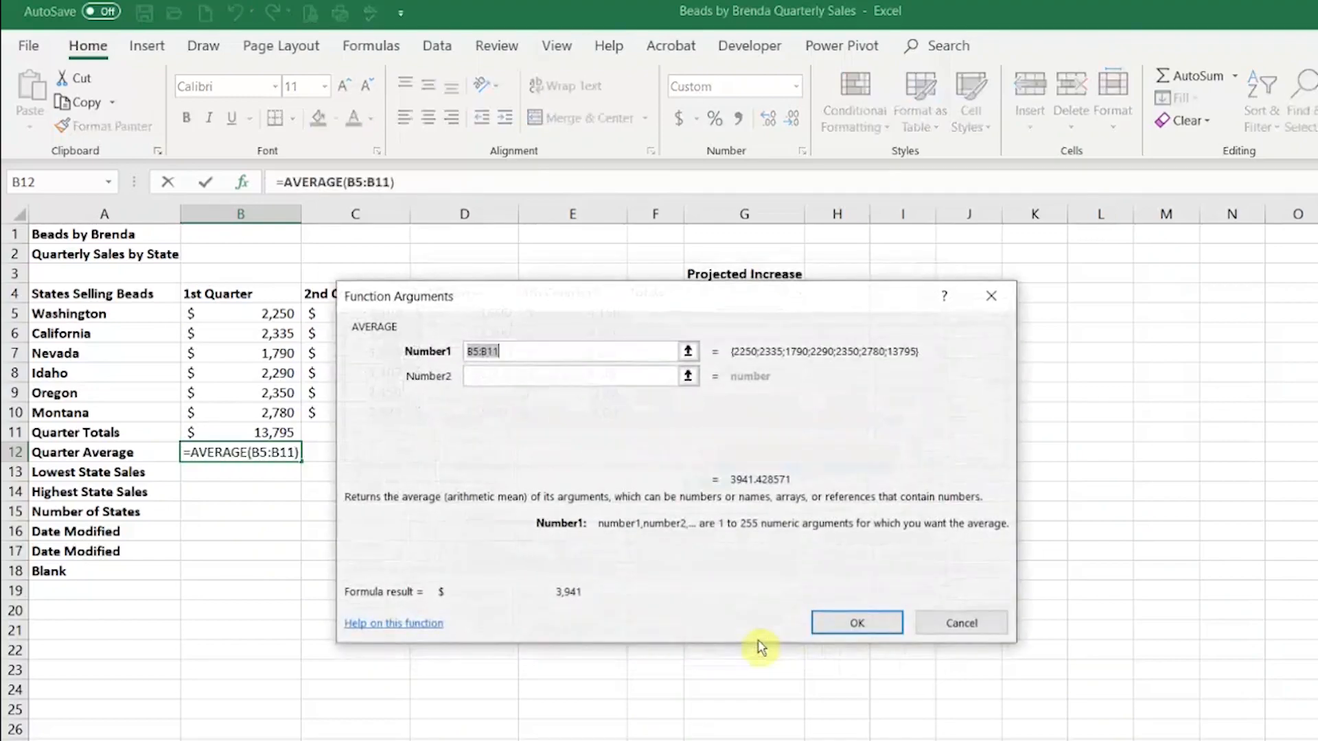
pyautogui.moveTo(676, 313); pyautogui.dragTo(698, 314)
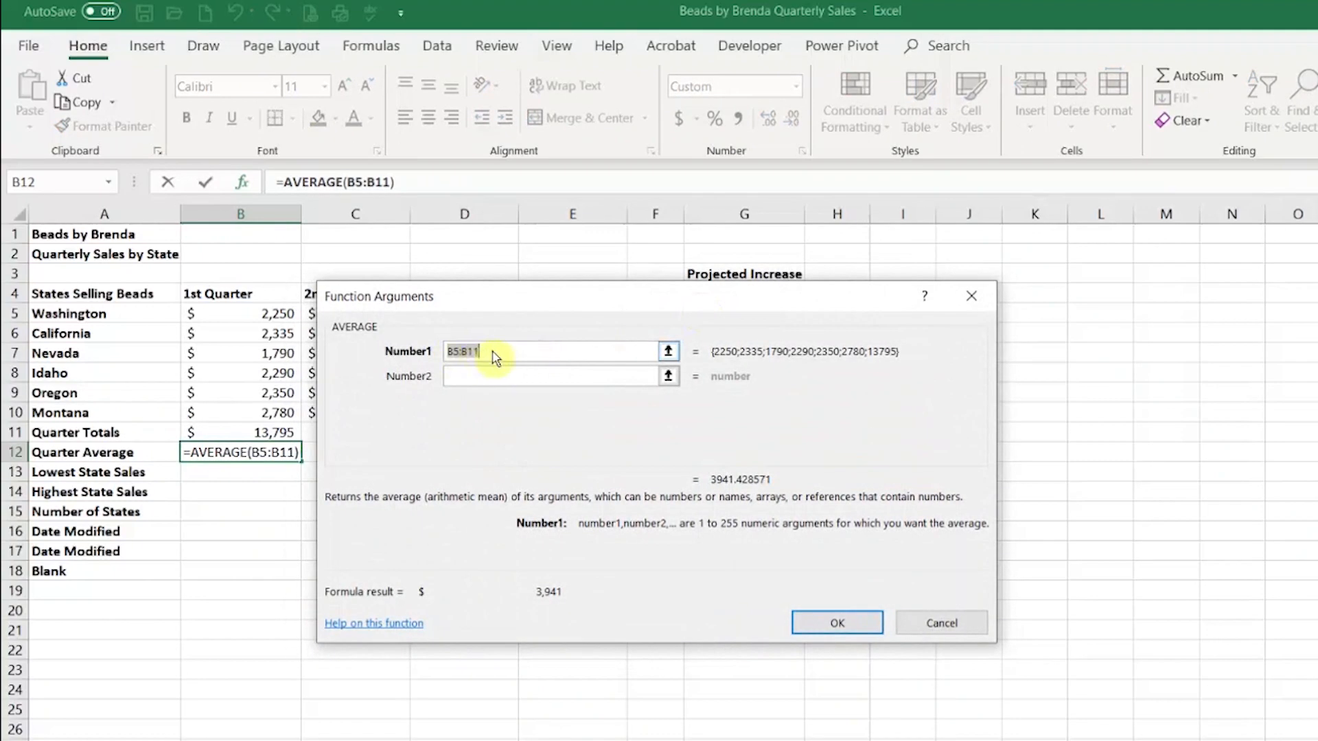
pyautogui.moveTo(273, 317); pyautogui.dragTo(271, 420)
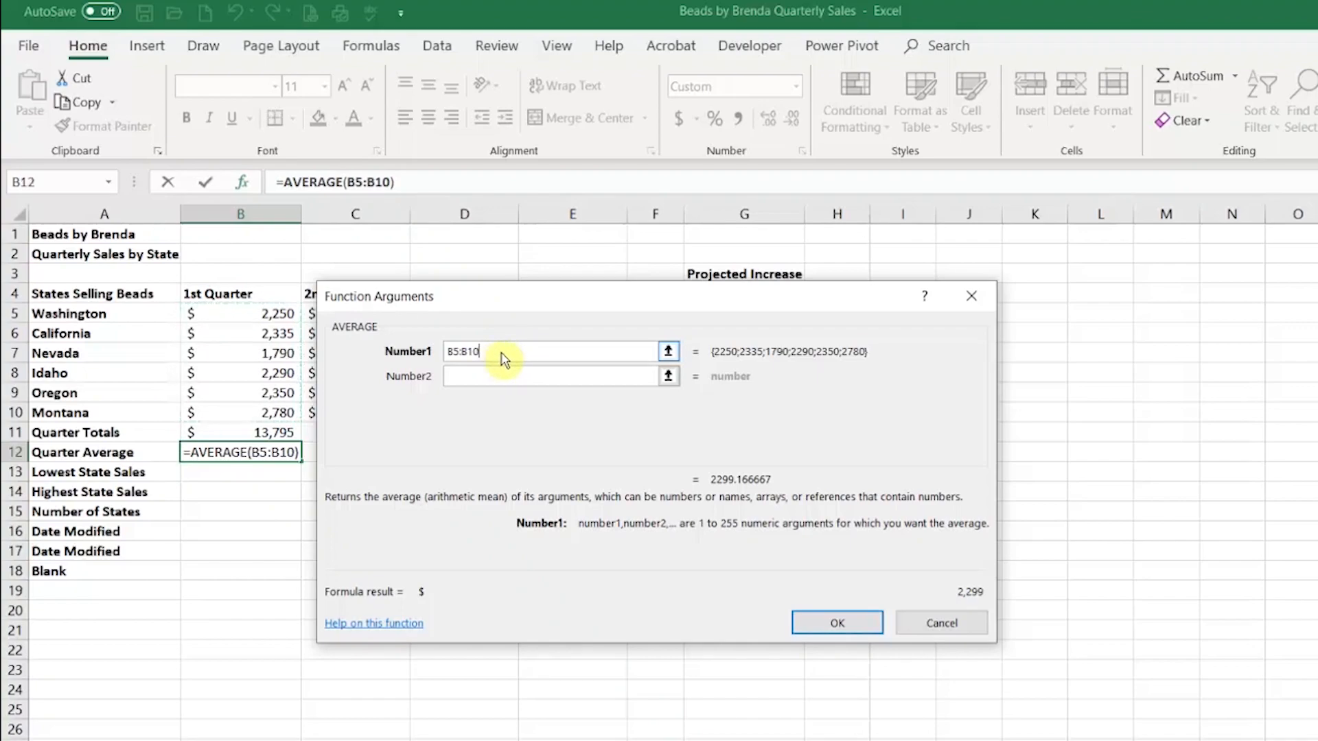
pyautogui.click(846, 626)
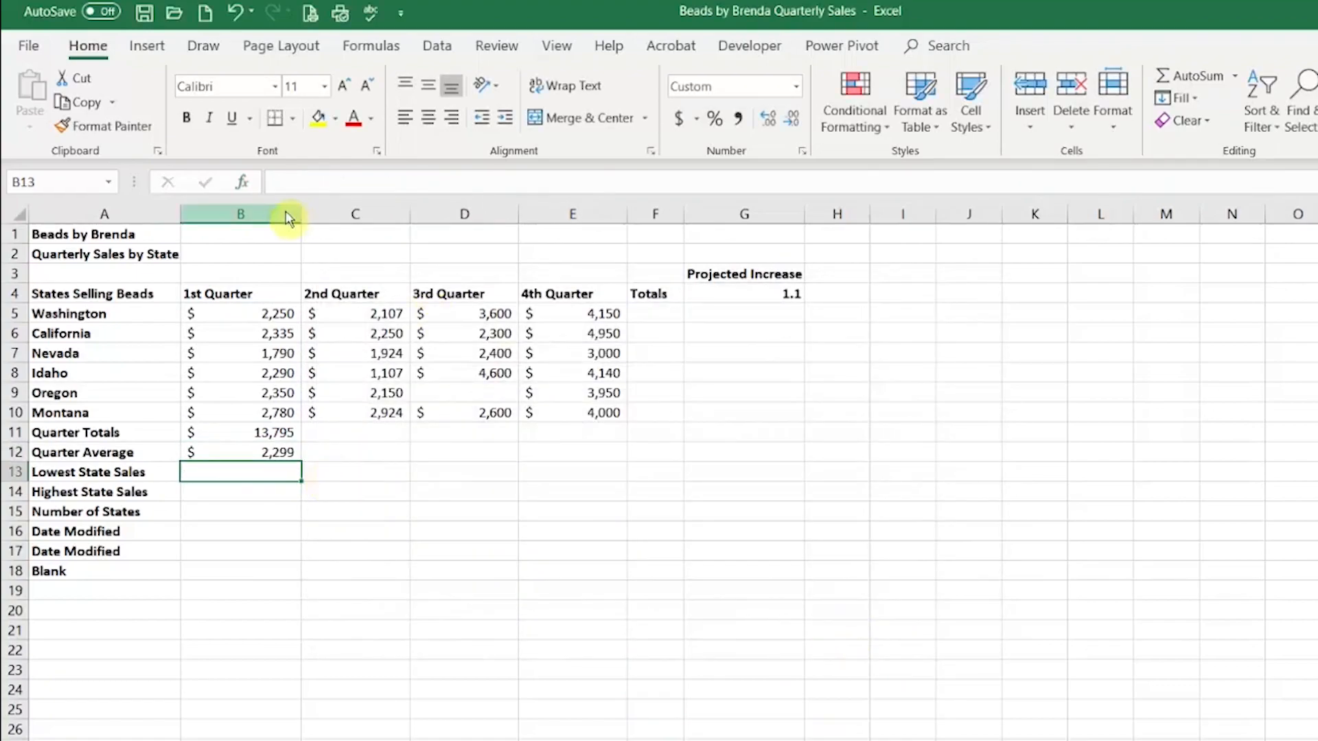
# Step: Use Insert Function to find MIN and put the lowest value of B5:B10 in B13
pyautogui.click(244, 181)
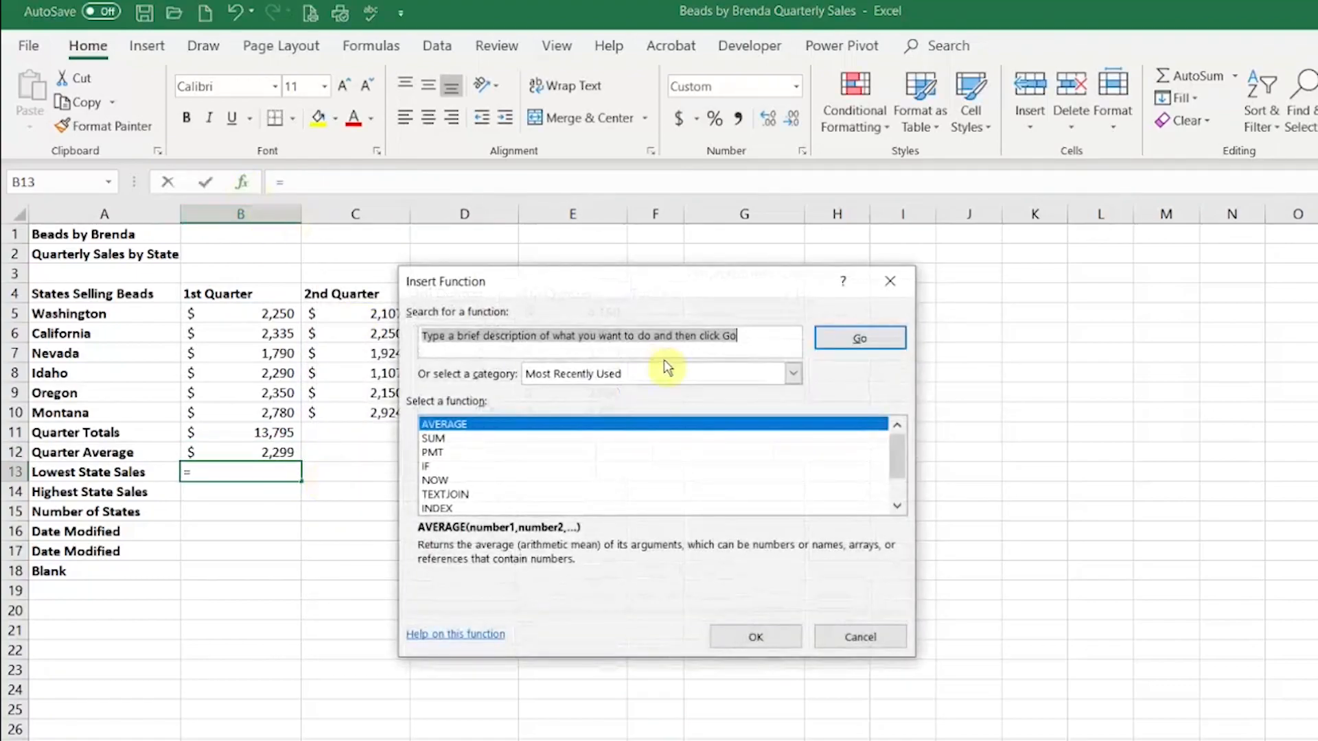
pyautogui.write('min')
pyautogui.click(857, 338)
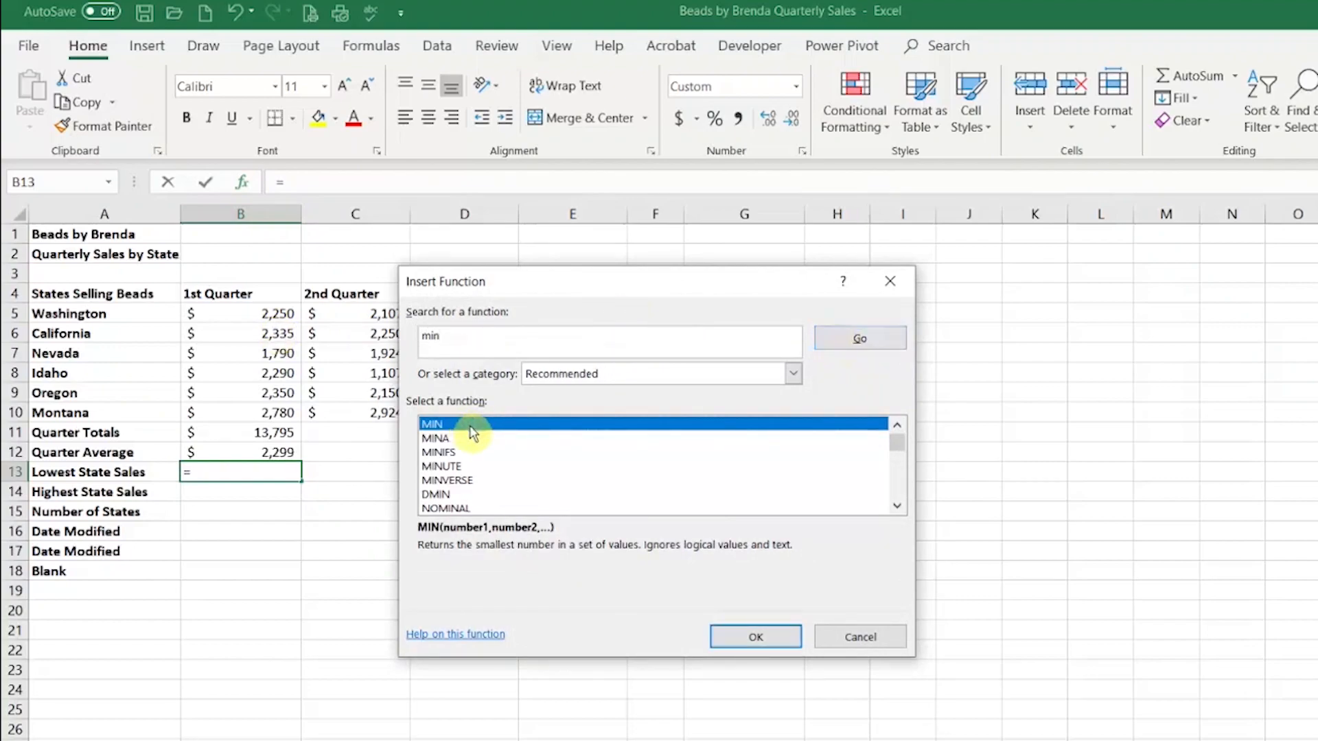
pyautogui.click(755, 637)
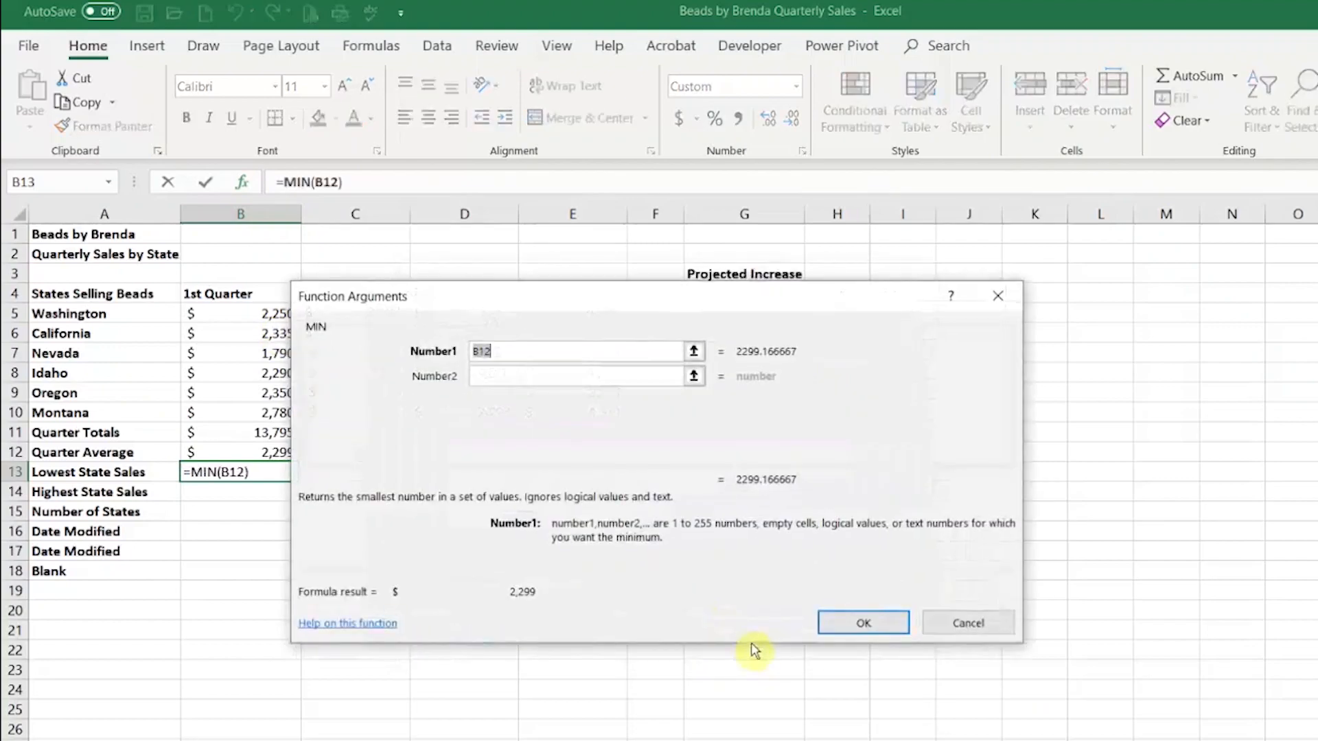
pyautogui.moveTo(479, 311); pyautogui.dragTo(554, 311)
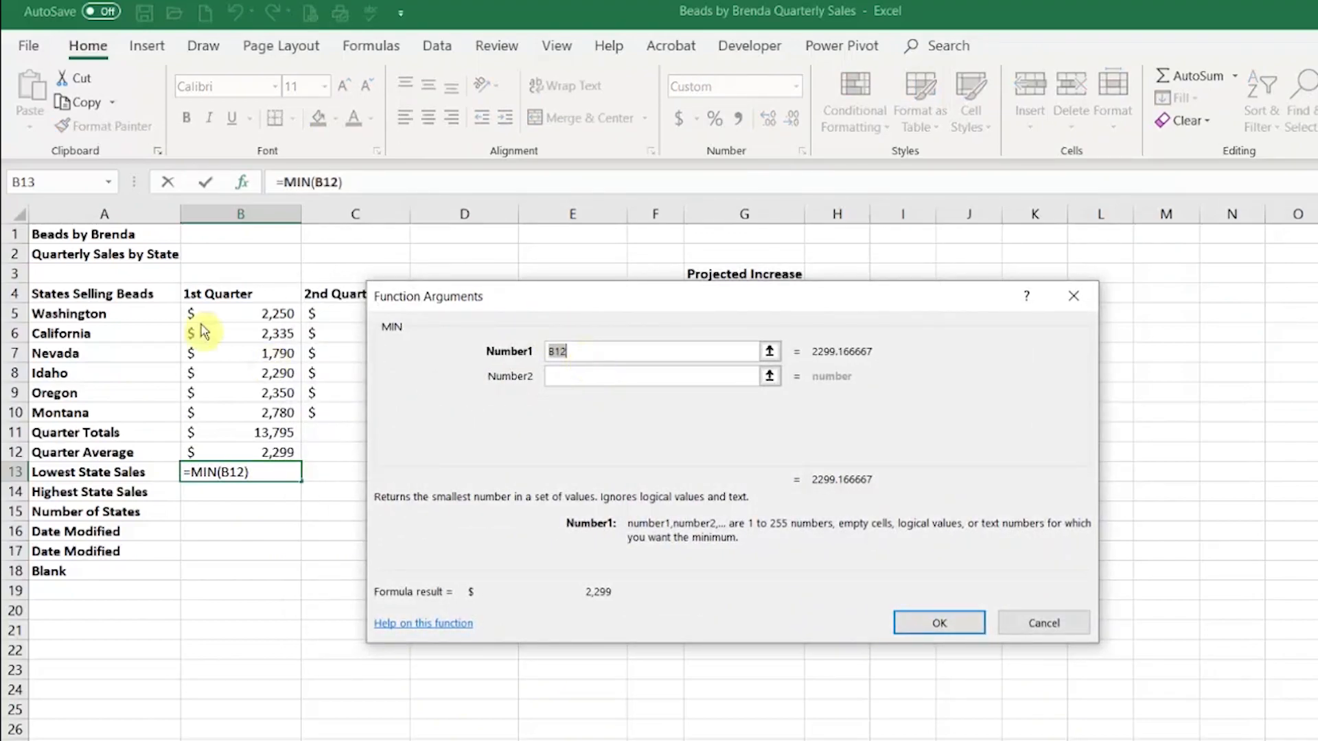
pyautogui.moveTo(234, 319); pyautogui.dragTo(237, 414)
pyautogui.click(939, 622)
# Step: Use Insert Function to find MAX and put the highest value of B5:B10 in B14
pyautogui.click(263, 503)
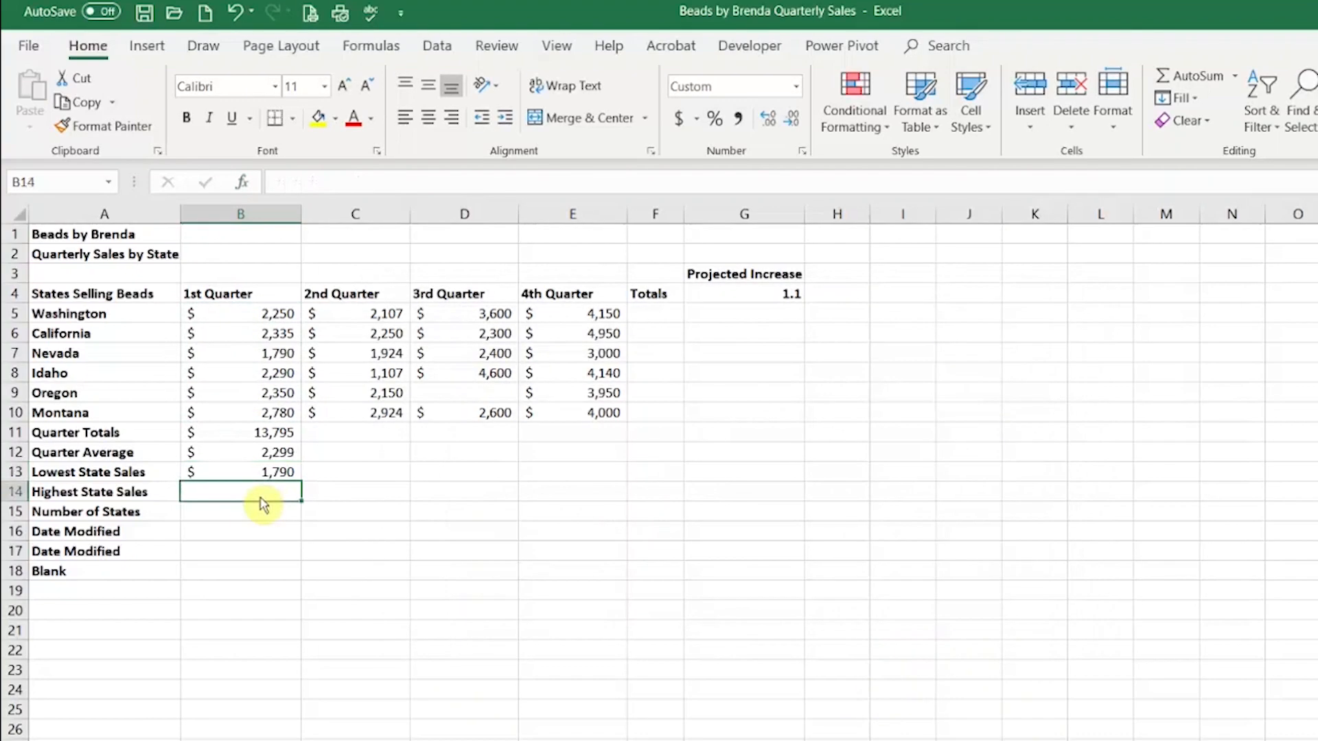
pyautogui.click(241, 184)
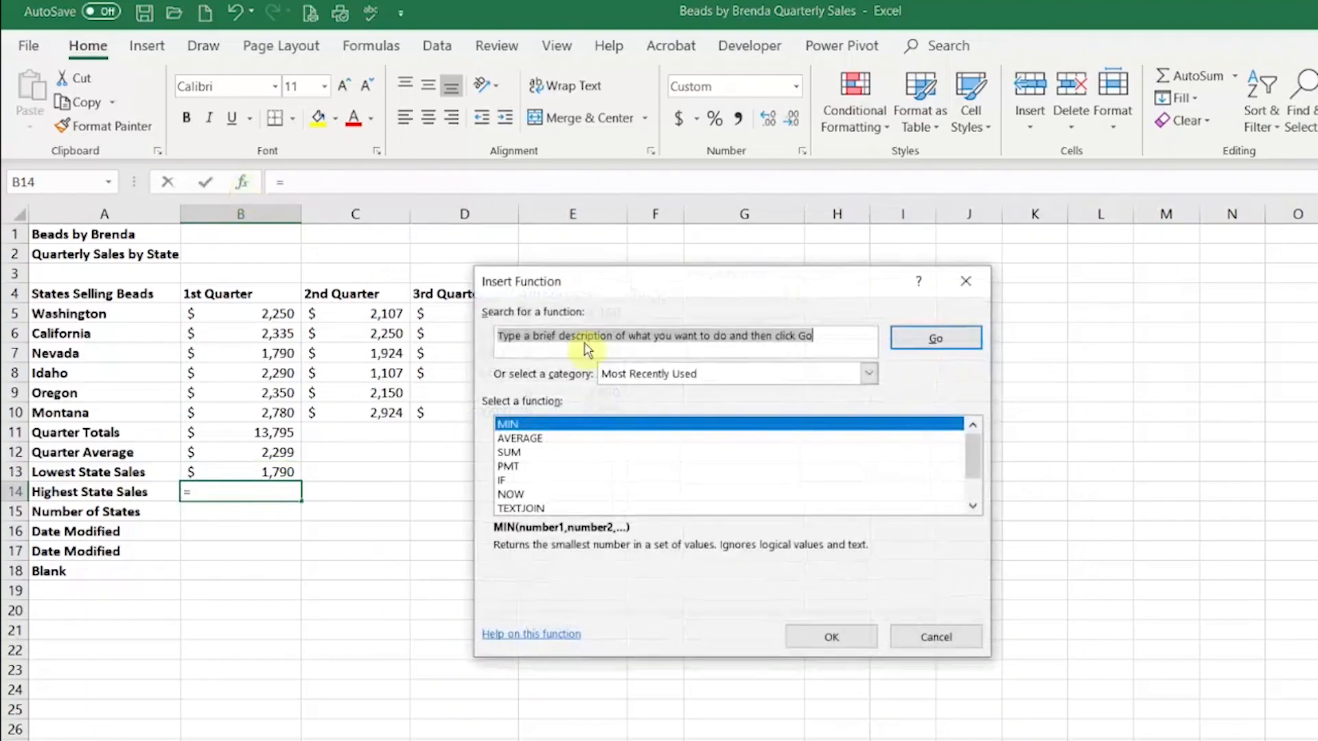
pyautogui.moveTo(683, 300); pyautogui.dragTo(573, 283)
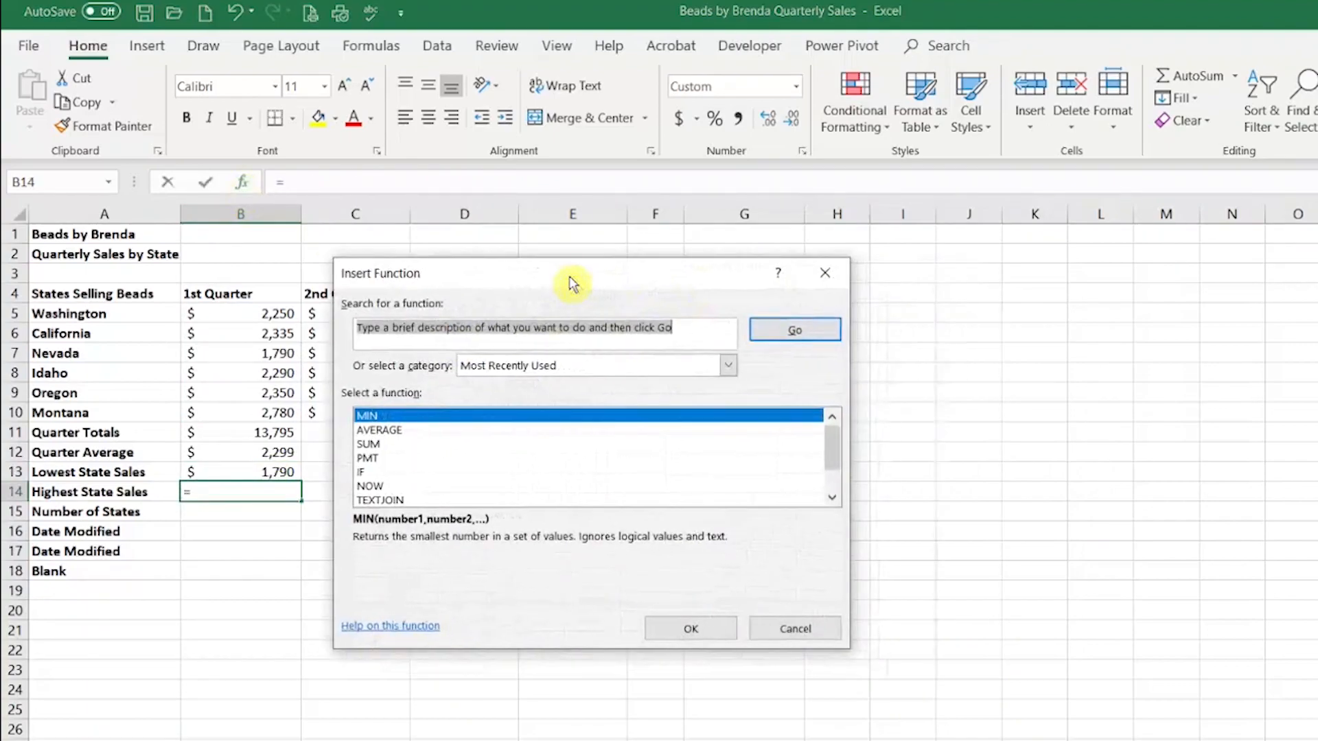
pyautogui.write('max')
pyautogui.press('Return')
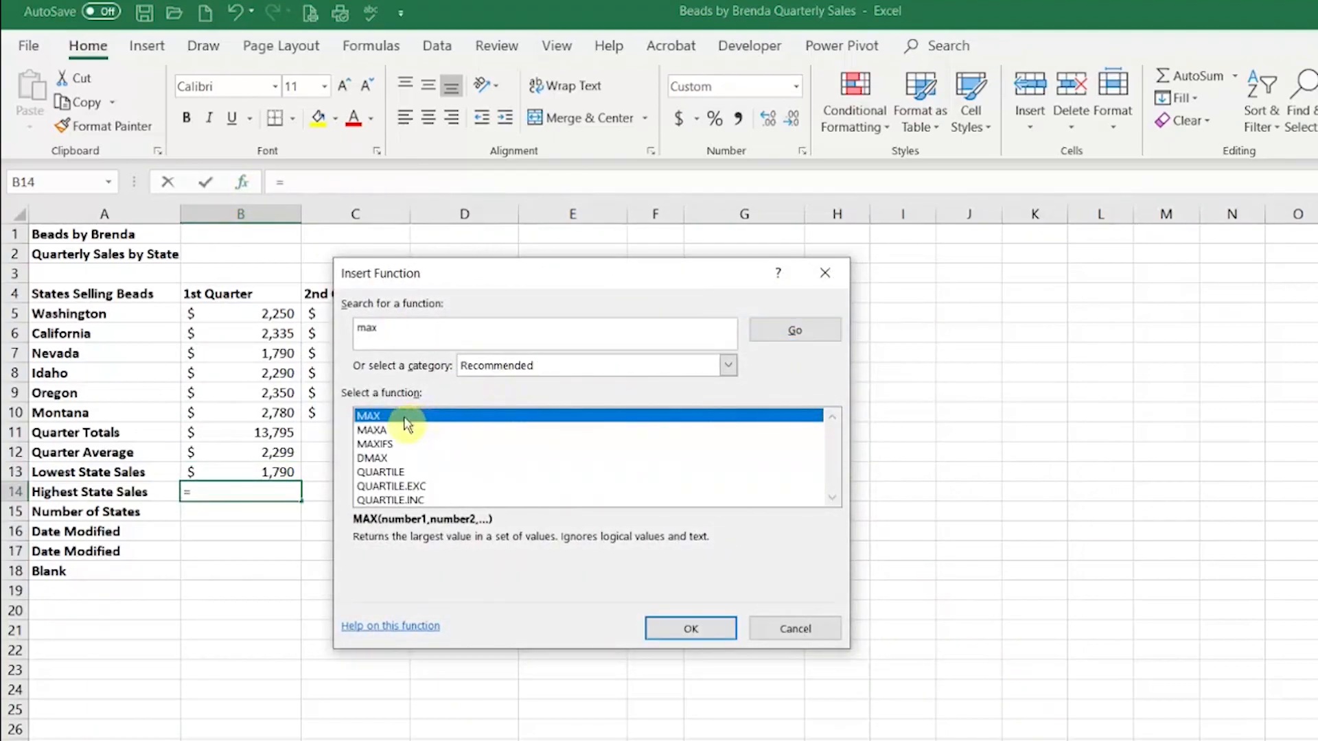
pyautogui.click(690, 629)
pyautogui.moveTo(348, 302); pyautogui.dragTo(427, 314)
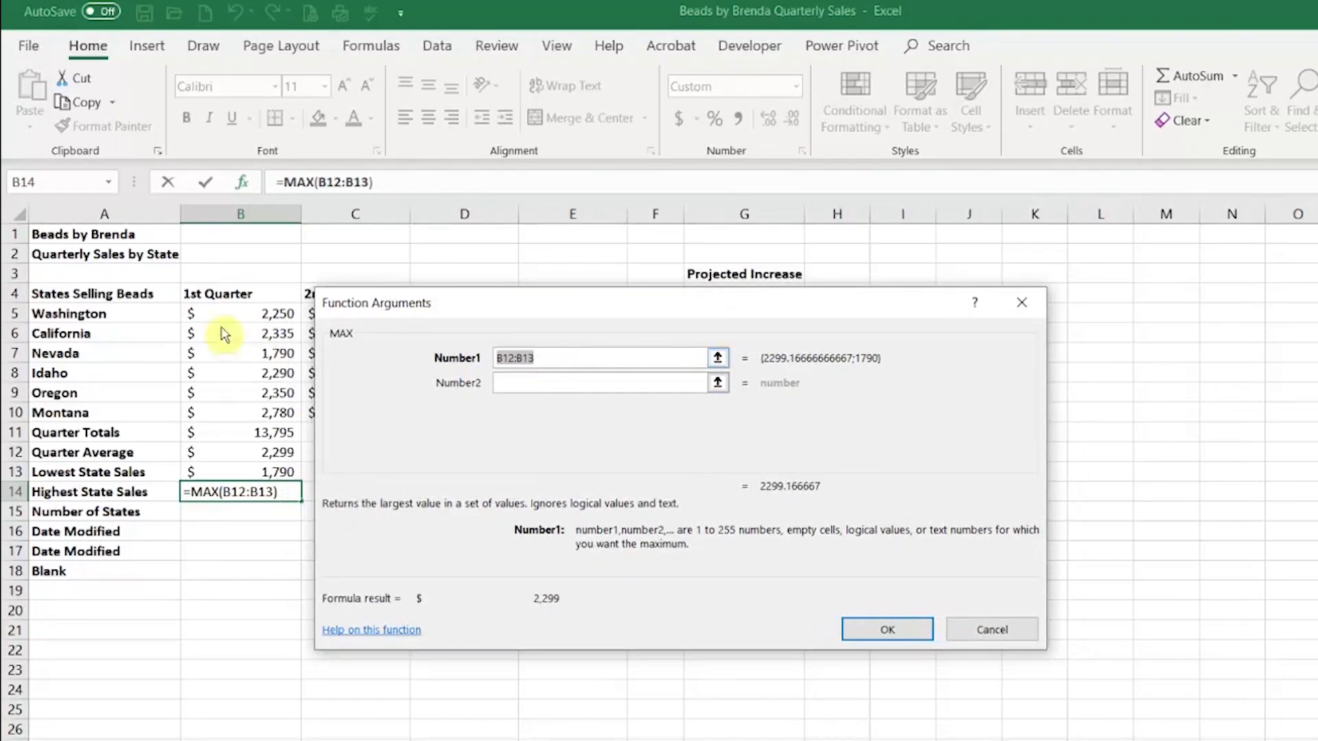
pyautogui.moveTo(216, 317); pyautogui.dragTo(241, 413)
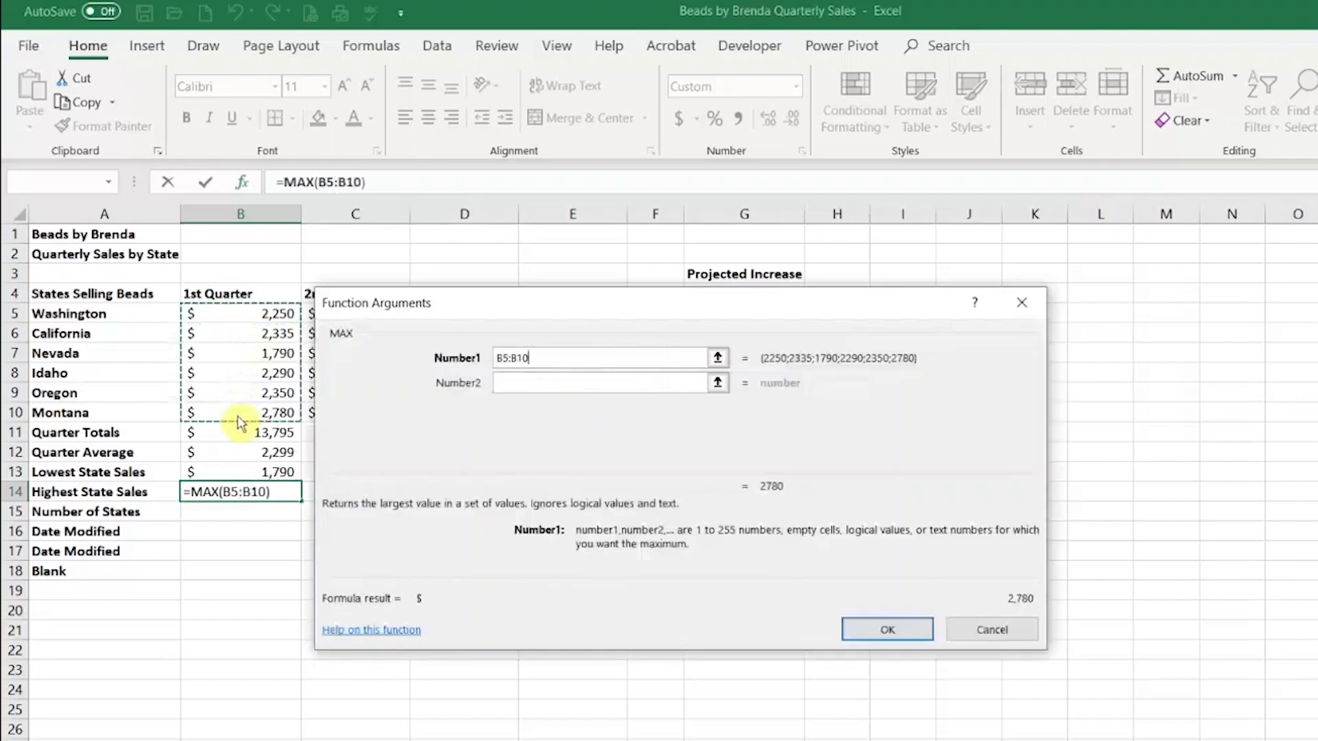
pyautogui.click(916, 631)
# Step: Use Insert Function to find COUNT and count the numbers in B5:B10 for Number of States in B15
pyautogui.press('Down')
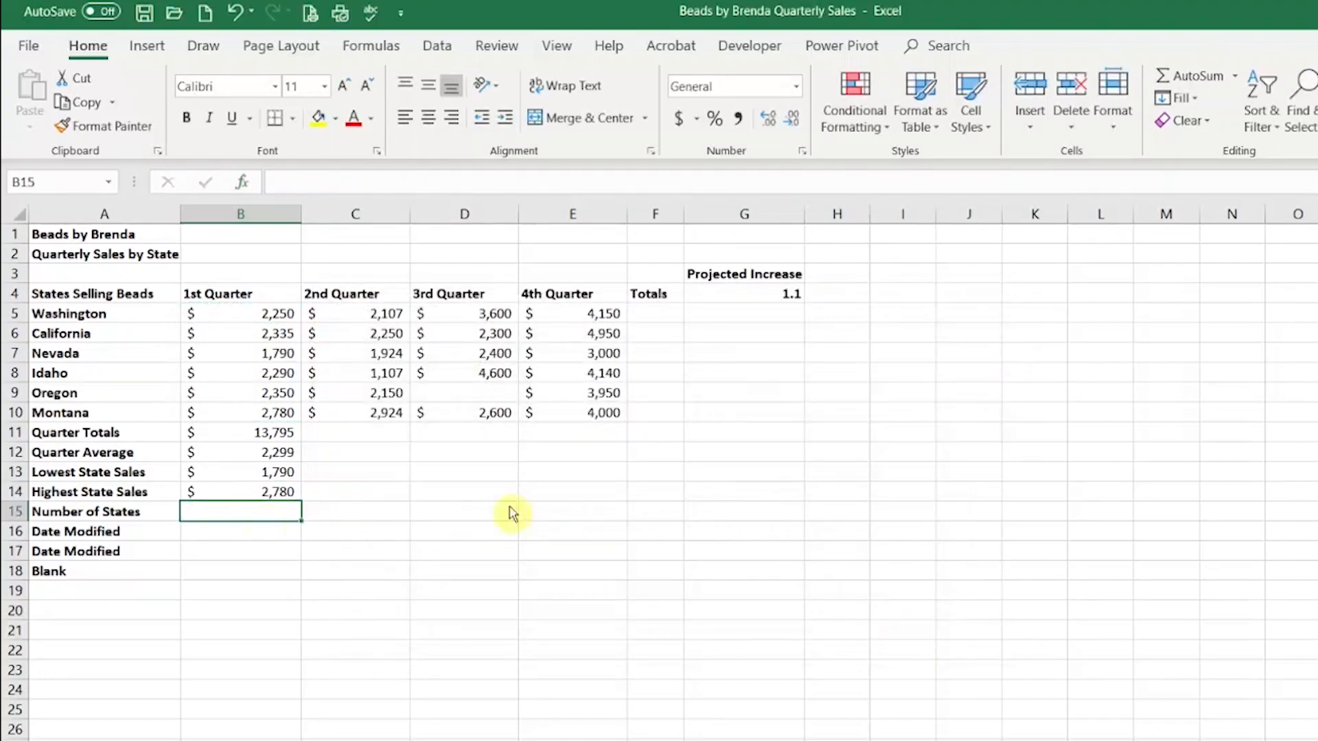
pyautogui.click(242, 182)
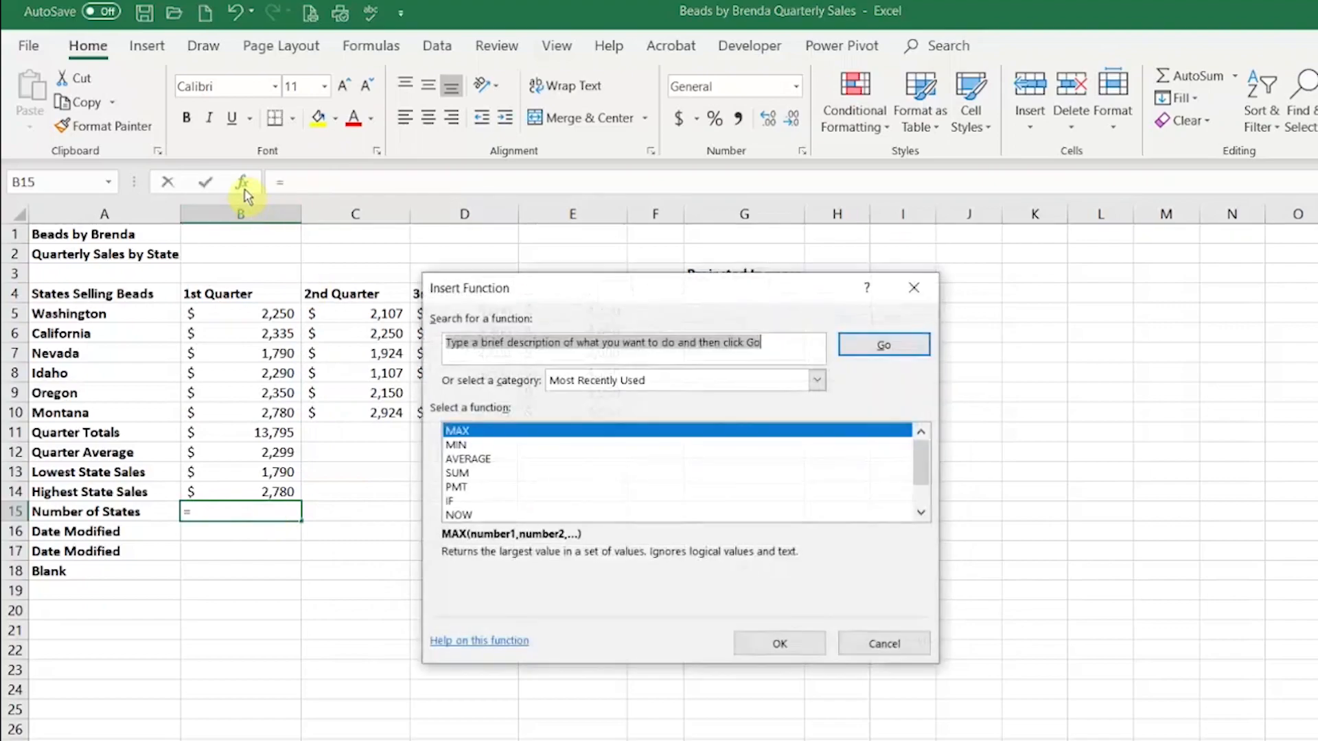
pyautogui.write('count')
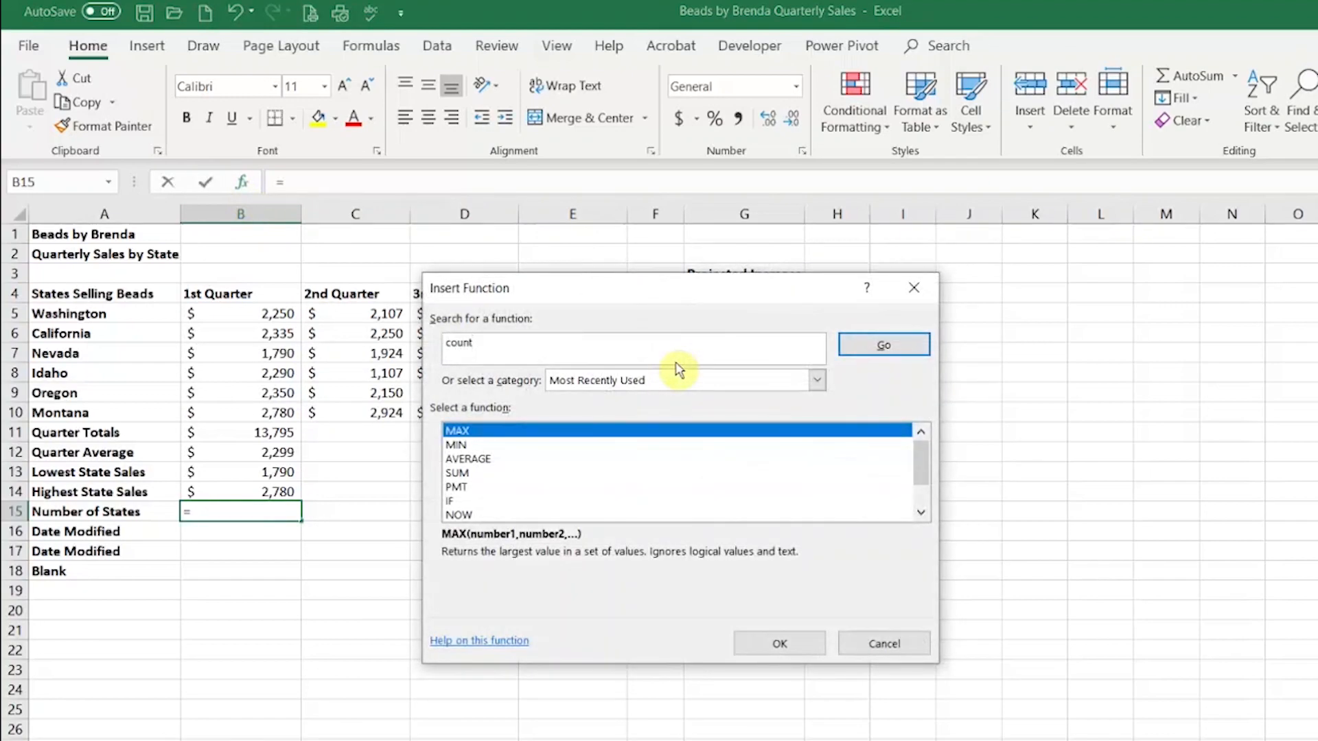
pyautogui.click(899, 354)
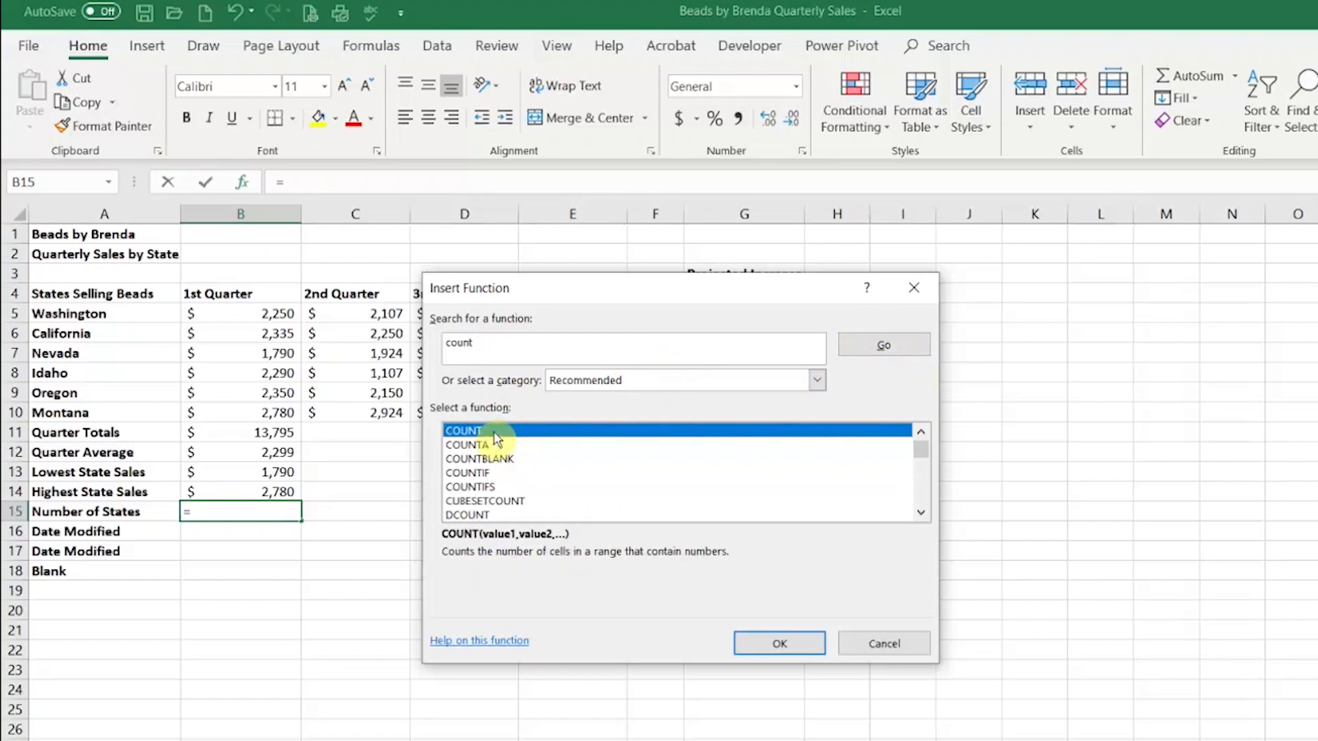
pyautogui.click(761, 643)
pyautogui.moveTo(259, 316); pyautogui.dragTo(253, 413)
pyautogui.click(890, 627)
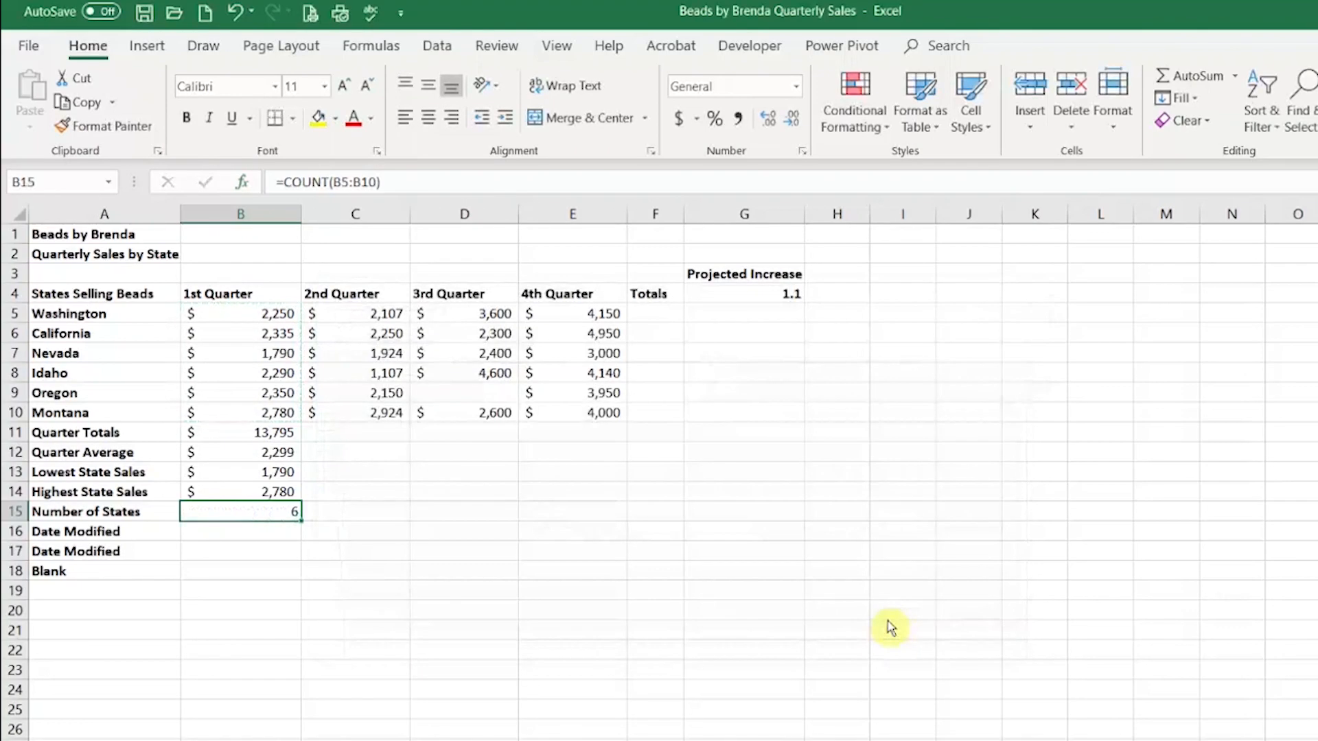
# Step: Use Insert Function to find TODAY and insert it in the first Date Modified row, cell B16
pyautogui.press('Return')
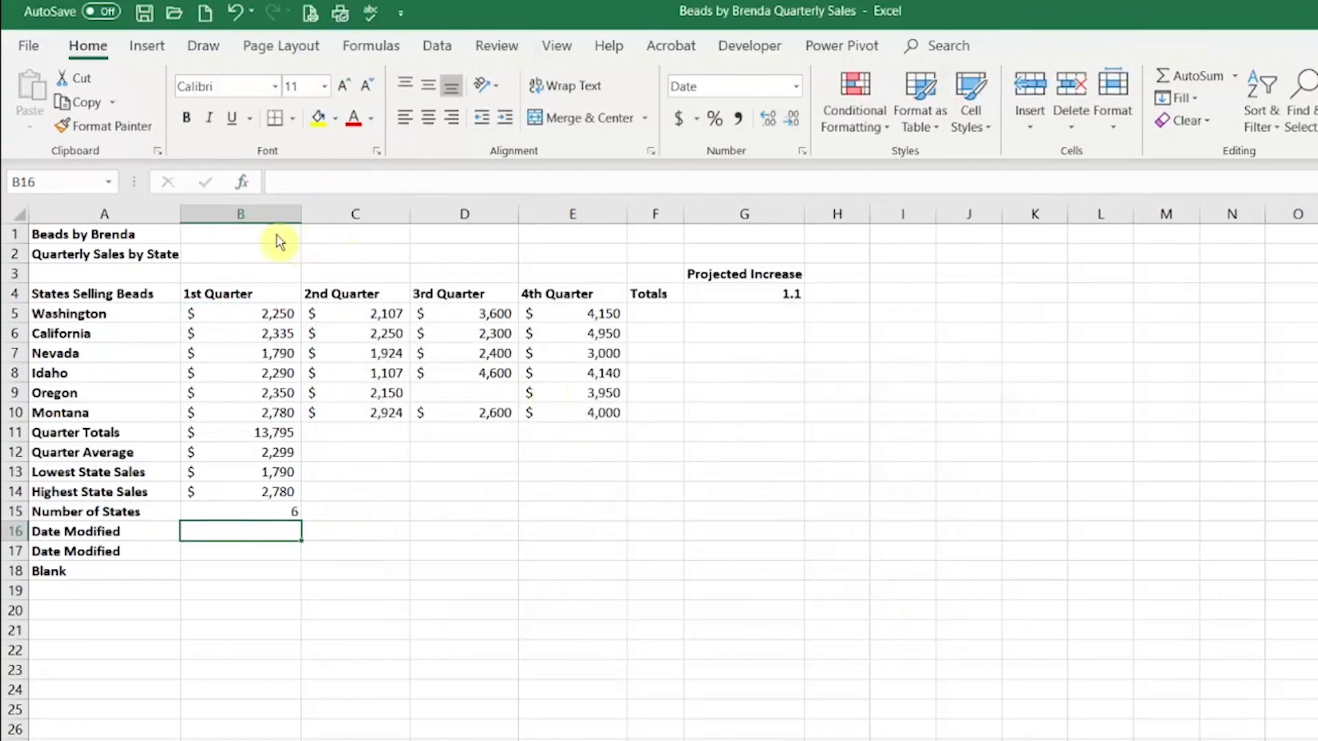
pyautogui.click(241, 183)
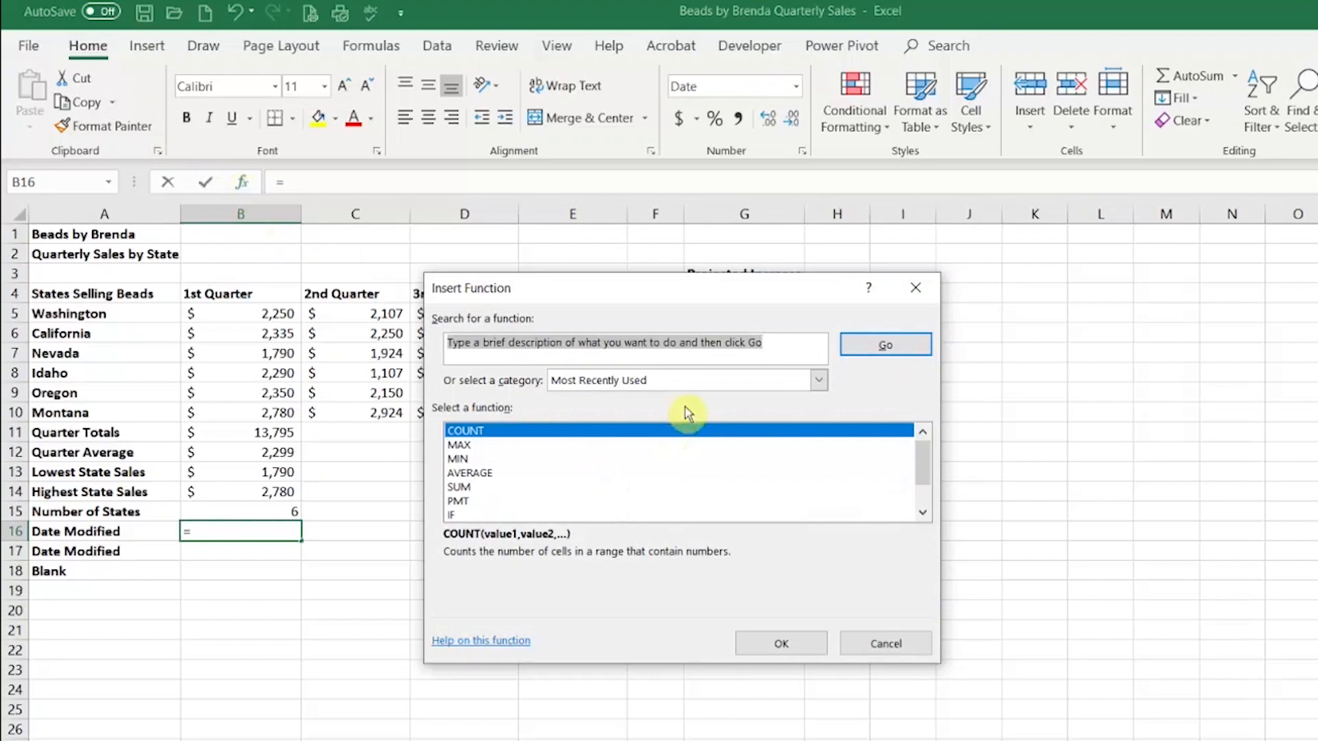
pyautogui.write('t')
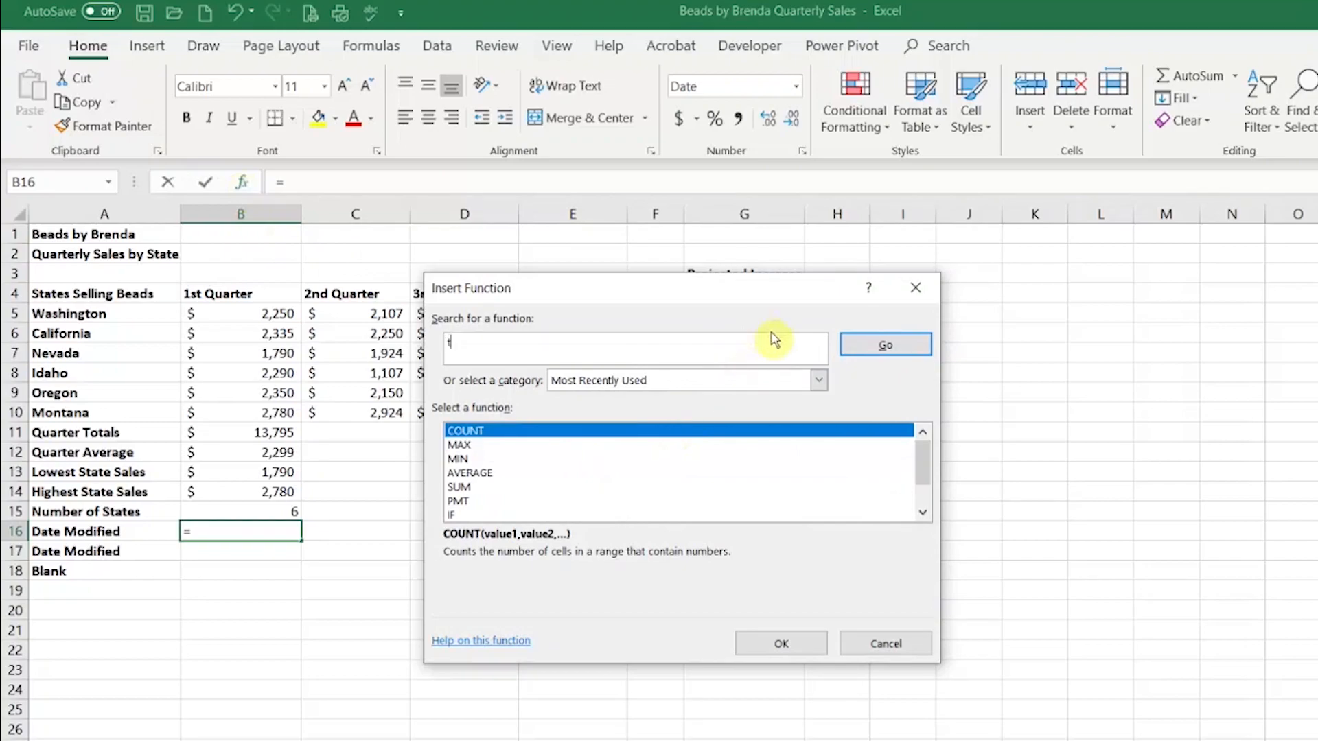
pyautogui.press('Return')
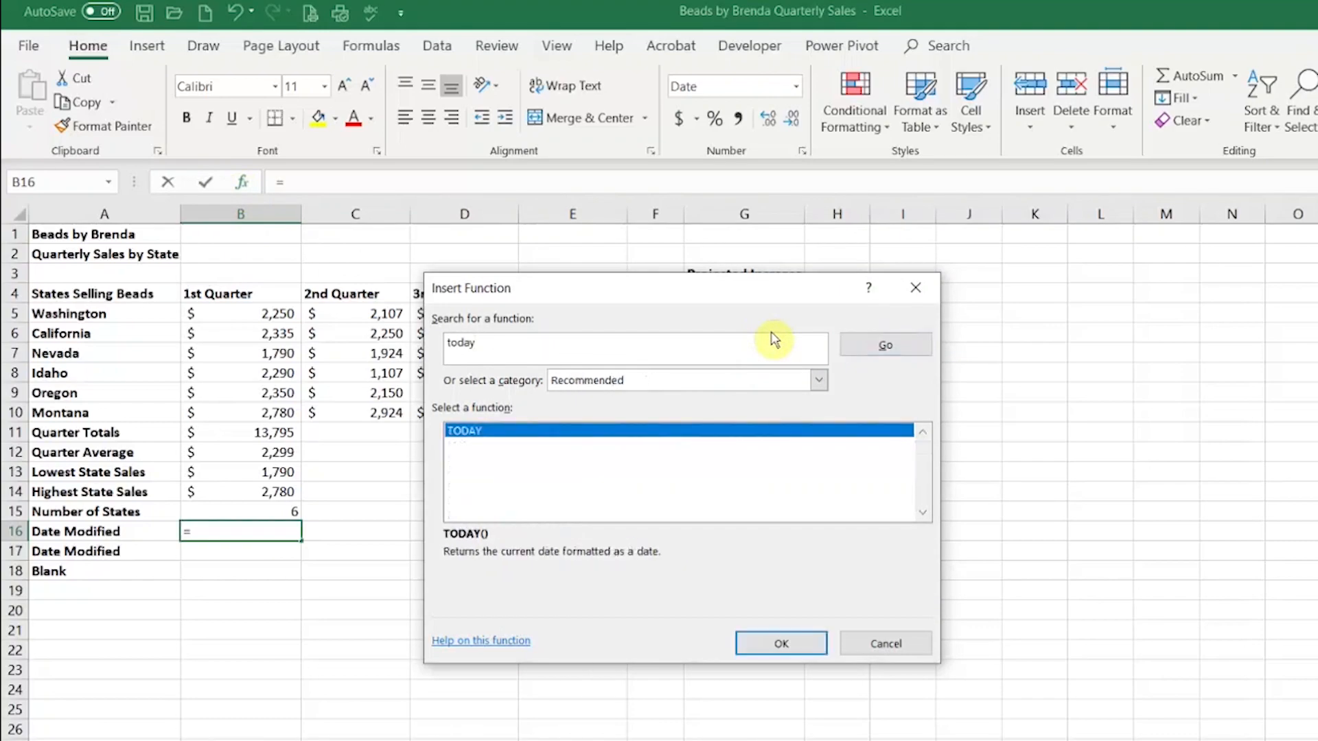
pyautogui.doubleClick(522, 430)
pyautogui.click(687, 533)
# Step: Use Insert Function to find NOW and insert it in the second Date Modified row, cell B17
pyautogui.press('Down')
pyautogui.click(245, 182)
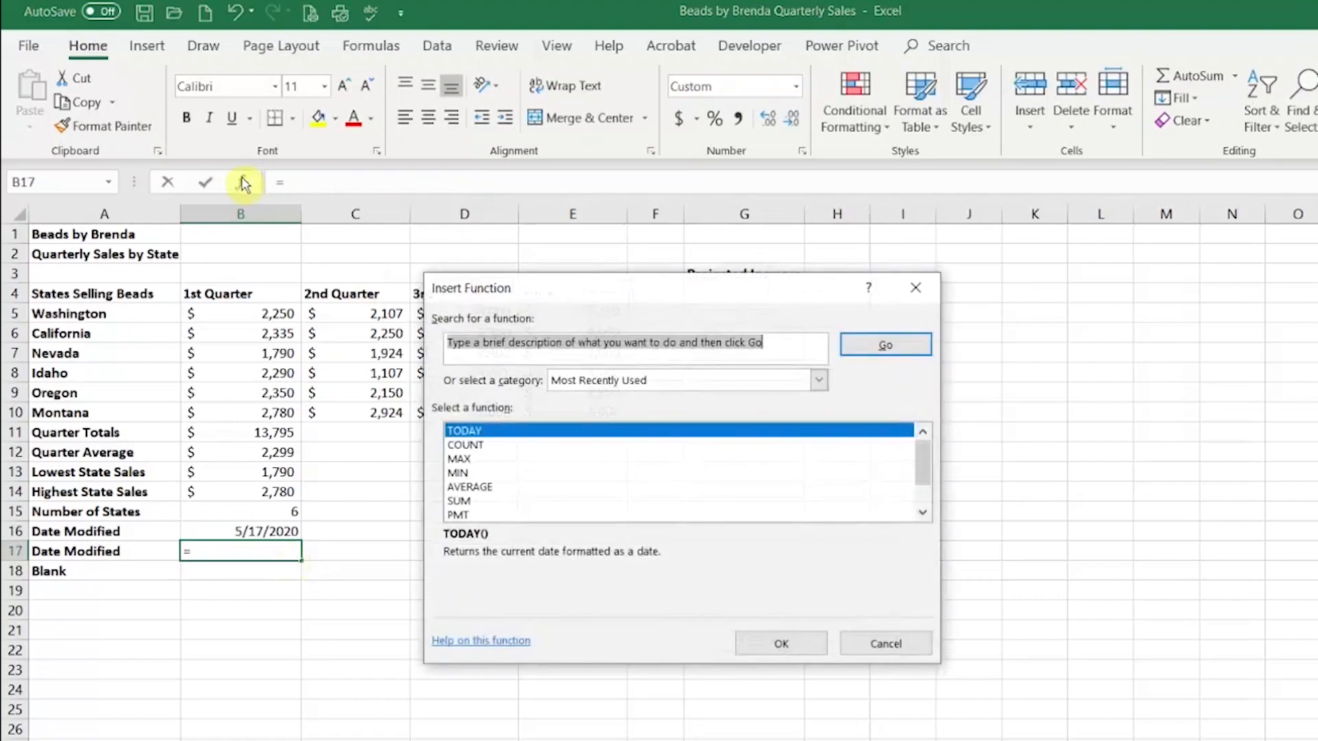
pyautogui.write('now')
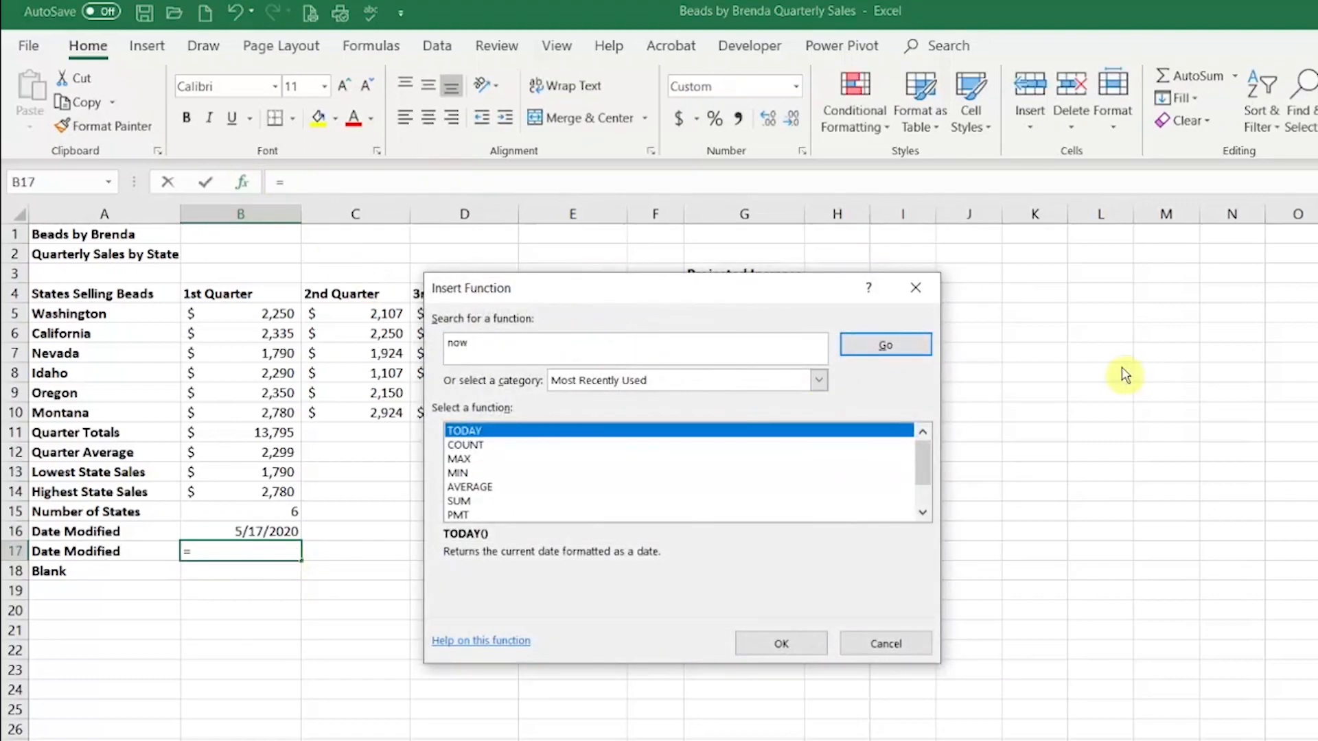
pyautogui.click(924, 346)
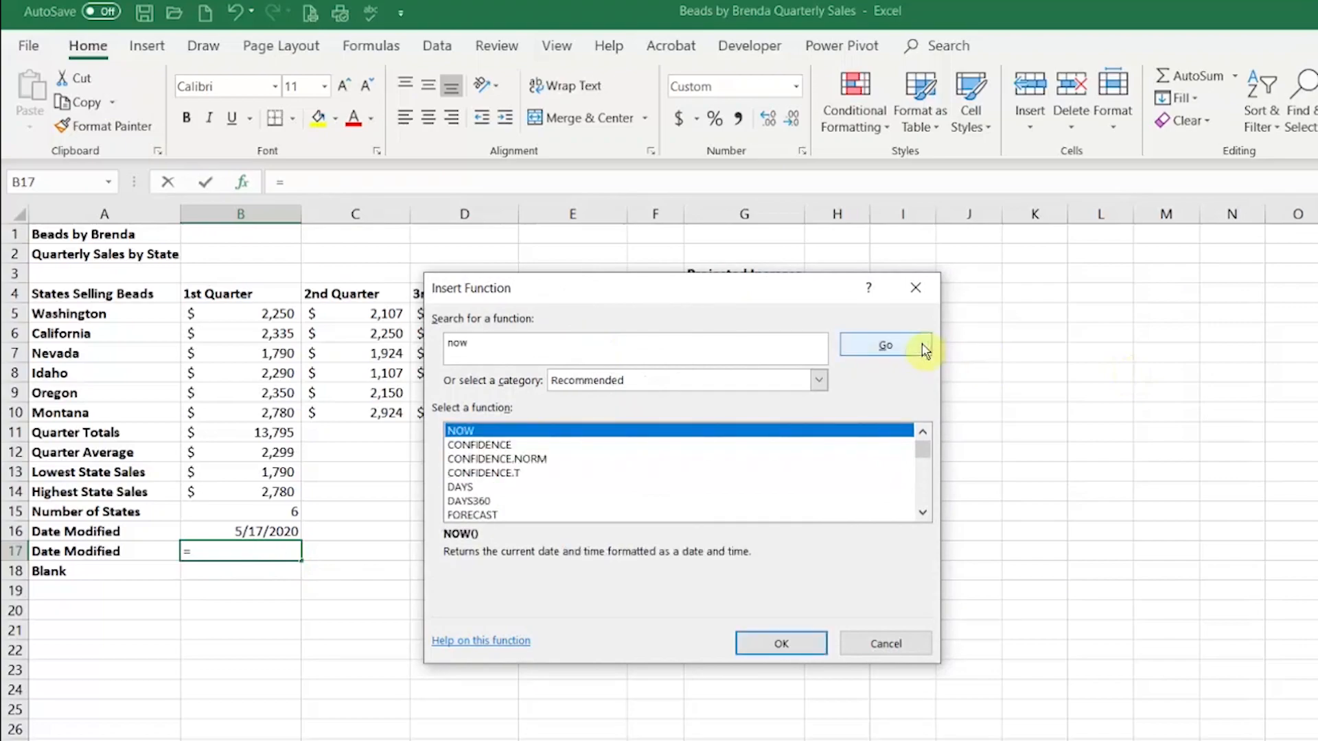
pyautogui.doubleClick(694, 431)
pyautogui.click(686, 530)
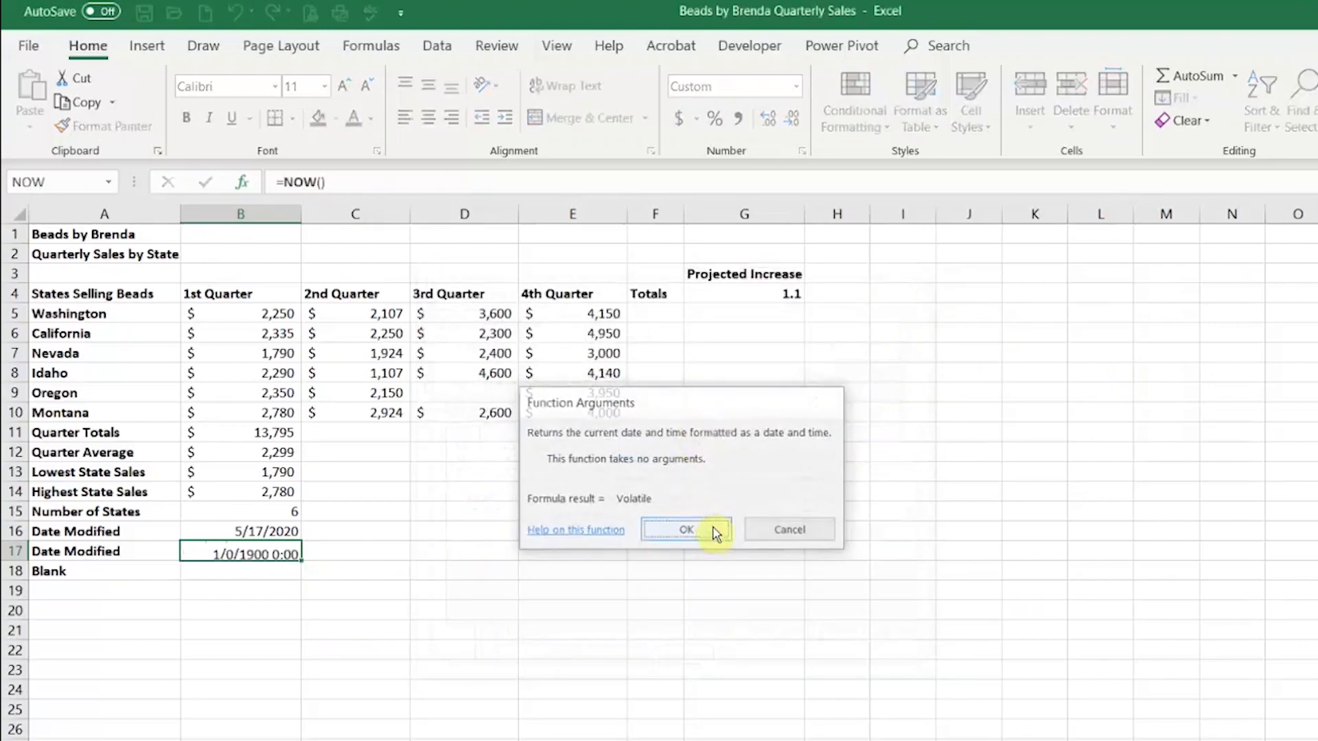
# Step: Use Insert Function to find COUNTBLANK and count the empty cells of B5:B10 in the Blank row, cell B18
pyautogui.click(265, 579)
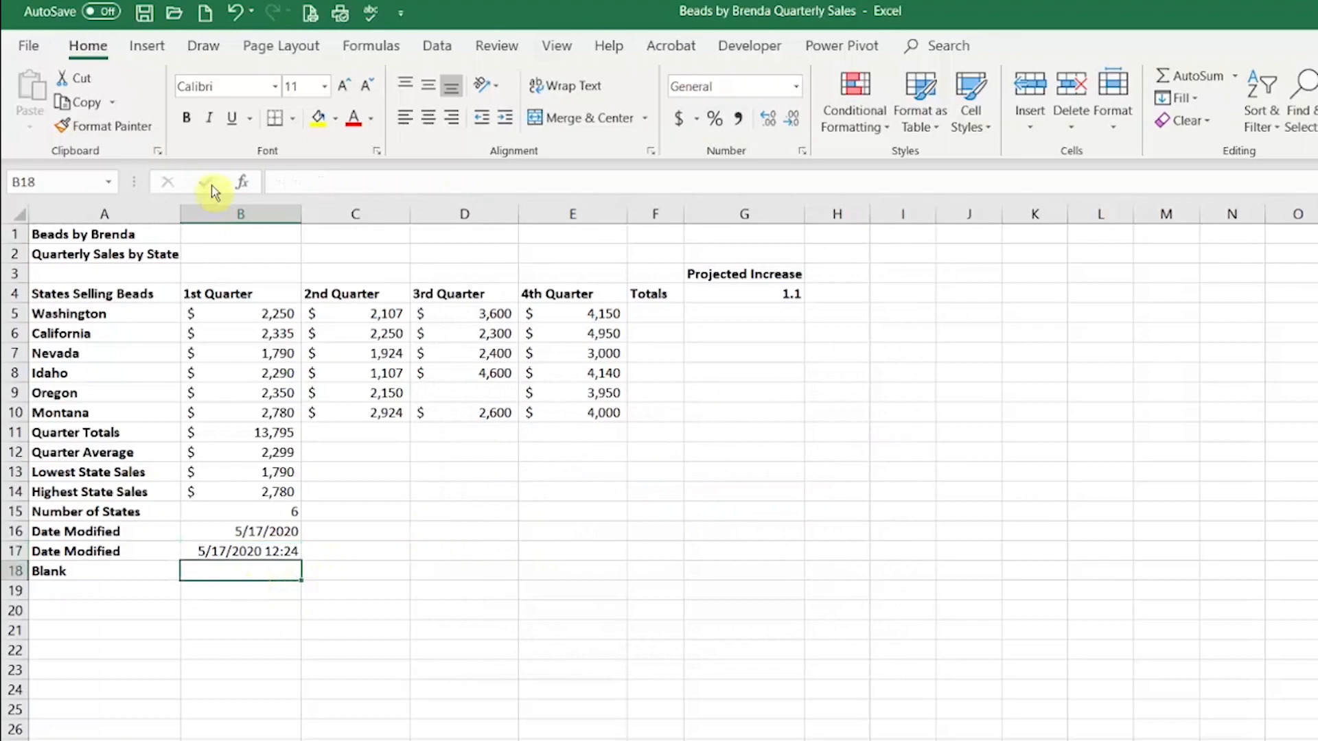
pyautogui.click(242, 184)
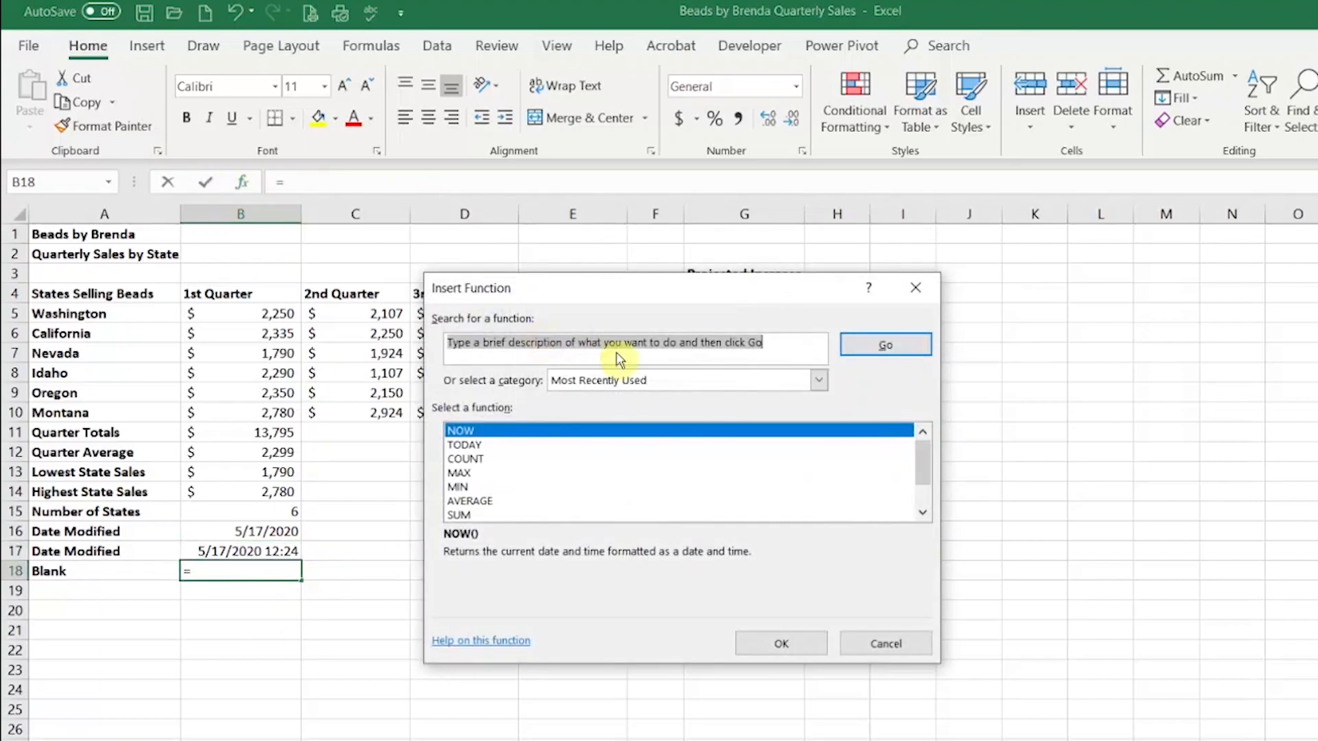
pyautogui.write('countblank')
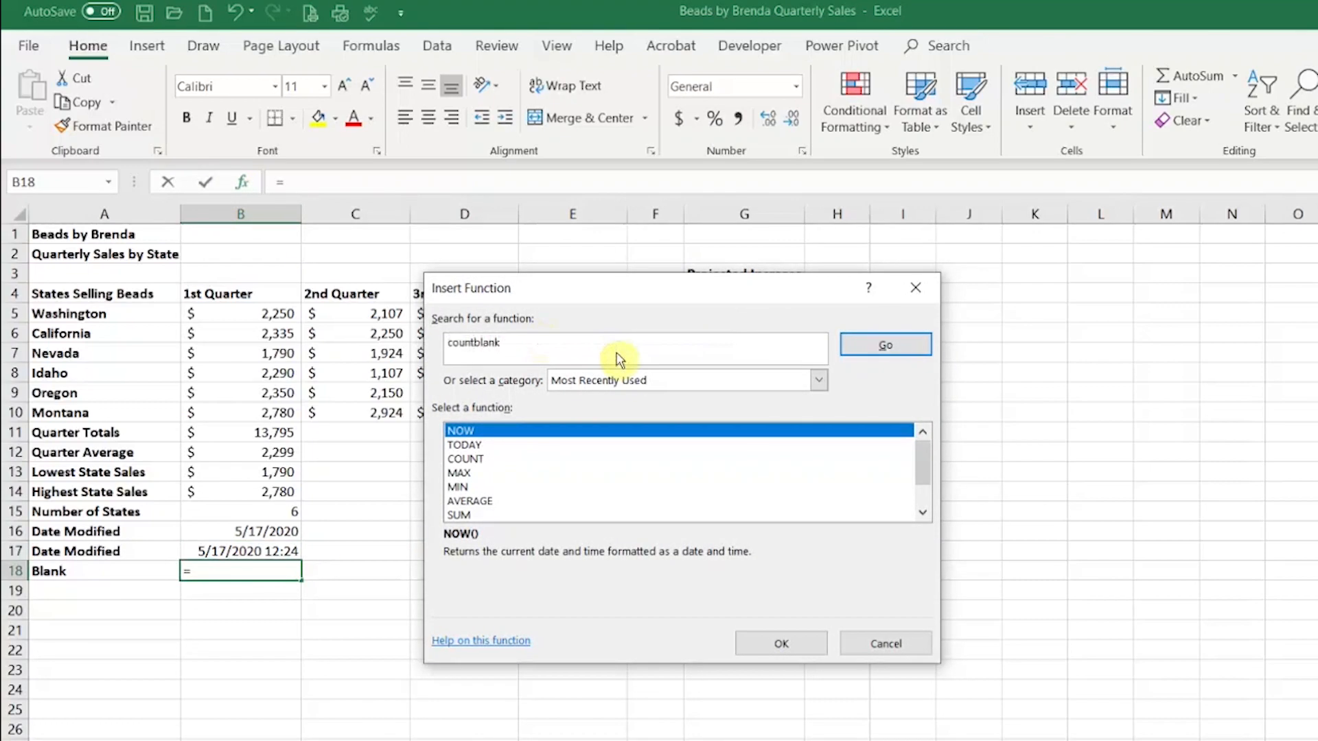
pyautogui.click(903, 347)
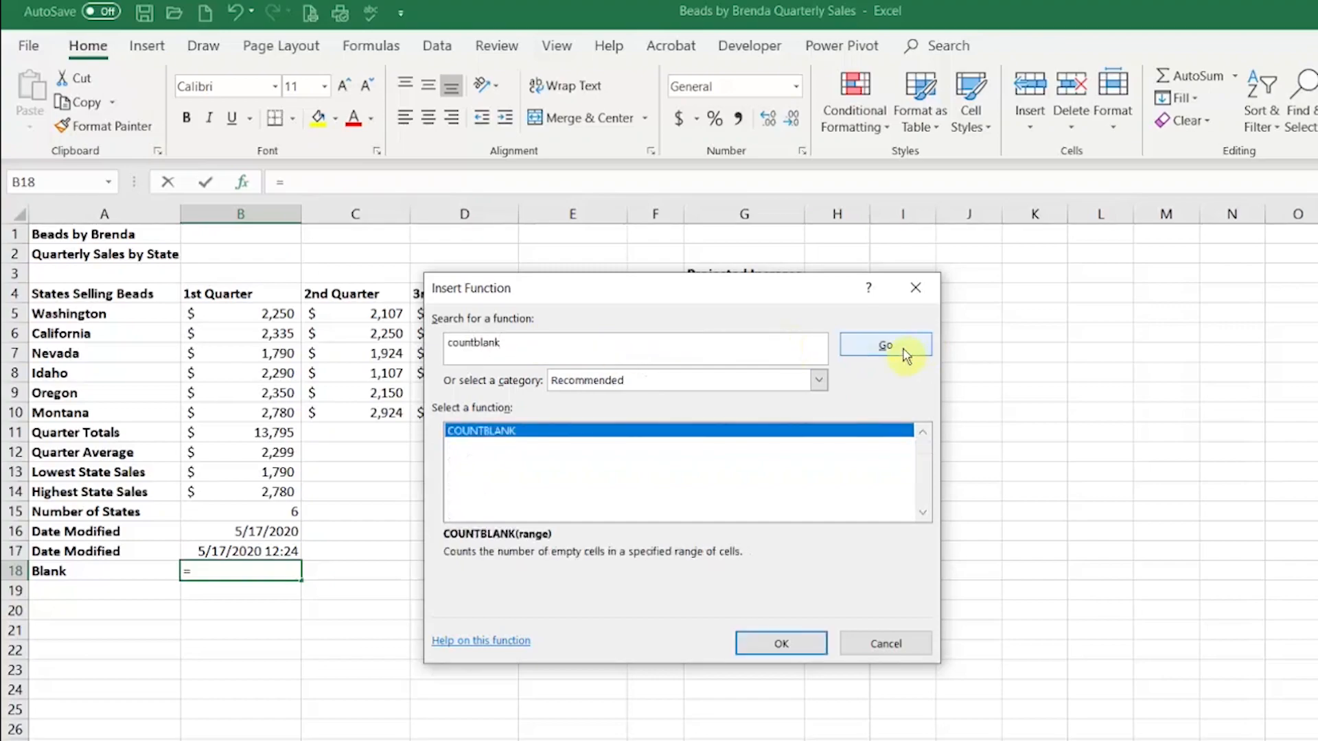
pyautogui.doubleClick(530, 431)
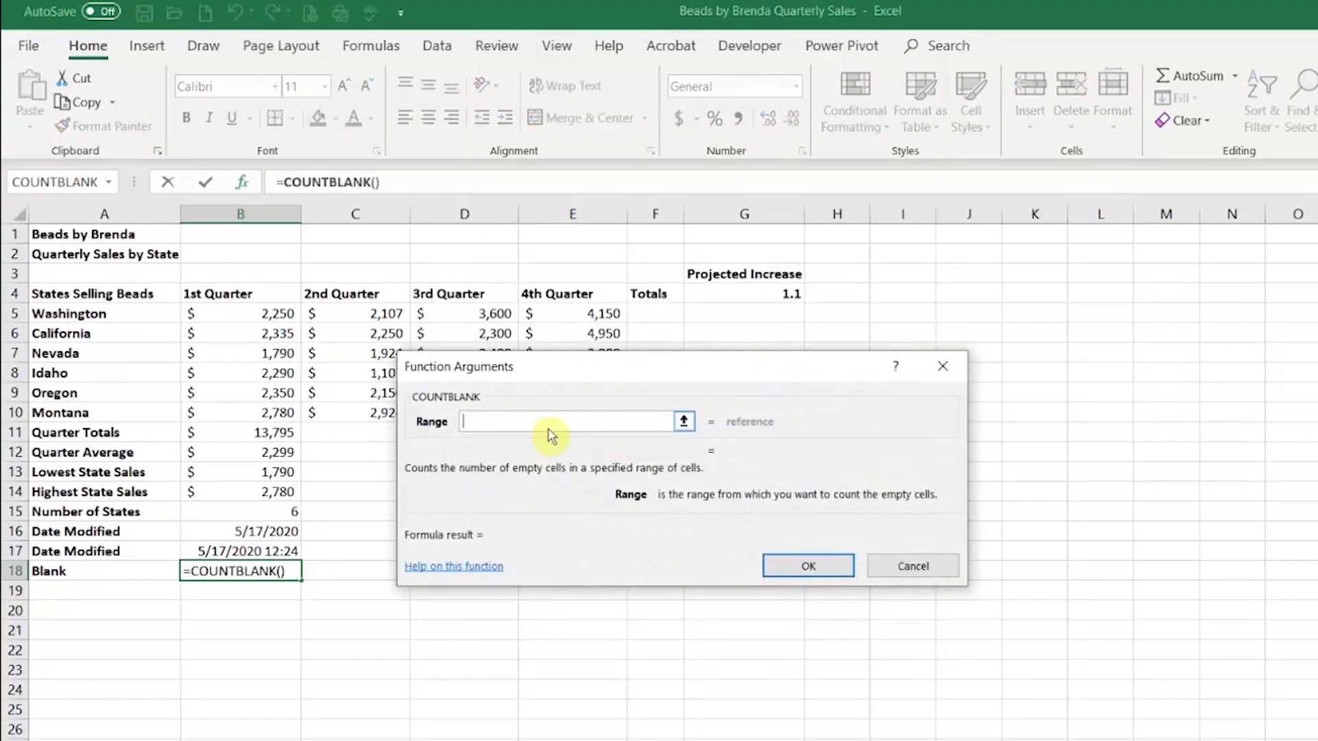
pyautogui.moveTo(258, 315); pyautogui.dragTo(253, 412)
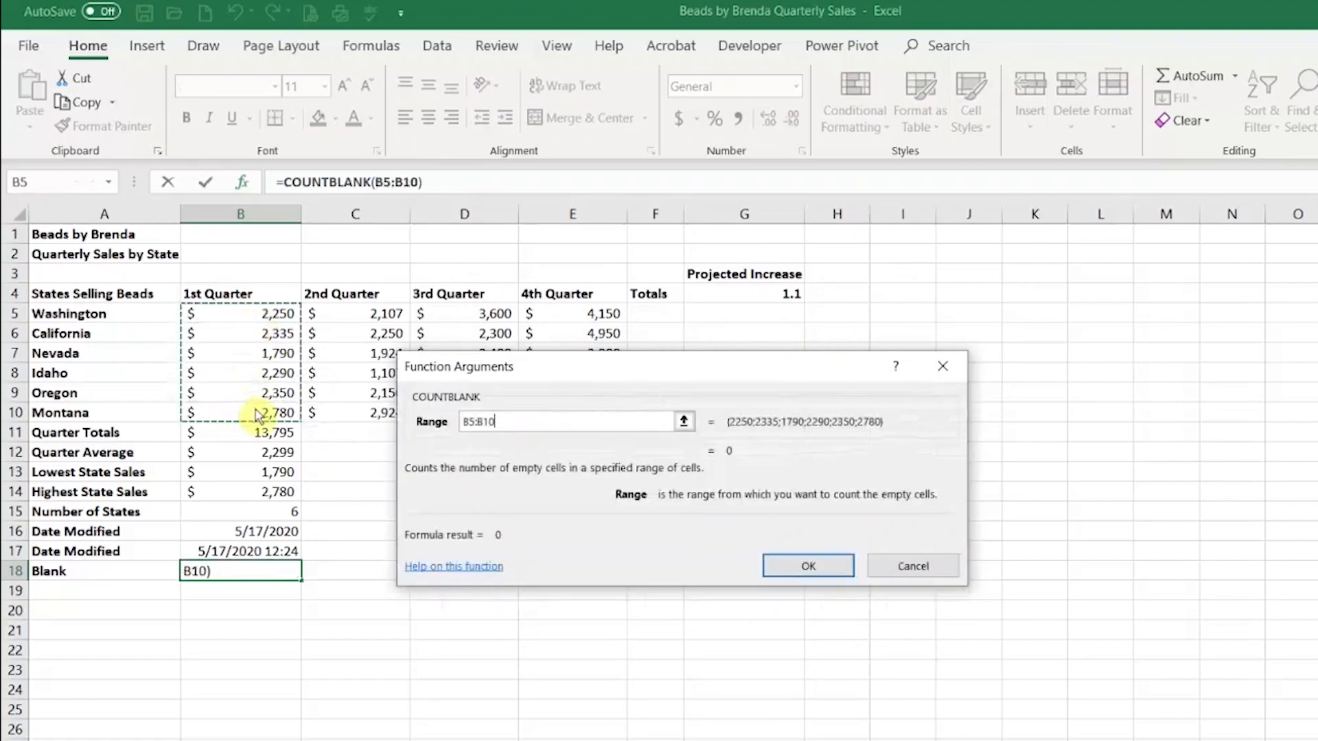
pyautogui.click(826, 580)
# Step: Clear all the 1st Quarter summary formulas in B11:B18
pyautogui.moveTo(281, 440); pyautogui.dragTo(279, 577)
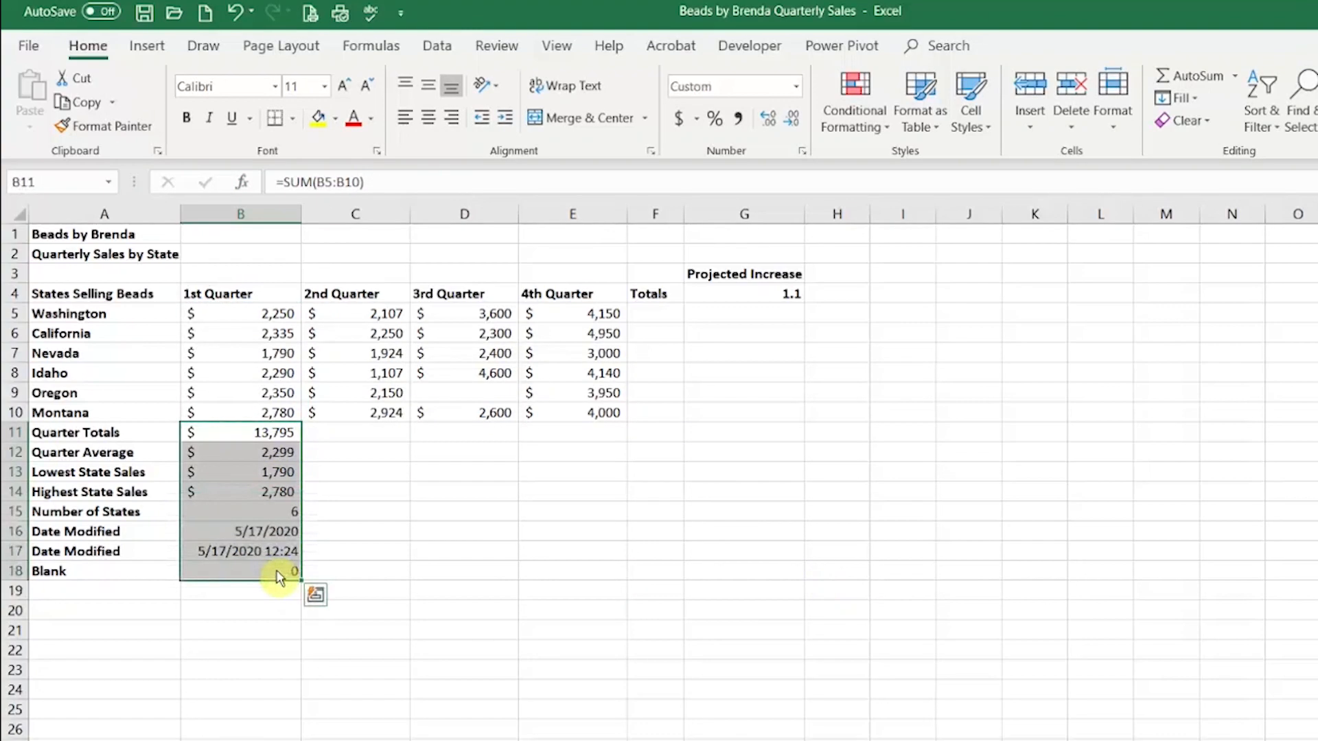
pyautogui.press('Delete')
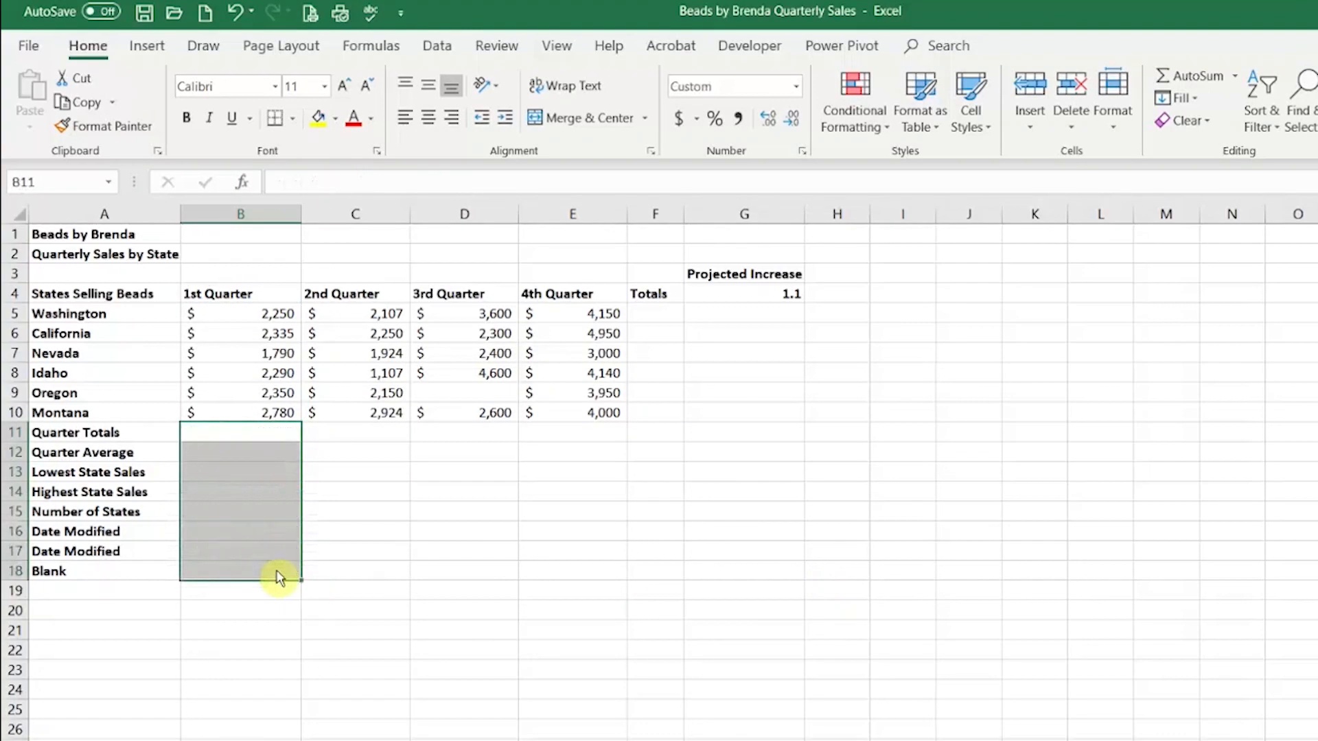
pyautogui.click(265, 430)
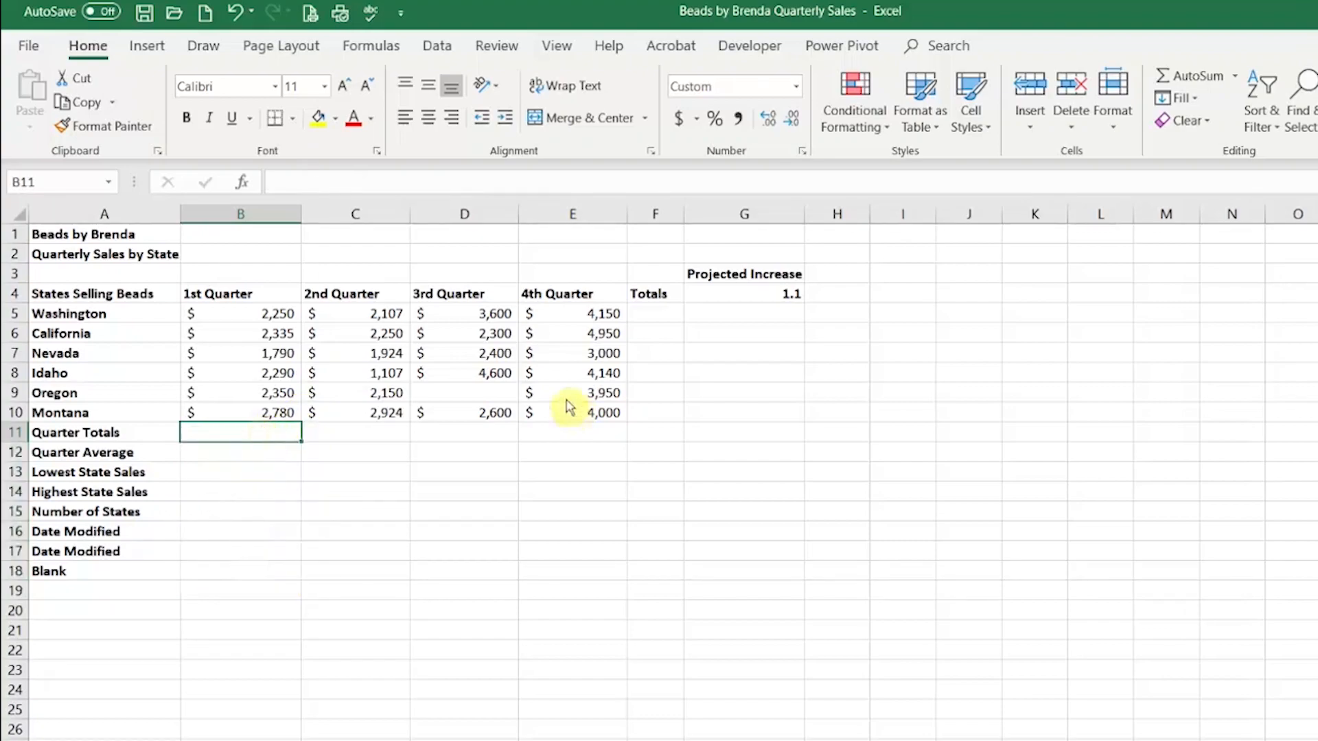
pyautogui.click(377, 49)
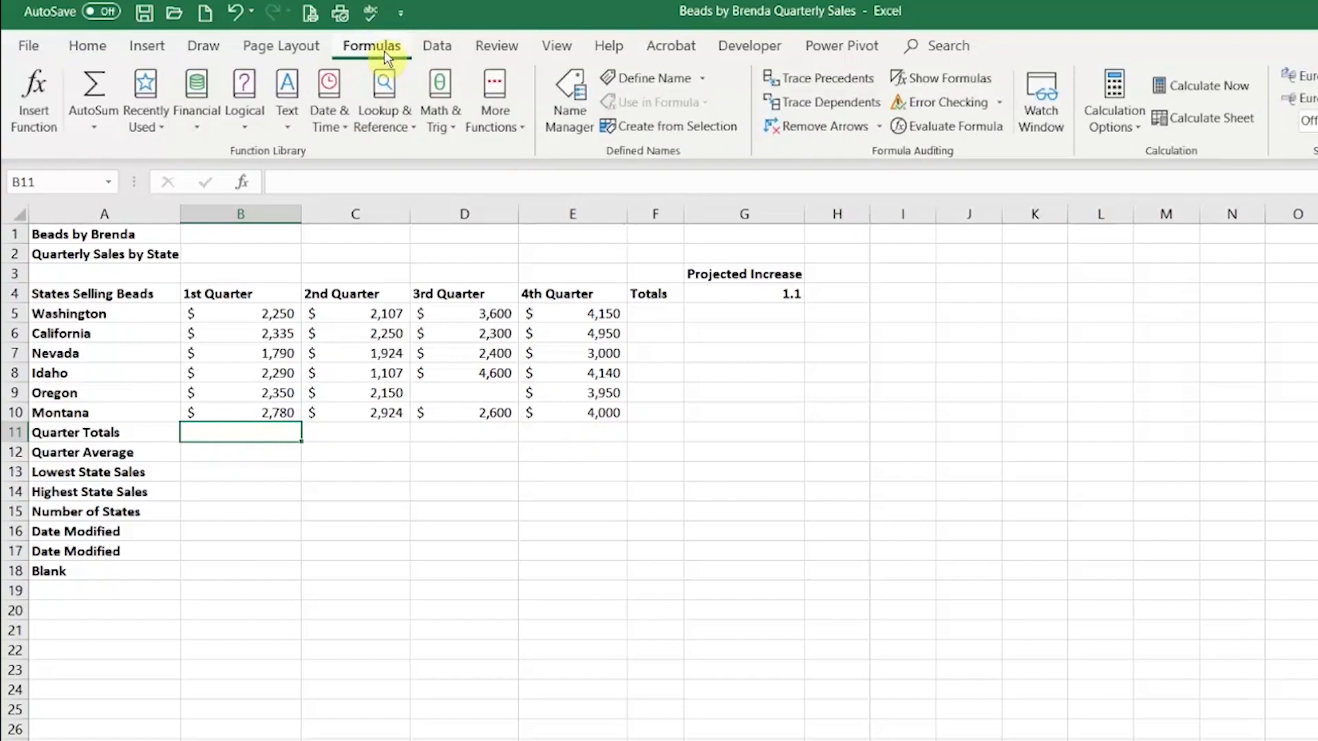
pyautogui.click(100, 123)
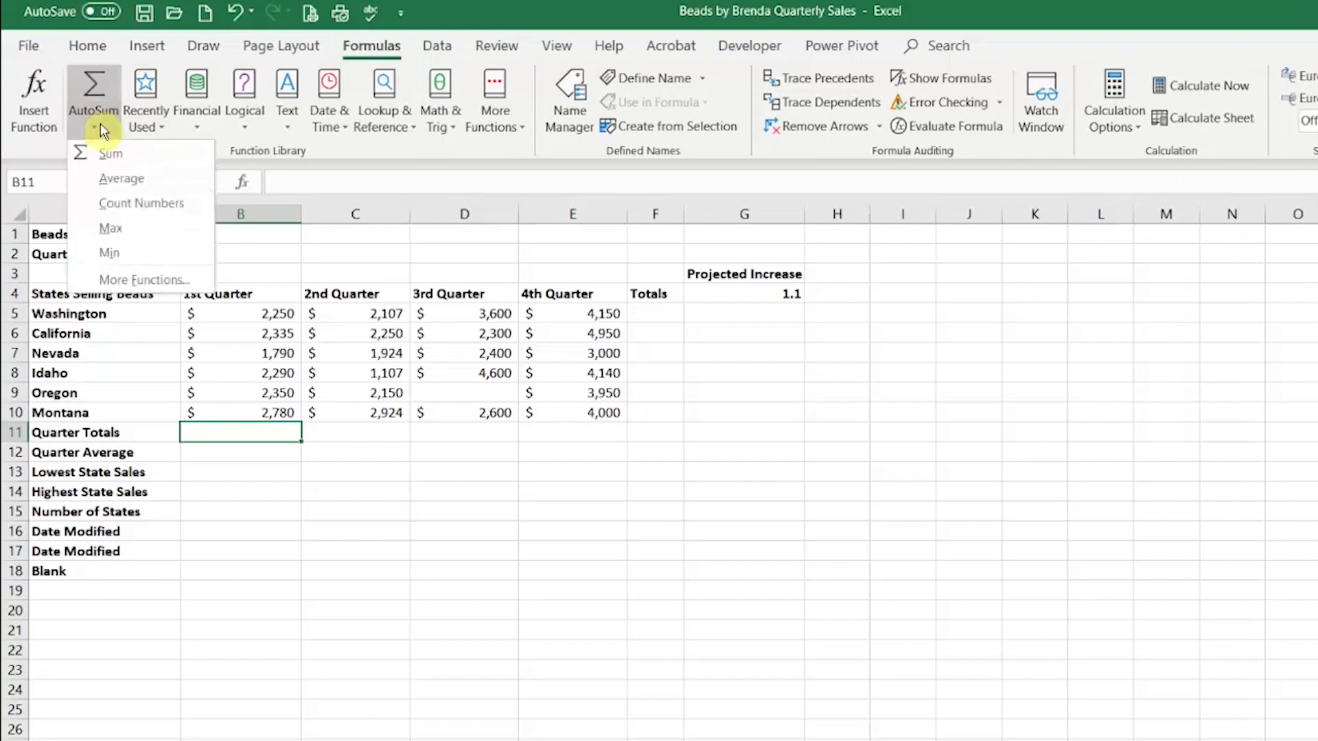
pyautogui.click(100, 123)
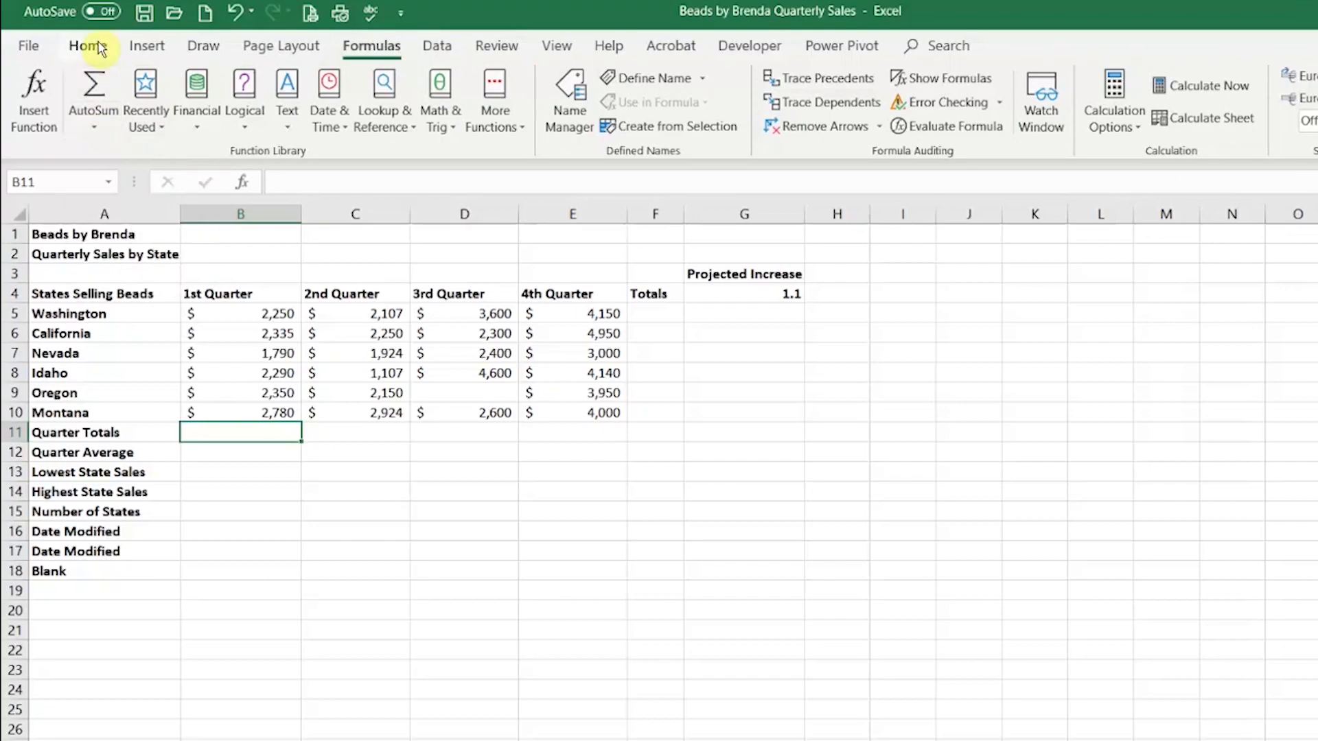
pyautogui.click(98, 129)
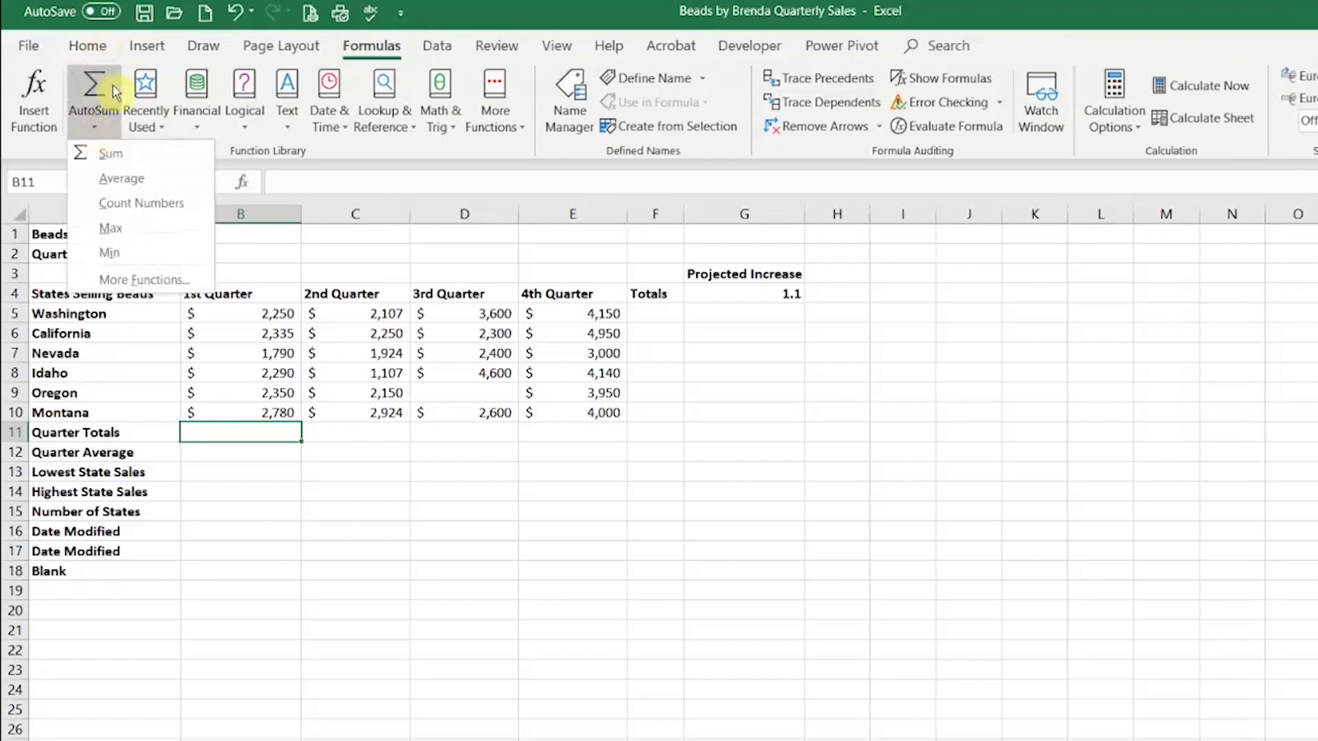
pyautogui.click(92, 46)
pyautogui.click(92, 46)
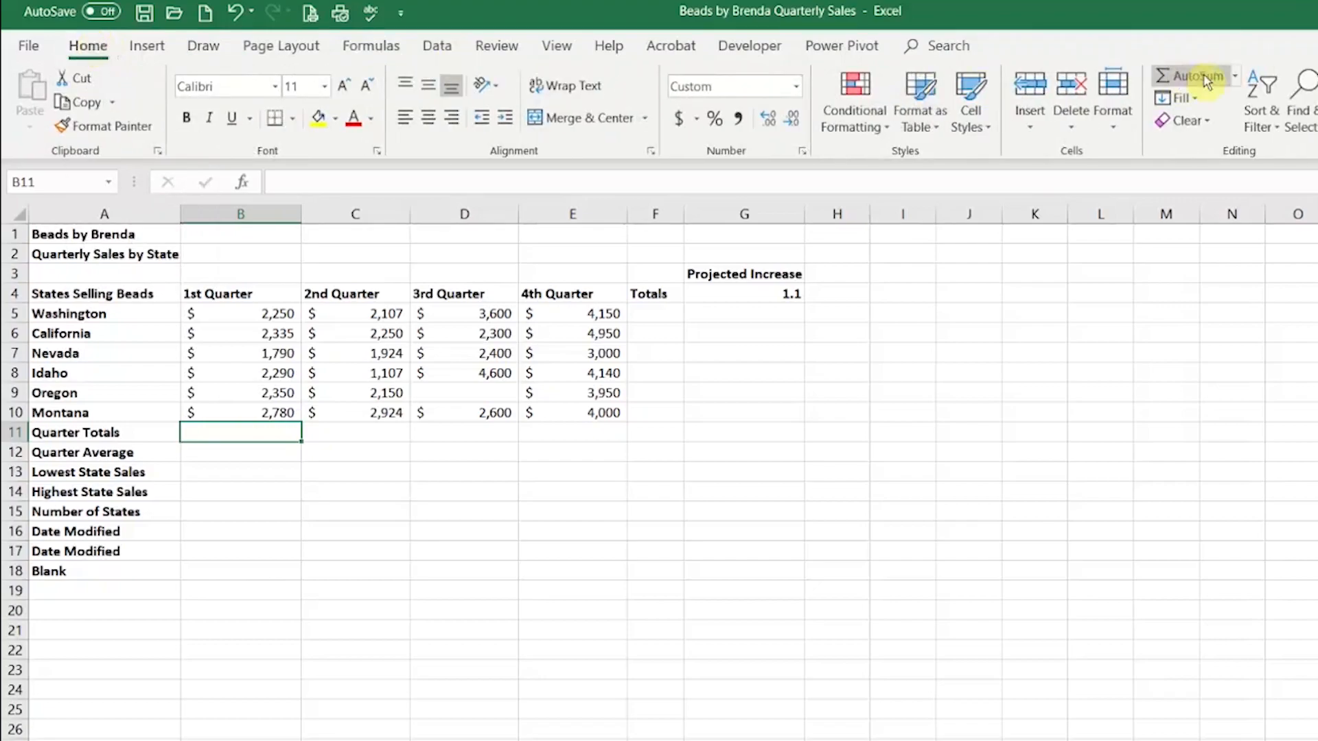
pyautogui.click(1236, 79)
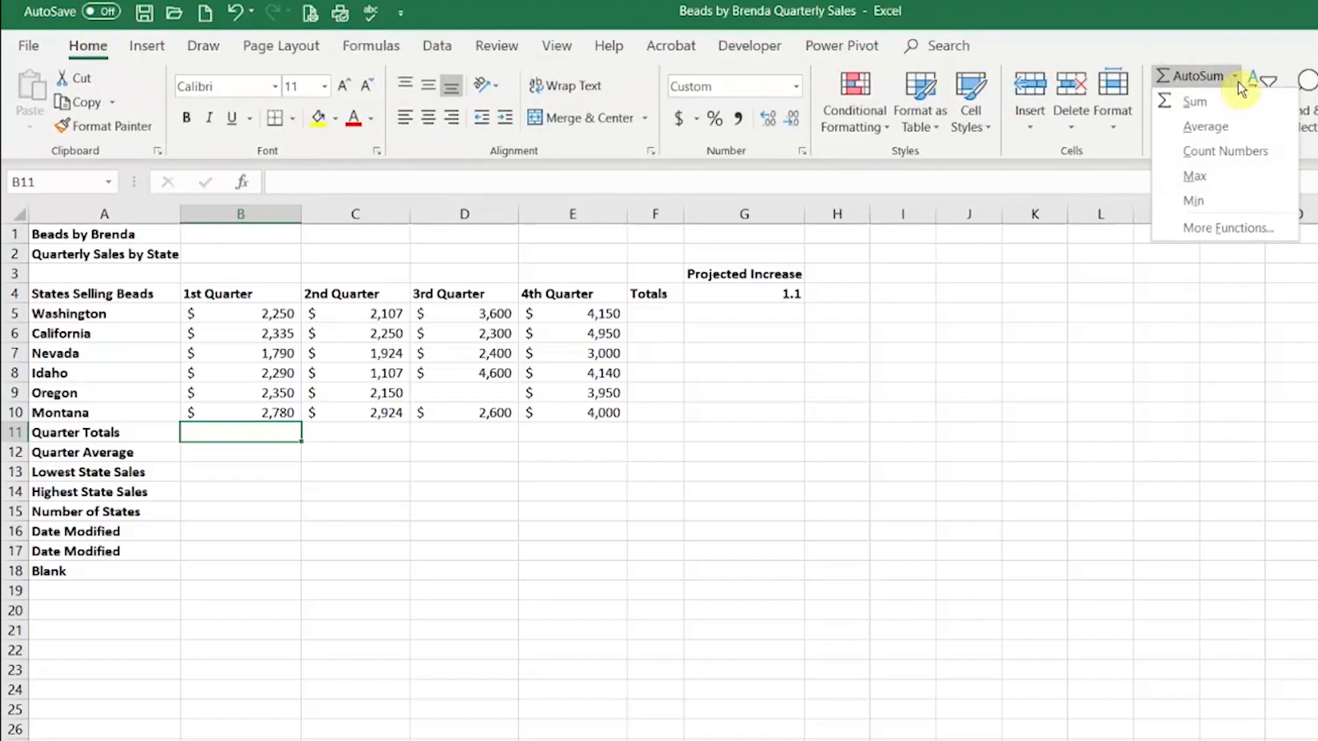
pyautogui.click(1239, 83)
# Step: Insert the Math & Trig function SUM in B11 to total B5:B10 for Quarter Totals
pyautogui.click(391, 48)
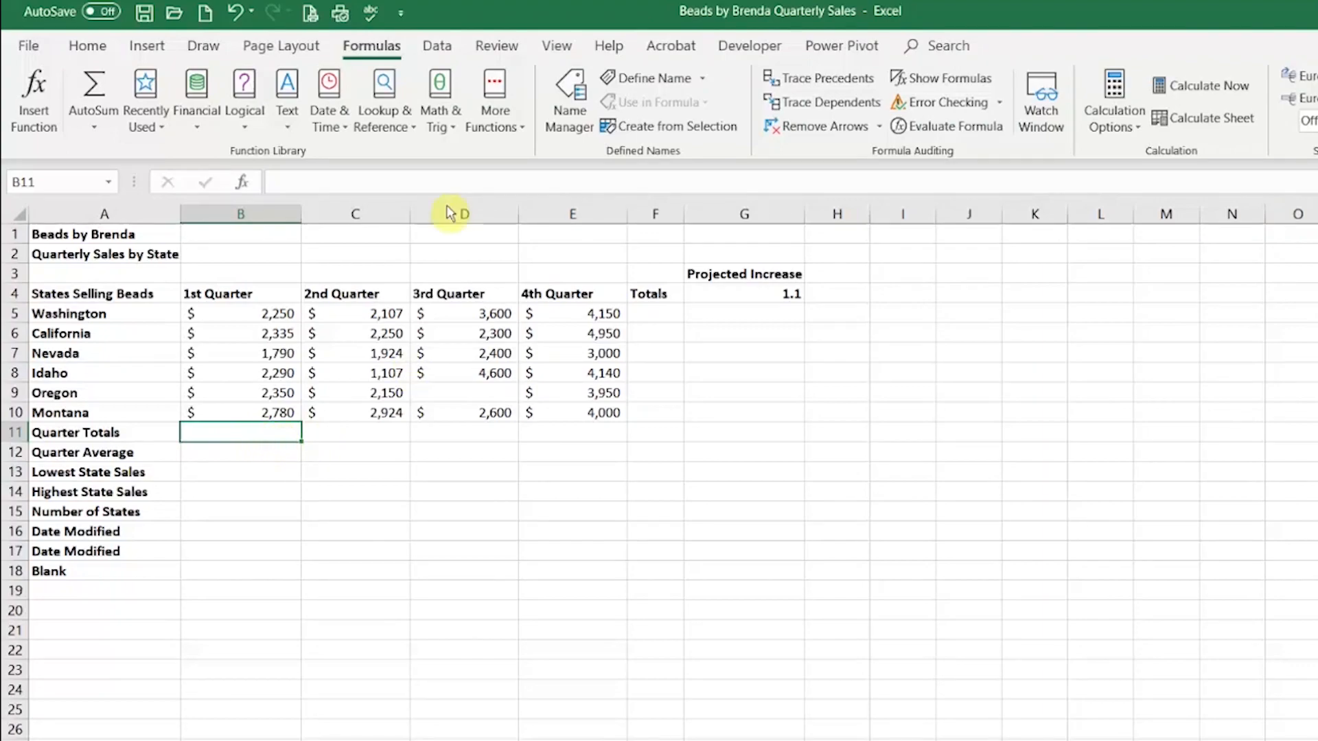
pyautogui.click(452, 131)
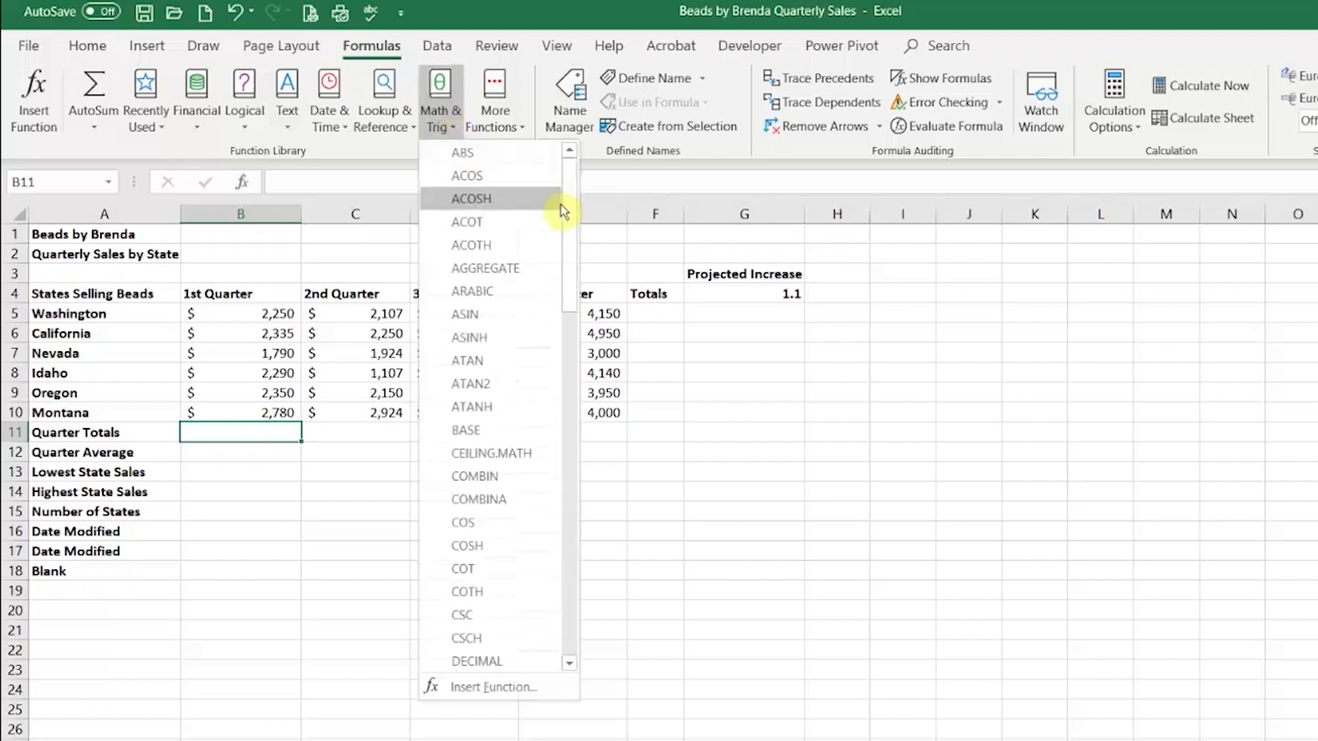
pyautogui.moveTo(570, 200); pyautogui.dragTo(579, 529)
pyautogui.click(476, 509)
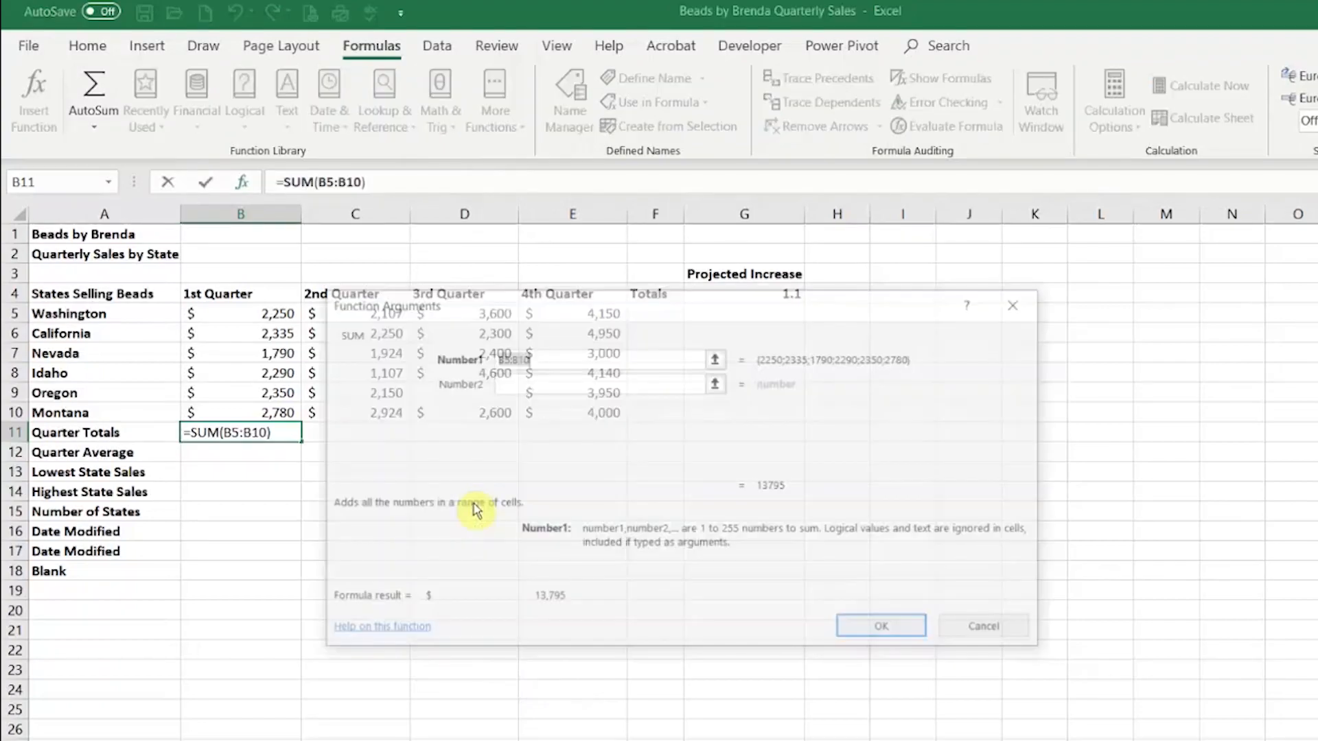
pyautogui.moveTo(449, 315); pyautogui.dragTo(427, 275)
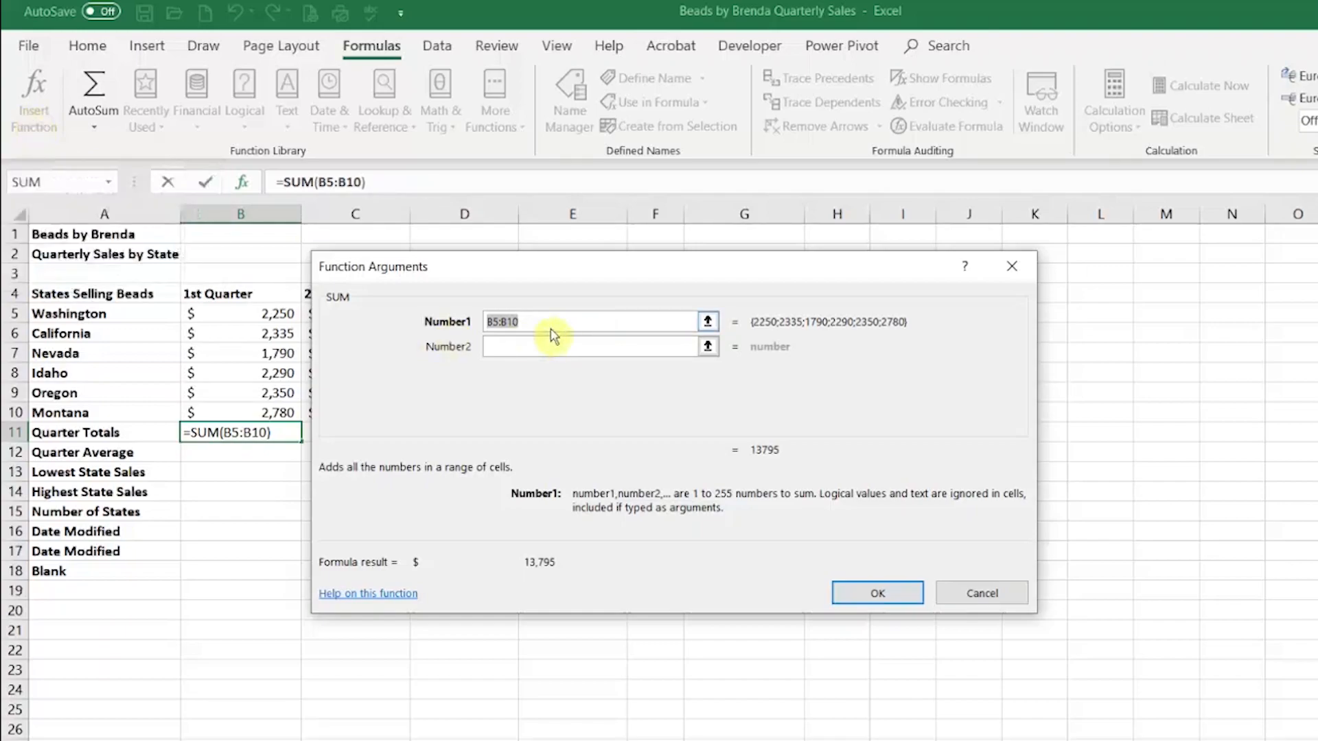
pyautogui.click(868, 595)
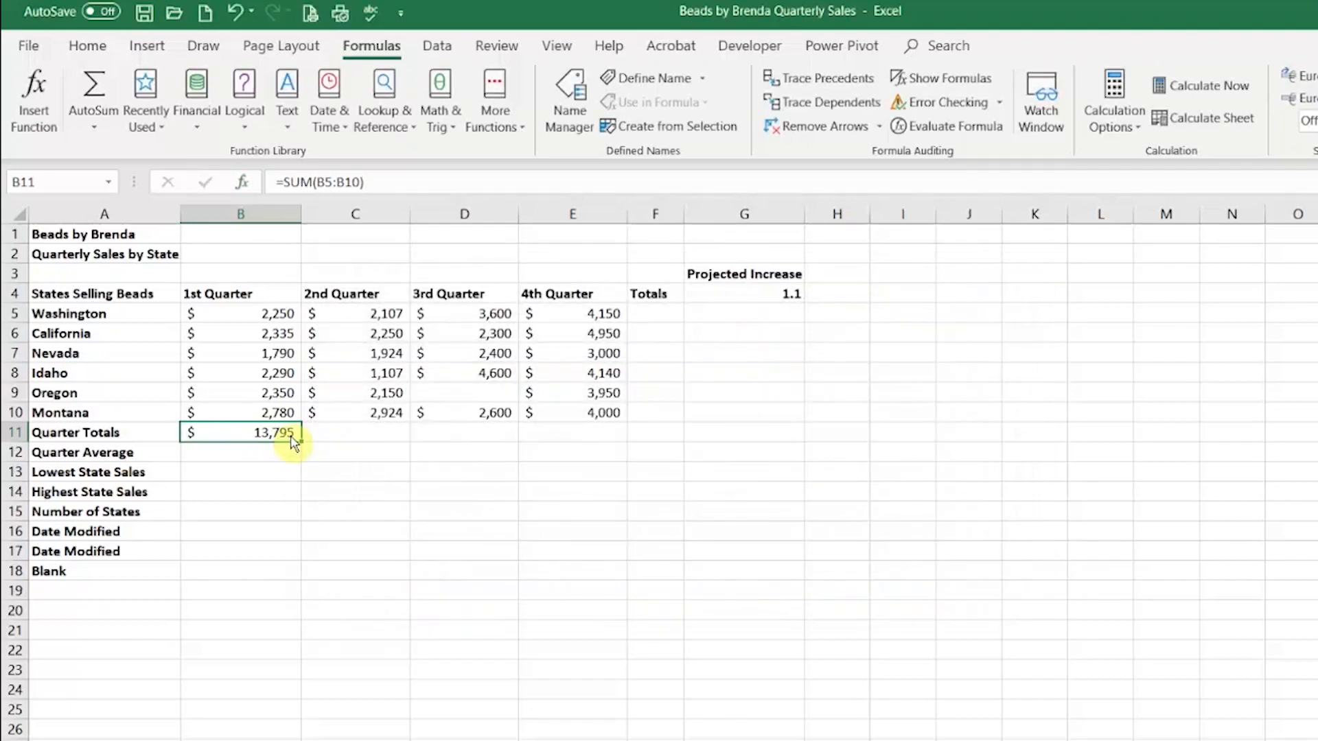
# Step: Insert the Statistical function AVERAGE in B12 for Quarter Average, with its range set to B5:B10
pyautogui.click(269, 462)
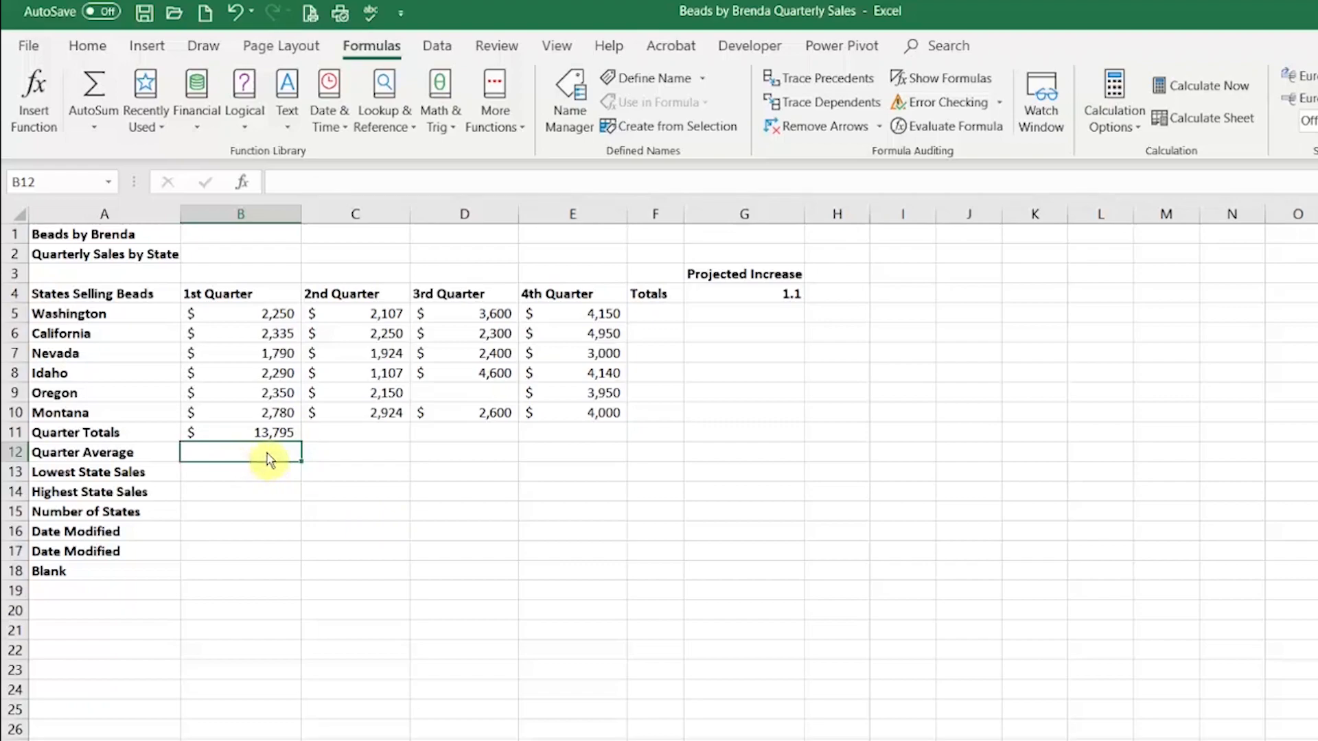
pyautogui.click(516, 131)
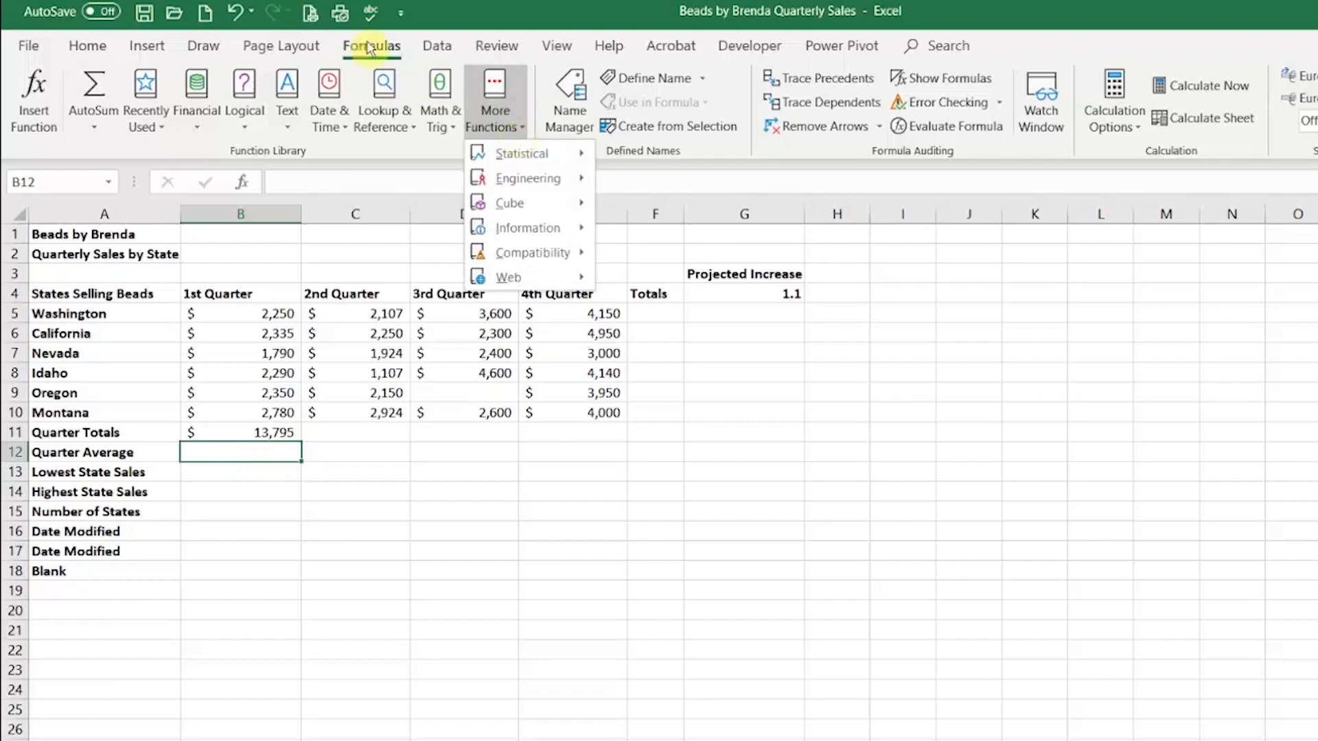
pyautogui.moveTo(578, 164)
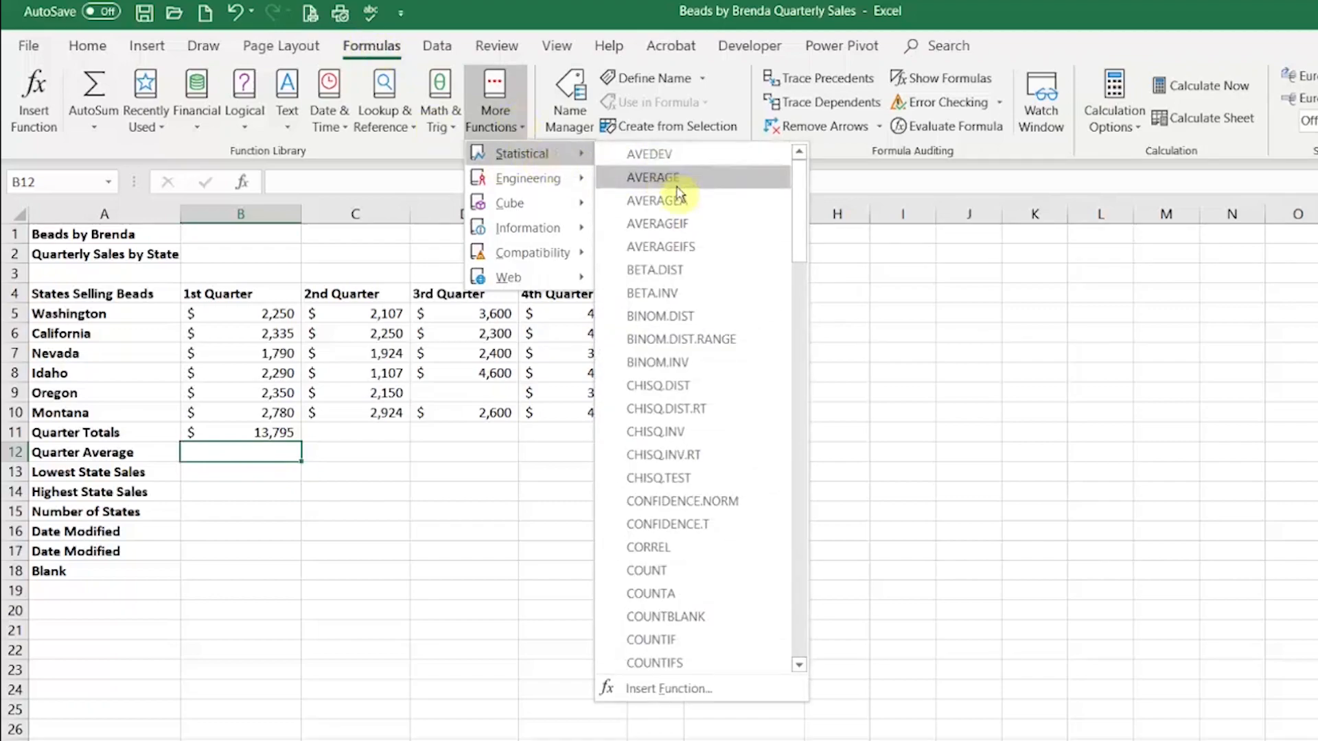
pyautogui.click(699, 186)
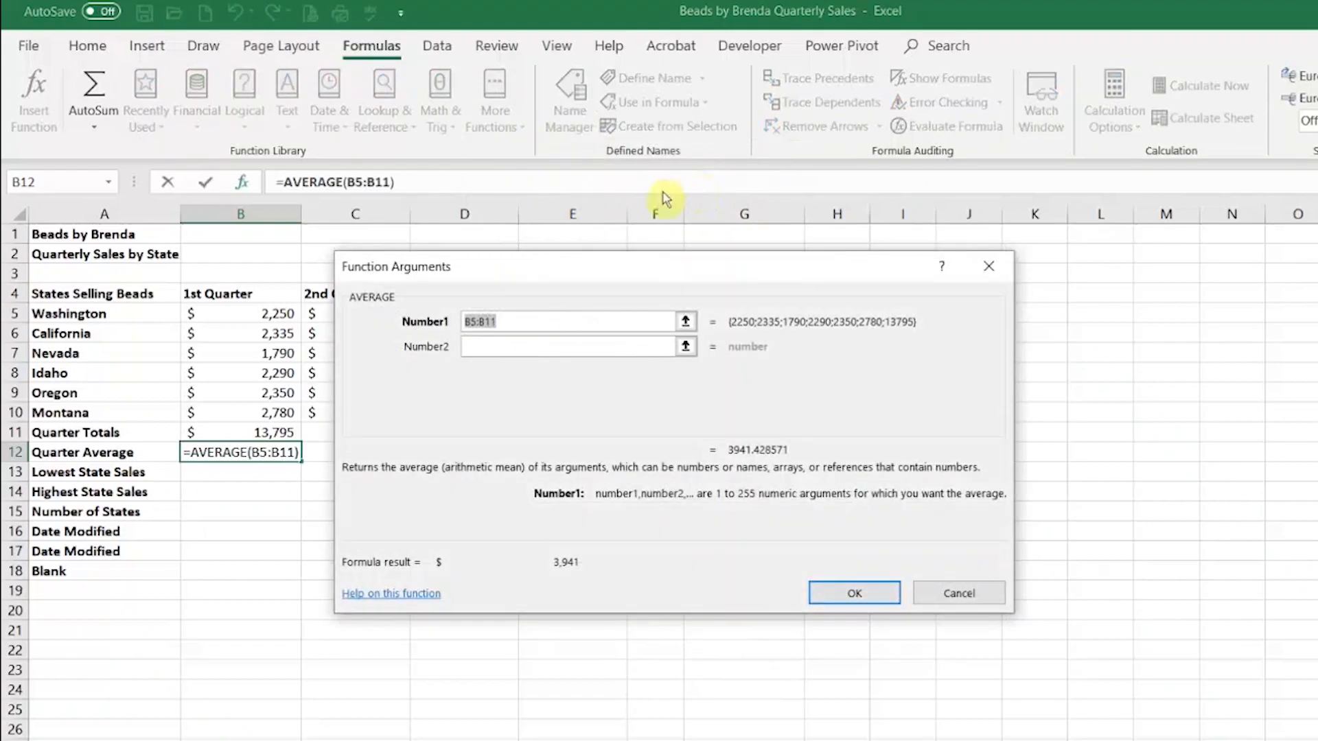
pyautogui.click(527, 329)
pyautogui.press('BackSpace')
pyautogui.write('0')
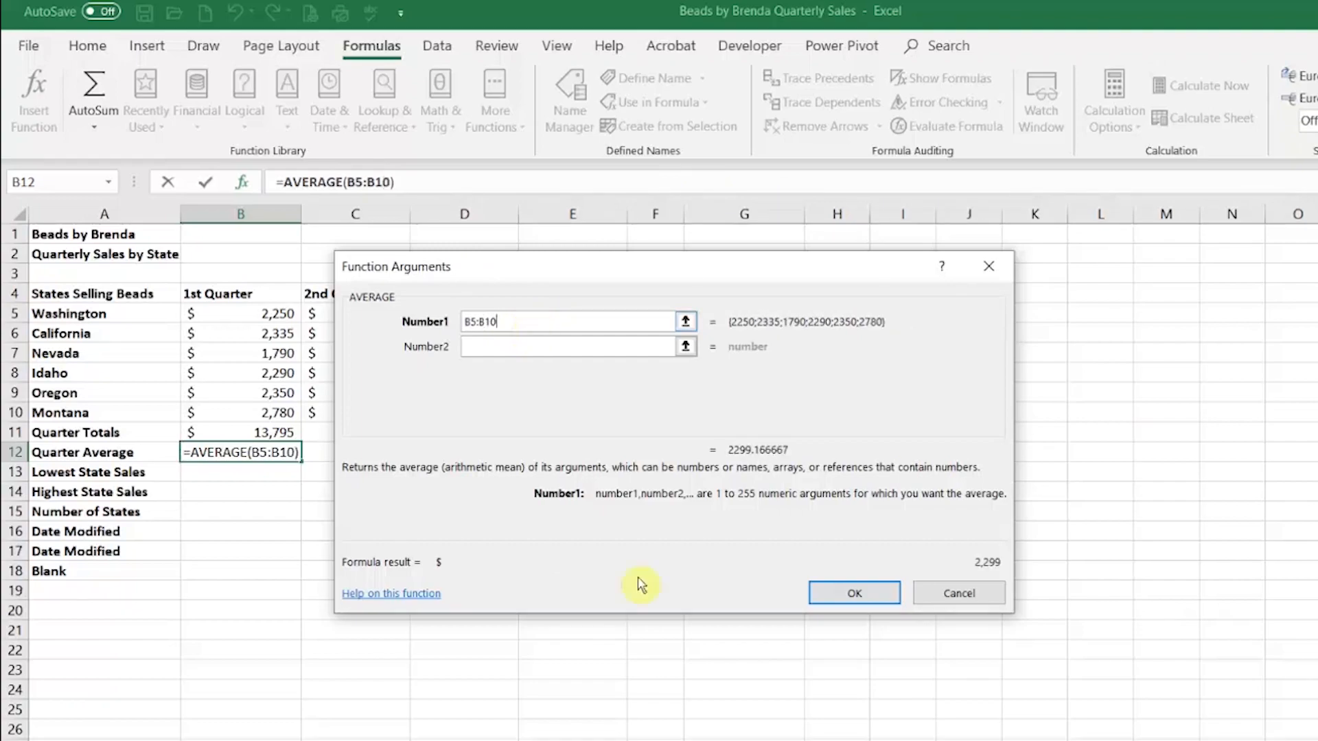
pyautogui.click(853, 591)
# Step: Insert the Statistical function MIN in B13 for Lowest State Sales, using the range B5:B10
pyautogui.click(274, 478)
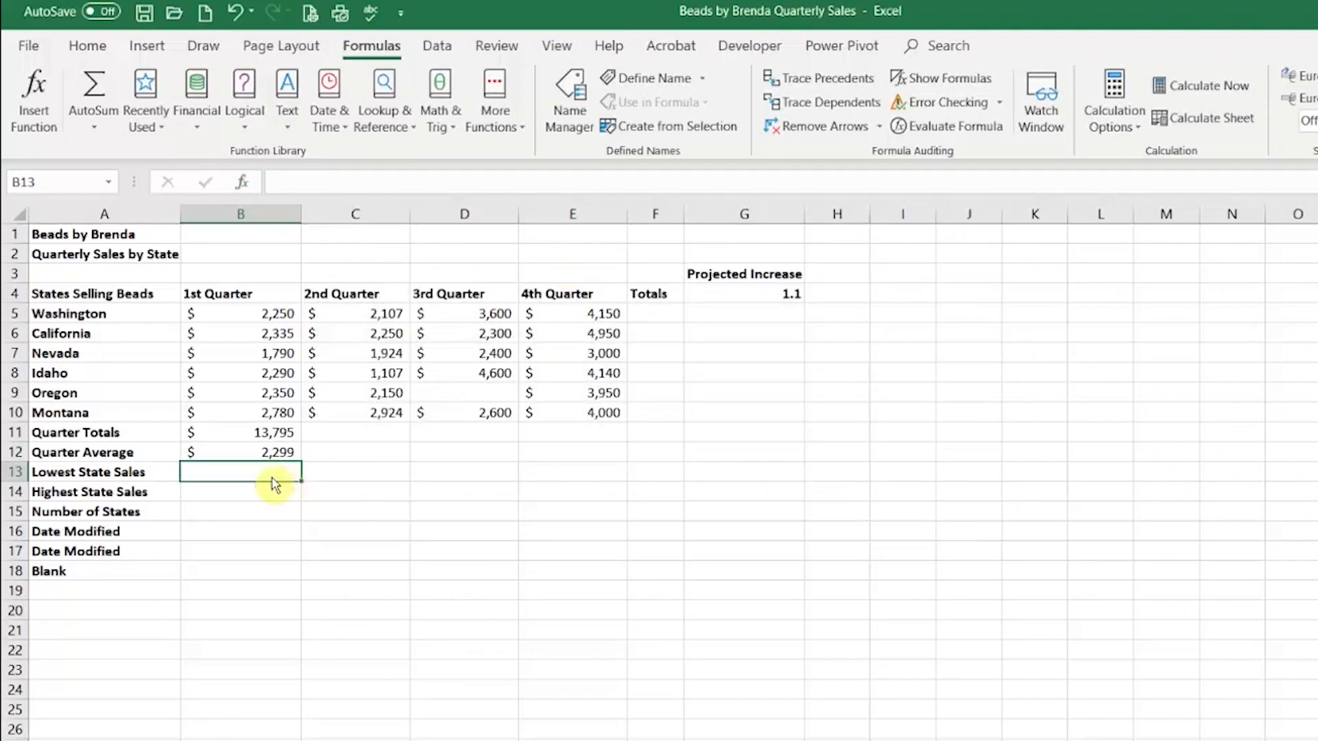
pyautogui.click(518, 130)
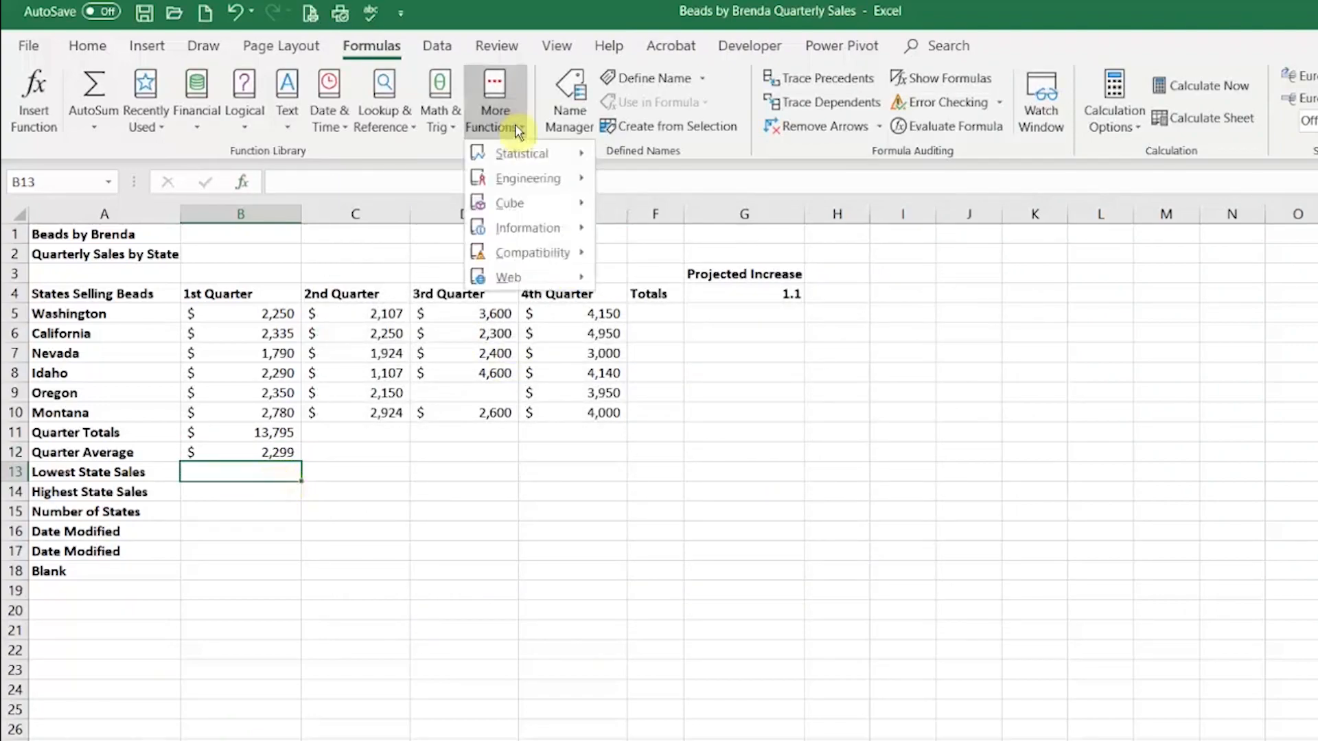
pyautogui.moveTo(508, 154)
pyautogui.moveTo(800, 205); pyautogui.dragTo(800, 405)
pyautogui.click(665, 548)
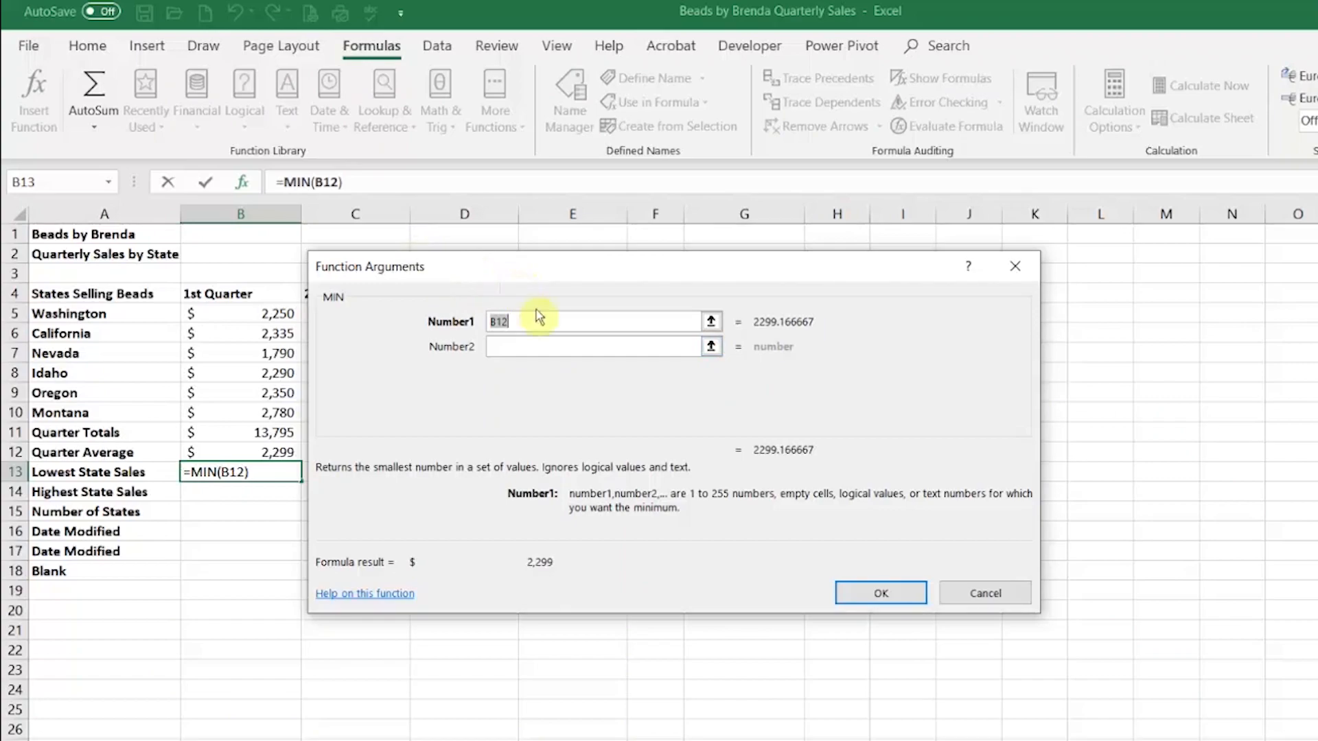
pyautogui.moveTo(255, 317); pyautogui.dragTo(242, 417)
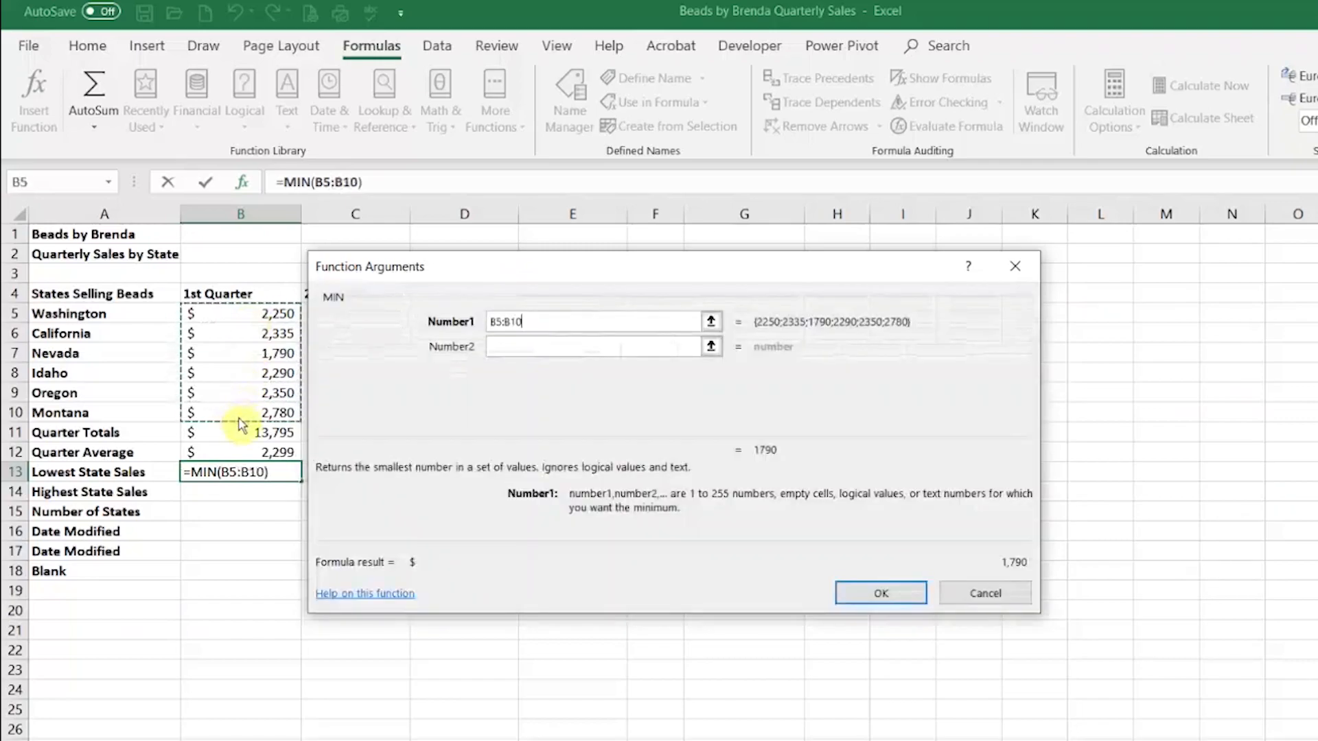
pyautogui.click(881, 592)
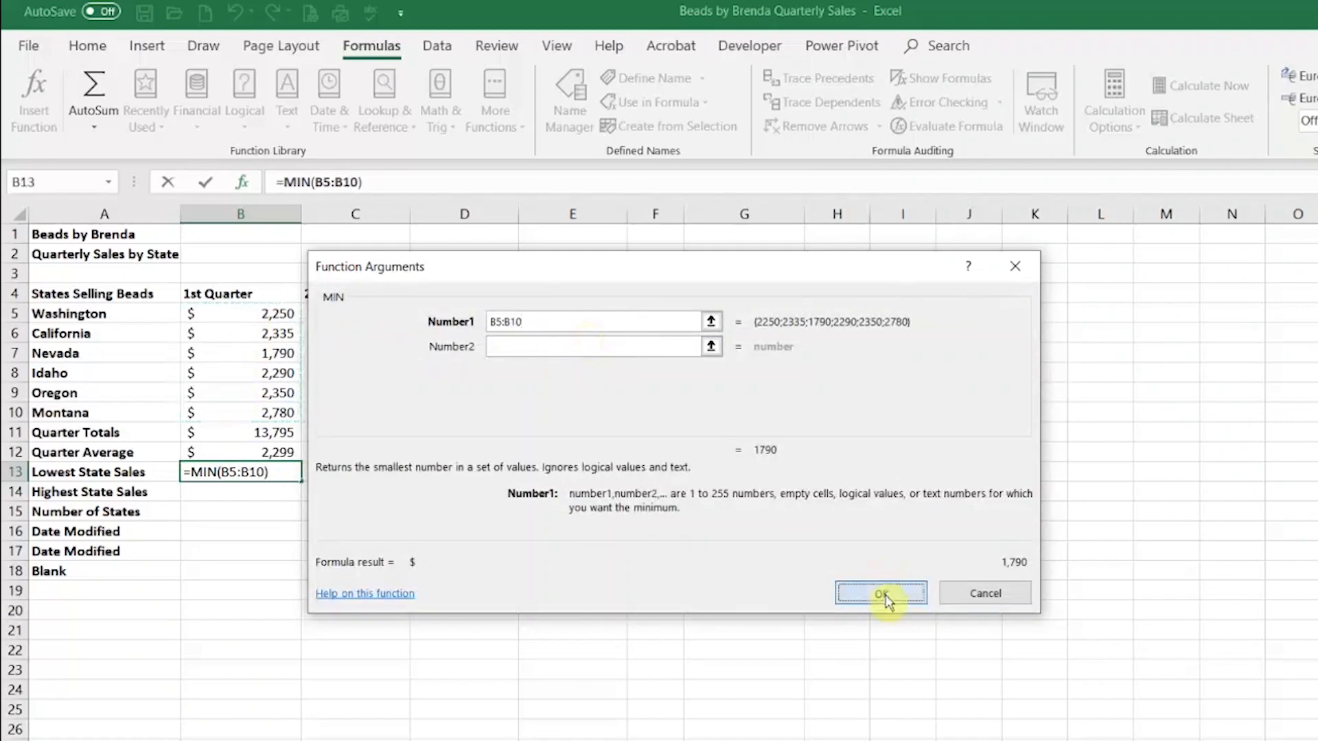
# Step: Insert the Statistical function MAX in B14 for Highest State Sales, using the range B5:B10
pyautogui.click(286, 500)
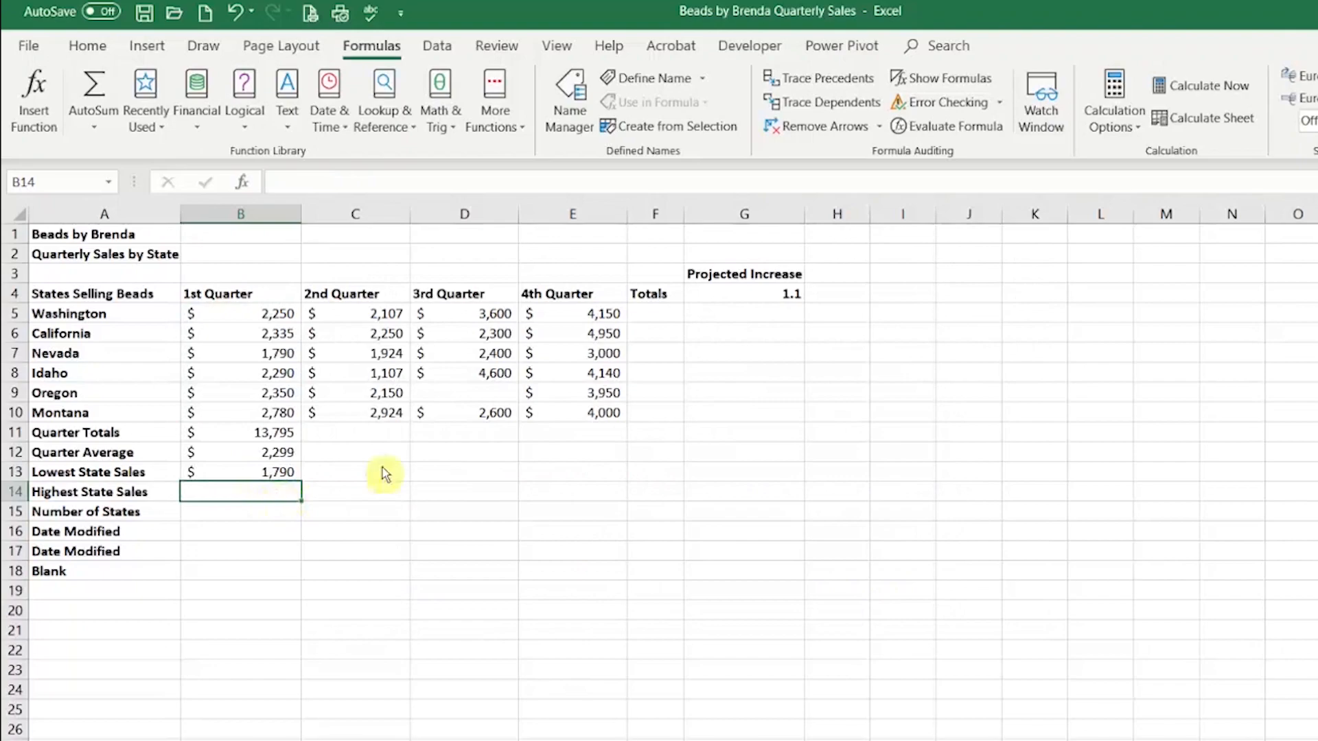
pyautogui.click(519, 137)
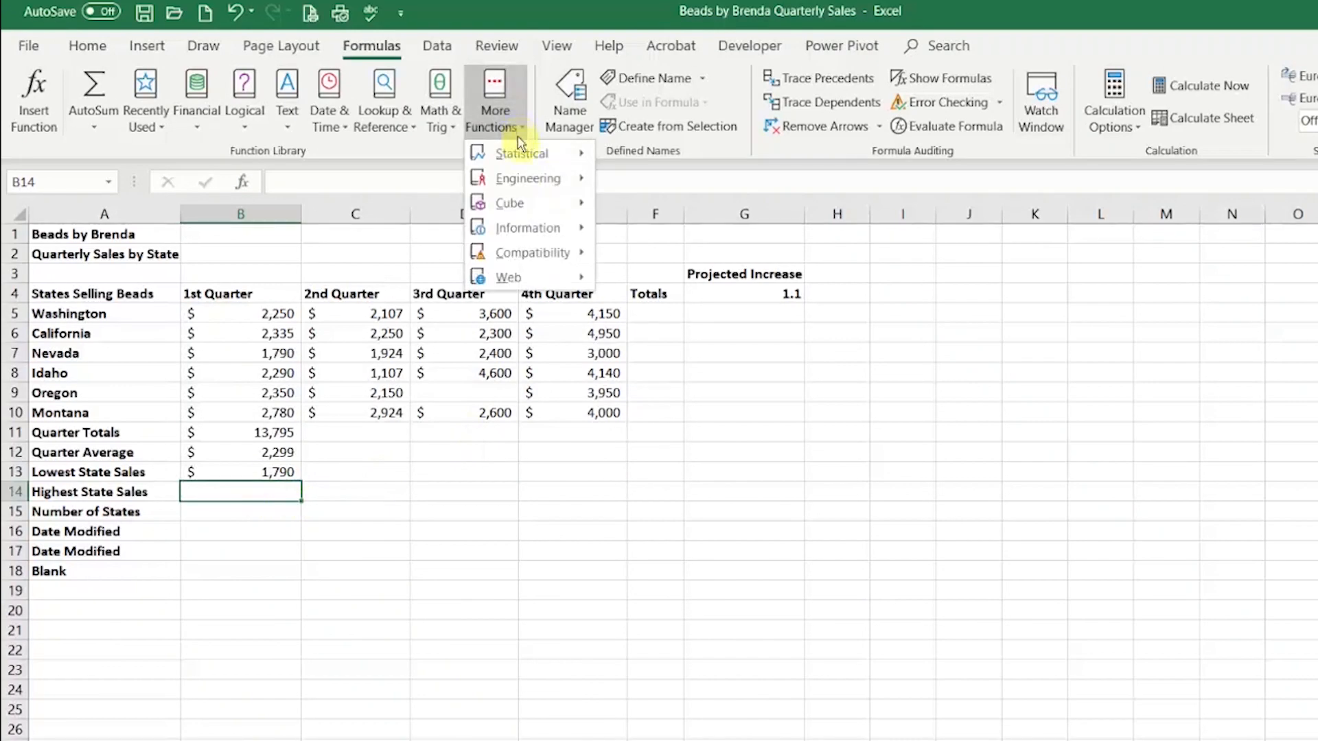
pyautogui.moveTo(572, 163)
pyautogui.moveTo(794, 183); pyautogui.dragTo(800, 401)
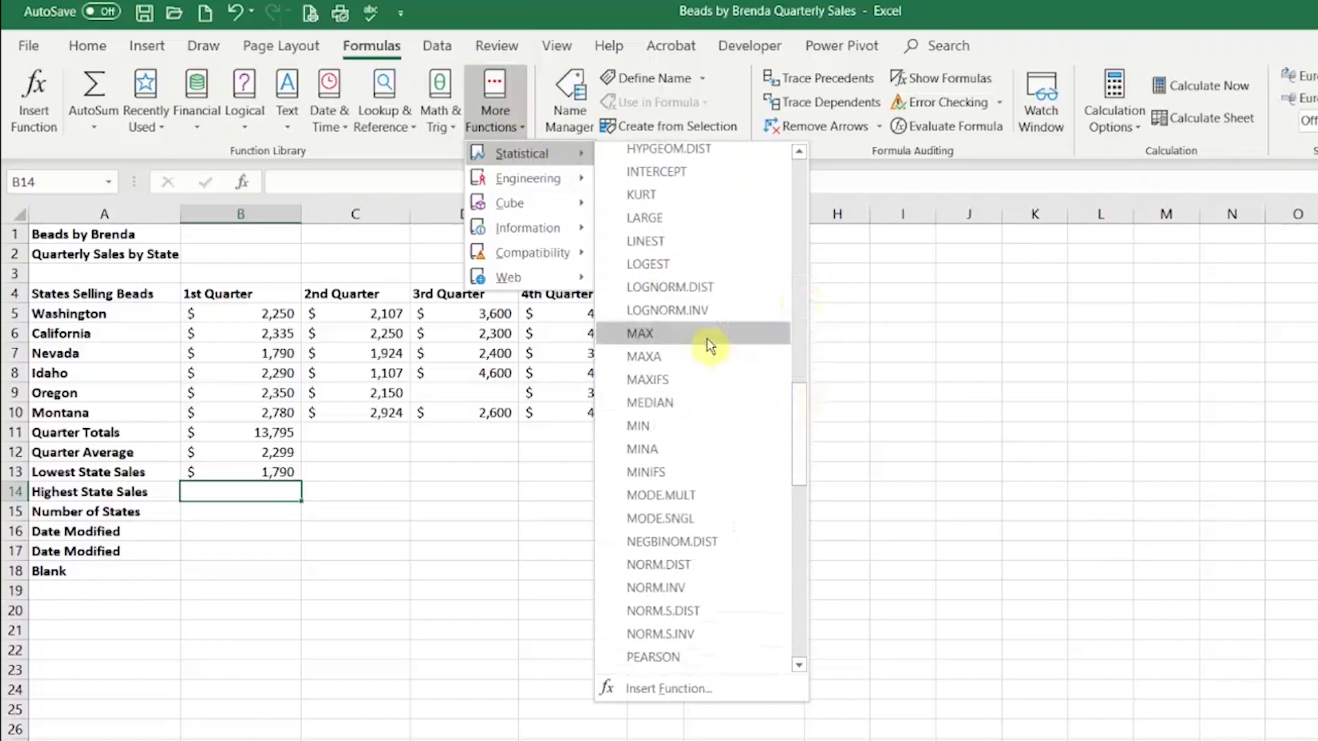
pyautogui.click(709, 343)
pyautogui.moveTo(275, 314); pyautogui.dragTo(270, 412)
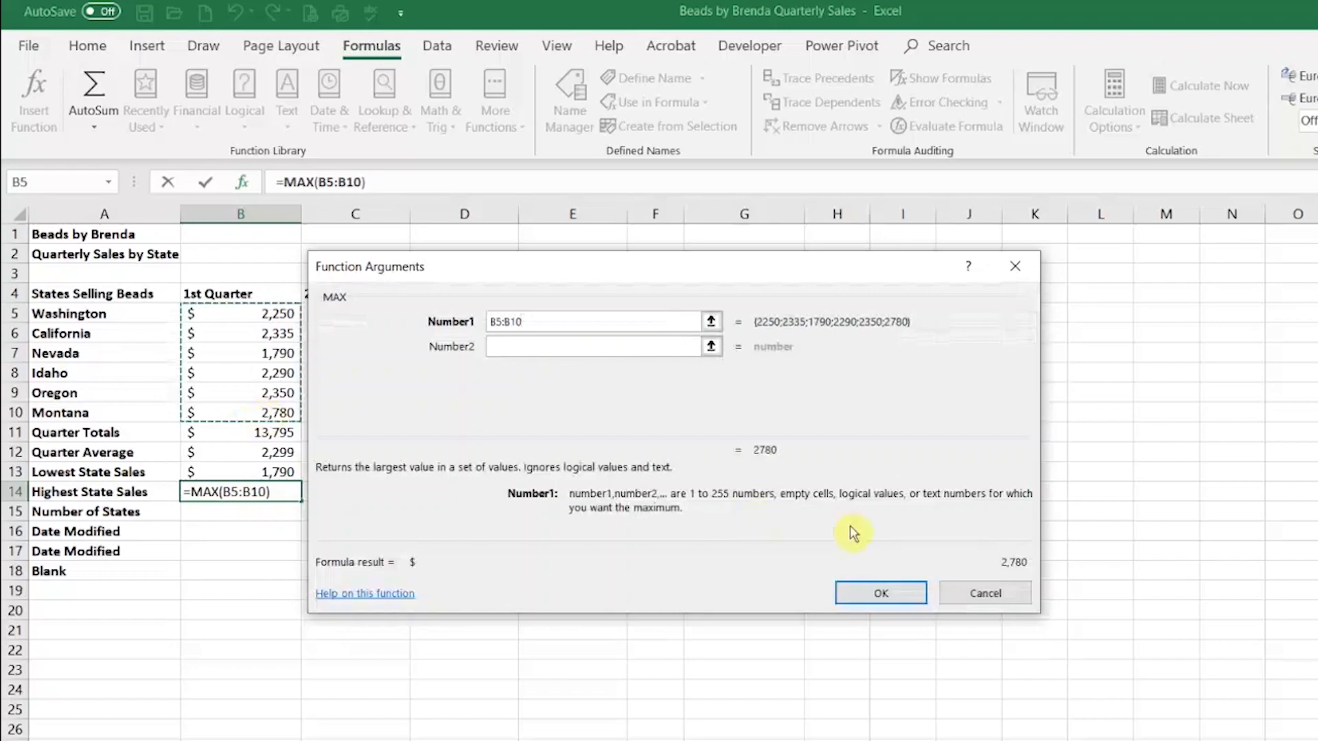
pyautogui.click(885, 590)
pyautogui.click(275, 516)
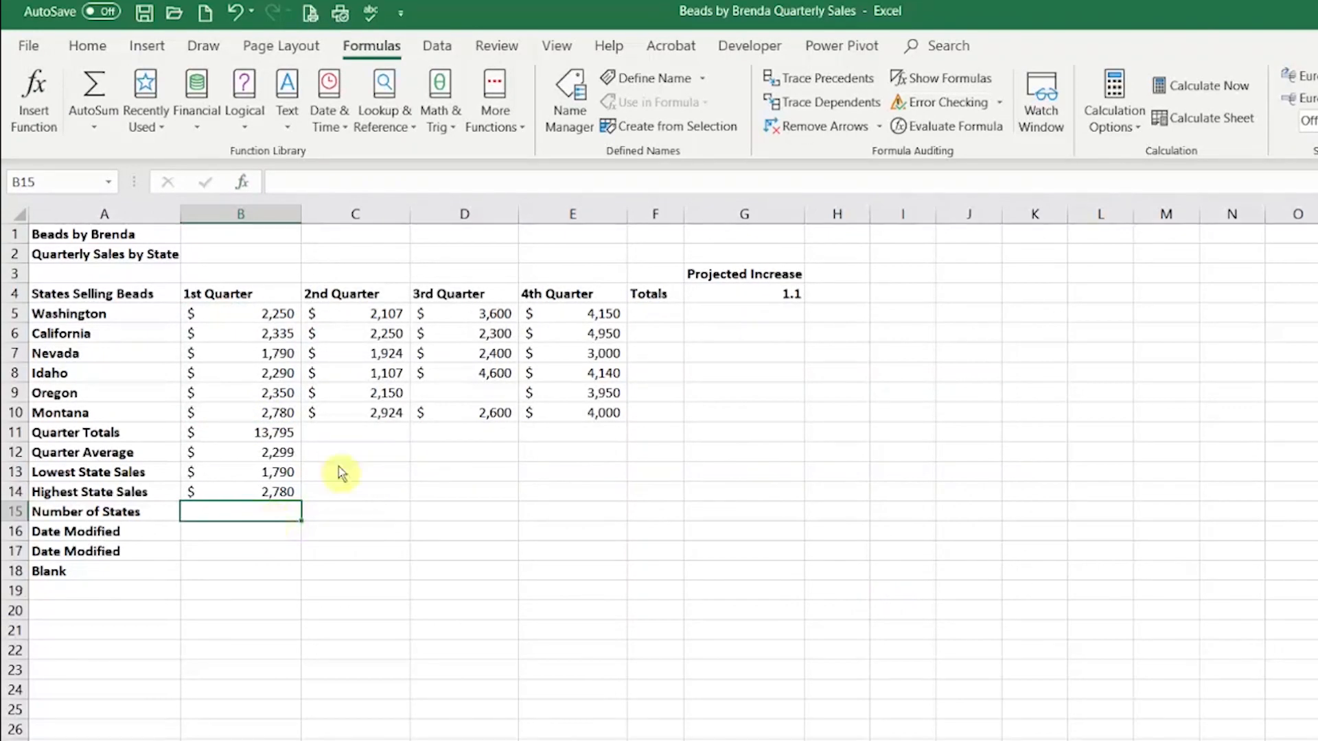
# Step: Insert the Statistical function COUNT in B15 for Number of States, with its range set to B5:B10
pyautogui.click(518, 130)
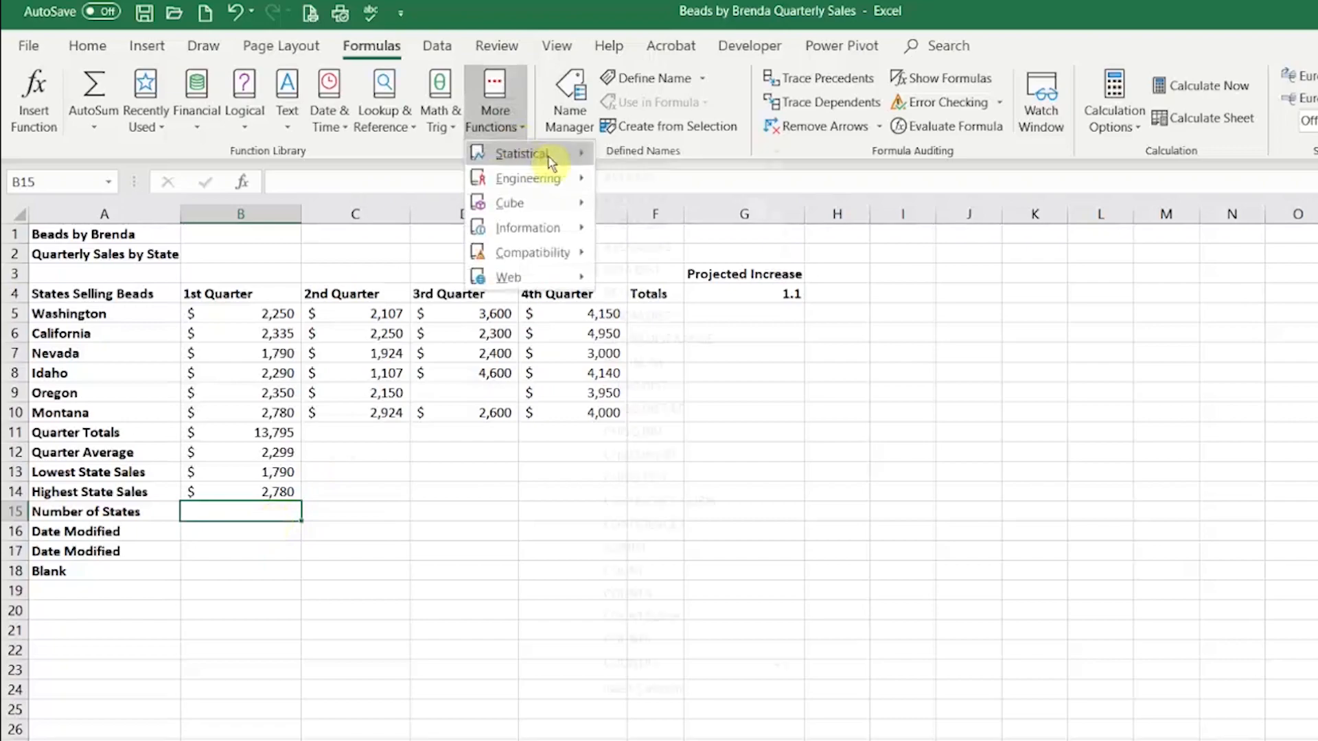
pyautogui.moveTo(539, 158)
pyautogui.moveTo(800, 184); pyautogui.dragTo(809, 236)
pyautogui.click(697, 322)
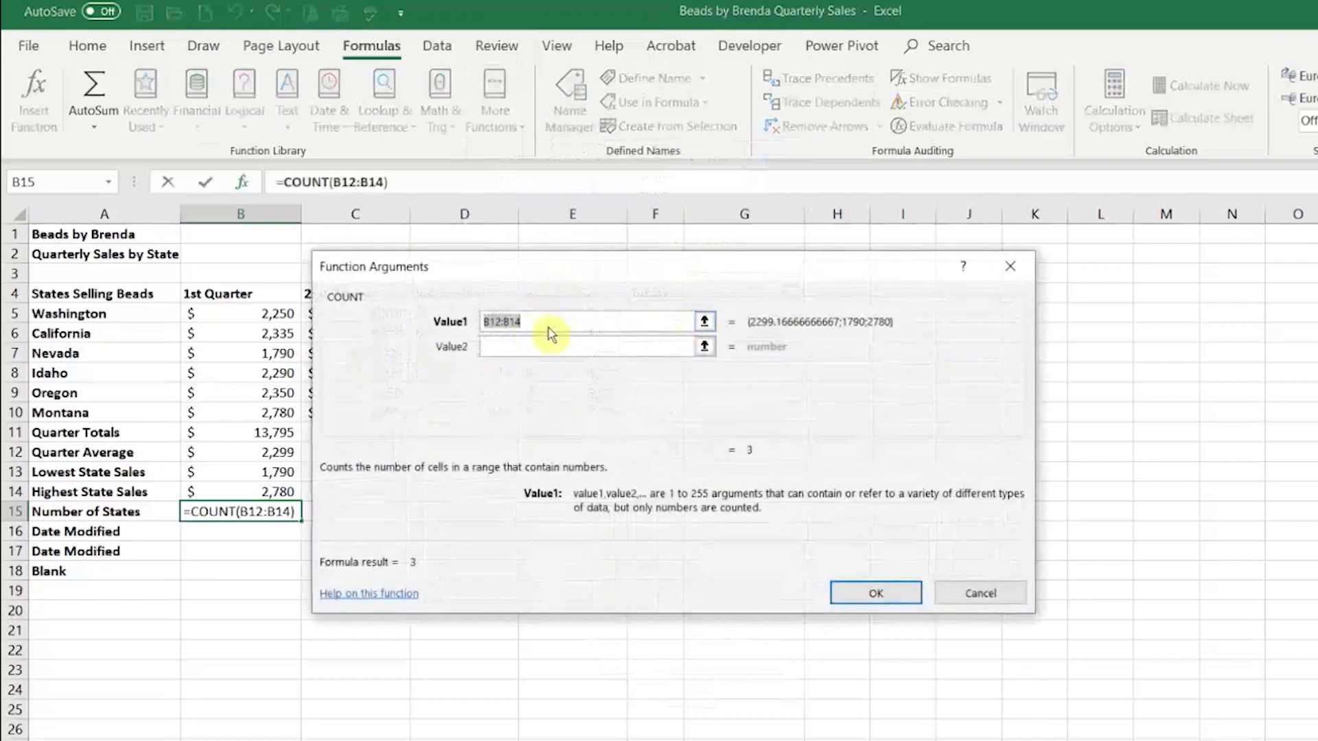
pyautogui.moveTo(257, 316); pyautogui.dragTo(317, 420)
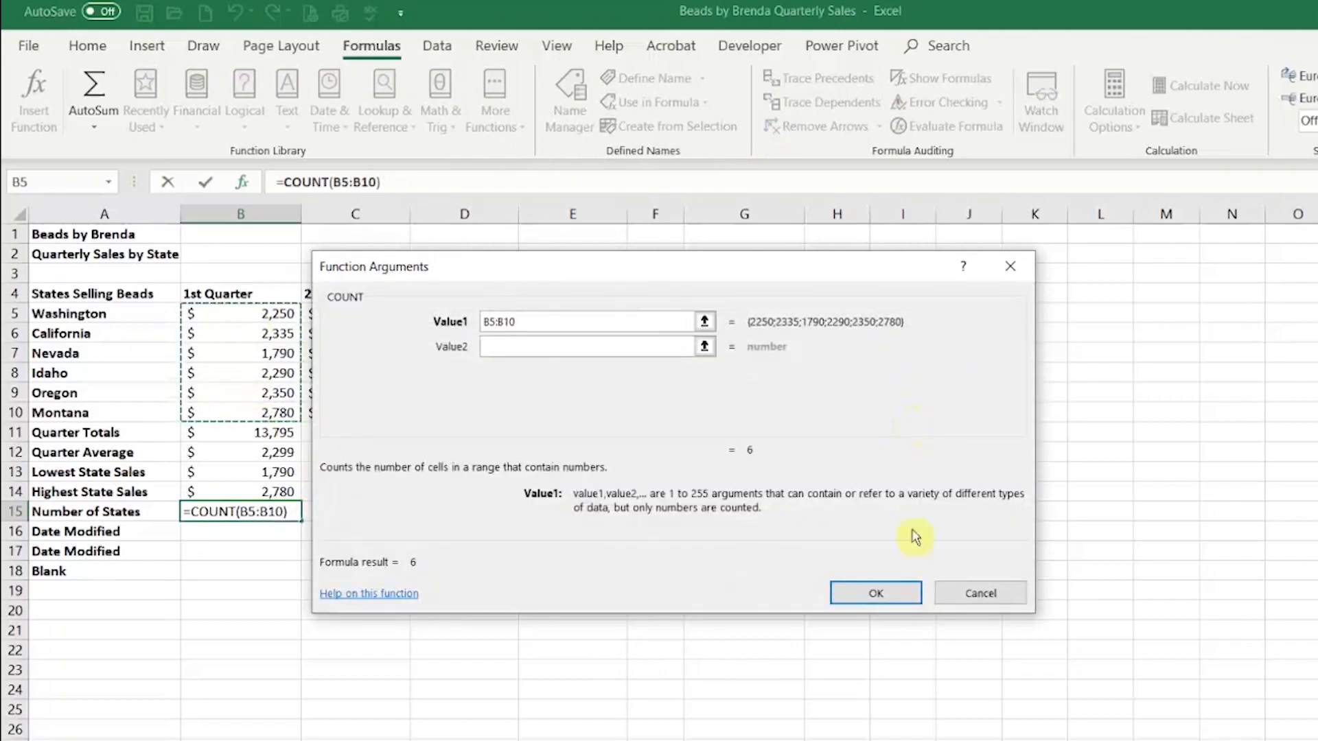
pyautogui.click(892, 598)
# Step: Insert the Date & Time function TODAY in B16 for the first Date Modified row
pyautogui.click(266, 542)
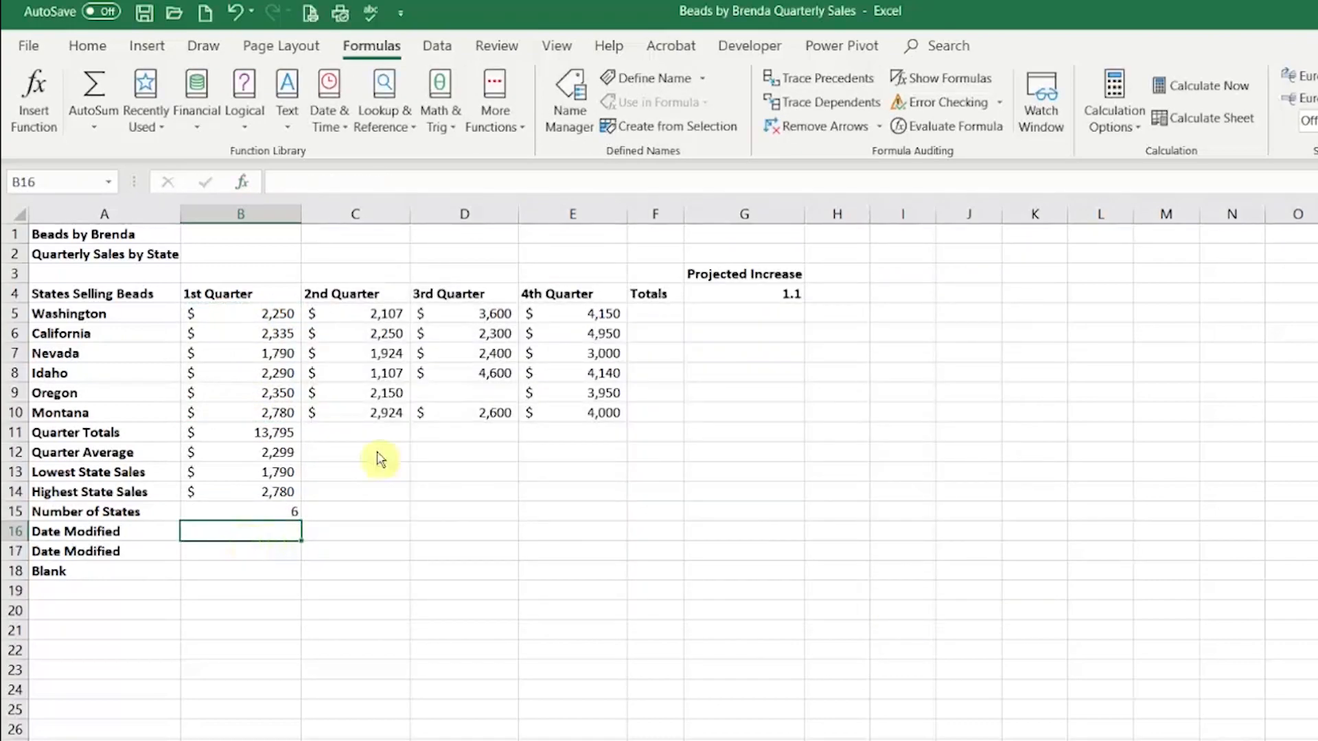
pyautogui.click(339, 130)
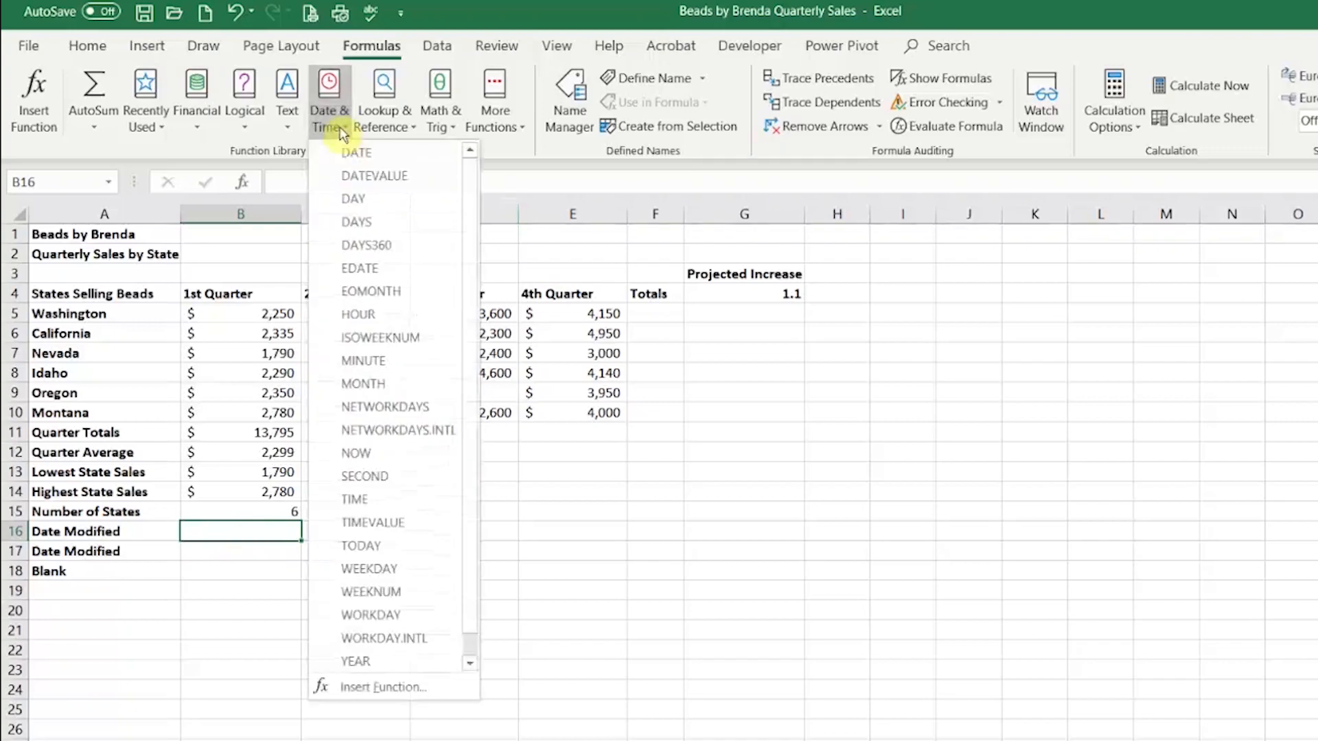
pyautogui.scroll(-1, 471, 200)
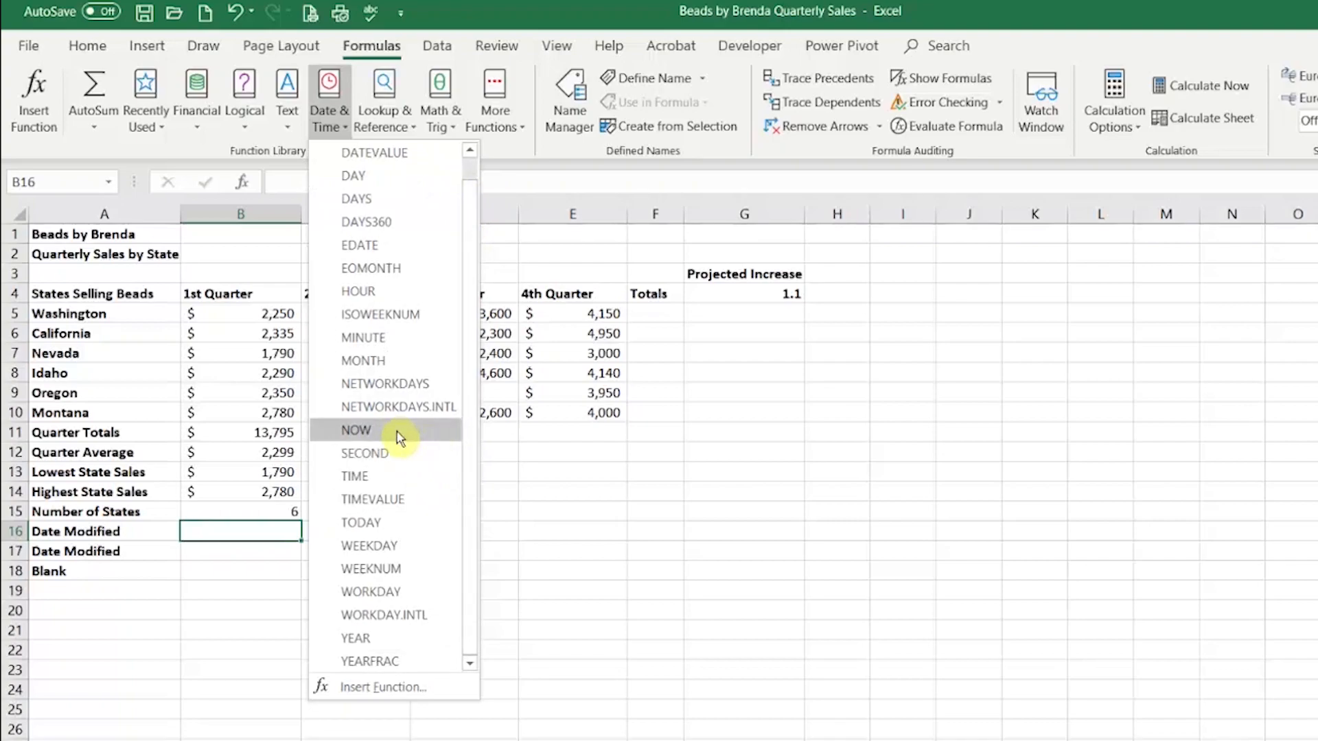
pyautogui.moveTo(397, 478)
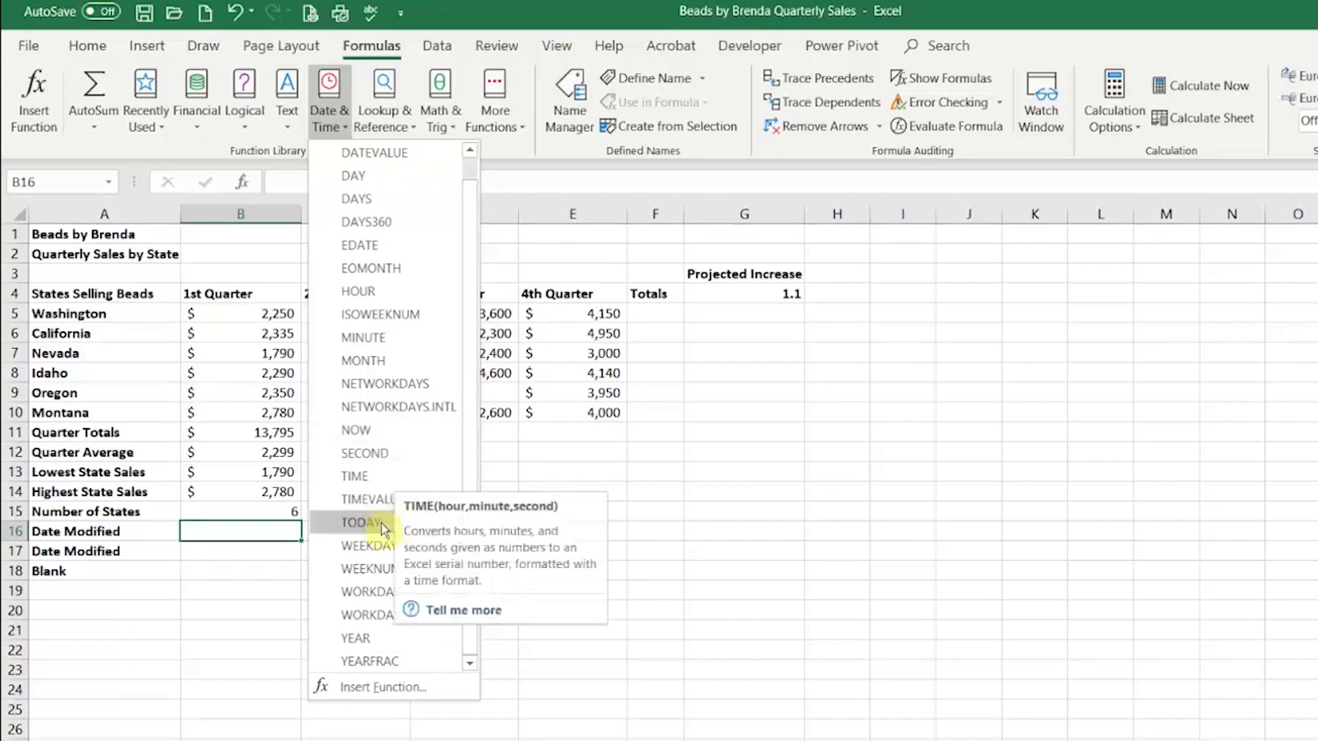
pyautogui.click(385, 529)
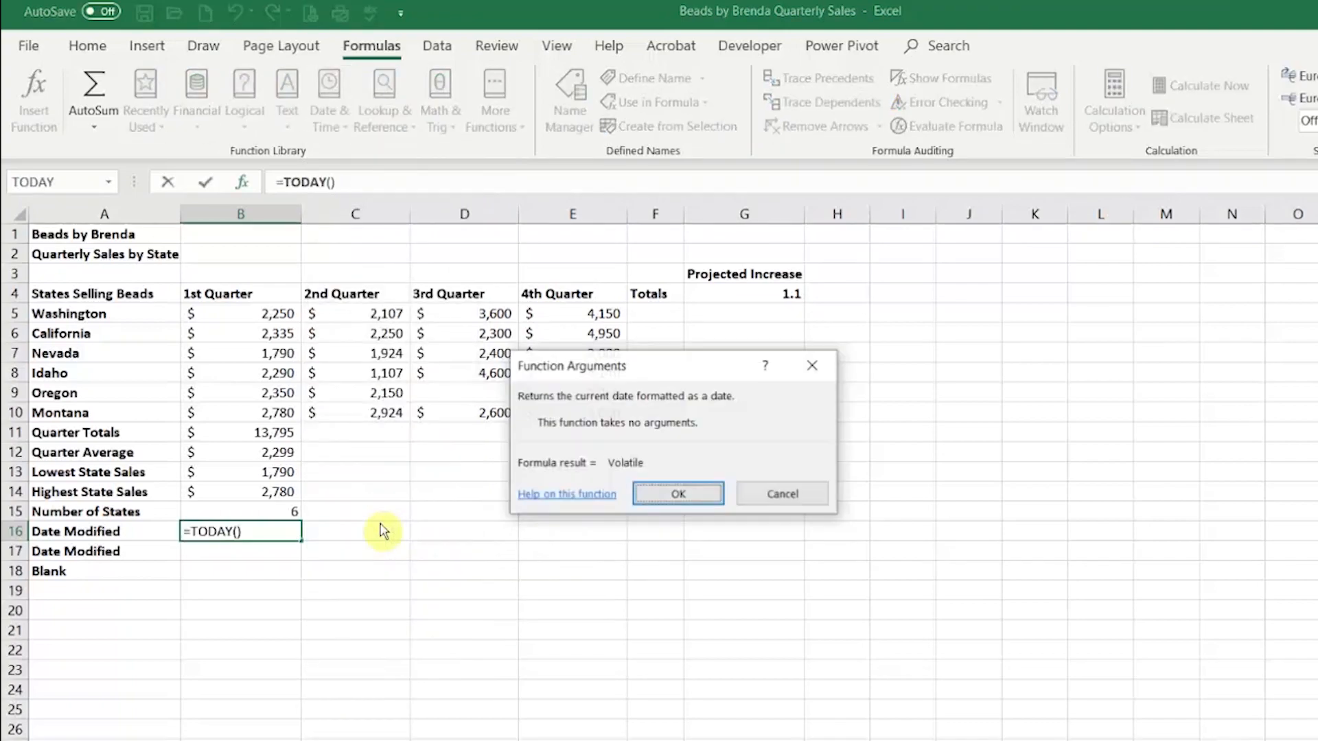
pyautogui.click(678, 495)
# Step: Insert the Date & Time function NOW in B17 for the second Date Modified row
pyautogui.click(261, 554)
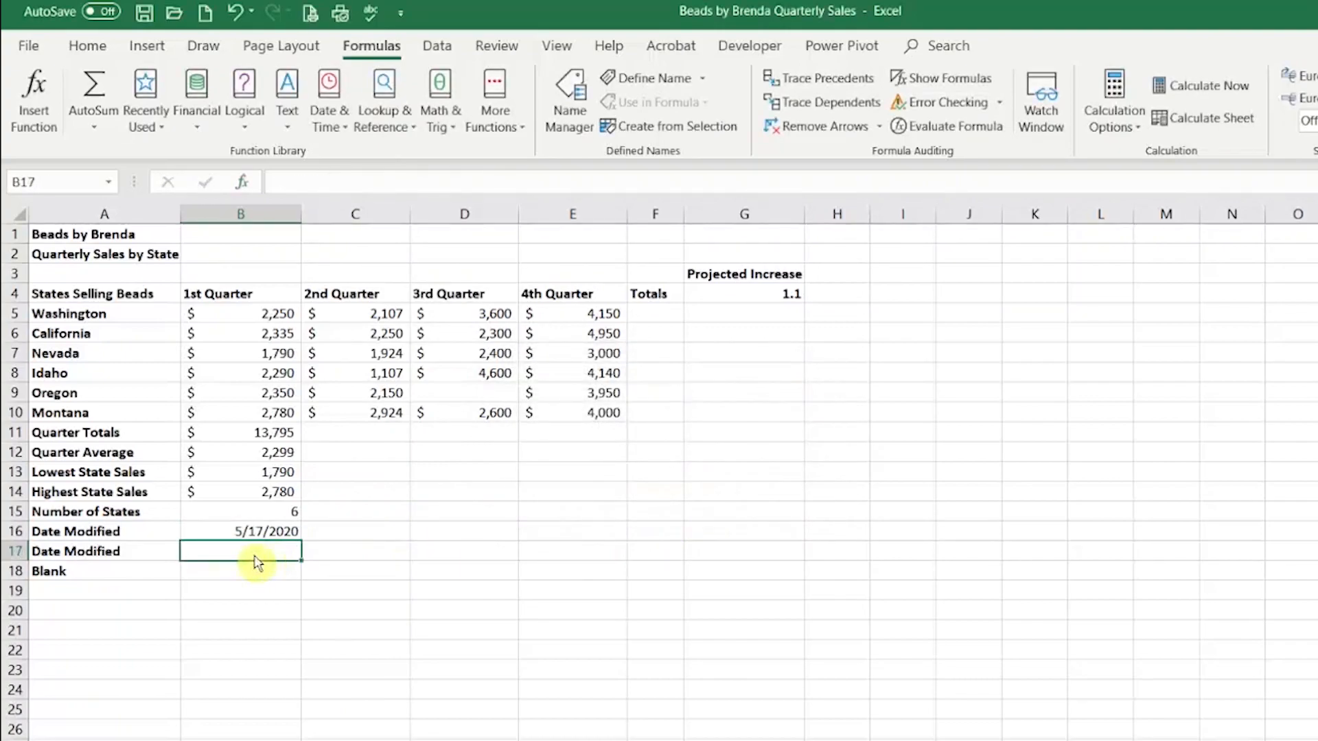
pyautogui.click(339, 131)
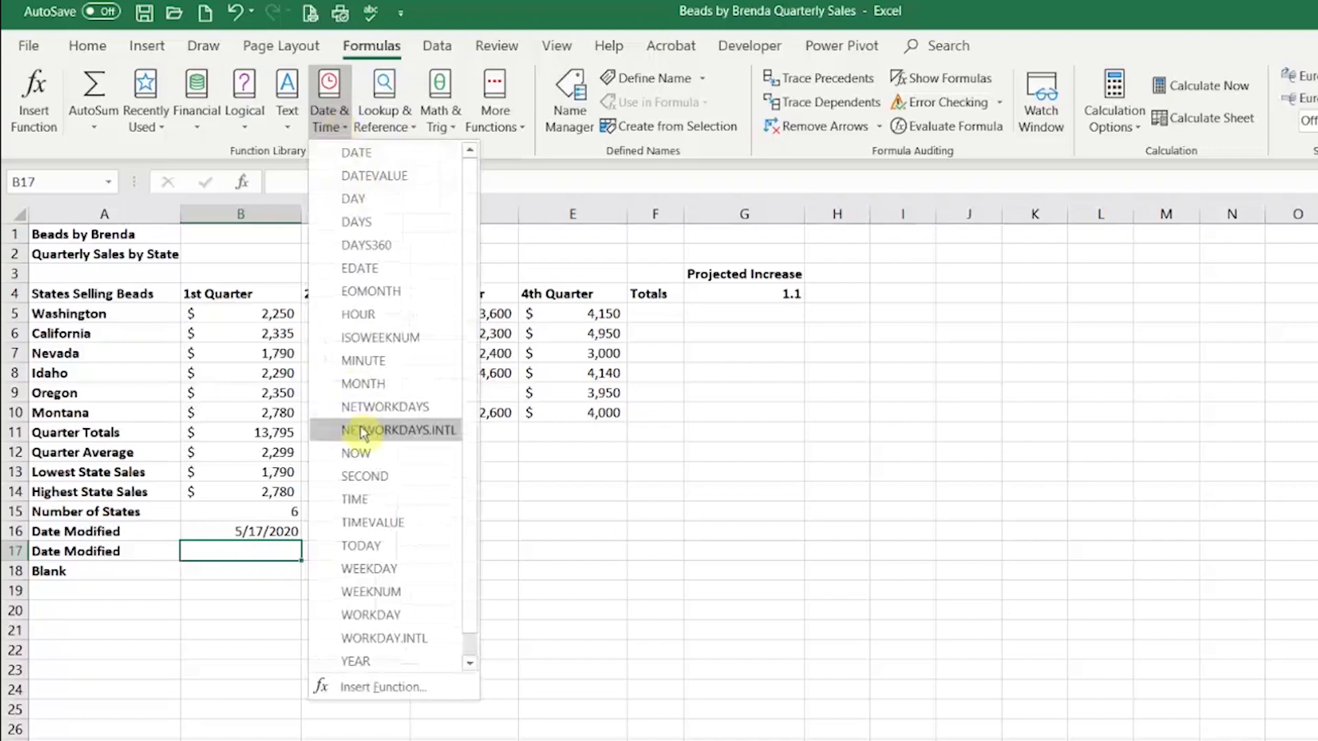
pyautogui.click(384, 453)
pyautogui.click(679, 499)
# Step: Insert the Statistical function COUNTBLANK in B18 for Blank, using the range B5:B10
pyautogui.click(260, 581)
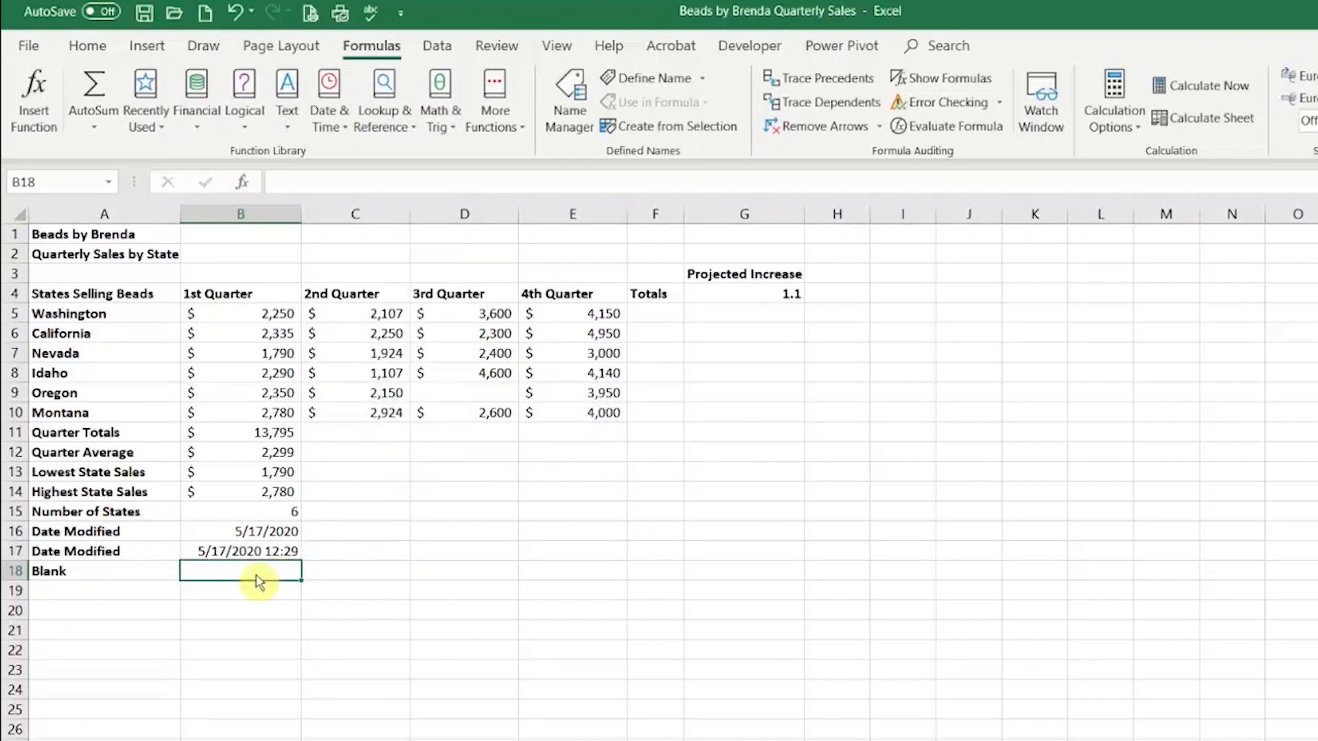
pyautogui.click(501, 125)
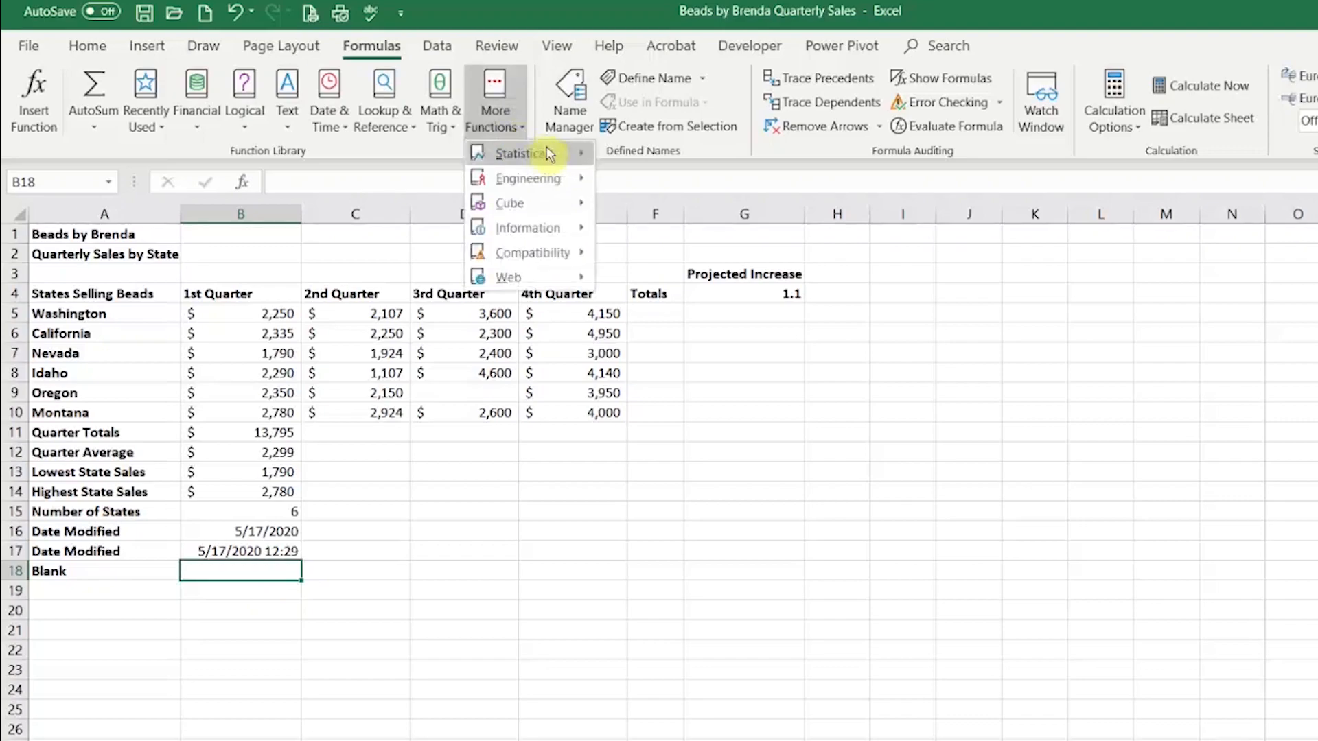
pyautogui.moveTo(568, 162)
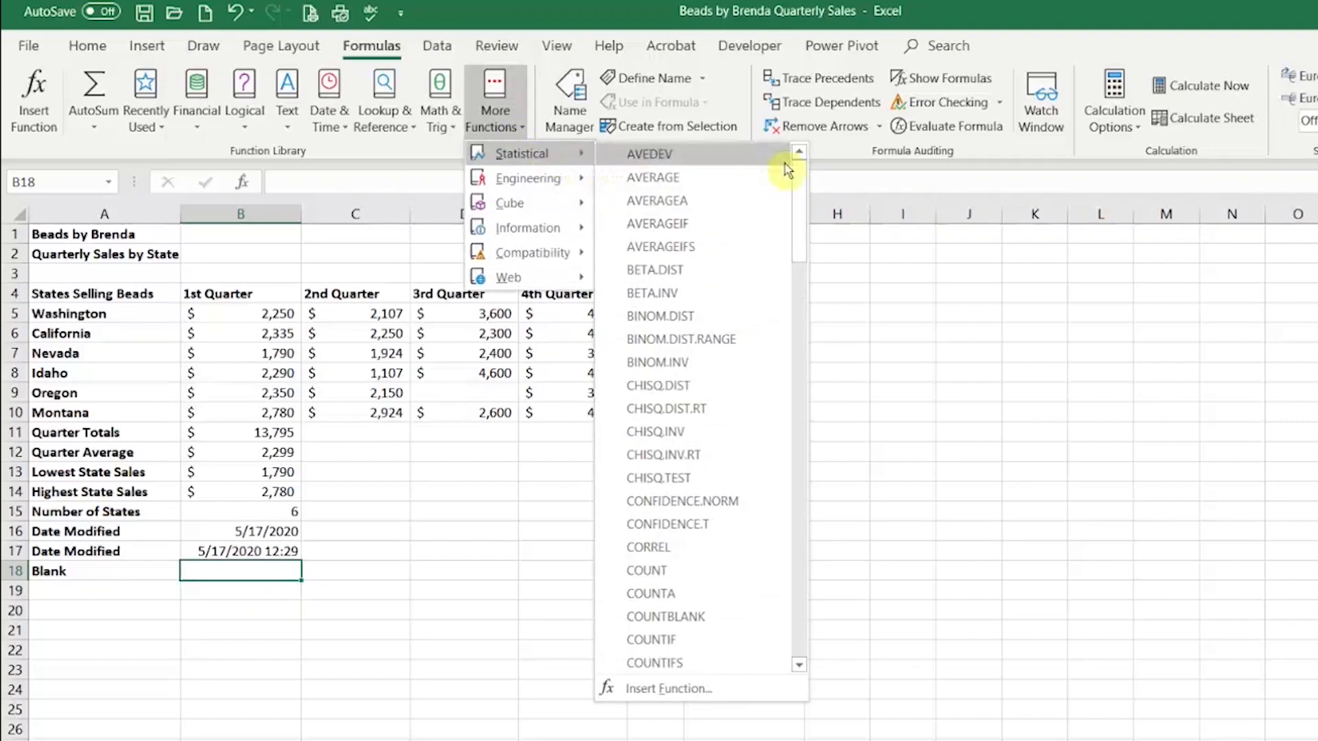
pyautogui.click(723, 616)
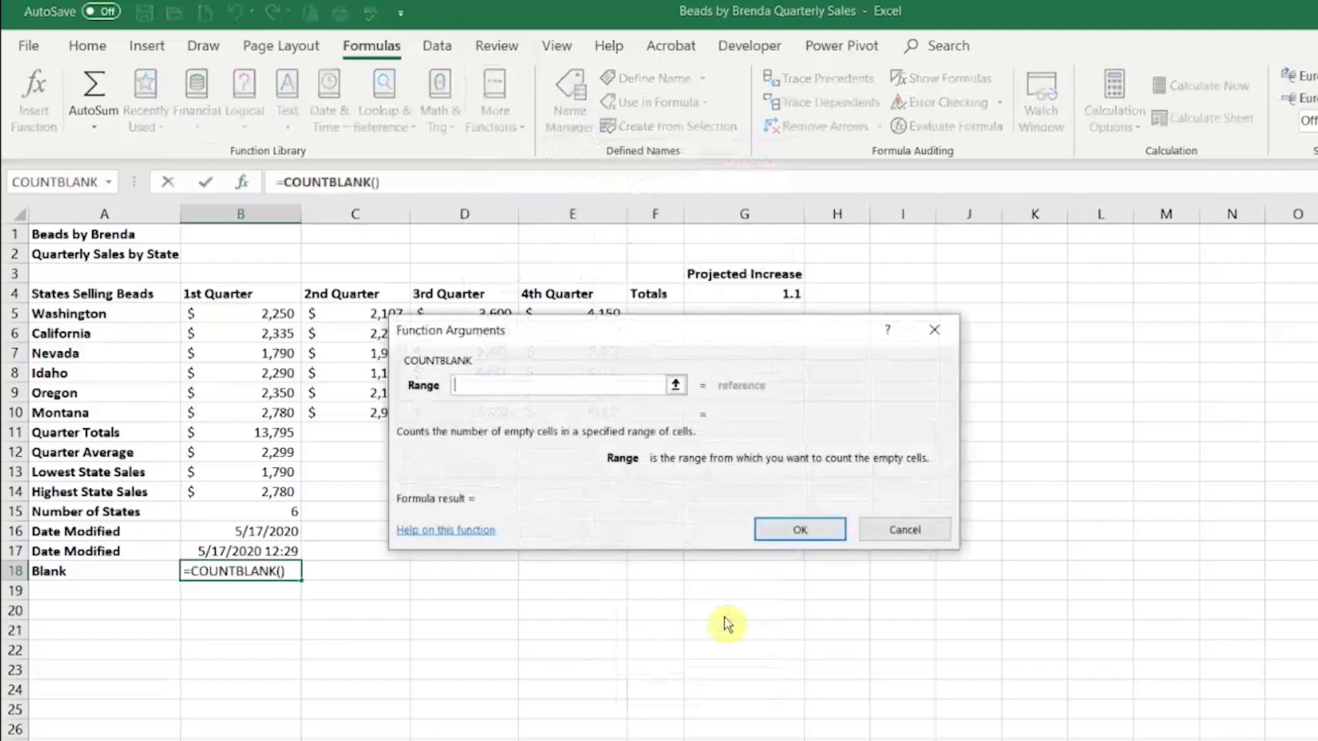
pyautogui.moveTo(250, 318); pyautogui.dragTo(242, 414)
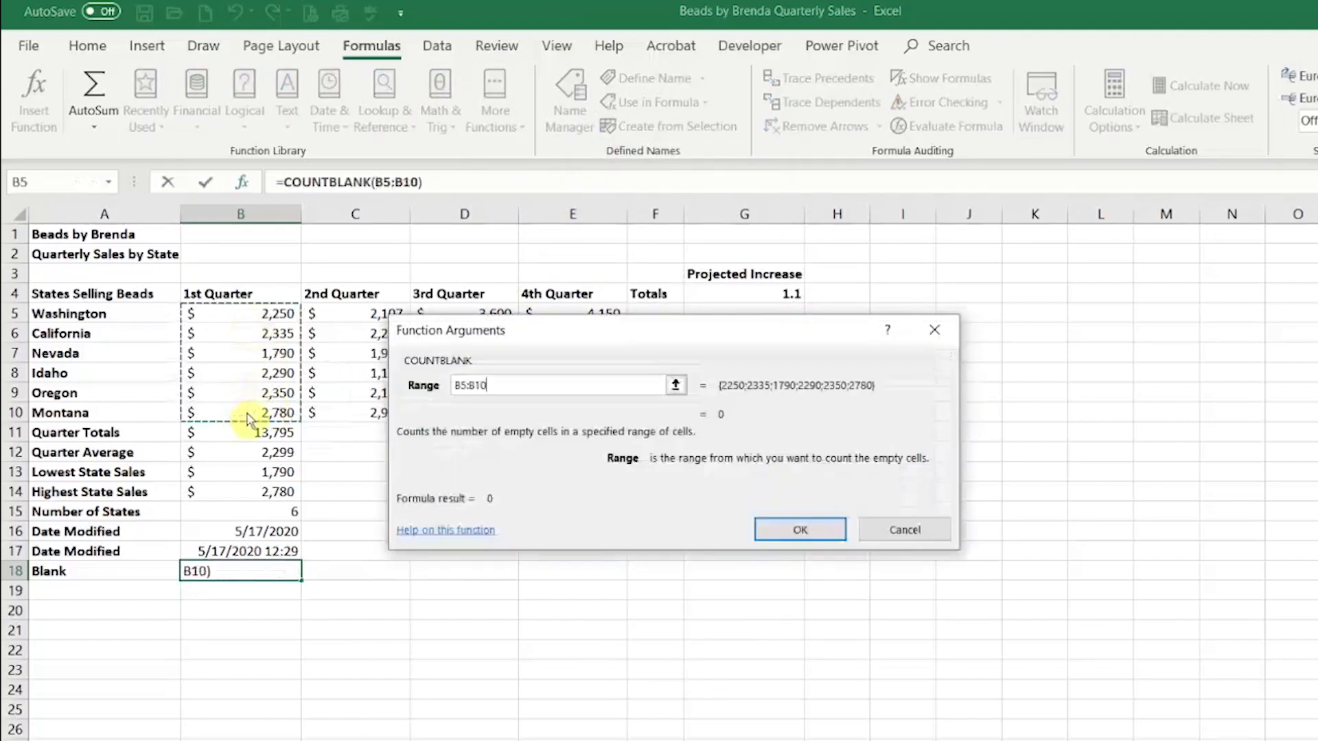
pyautogui.click(830, 532)
# Step: Fill the formulas in B11:B18 across through column E and check the Quarter Totals formula in each quarter
pyautogui.moveTo(269, 434); pyautogui.dragTo(264, 580)
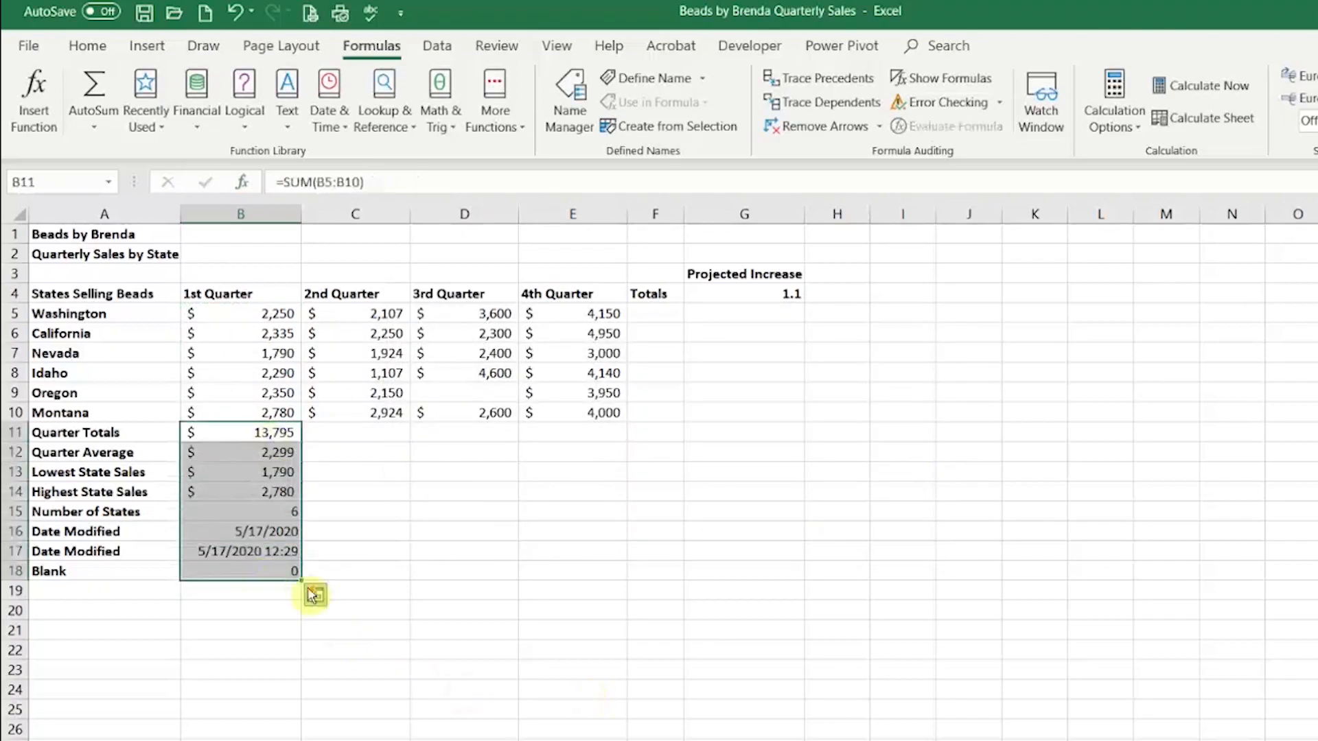
pyautogui.moveTo(302, 585); pyautogui.dragTo(612, 586)
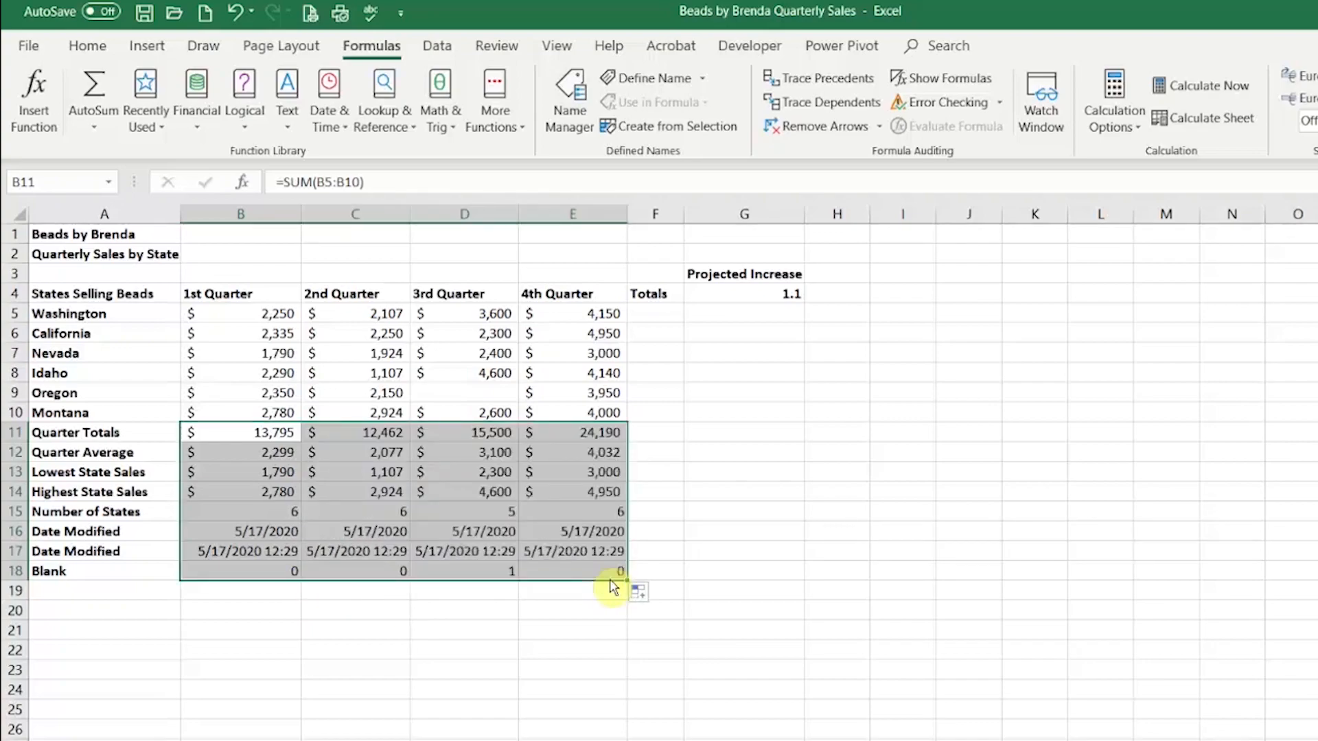
pyautogui.click(274, 436)
pyautogui.click(354, 438)
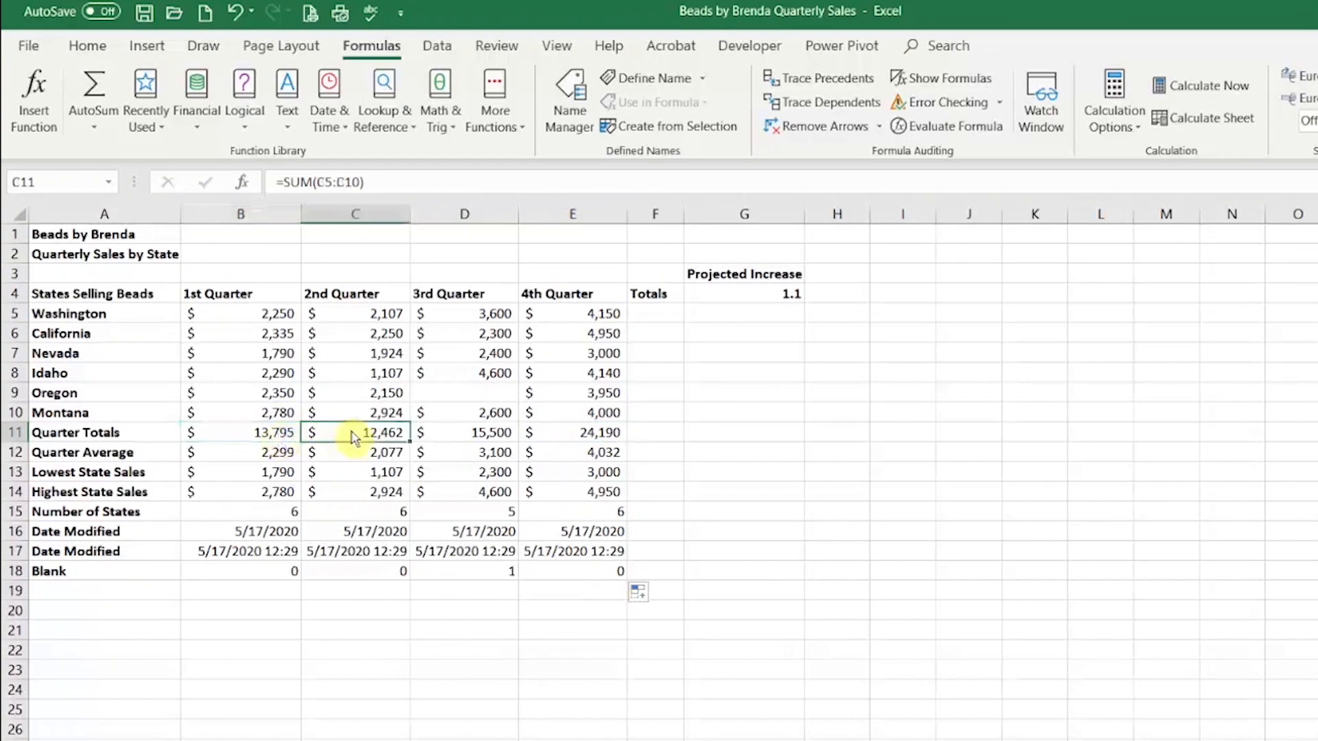
pyautogui.click(479, 433)
pyautogui.click(588, 440)
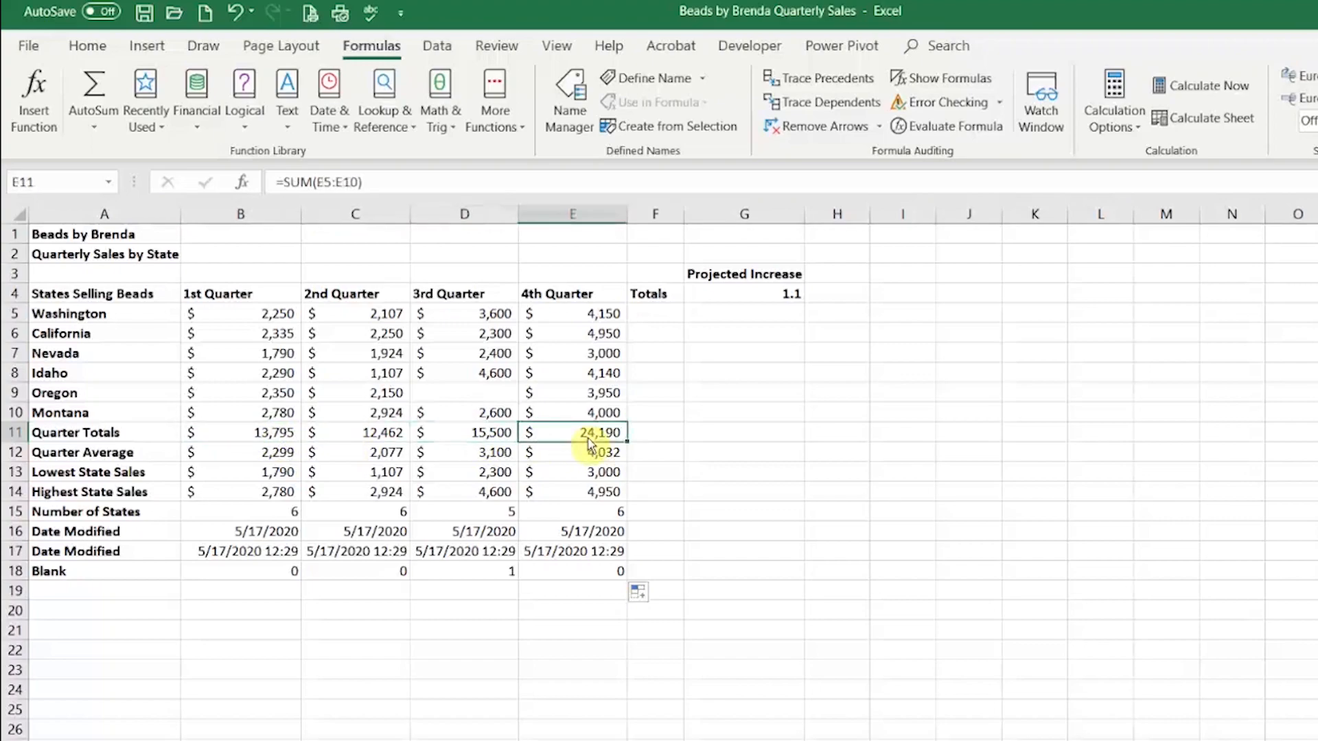
# Step: Total each state's four quarters in F5:F10 by applying the AutoSum Sum to B5:F10, and check the formula in F5
pyautogui.click(667, 320)
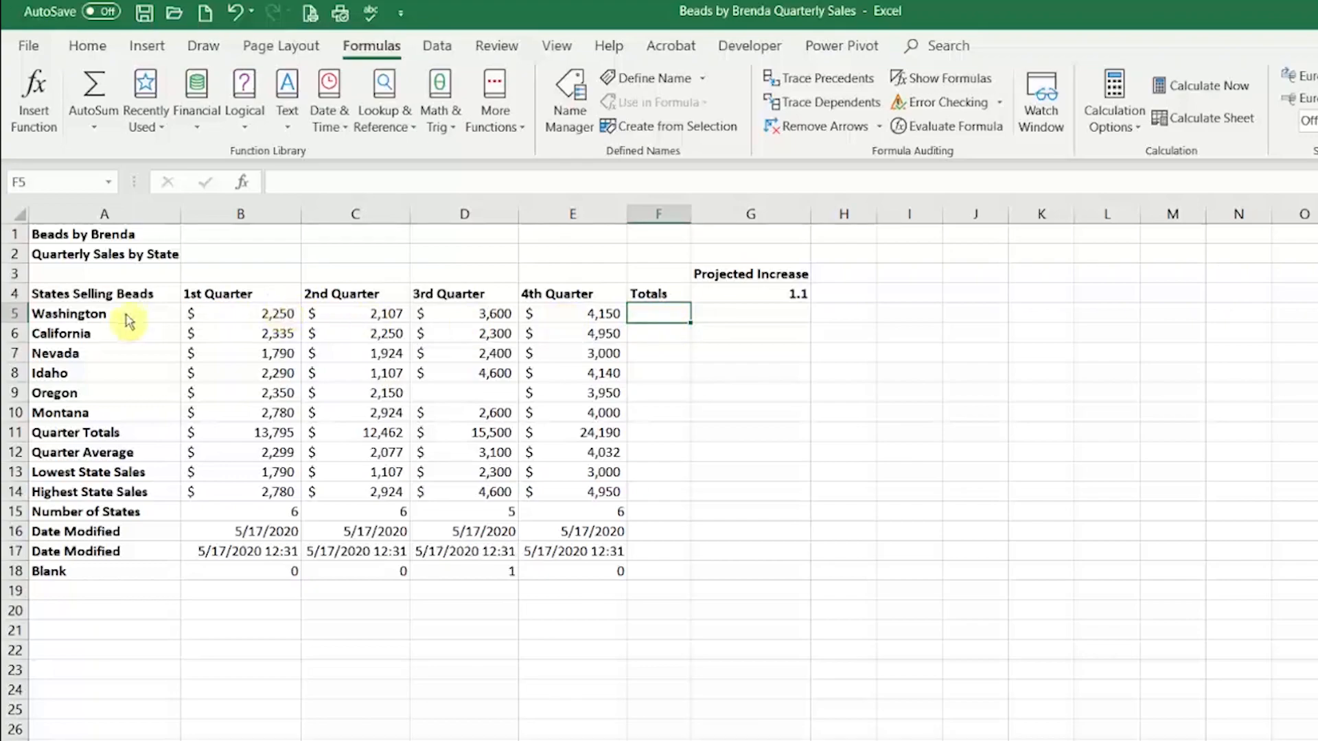
pyautogui.moveTo(129, 319); pyautogui.dragTo(130, 415)
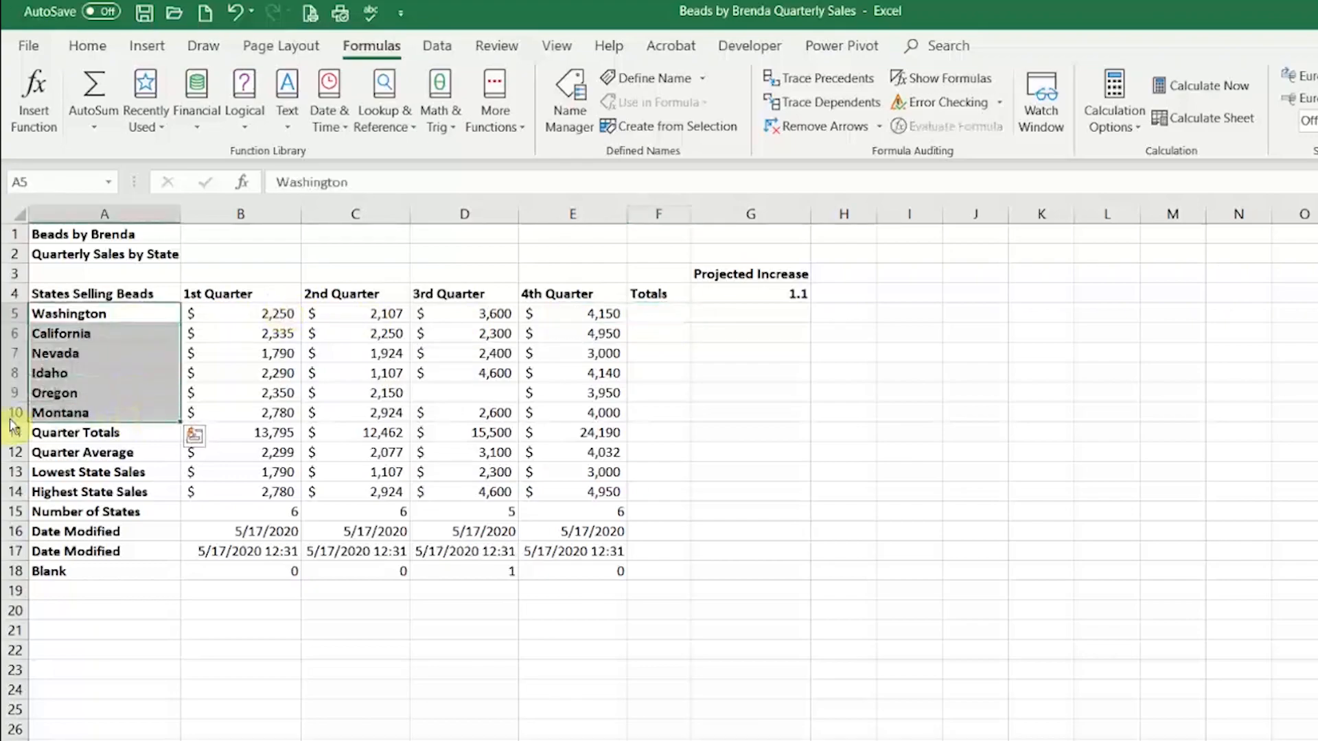
pyautogui.click(675, 318)
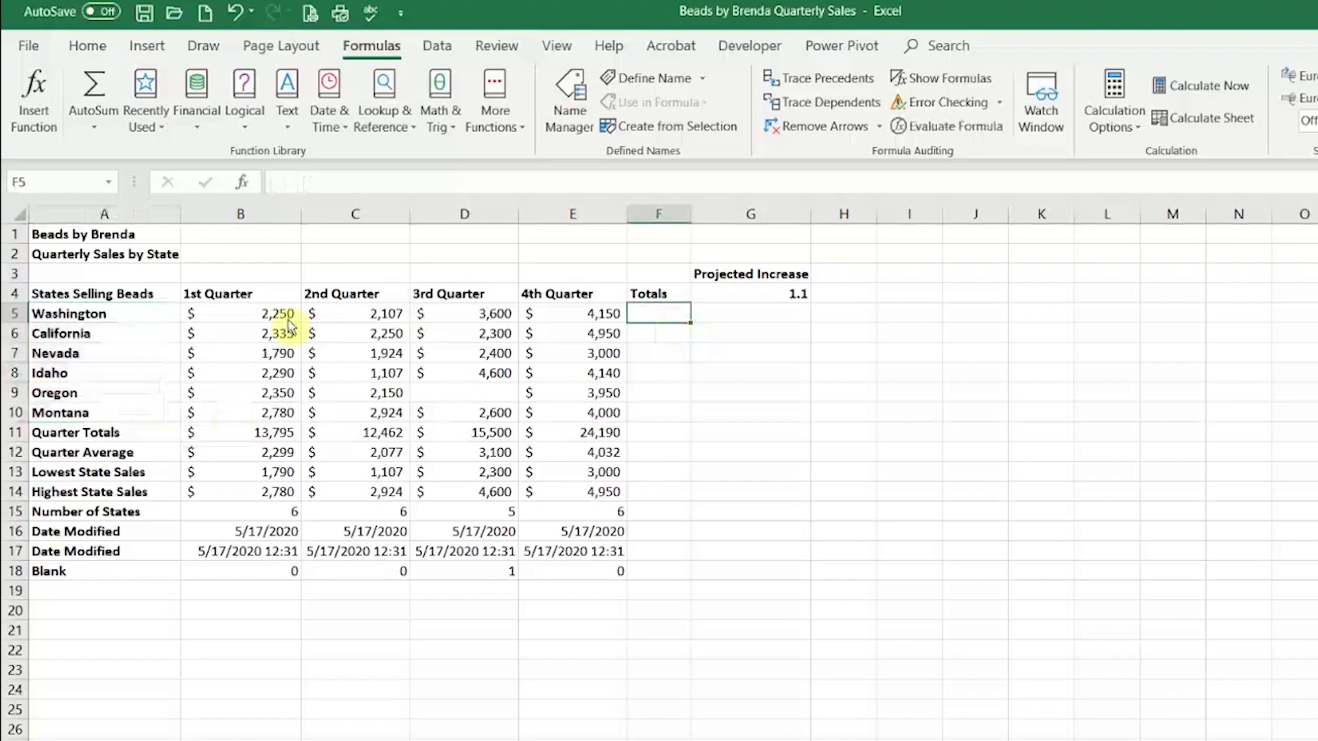
pyautogui.moveTo(273, 321); pyautogui.dragTo(682, 415)
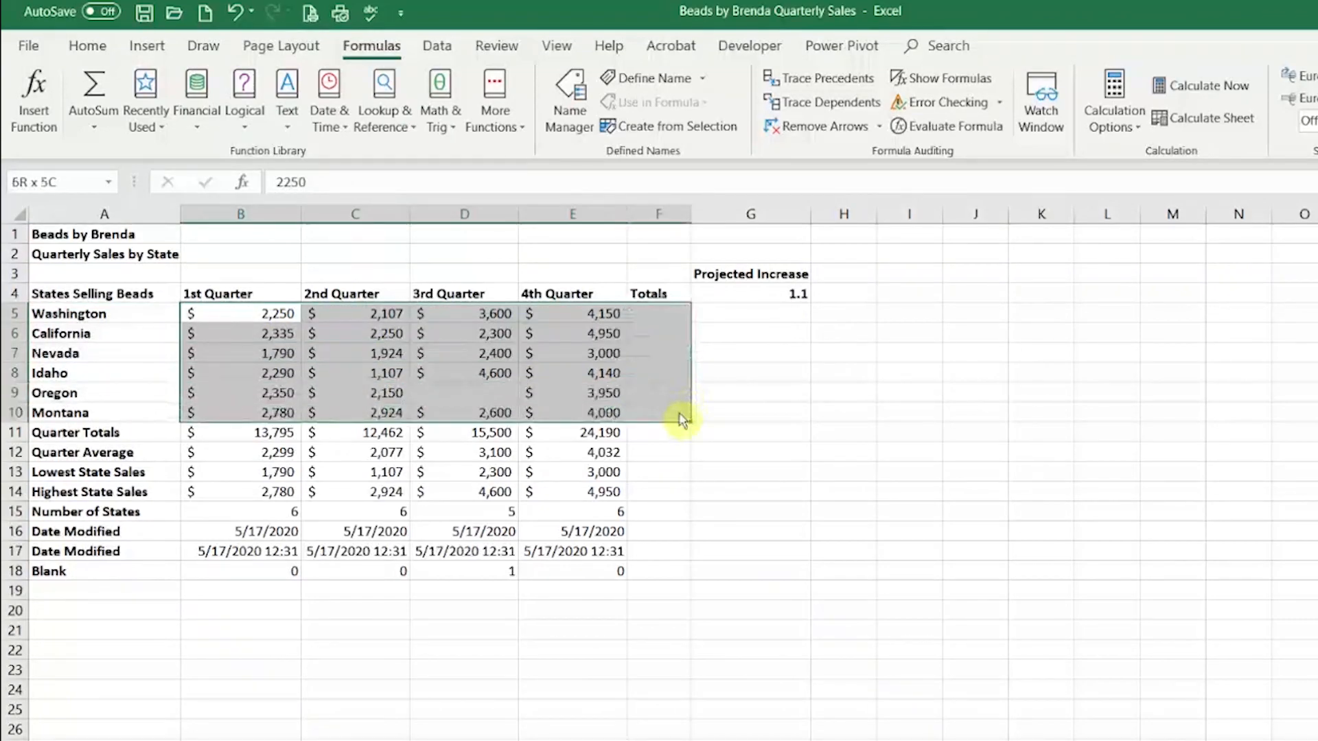
pyautogui.click(93, 130)
pyautogui.click(124, 151)
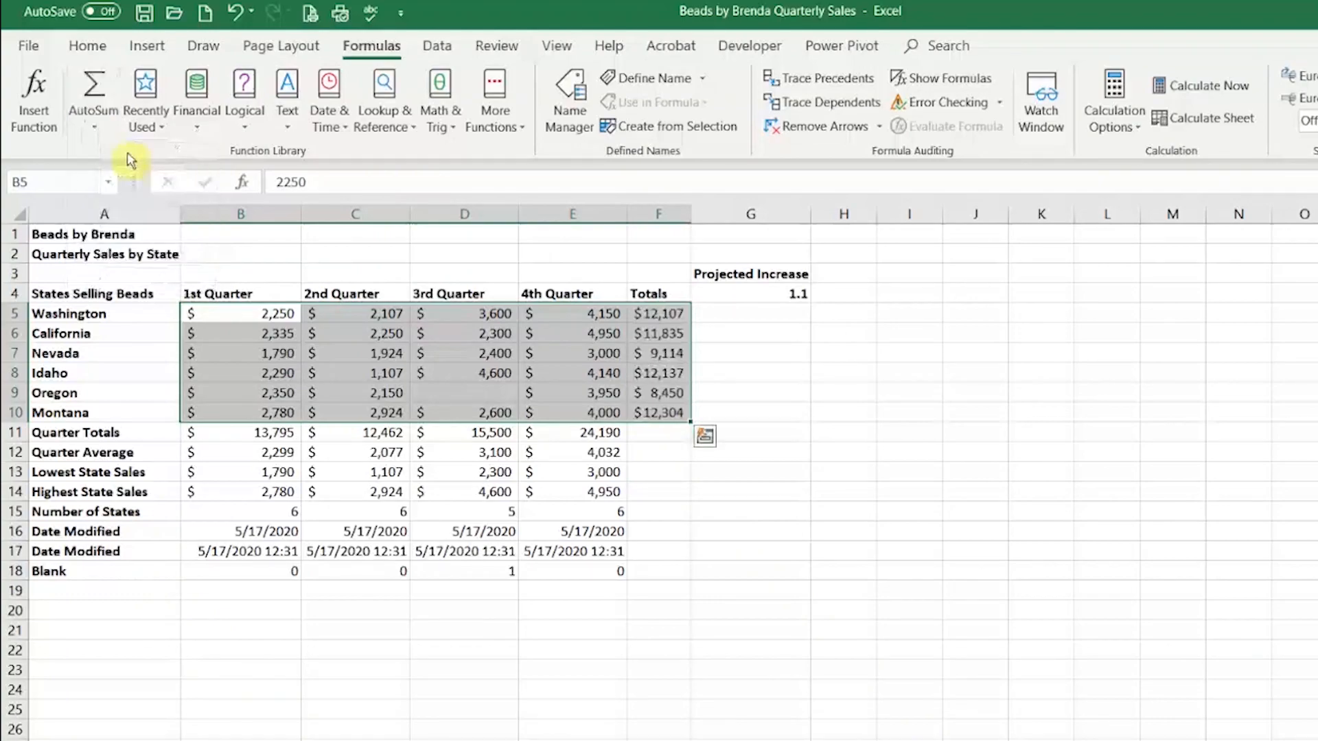
pyautogui.click(686, 315)
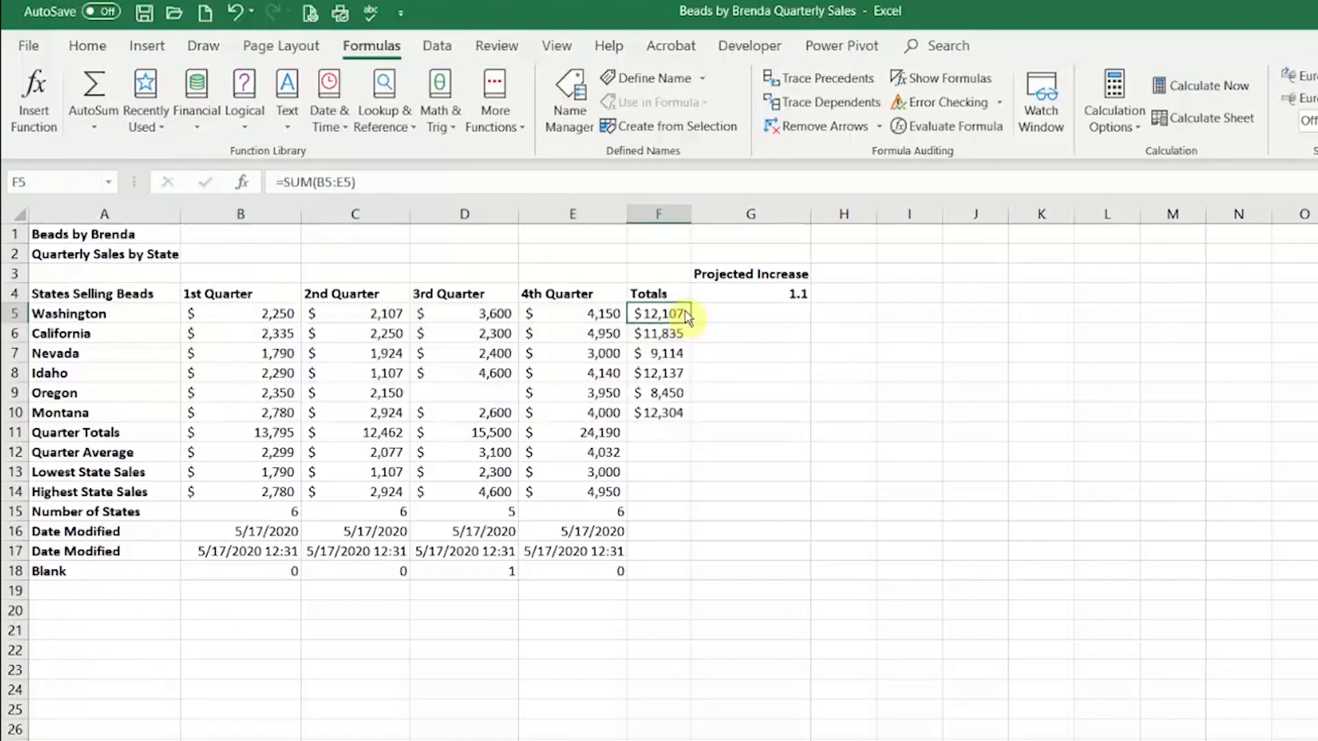
# Step: Enter the formula =F5*G4 in G5 to calculate Washington's projected increase
pyautogui.click(750, 316)
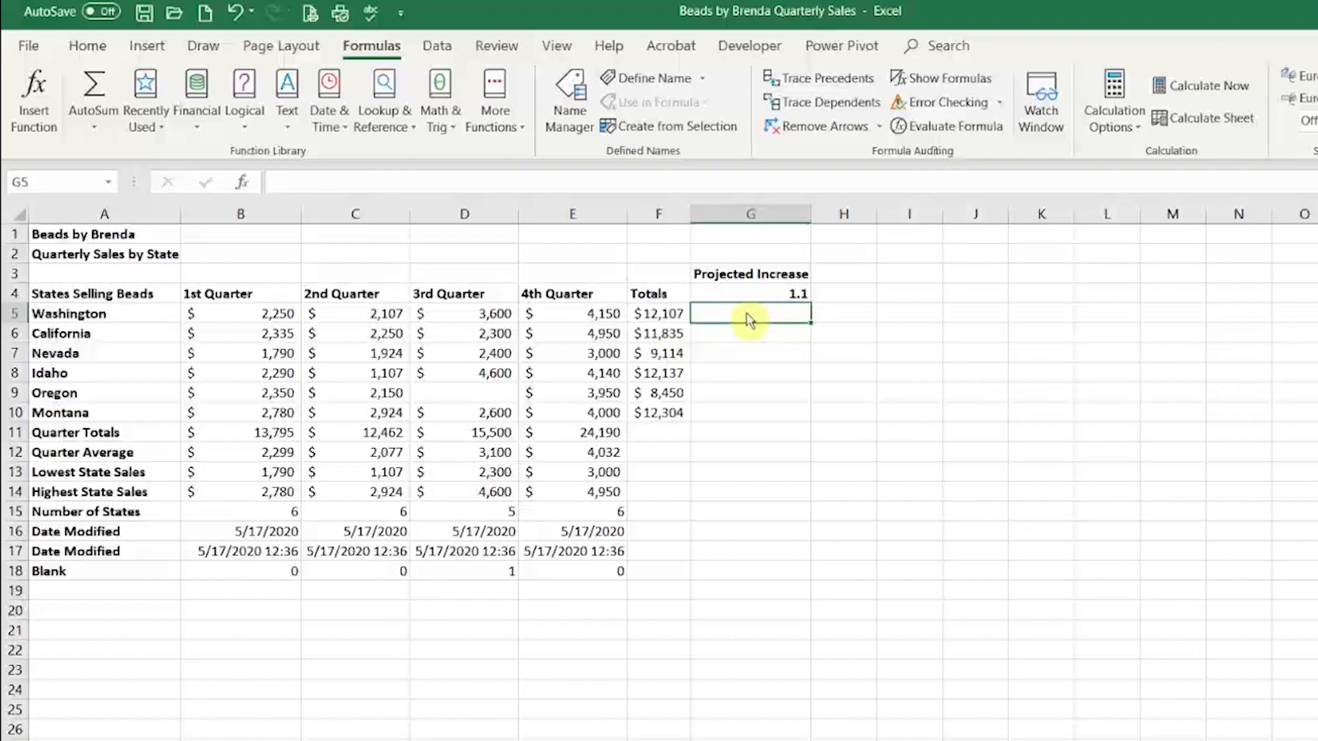
pyautogui.write('=')
pyautogui.click(674, 319)
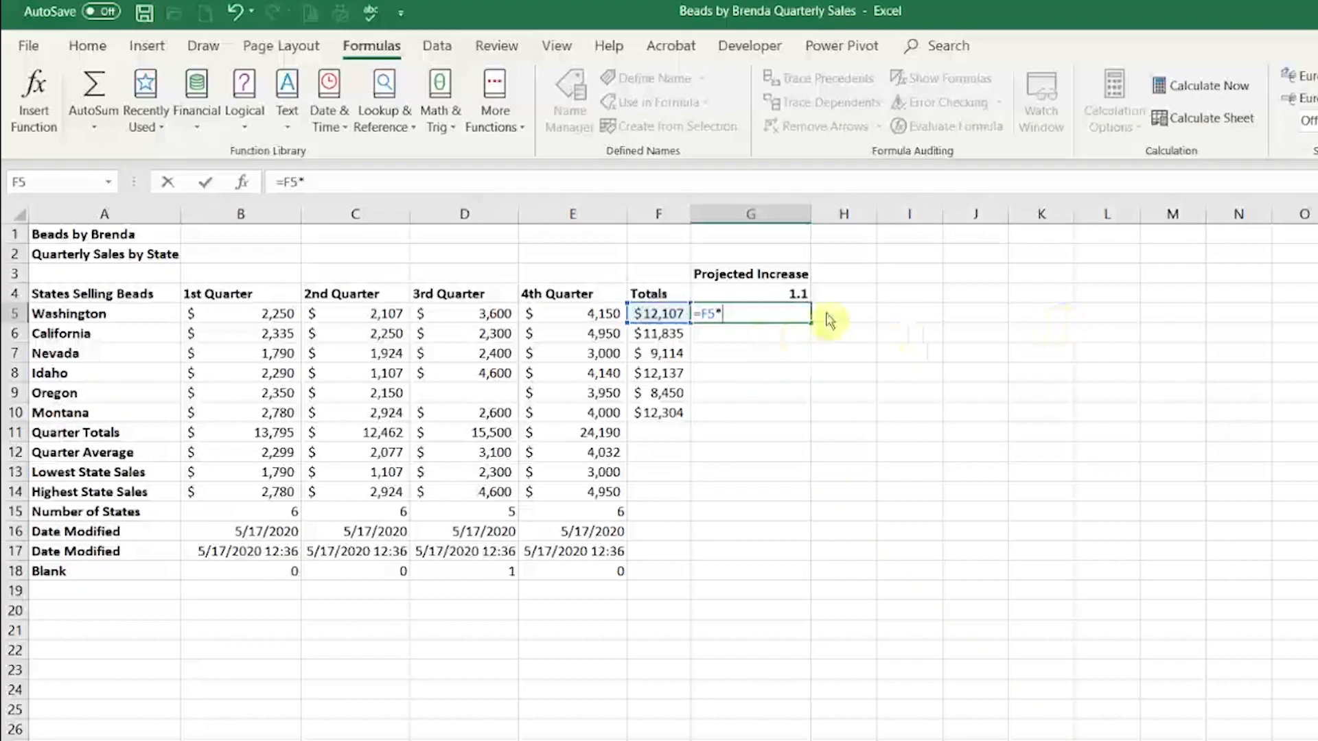
pyautogui.click(793, 302)
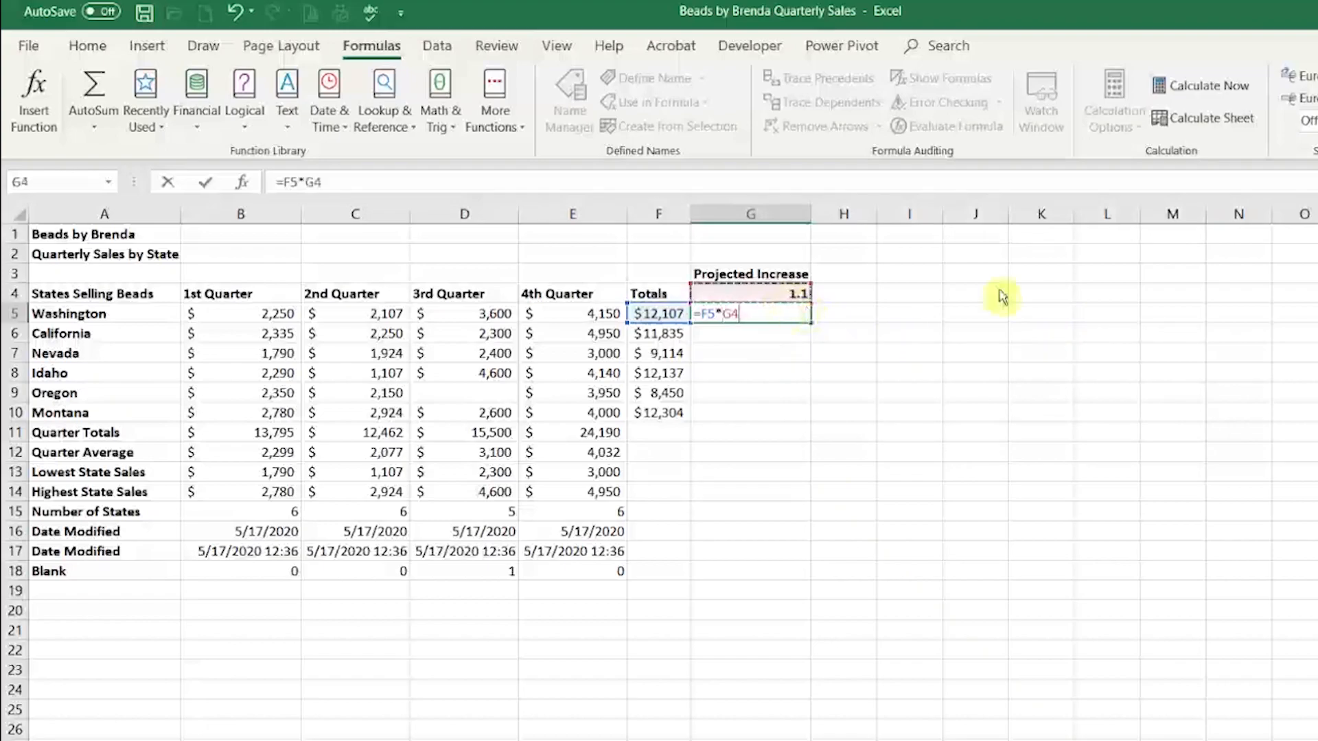
pyautogui.hotkey('ctrl', 'Return')
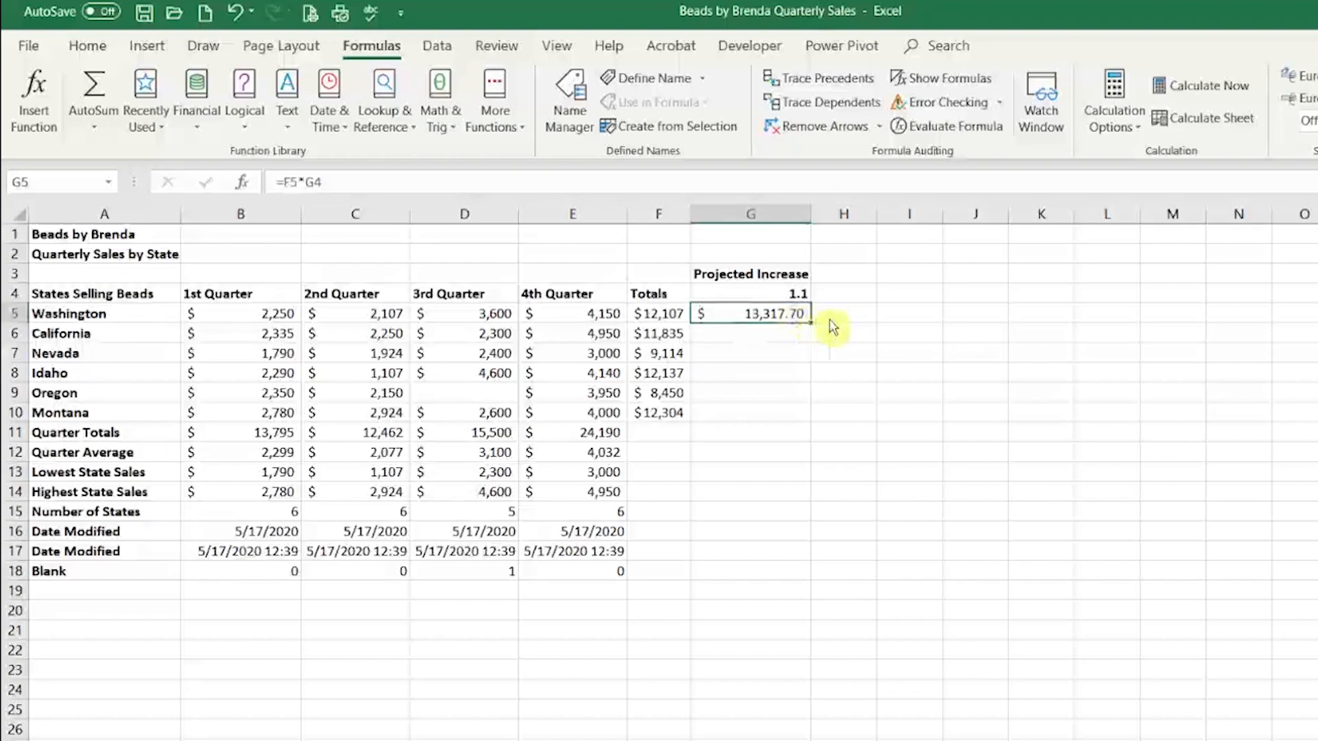
# Step: Try filling the G5 formula down to G6 and inspect which cells the copied formula references
pyautogui.moveTo(812, 321); pyautogui.dragTo(815, 341)
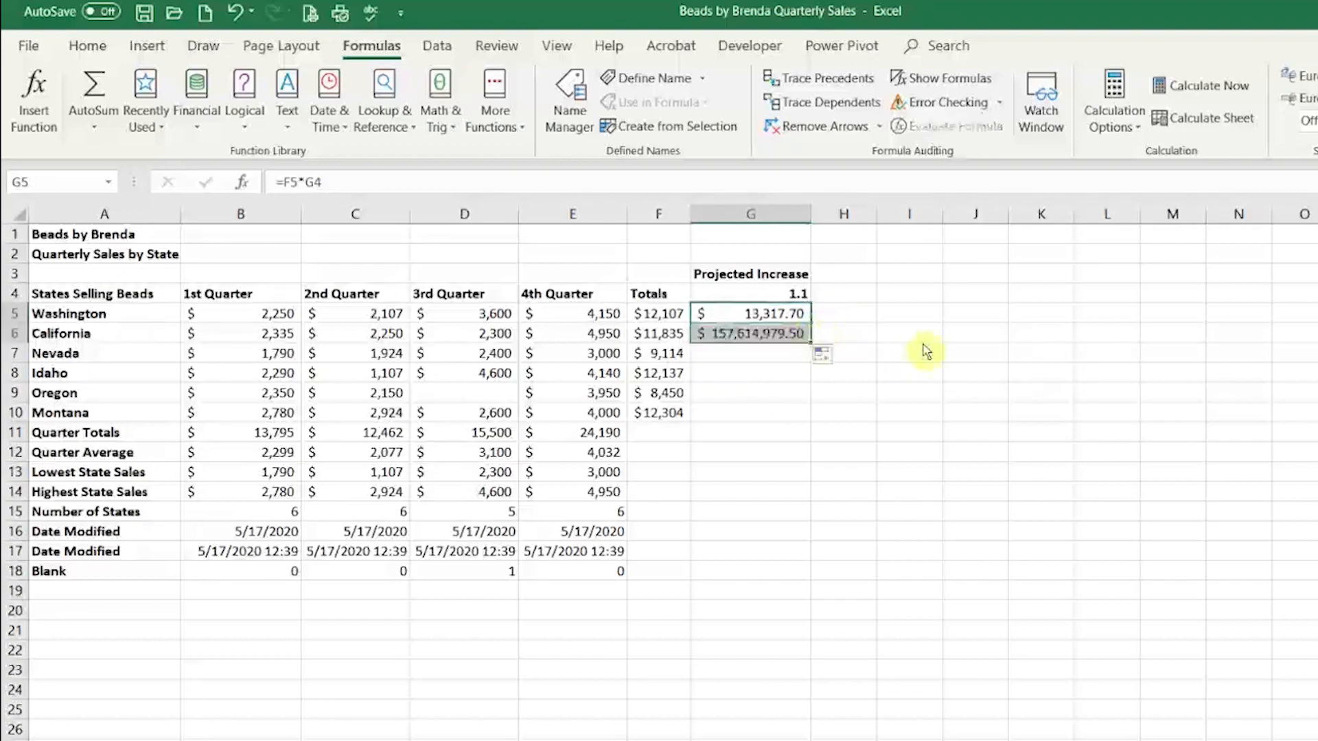
pyautogui.click(734, 341)
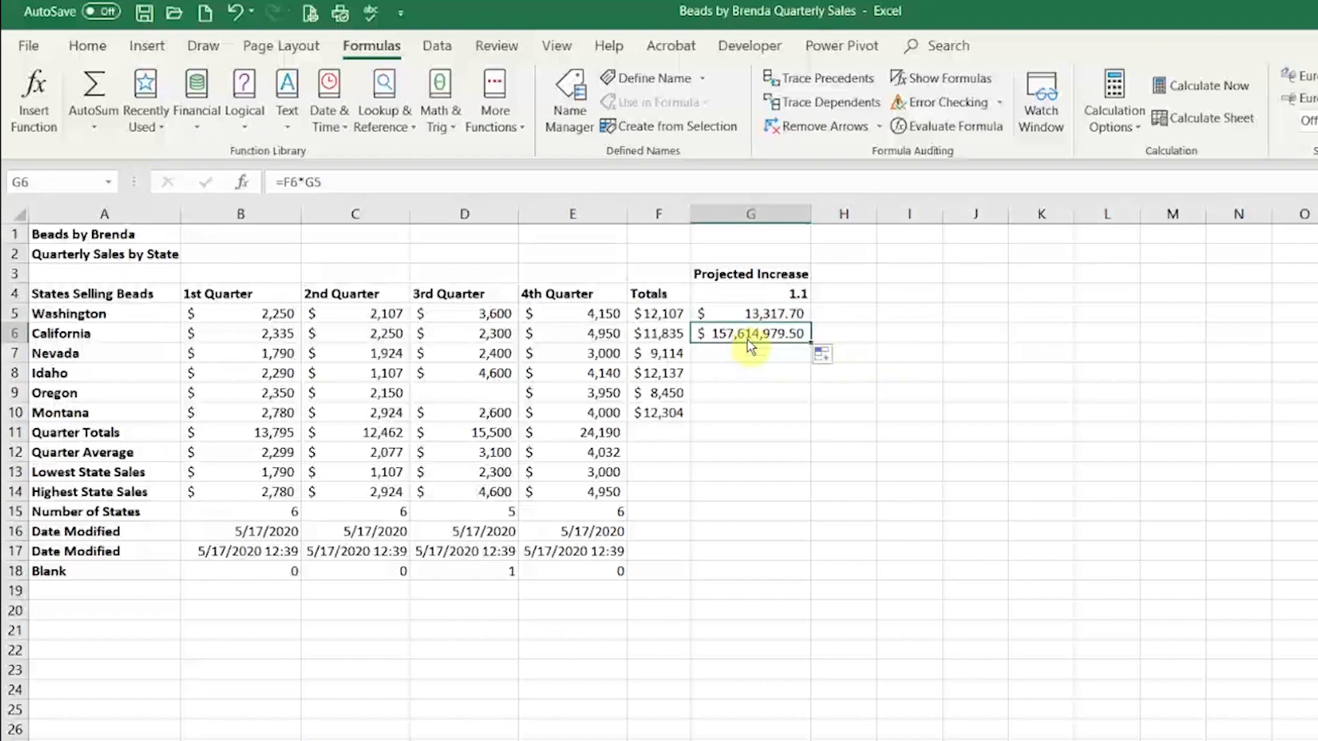
pyautogui.doubleClick(765, 341)
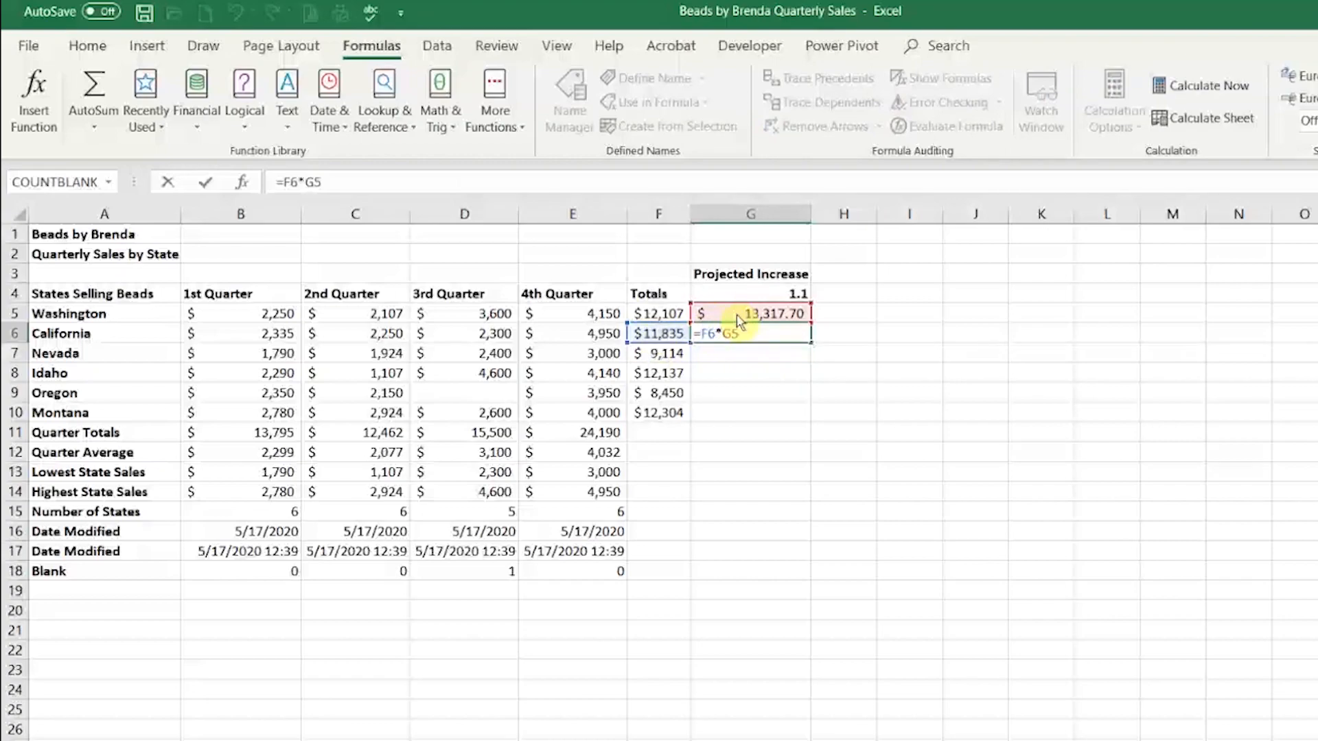
pyautogui.press('Escape')
# Step: Make the G4 reference in Washington's projected increase absolute, giving =F5*$G$4 in G5, and fill the formula down through G10
pyautogui.click(789, 319)
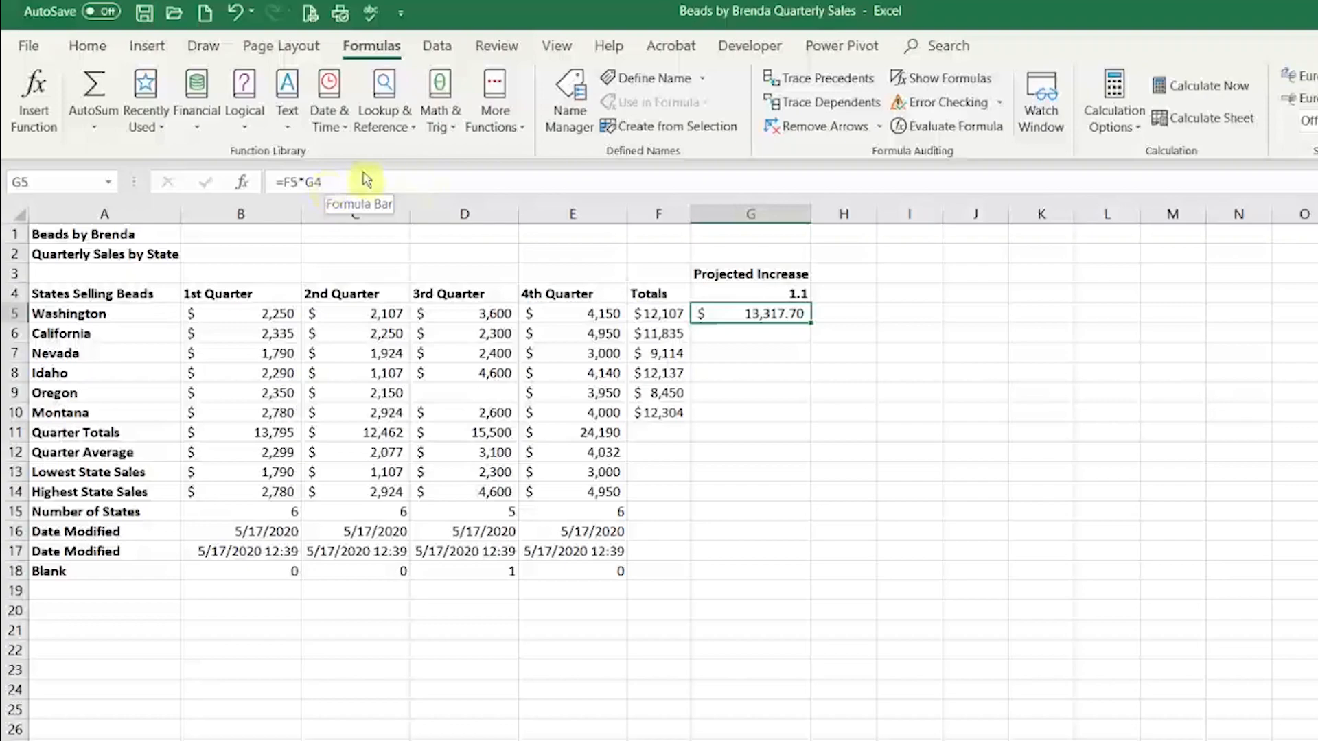
pyautogui.doubleClick(314, 182)
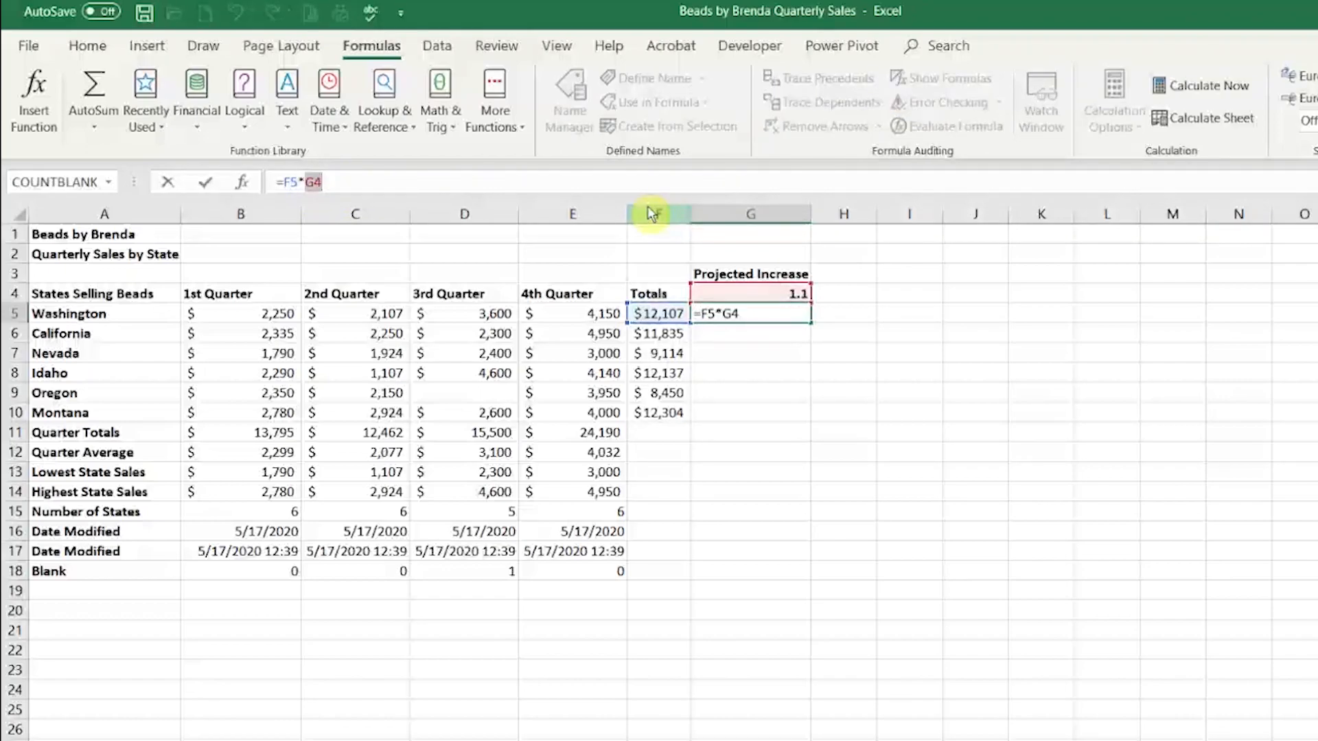
pyautogui.press('F4')
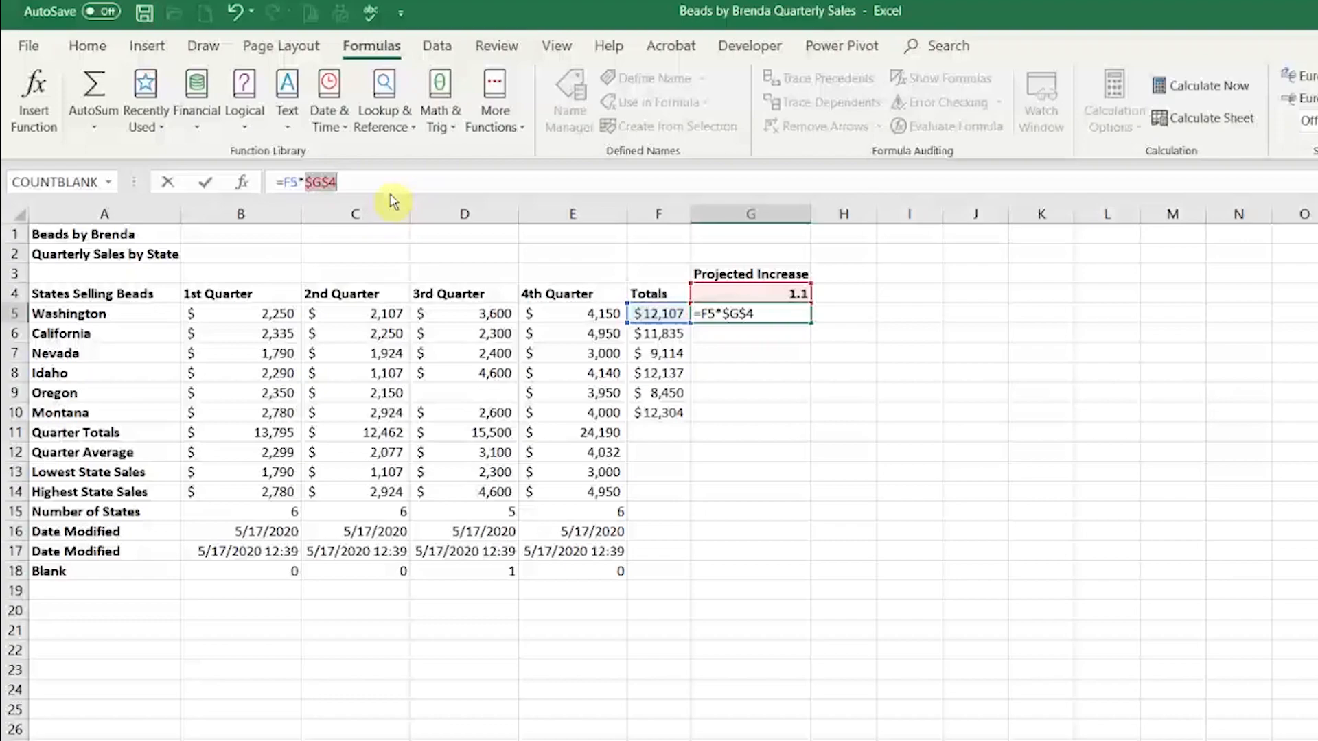
pyautogui.press('Return')
pyautogui.click(775, 319)
pyautogui.moveTo(812, 324); pyautogui.dragTo(820, 422)
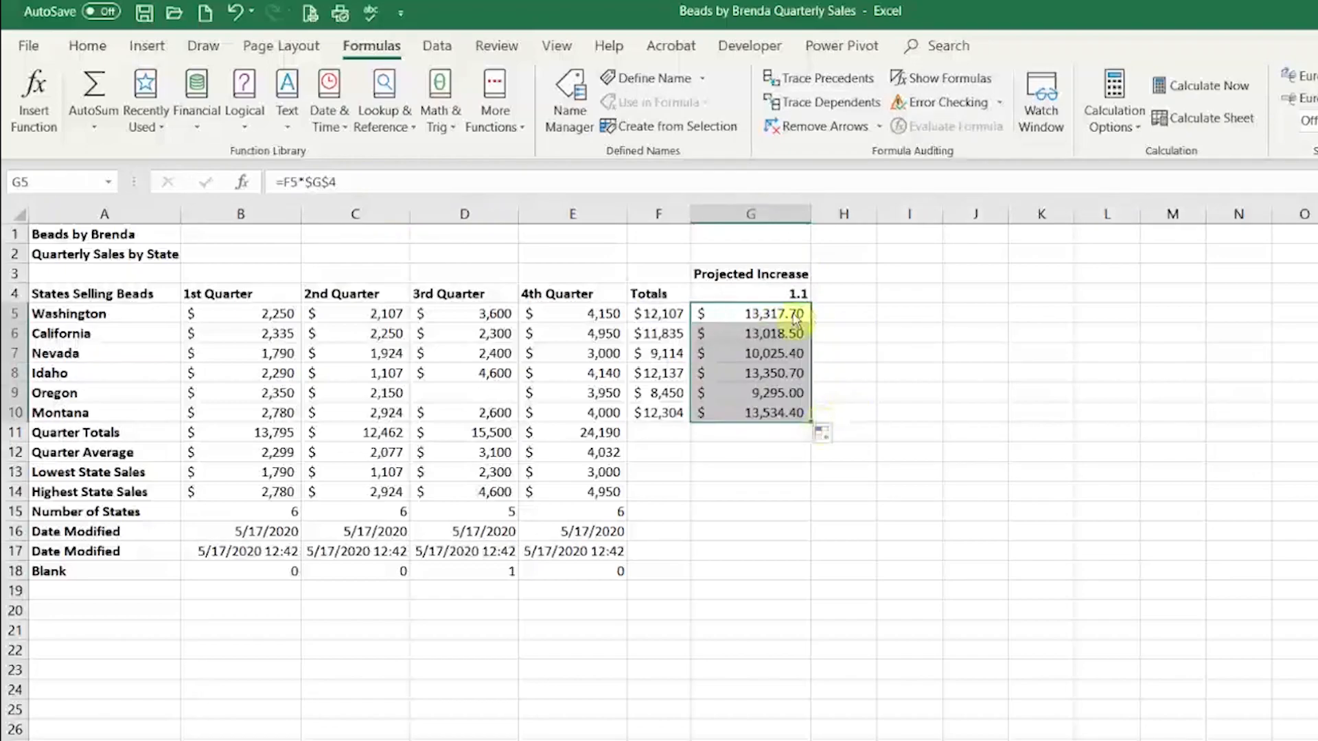
# Step: Examine which cells each copied Projected Increase formula in G6 through G10 references, leaving the formulas as they are
pyautogui.click(786, 339)
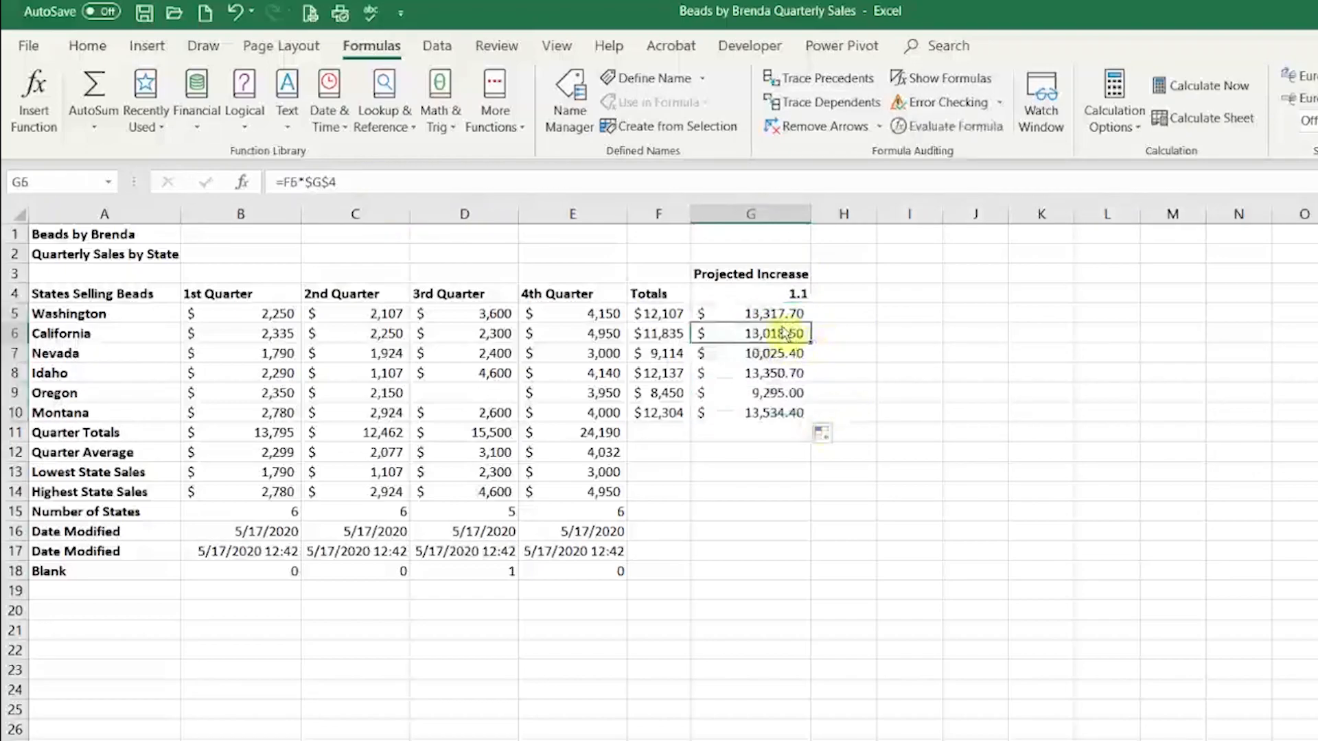
pyautogui.doubleClick(779, 338)
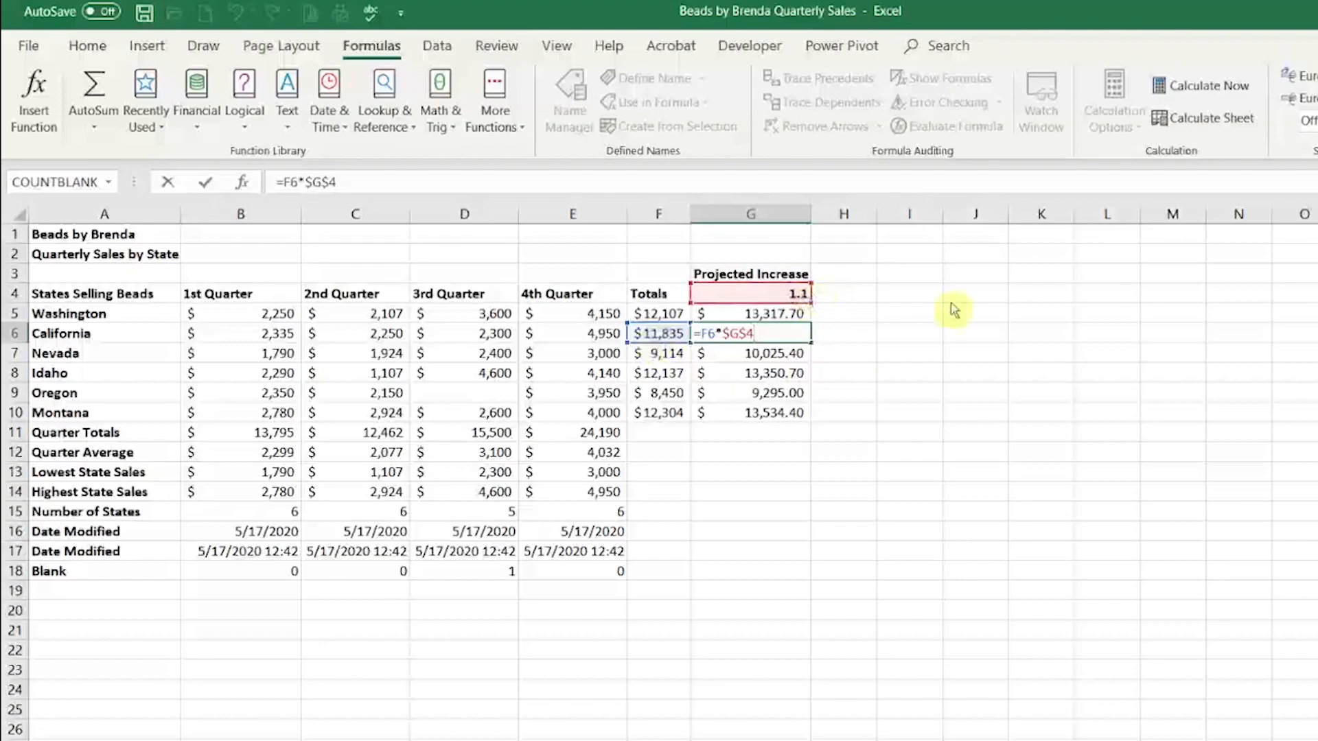
pyautogui.hotkey('ctrl', 'Return')
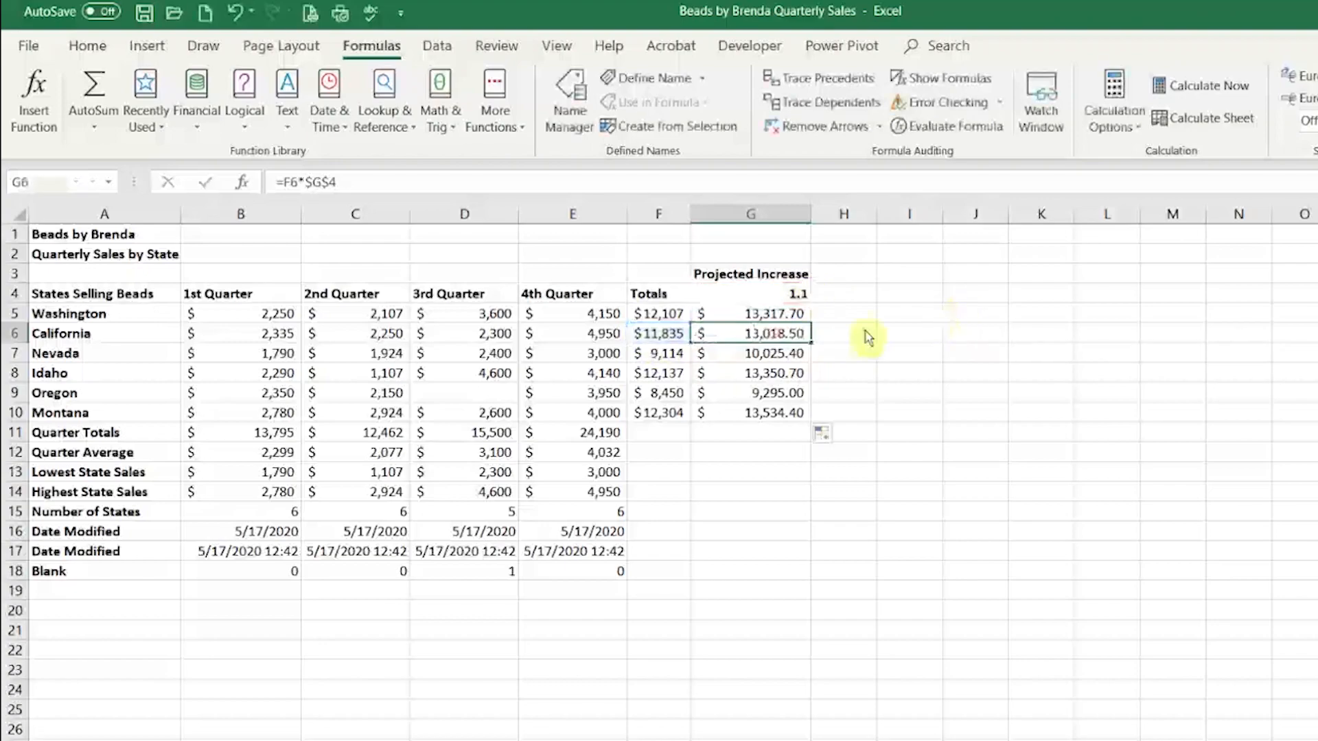
pyautogui.click(768, 359)
pyautogui.doubleClick(768, 359)
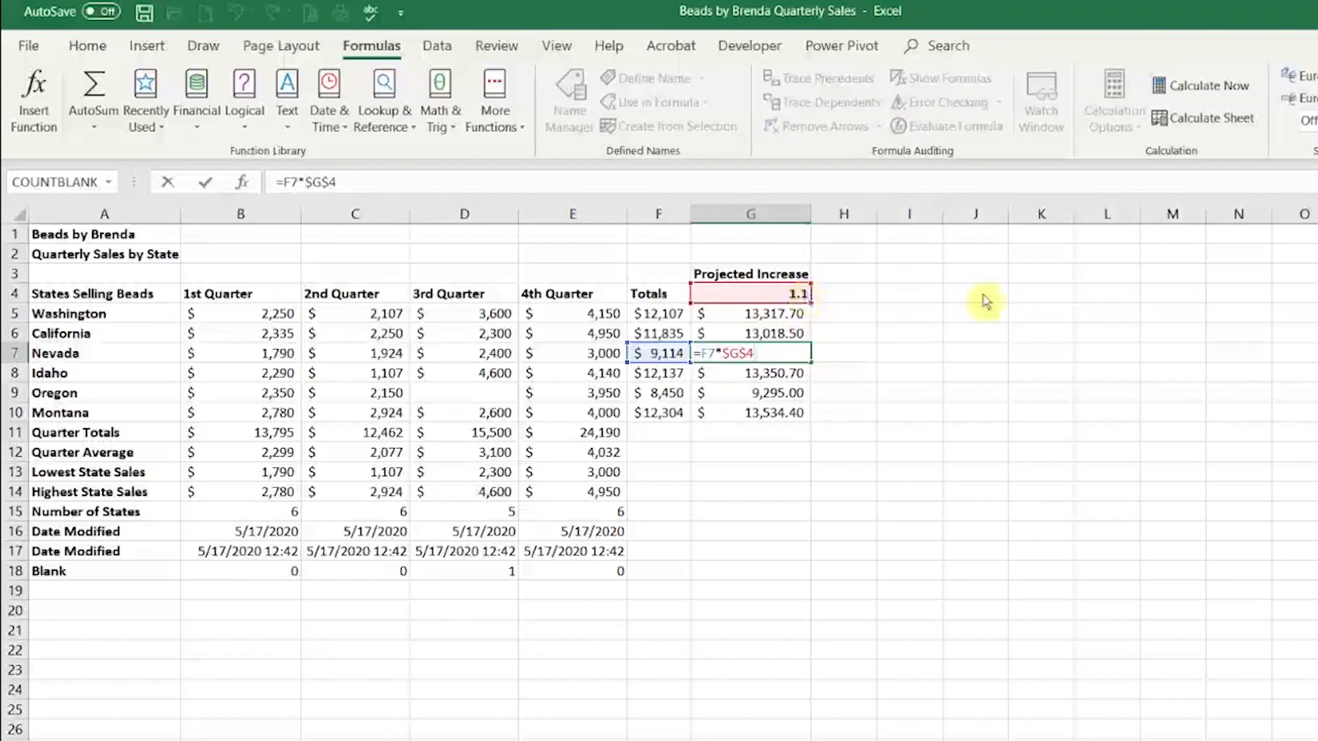
pyautogui.hotkey('ctrl', 'Return')
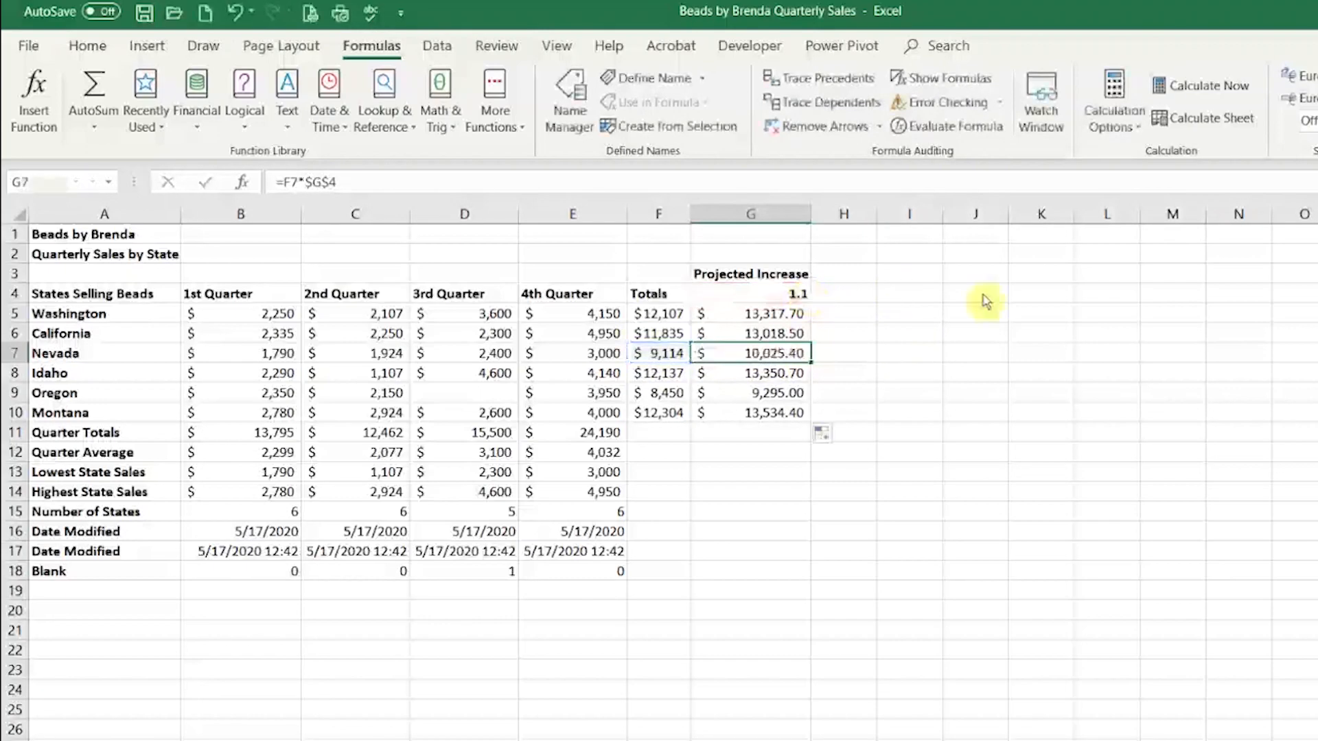
pyautogui.click(787, 376)
pyautogui.doubleClick(745, 374)
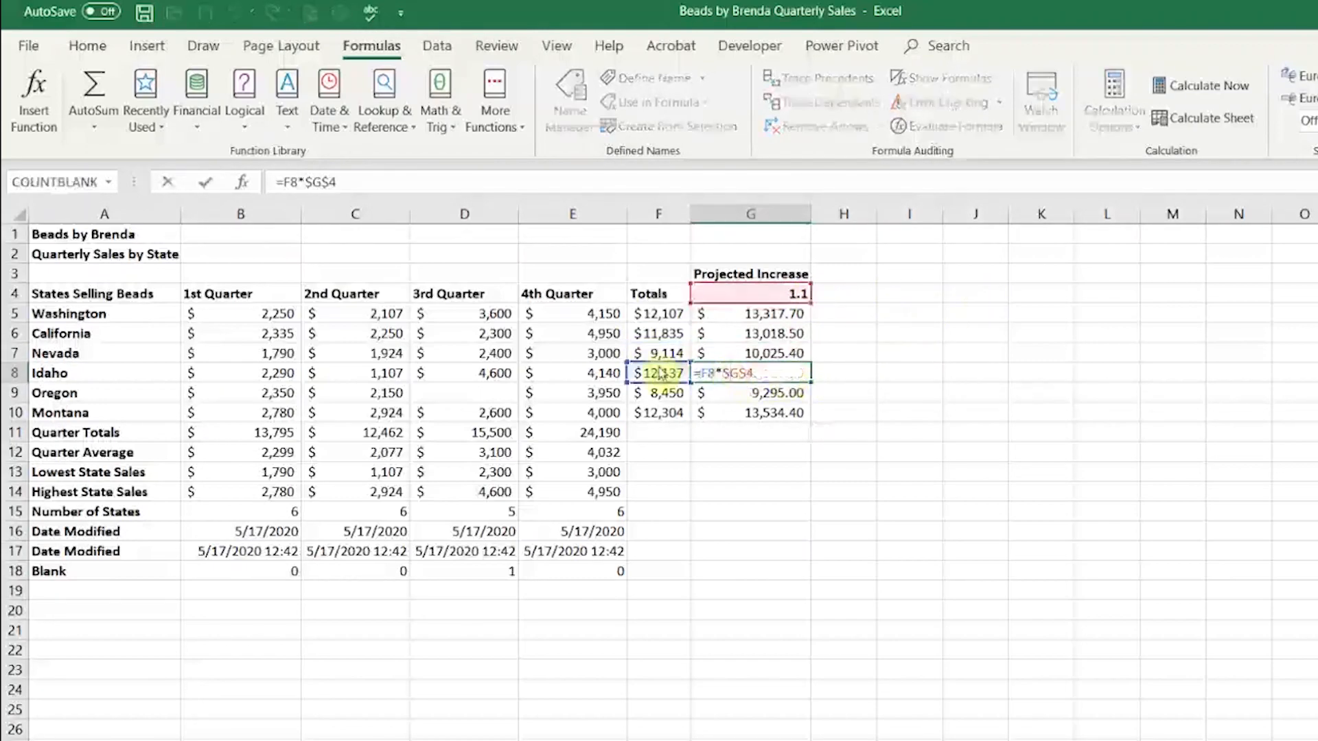
pyautogui.hotkey('ctrl', 'Return')
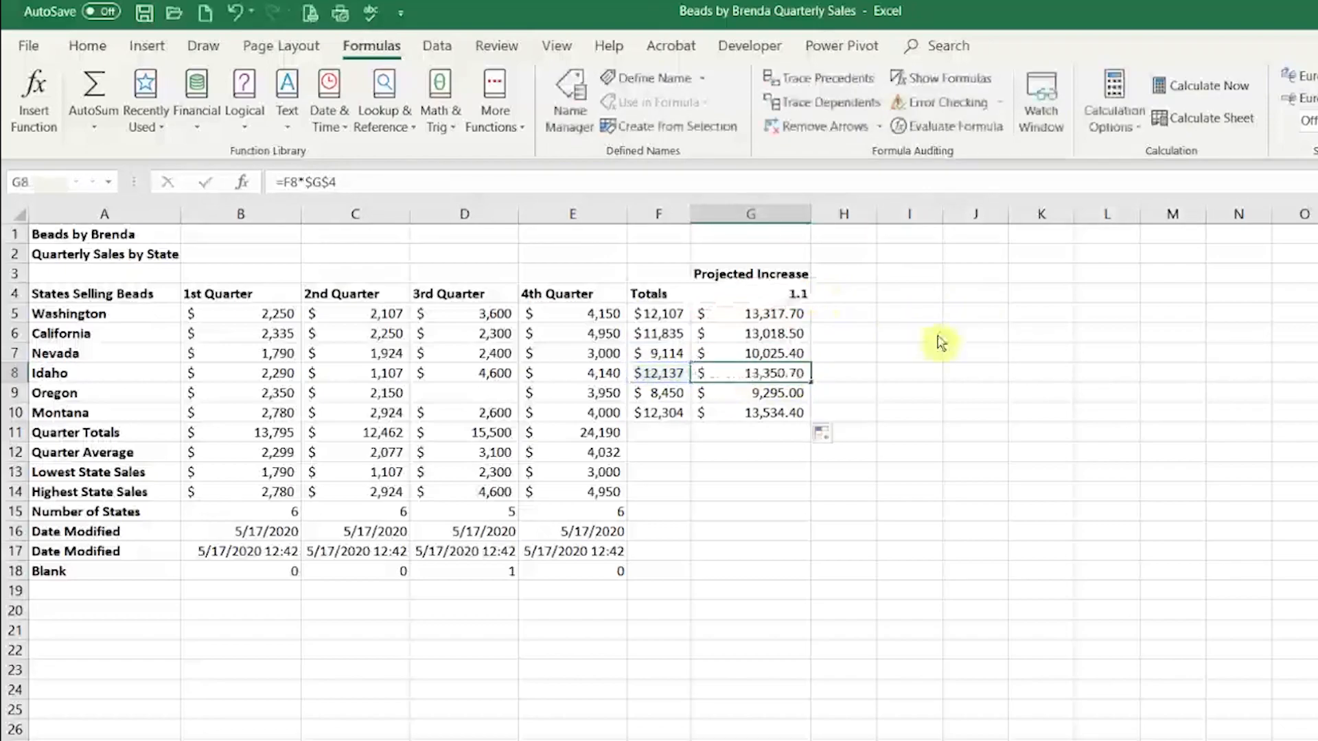
pyautogui.doubleClick(796, 396)
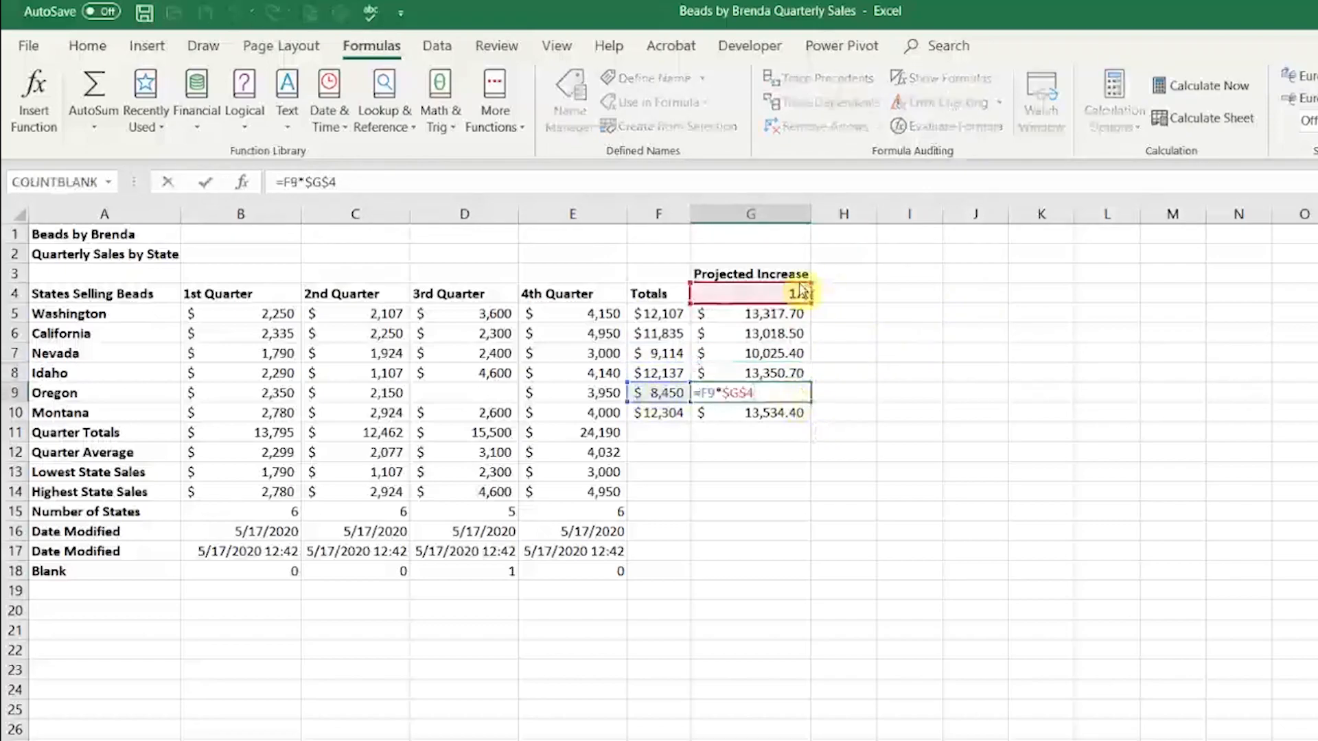
pyautogui.press('Return')
pyautogui.doubleClick(765, 413)
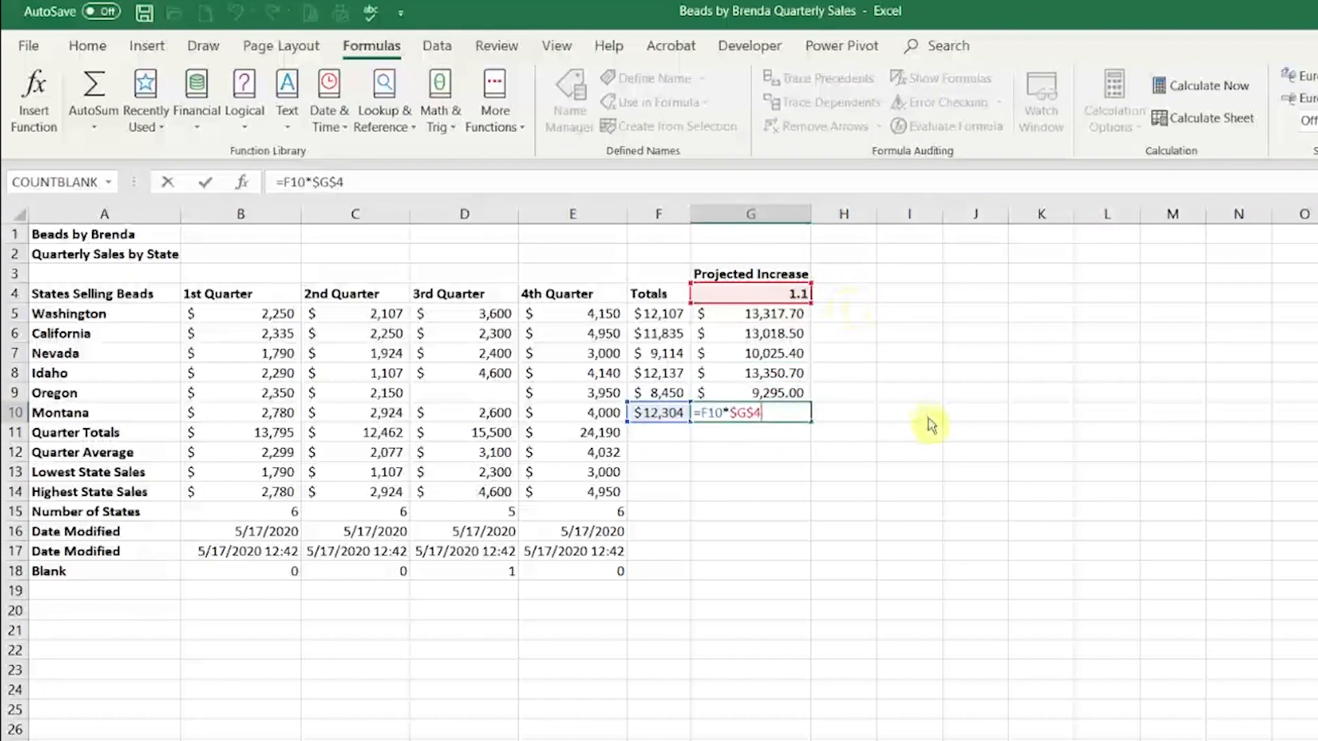
pyautogui.hotkey('ctrl', 'Return')
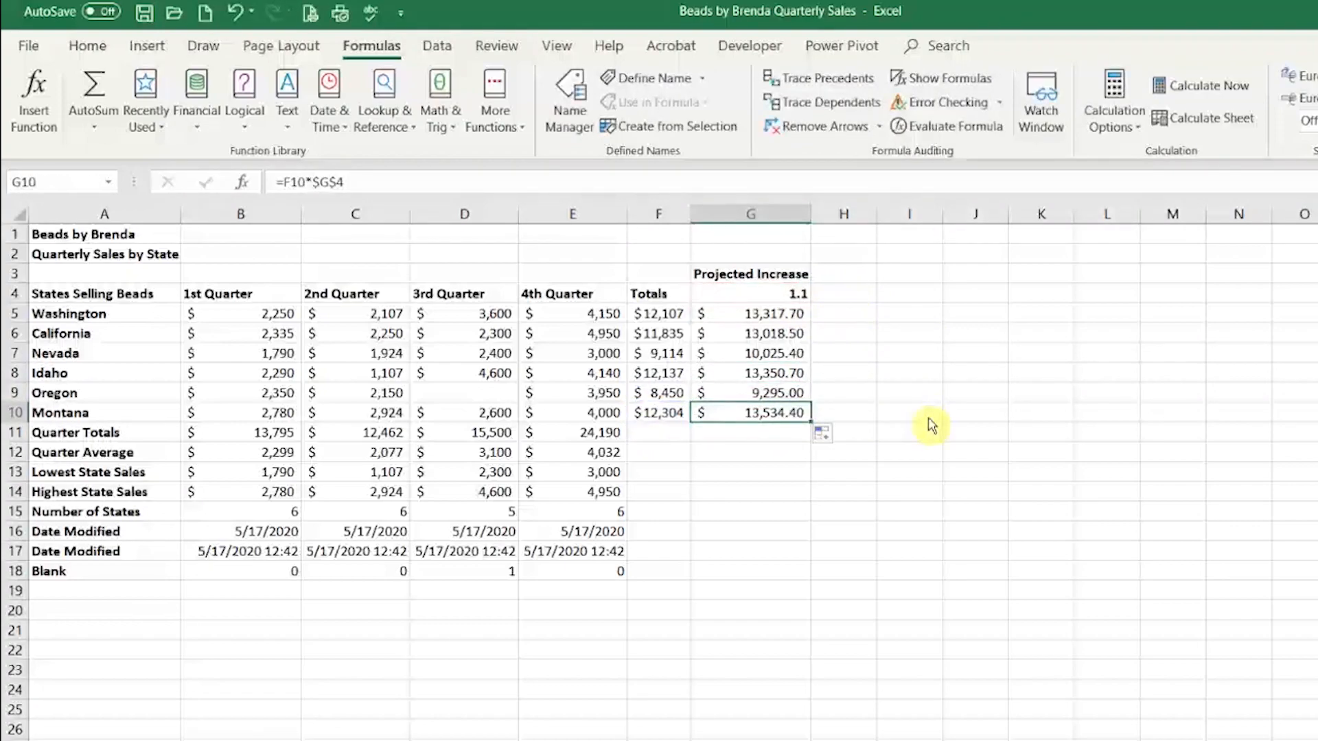